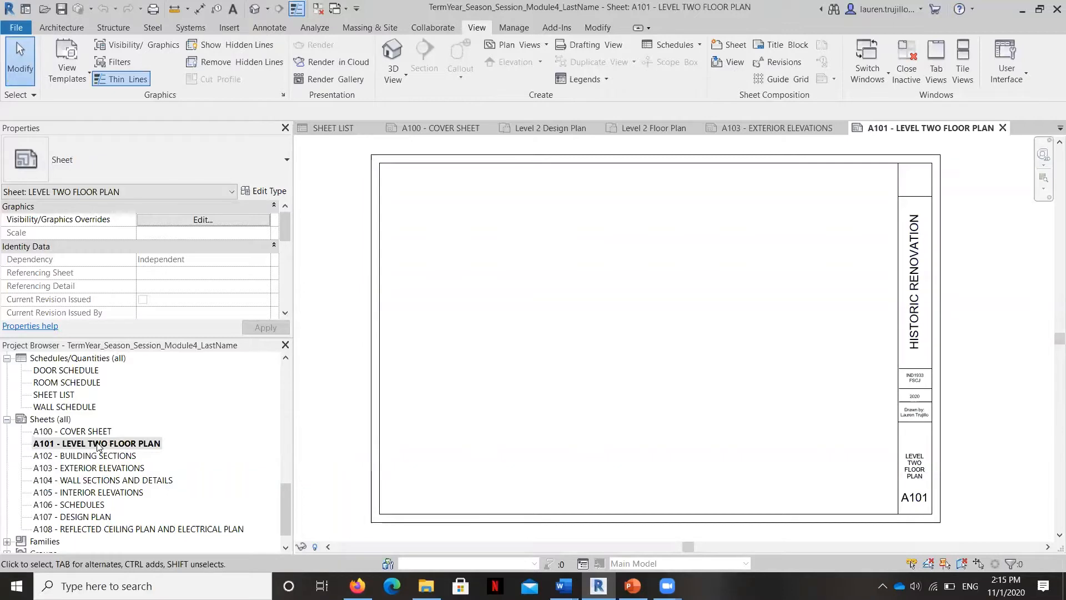
- Place the Level 2 Floor Plan view on sheet A101 - LEVEL TWO FLOOR PLAN
left_click(97, 444)
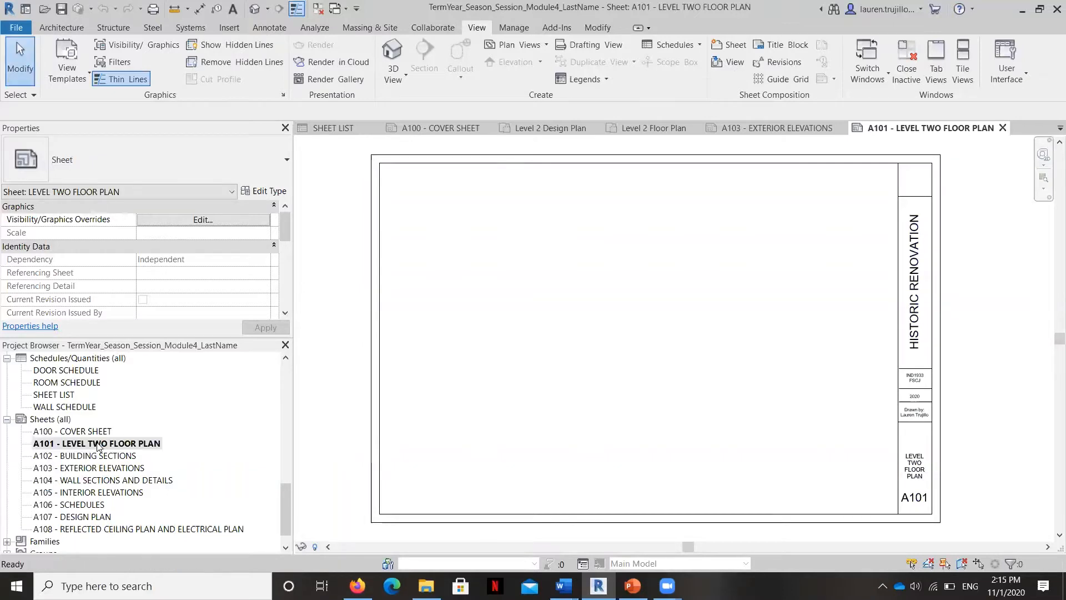
scroll(118, 440, "up", 4)
scroll(117, 440, "up", 10)
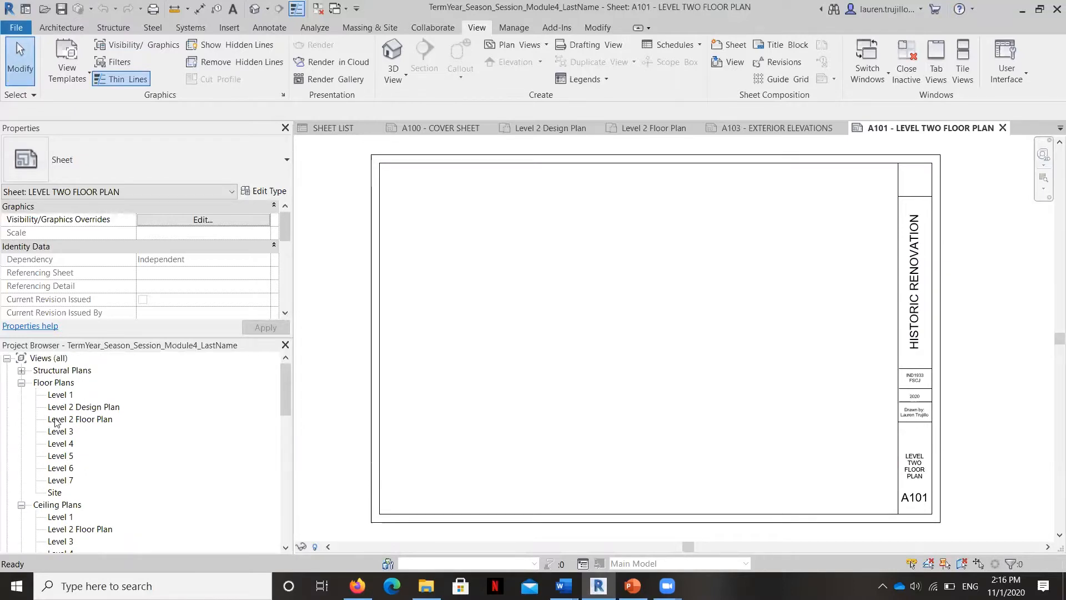
left_click(56, 420)
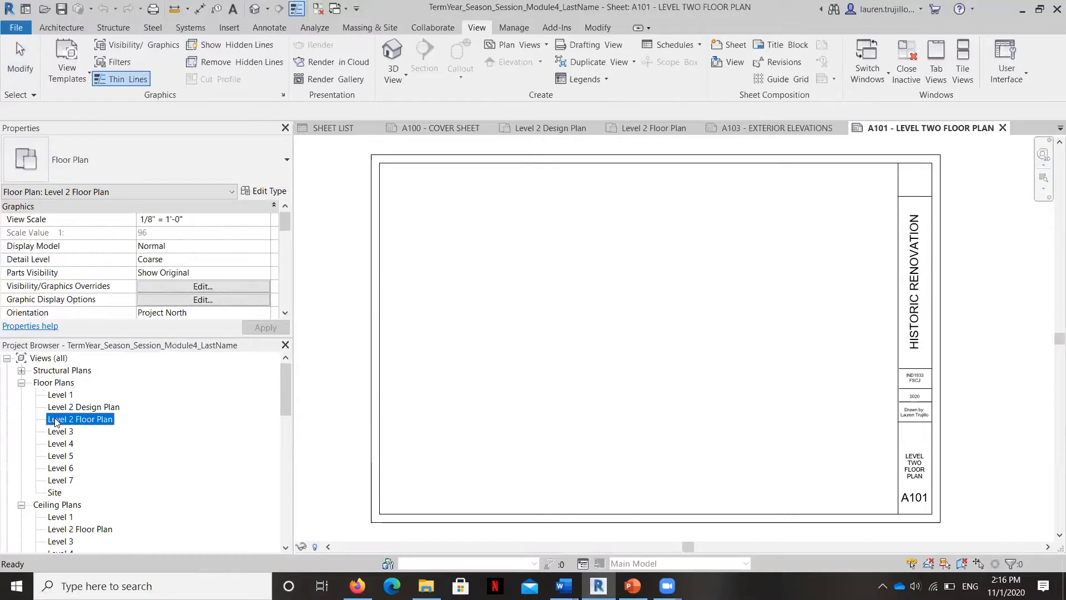
left_click_drag(80, 419, 564, 273)
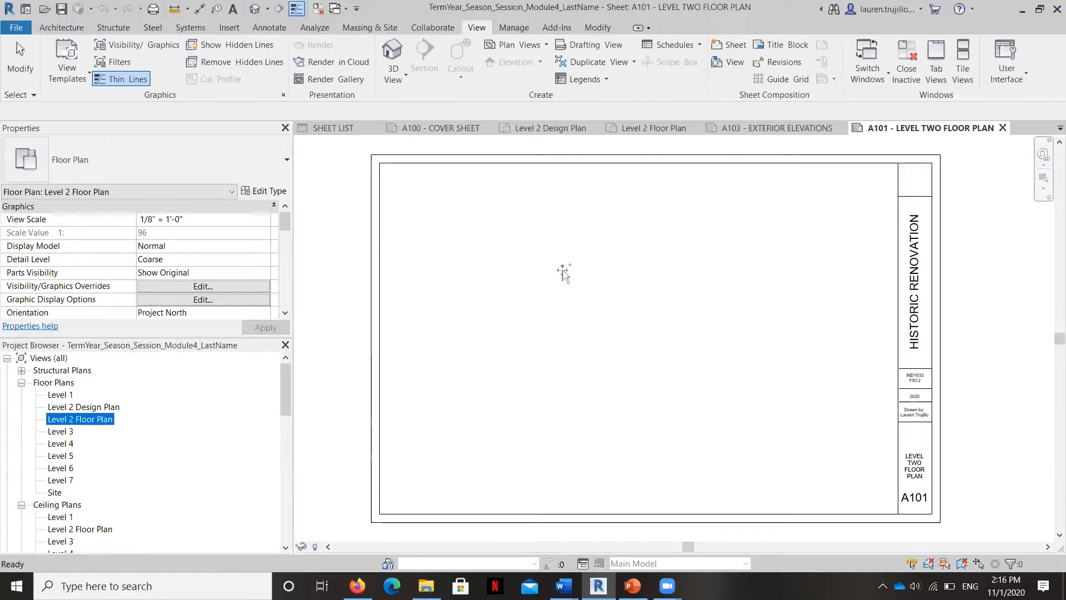
left_click_drag(558, 269, 561, 305)
left_click(560, 306)
scroll(561, 309, "down", 4)
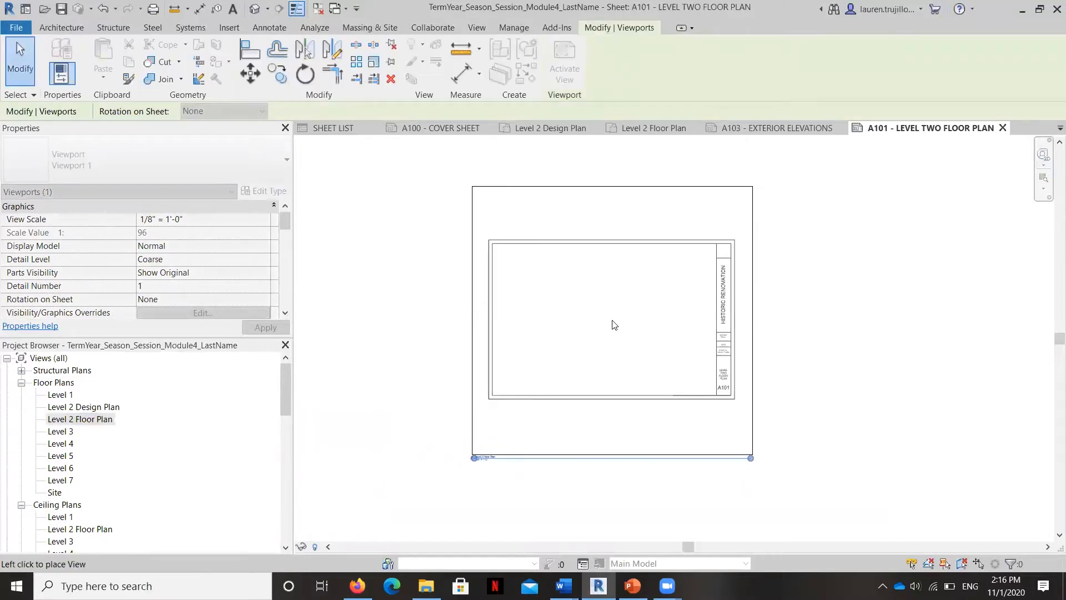
left_click(560, 312)
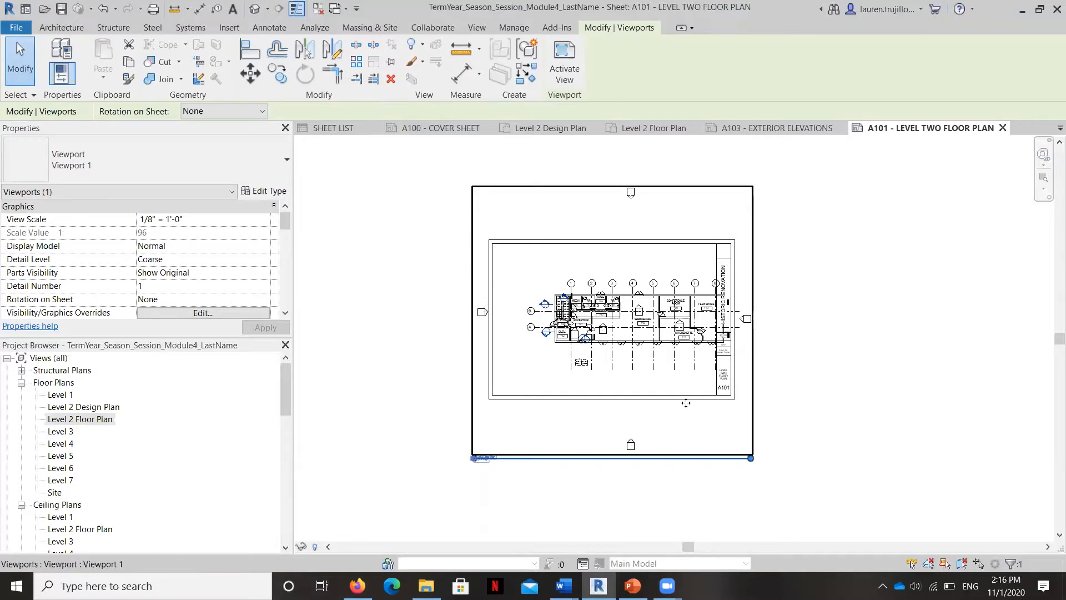
- Activate the placed floor plan viewport on the sheet and deactivate it again
scroll(627, 383, "up", 1)
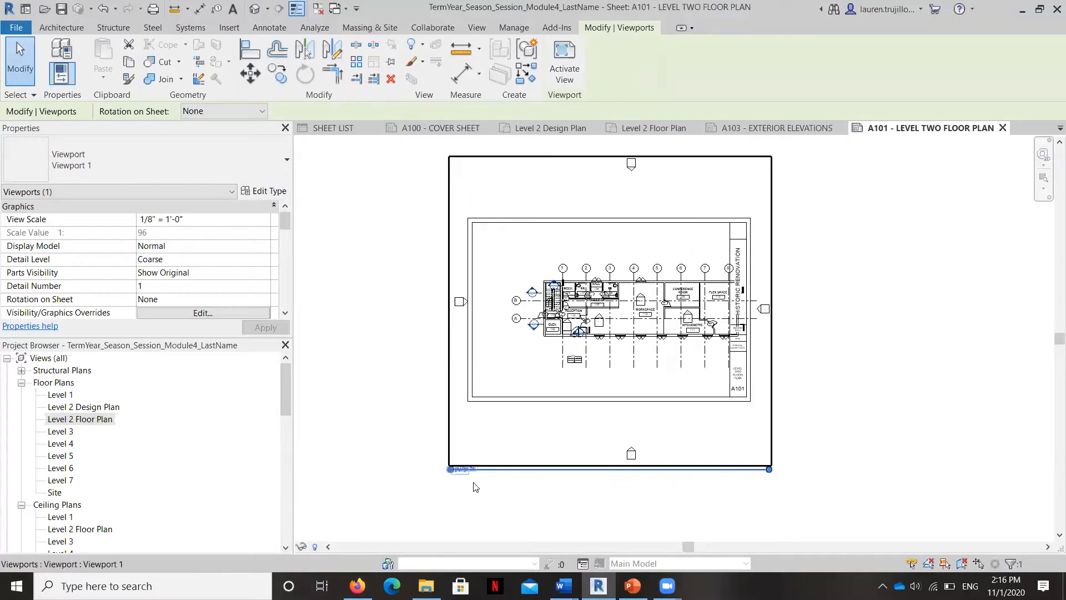
scroll(508, 382, "up", 1)
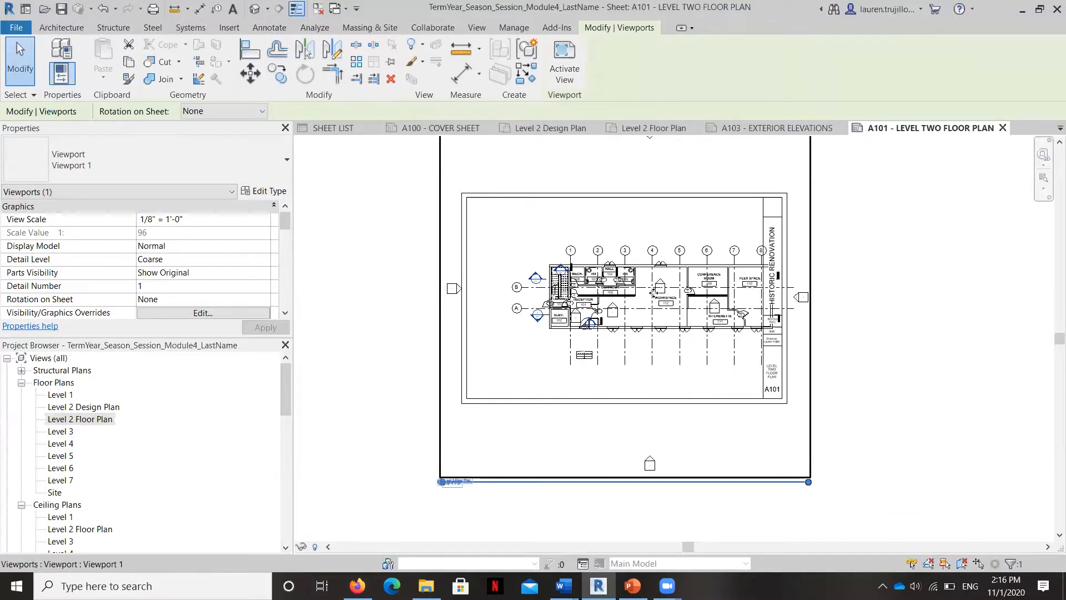
double_click(651, 309)
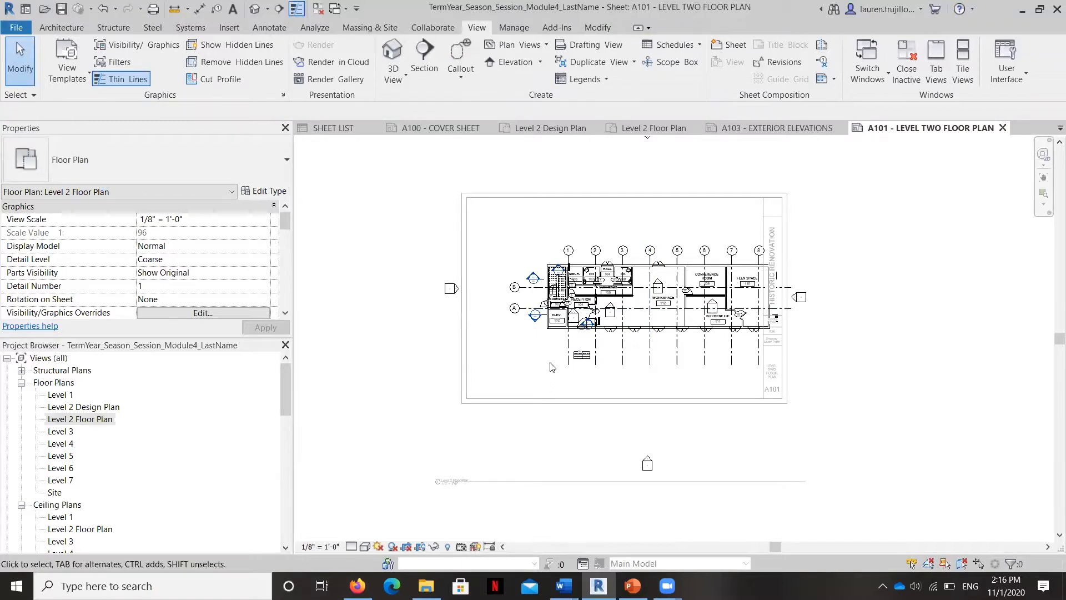
double_click(397, 428)
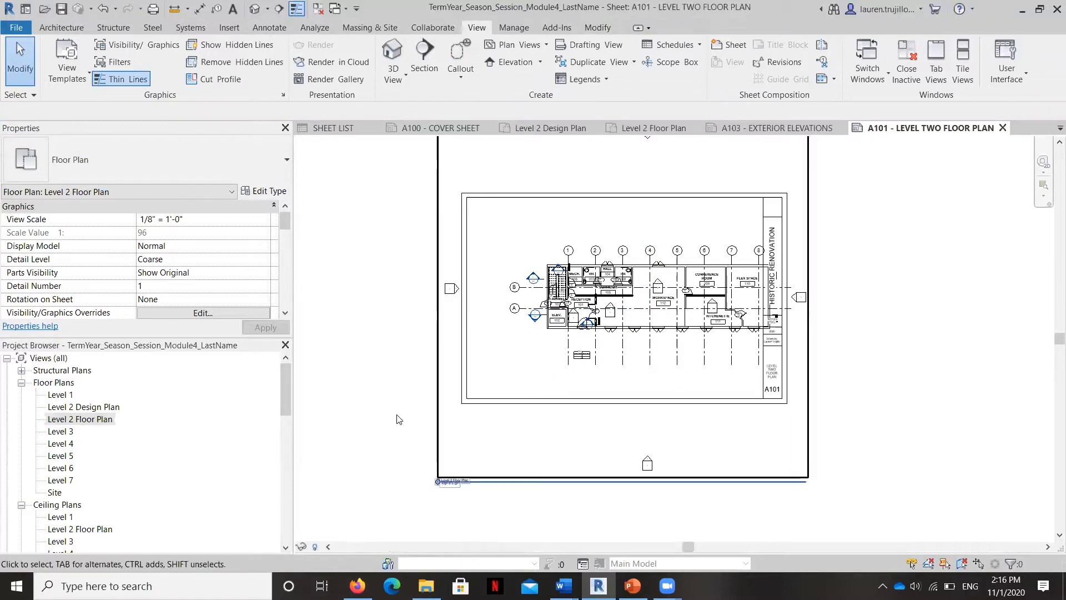
- Nudge the floor plan viewport left until the building plan and its grids clear the title block
left_click(412, 300)
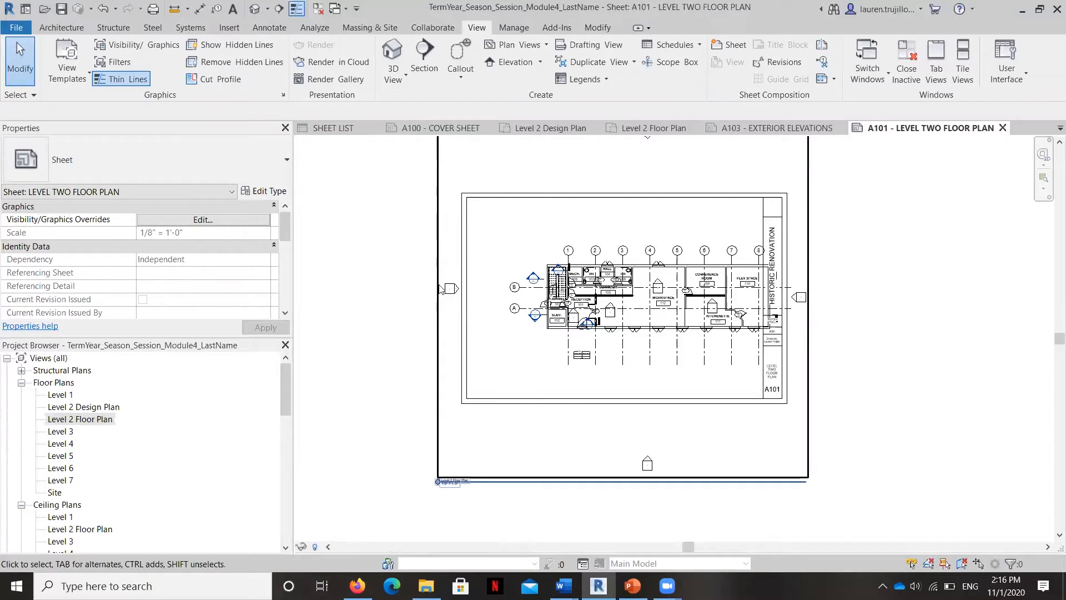
left_click(483, 451)
key("Left")
key("Left")
key("Left")
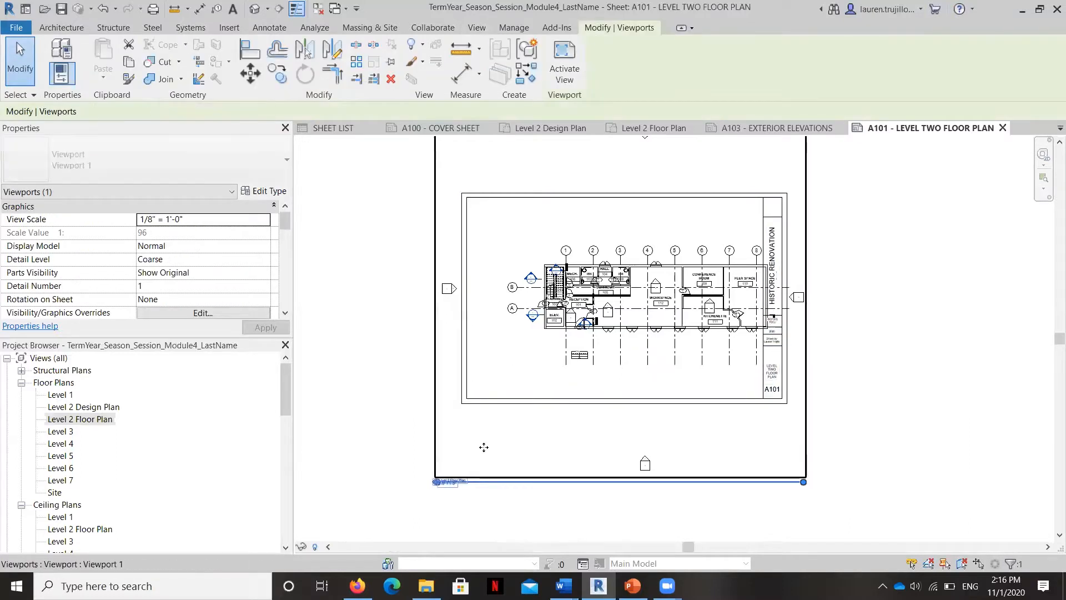
key("Left")
key("Left")
key("Left")
key("Left")
key("Left")
key("Left")
key("Left")
key("Left")
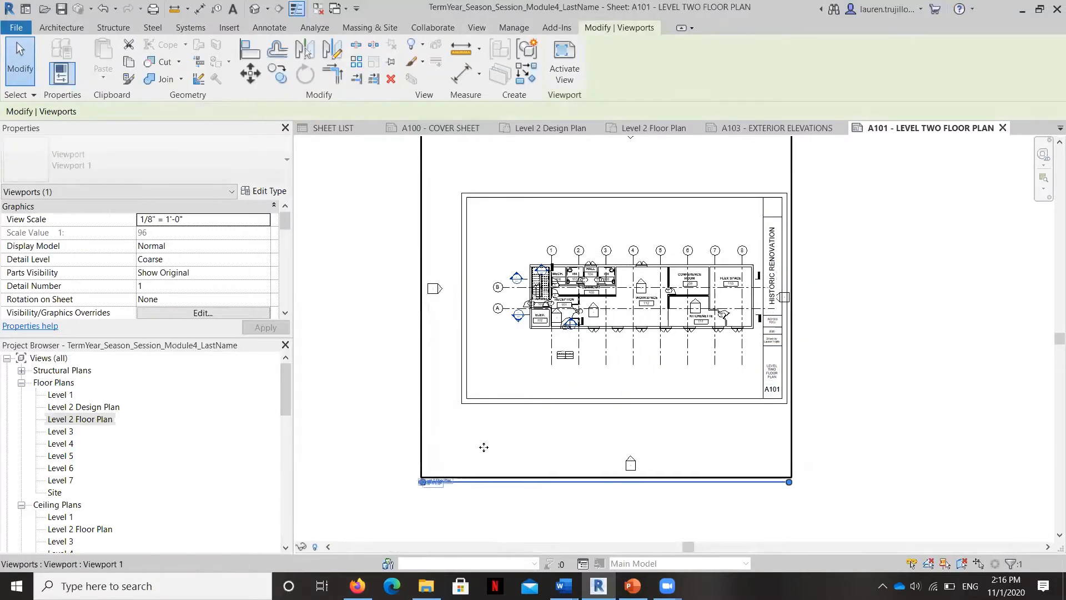
key("Left")
key("Left")
key("Left")
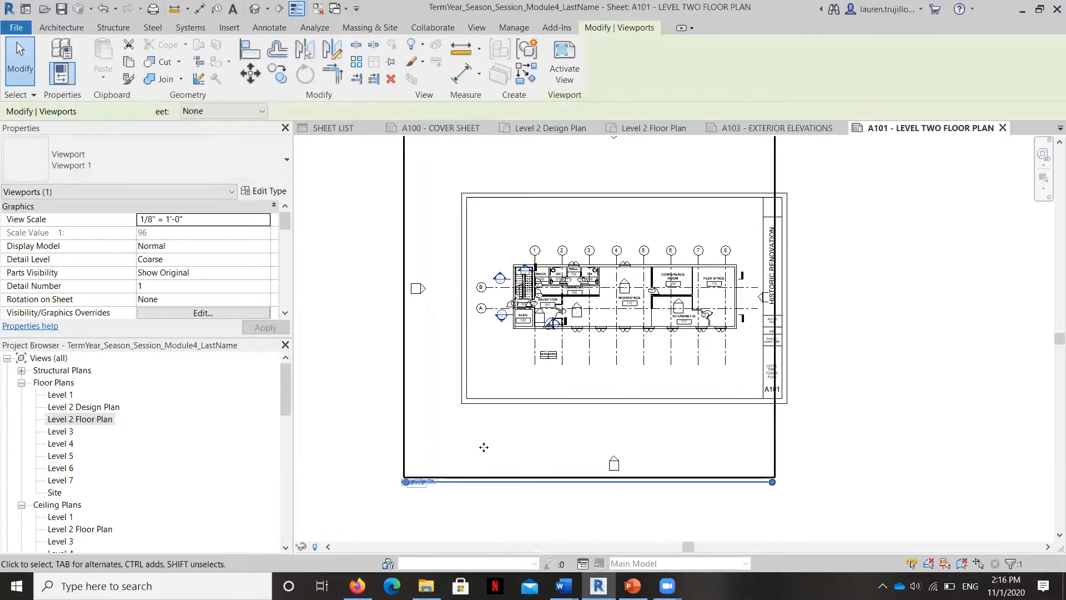
key("Left")
key("Left")
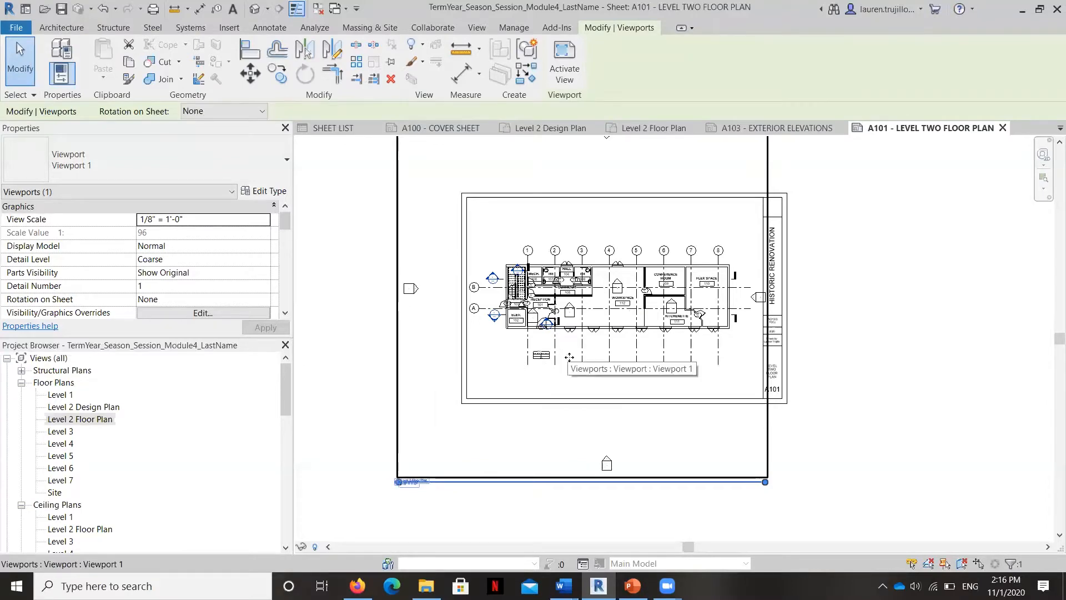
scroll(569, 357, "down", 2)
scroll(596, 277, "up", 2)
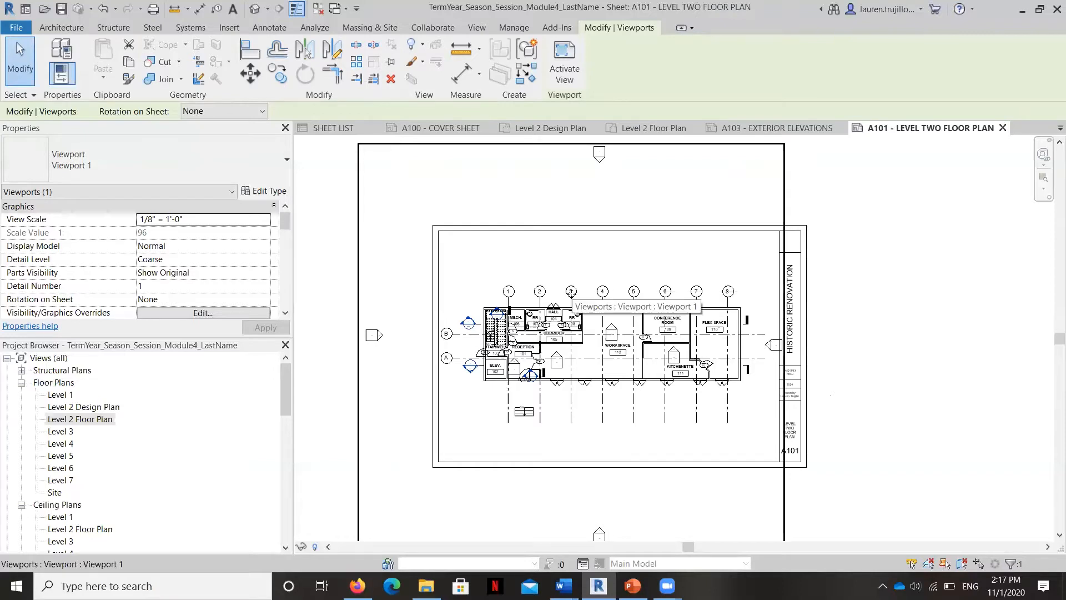
scroll(584, 278, "down", 1)
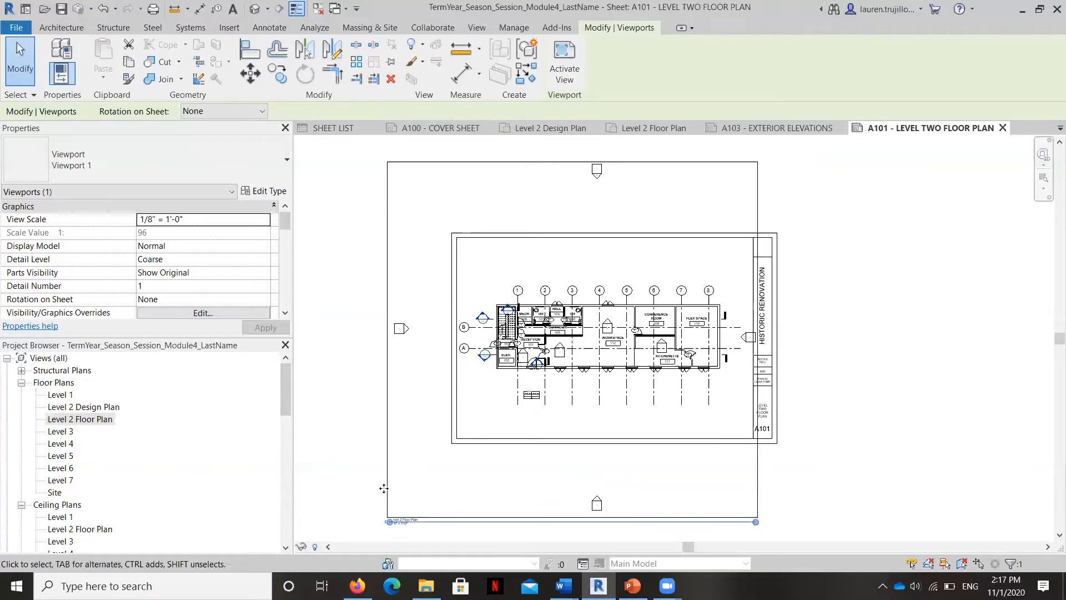
left_click(360, 459)
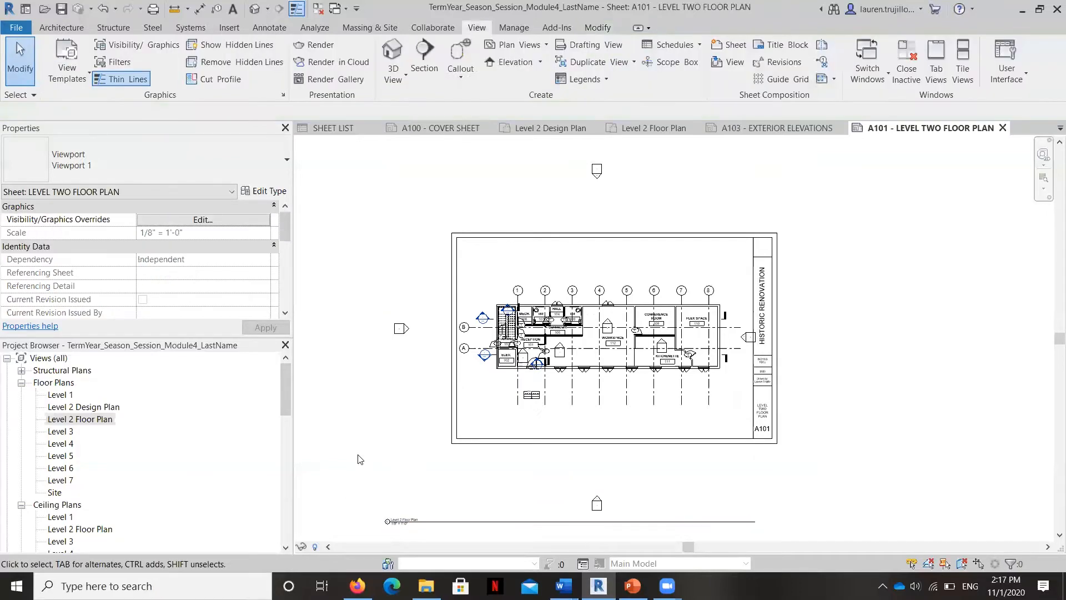
left_click(425, 447)
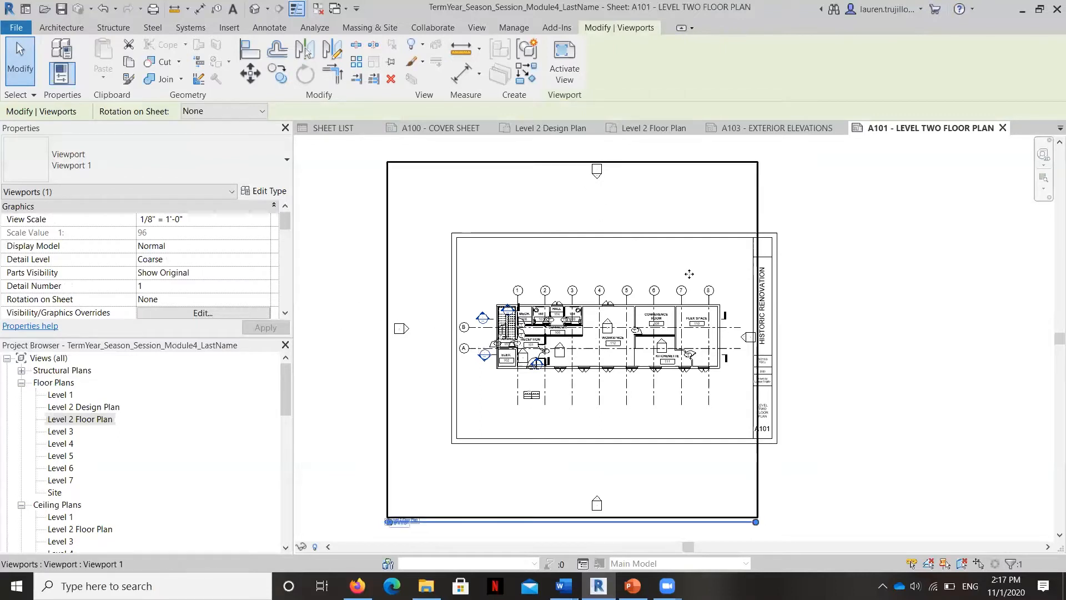
- In the Level 2 Floor Plan view, move the north elevation marker down close to the building
double_click(72, 419)
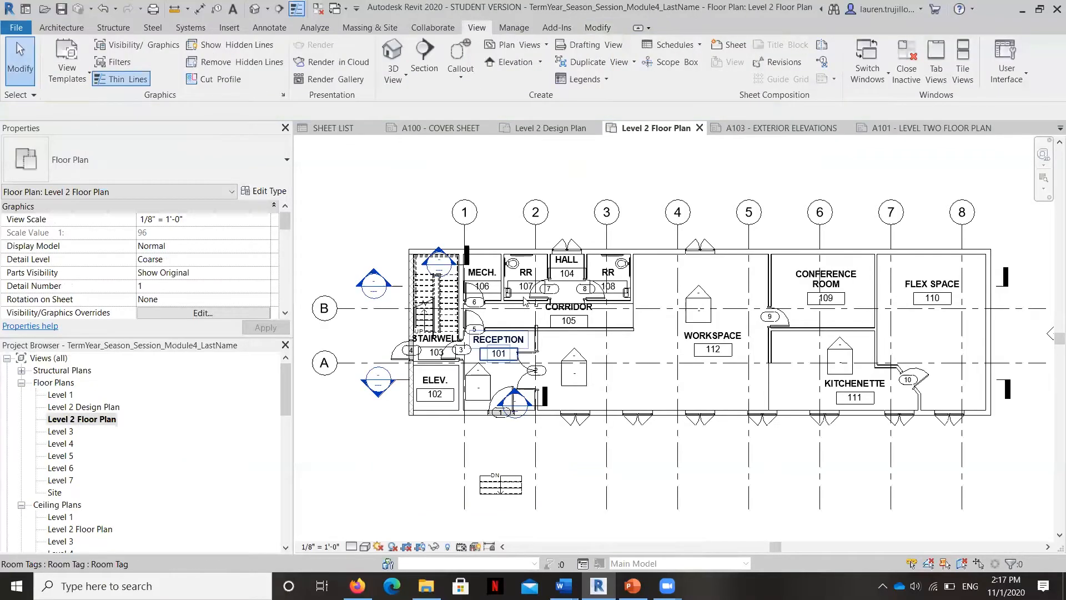
scroll(574, 325, "down", 2)
scroll(575, 325, "down", 3)
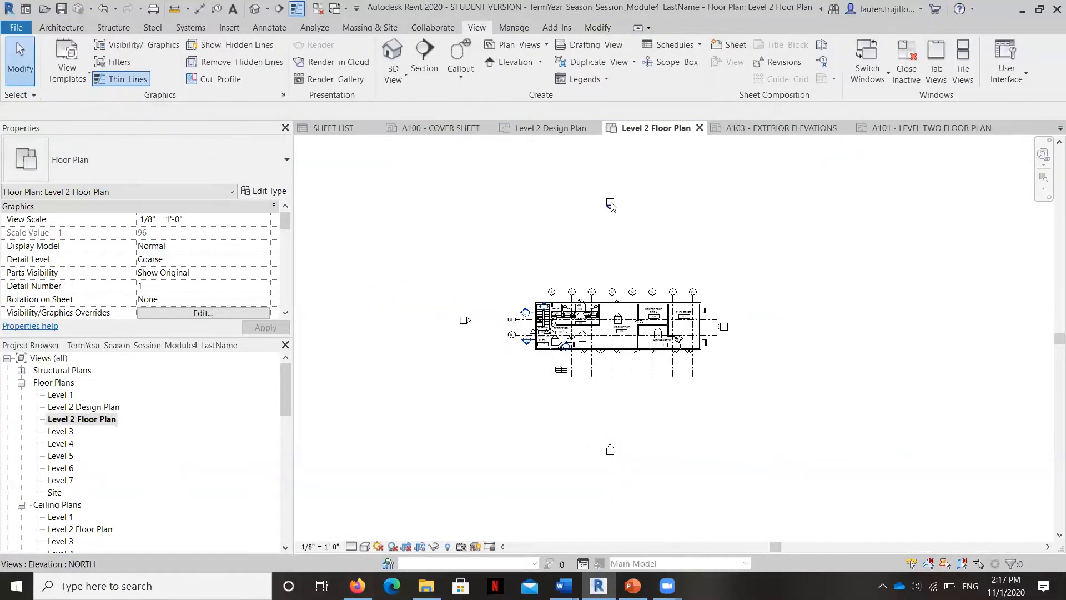
left_click_drag(588, 179, 626, 232)
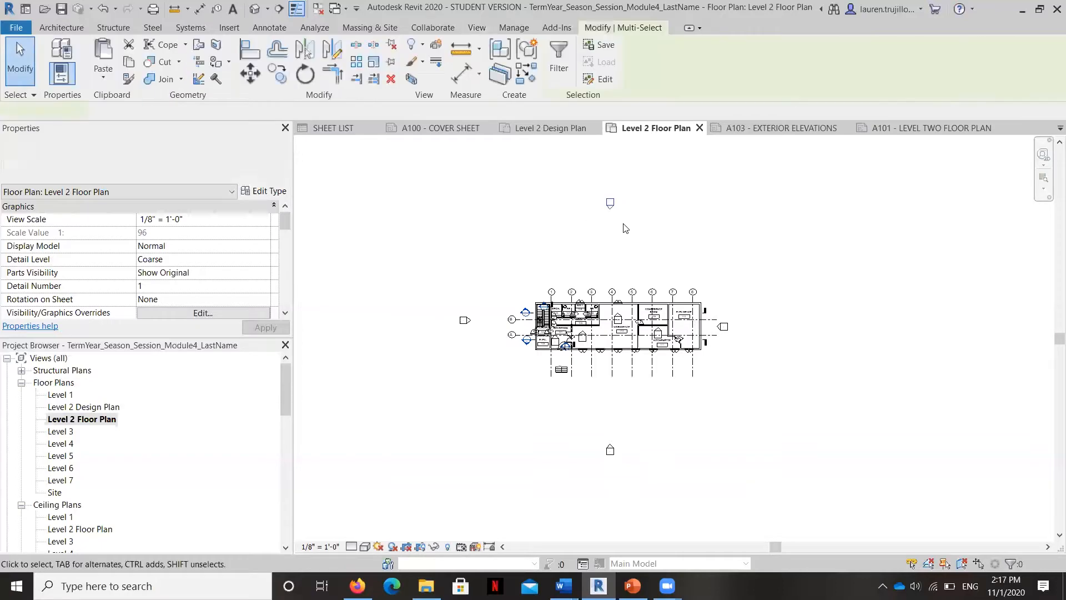
left_click(640, 264)
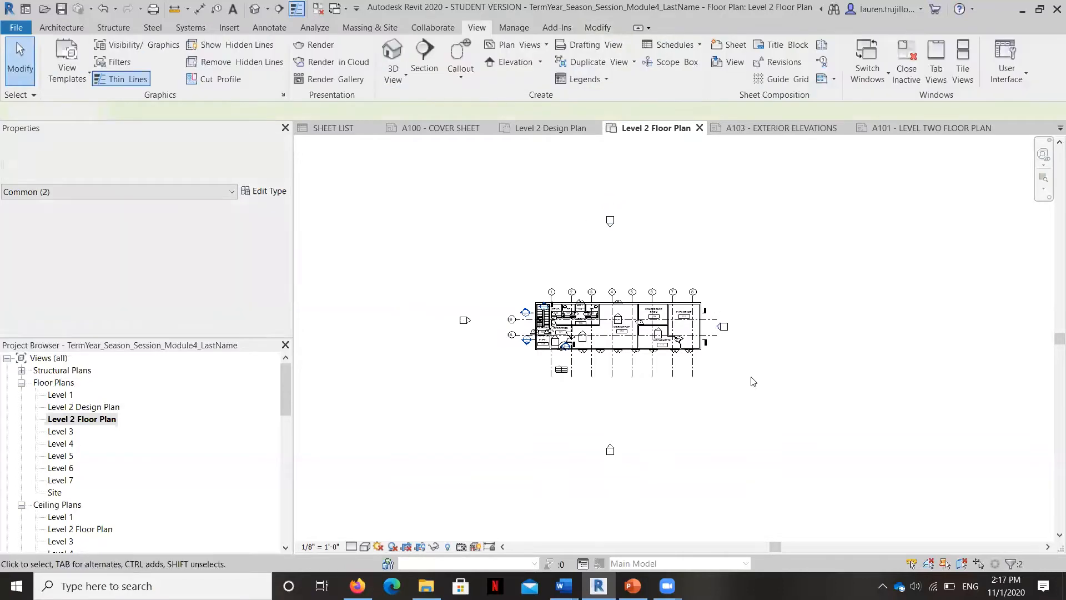
left_click_drag(596, 193, 629, 245)
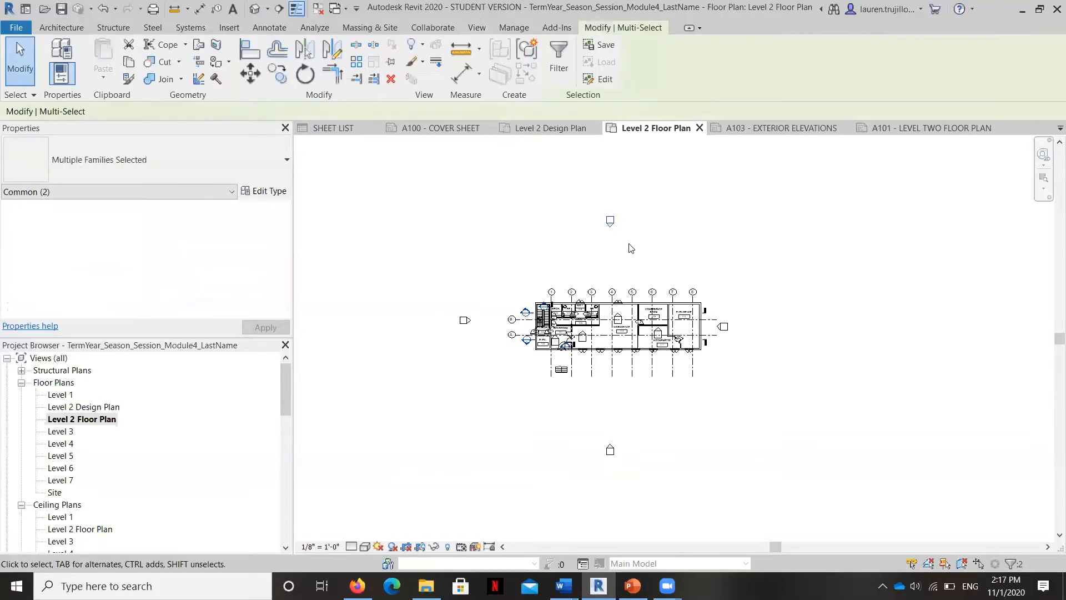
key("Down")
key("Down")
key("Down")
key("Down")
key("Down")
key("Down")
key("Down")
key("Down")
key("Down")
key("Down")
key("Right")
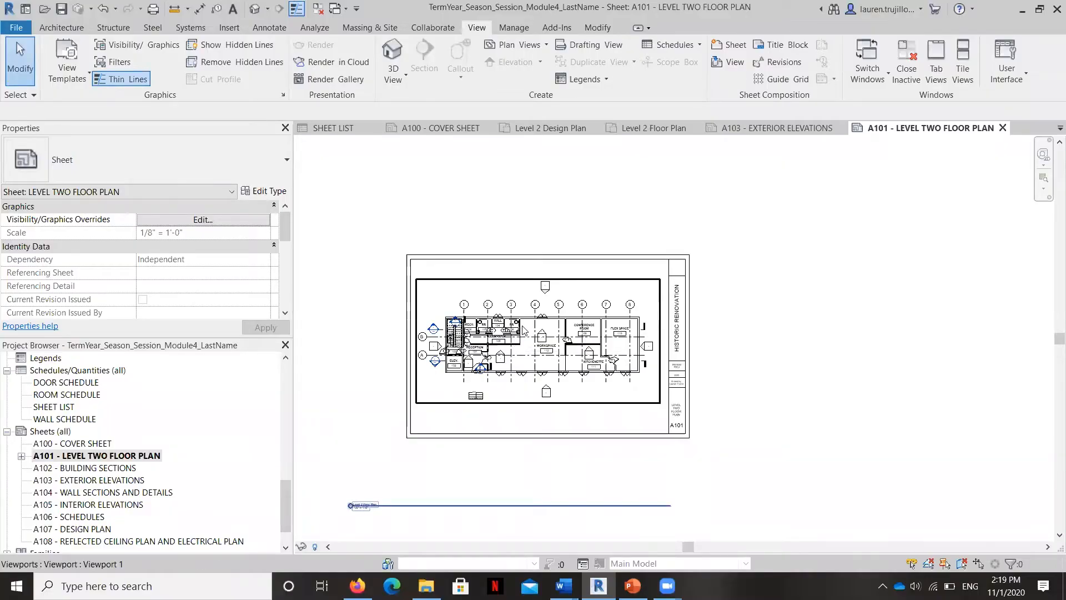
- Activate the cropped floor plan viewport on sheet A101, select grid line 4, and deactivate the view
scroll(523, 328, "up", 1)
scroll(522, 330, "up", 1)
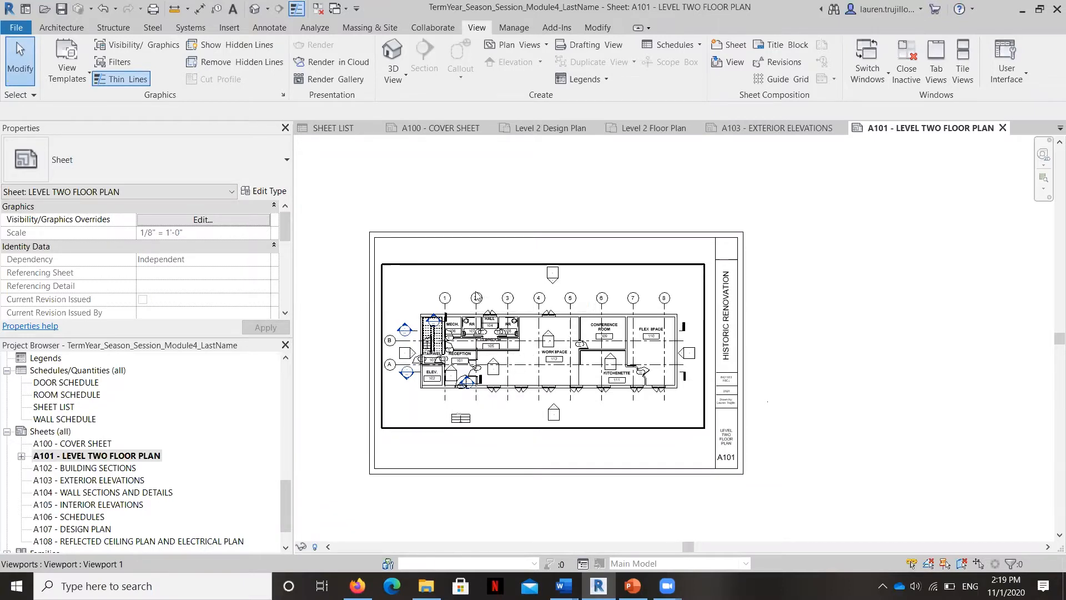
double_click(534, 302)
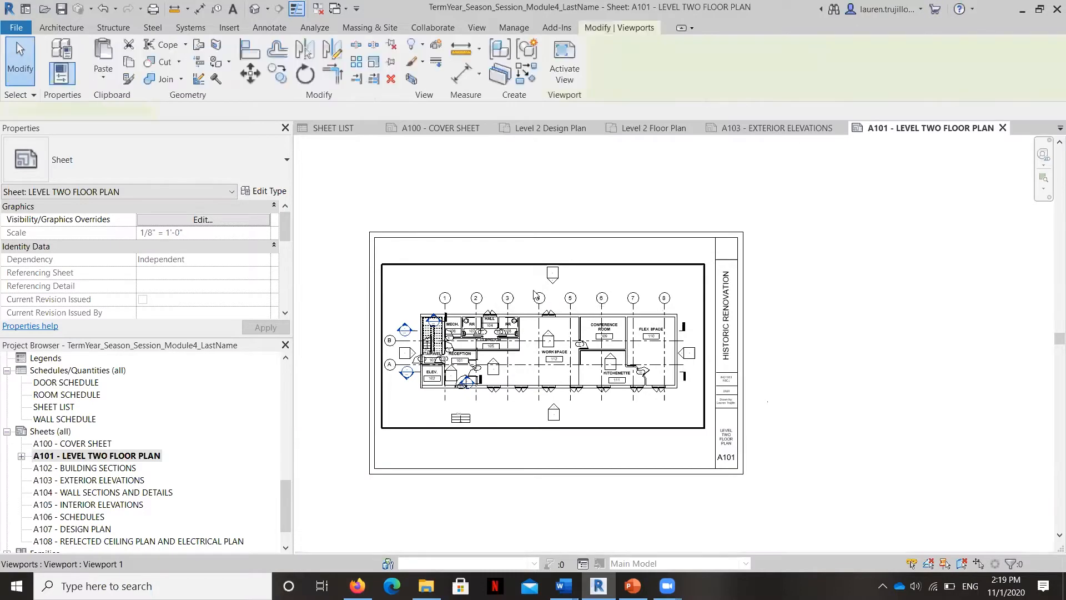
scroll(544, 310, "up", 3)
left_click(542, 309)
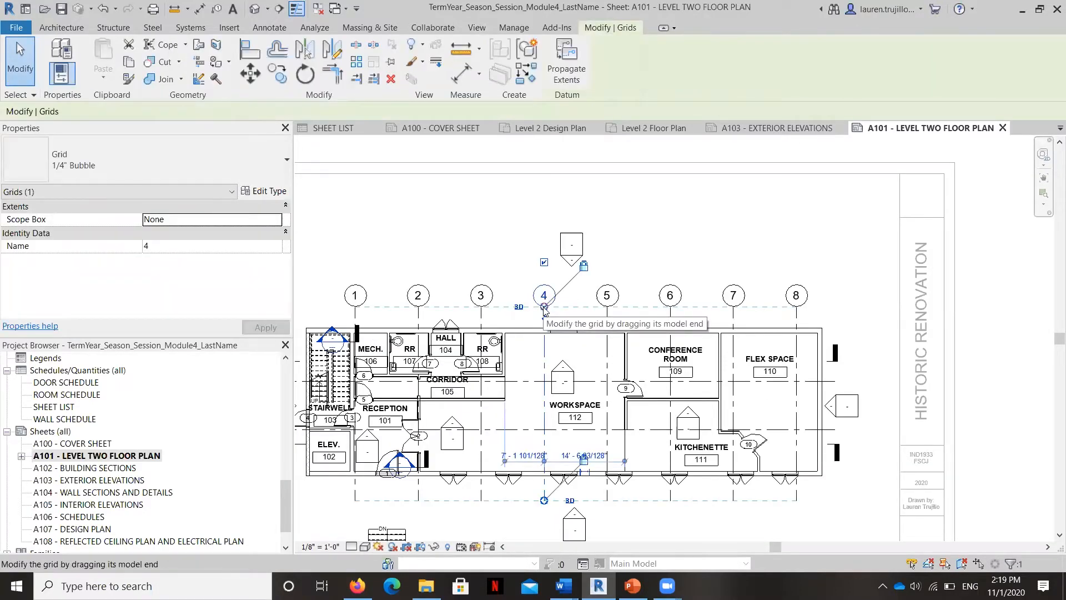
scroll(544, 309, "down", 3)
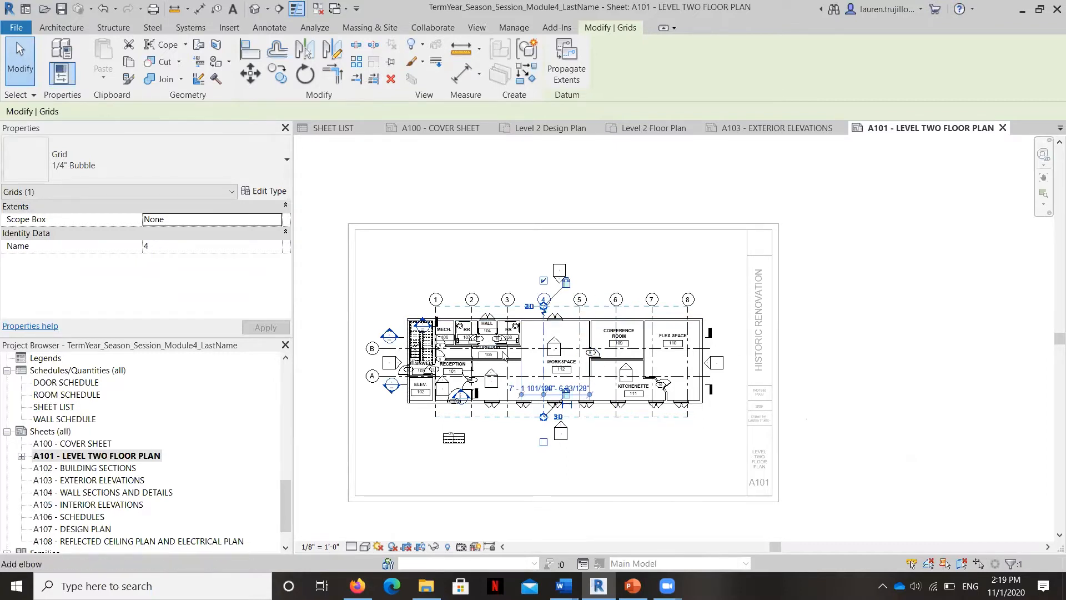
scroll(36, 481, "up", 12)
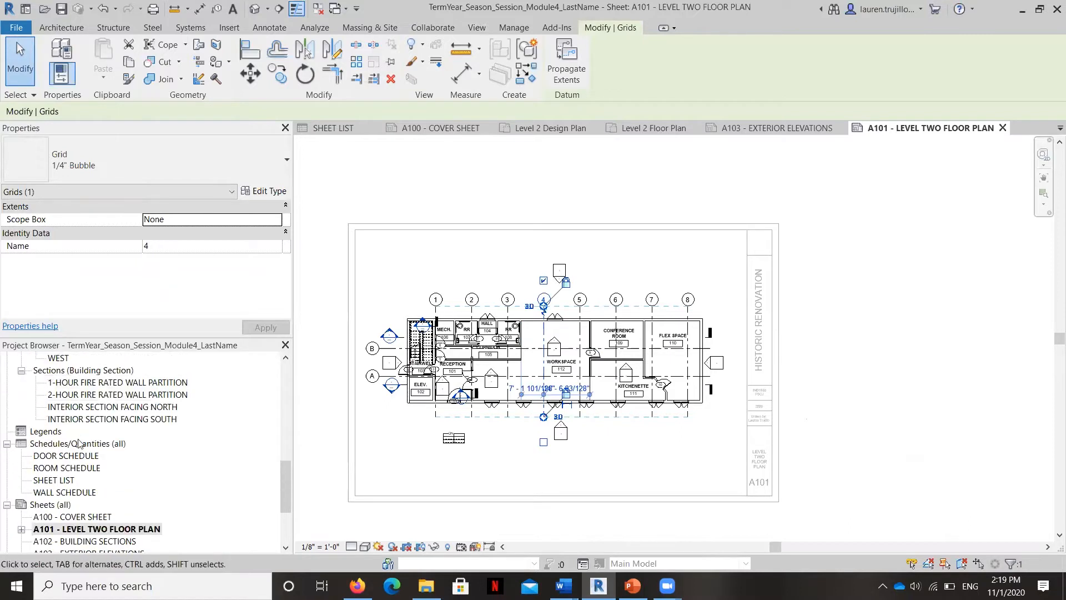
scroll(86, 428, "up", 1)
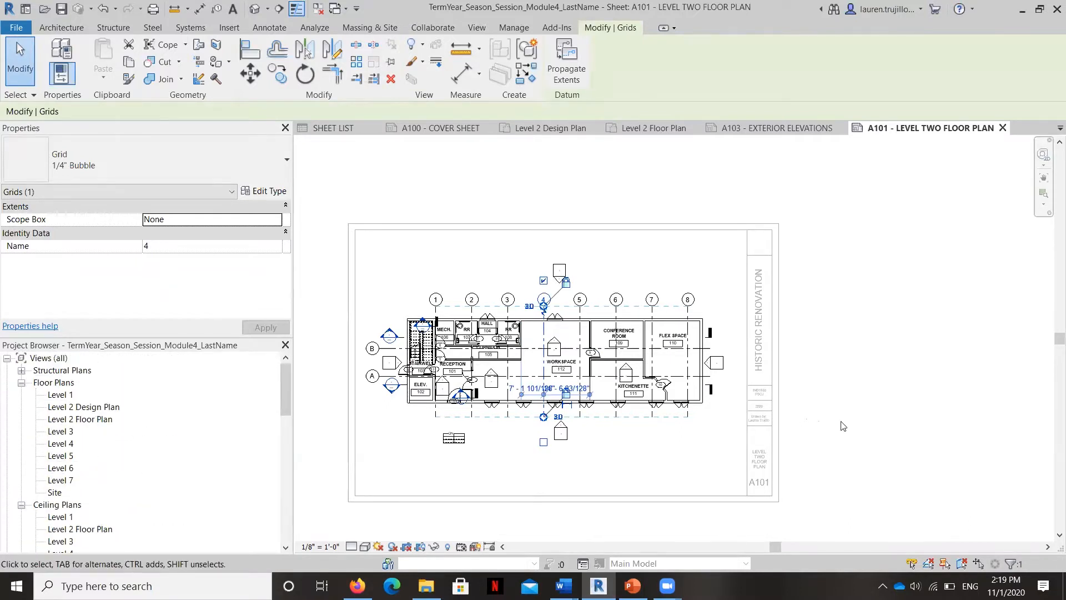
left_click(804, 380)
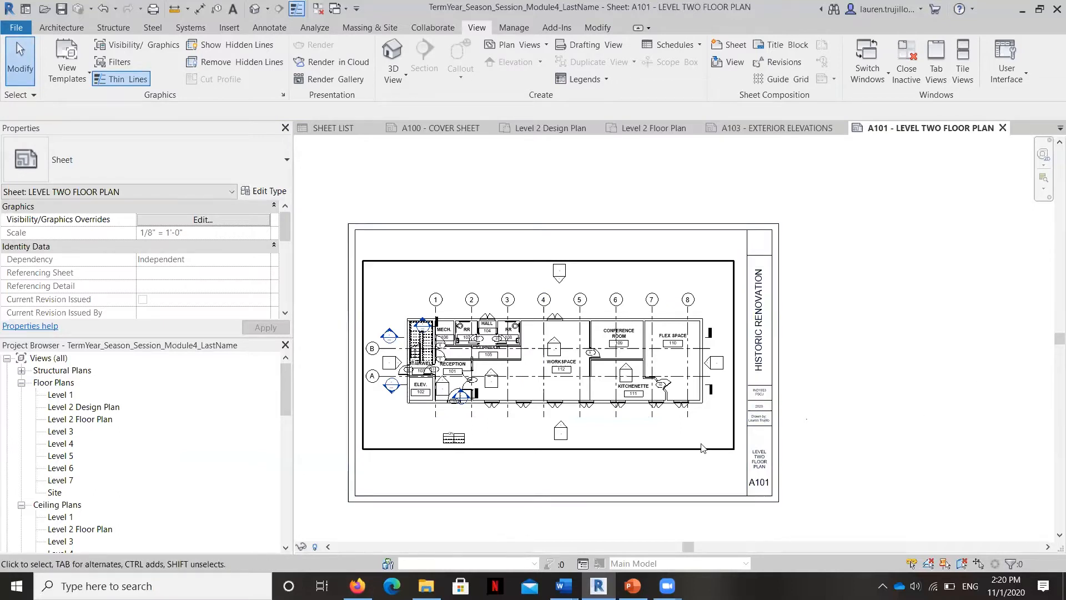
- Activate the floor plan viewport on sheet A101 for editing around the kitchenette and workspace
left_click(631, 491)
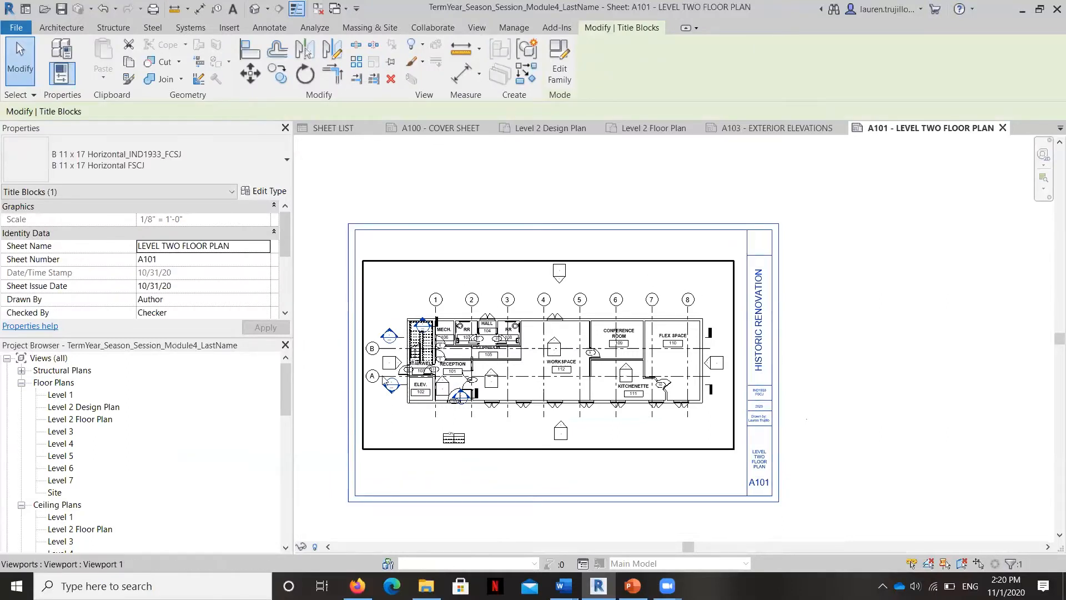
double_click(611, 383)
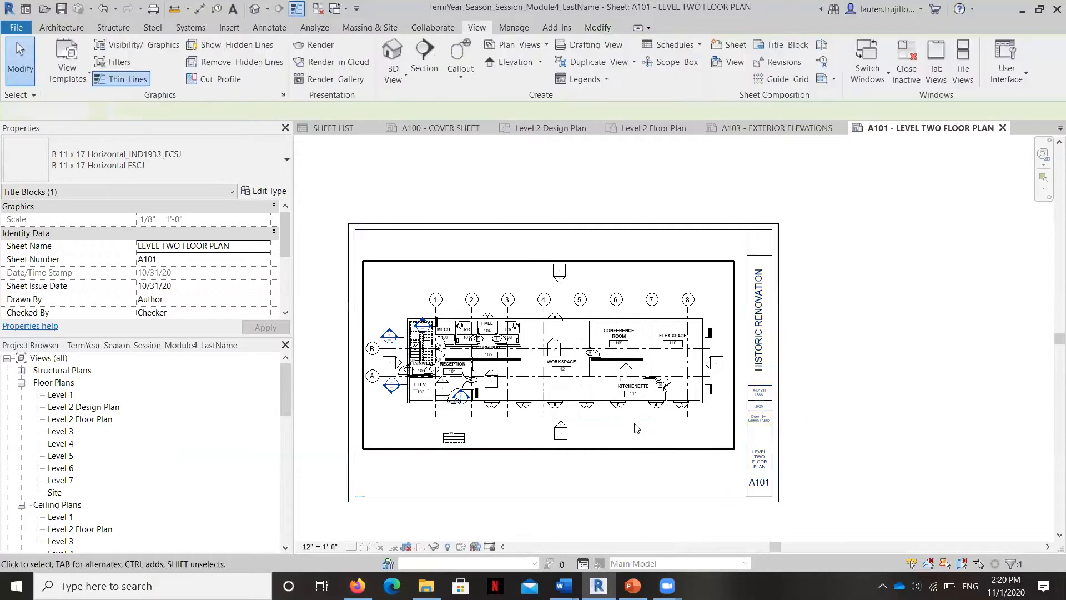
scroll(611, 383, "up", 1)
scroll(610, 383, "up", 2)
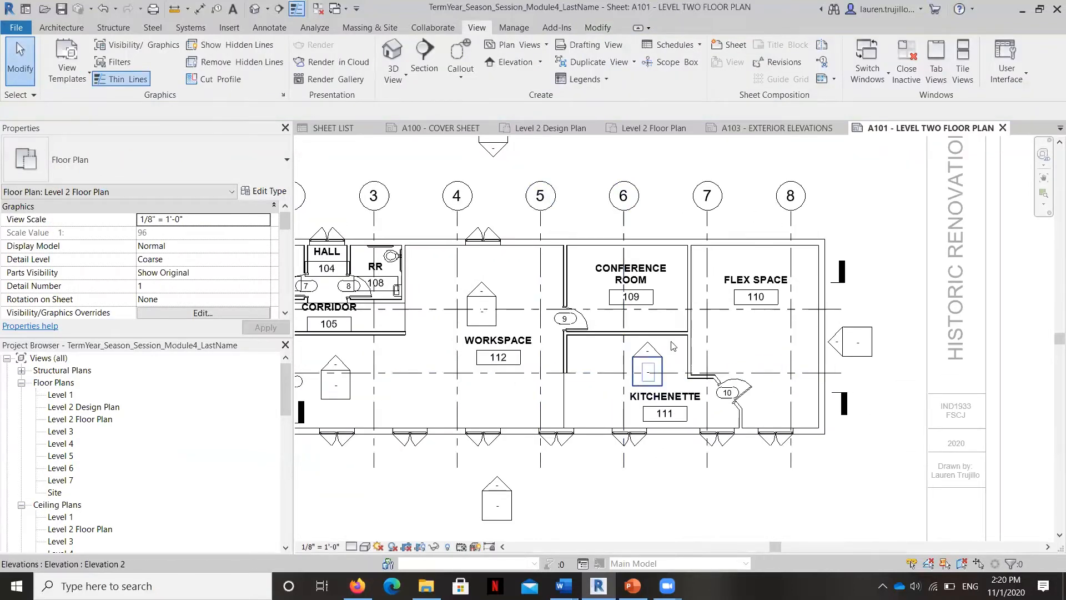
- Deactivate the floor plan viewport on sheet A101 and inspect its view title and scale below the title block
scroll(658, 358, "down", 4)
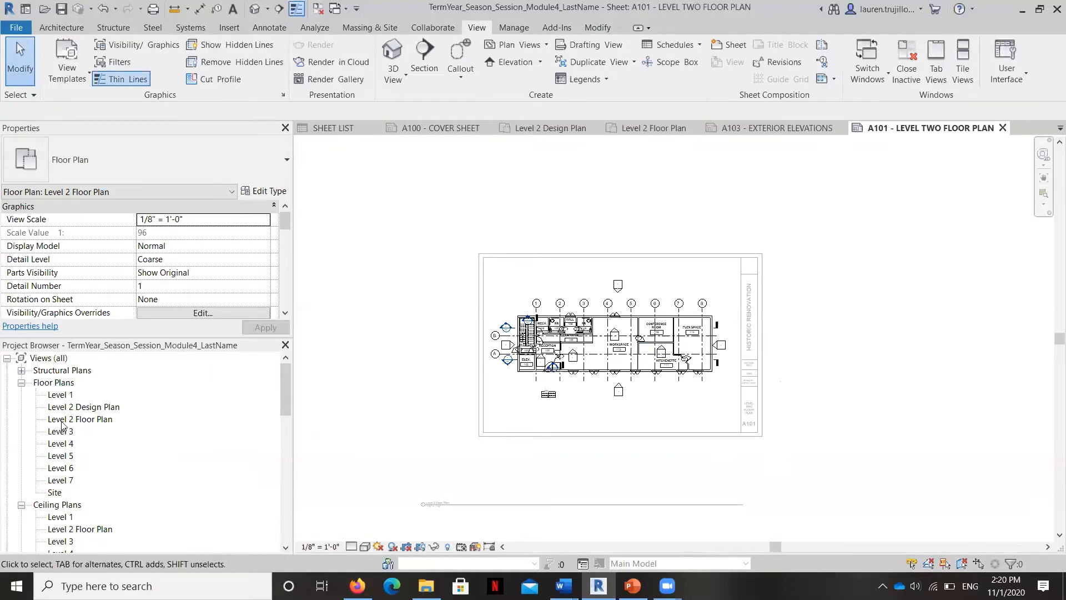
left_click(821, 398)
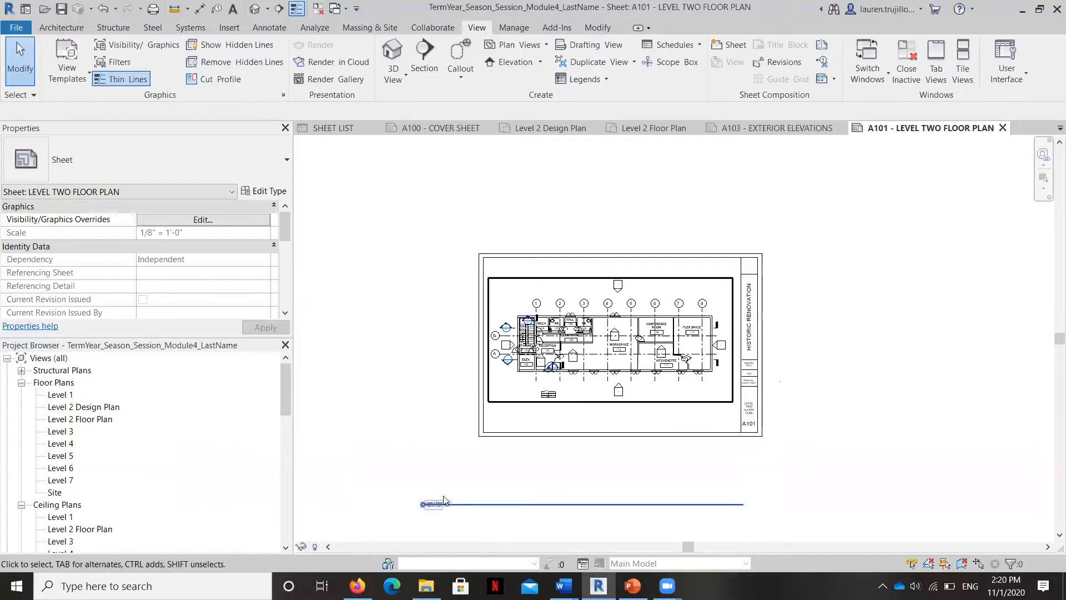
scroll(424, 503, "up", 4)
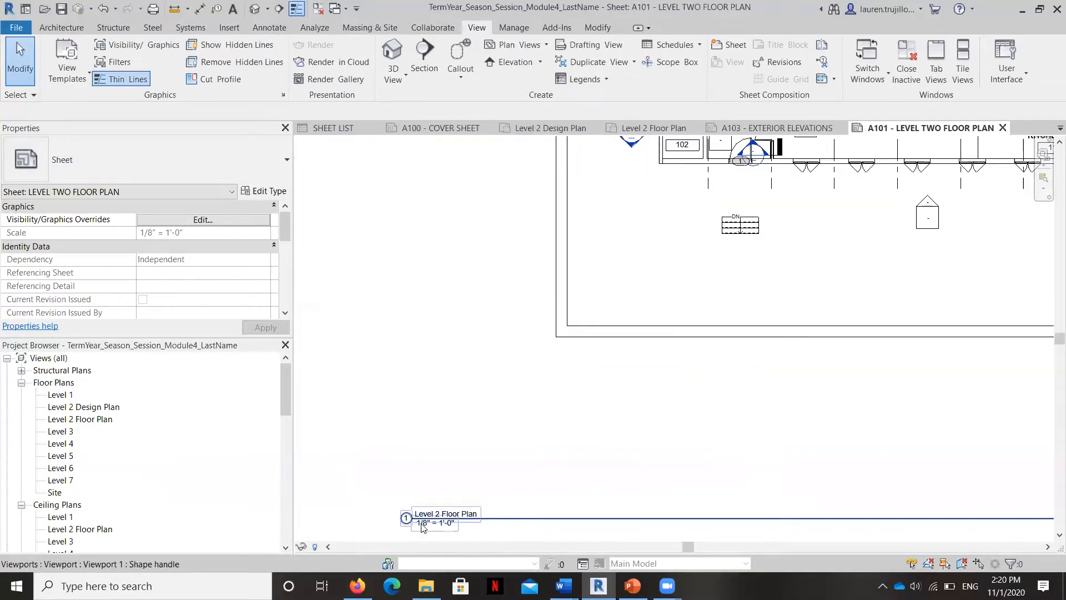
middle_click_drag(425, 513, 428, 511)
scroll(427, 511, "down", 1)
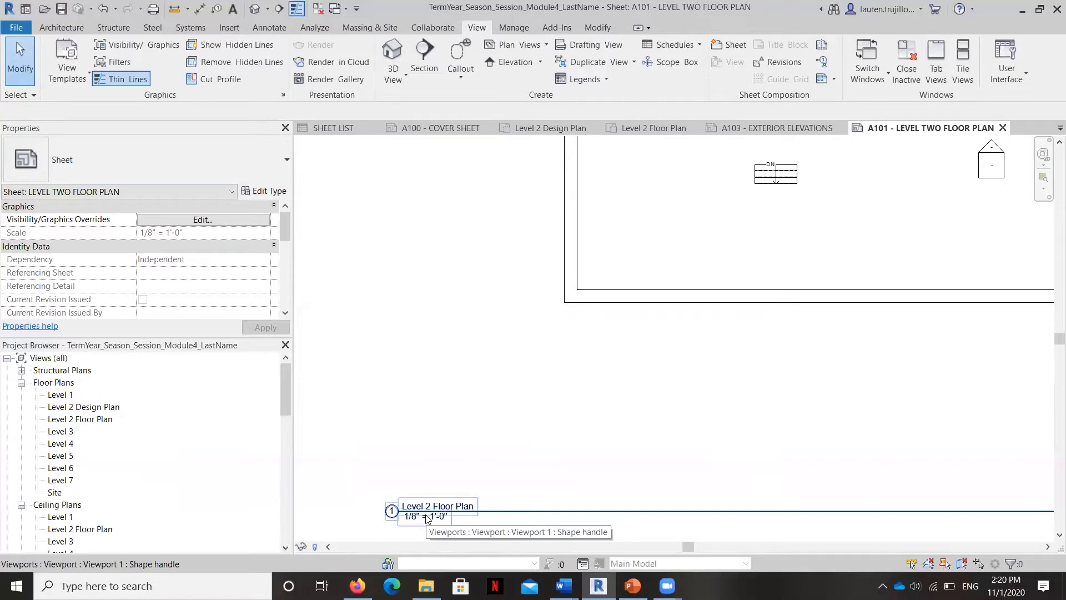
scroll(426, 516, "down", 3)
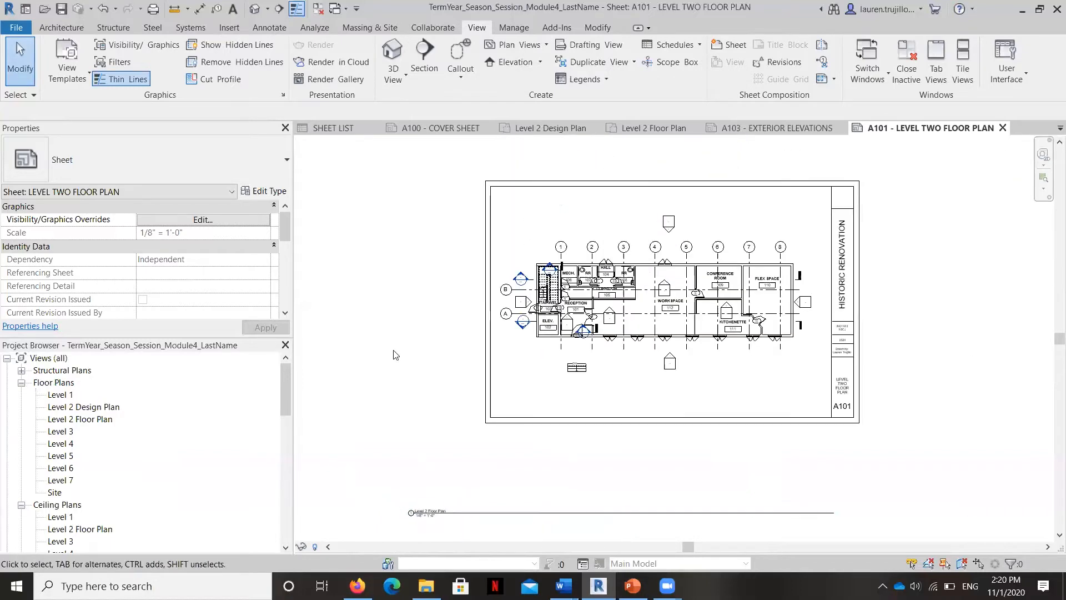
- Set the floor plan viewport's view scale to 3/16" = 1'-0" and apply it
left_click(521, 380)
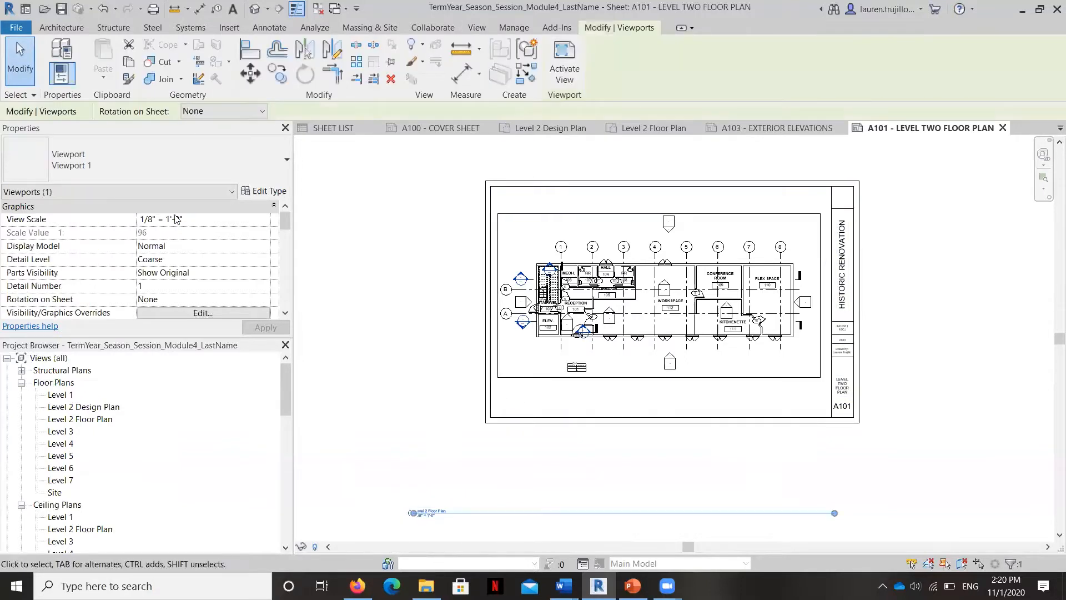
left_click(189, 221)
left_click(264, 220)
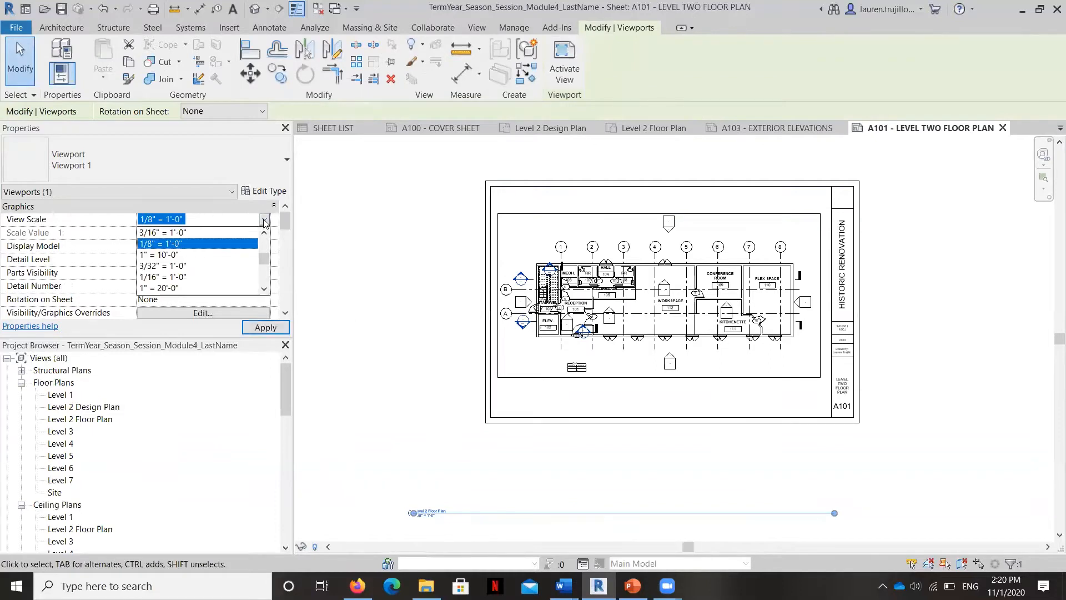
left_click(181, 233)
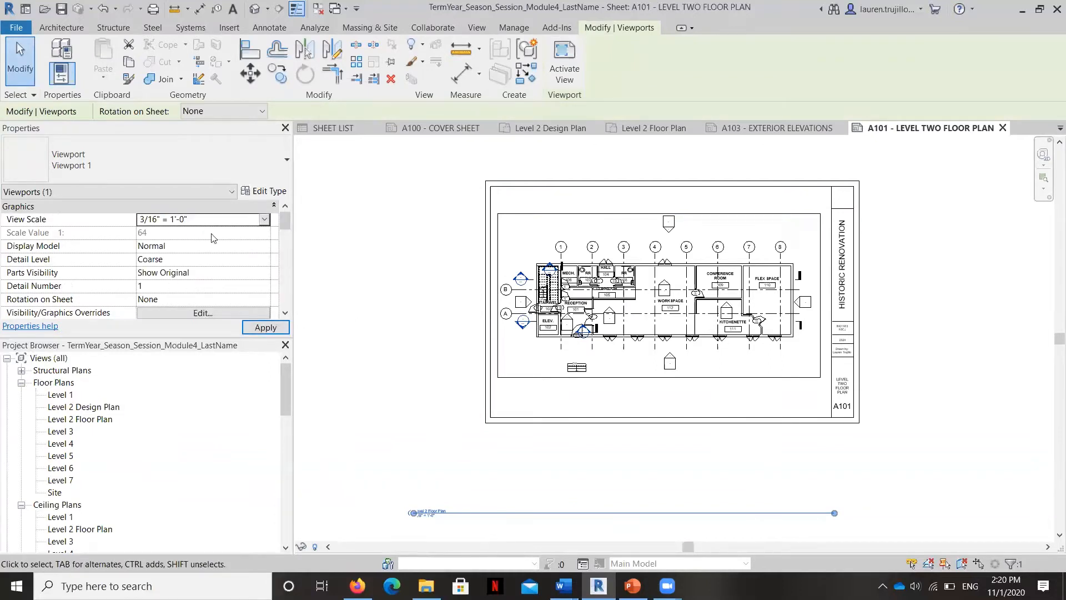
left_click(267, 328)
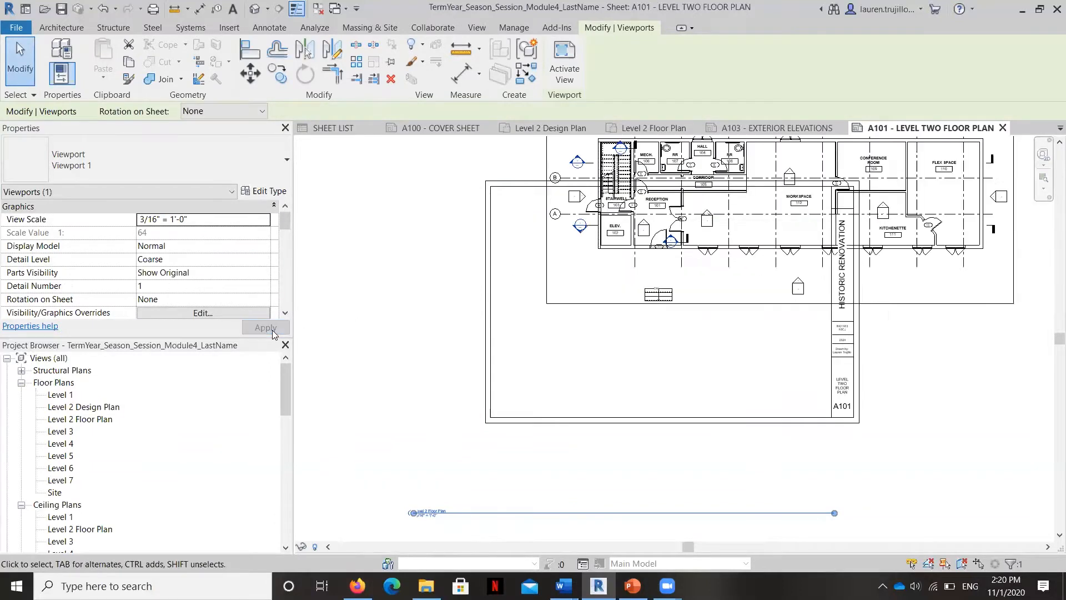
- Try repositioning the enlarged floor plan viewport over the title block, and undo both the move and the scale change
scroll(606, 435, "down", 2)
scroll(606, 435, "down", 1)
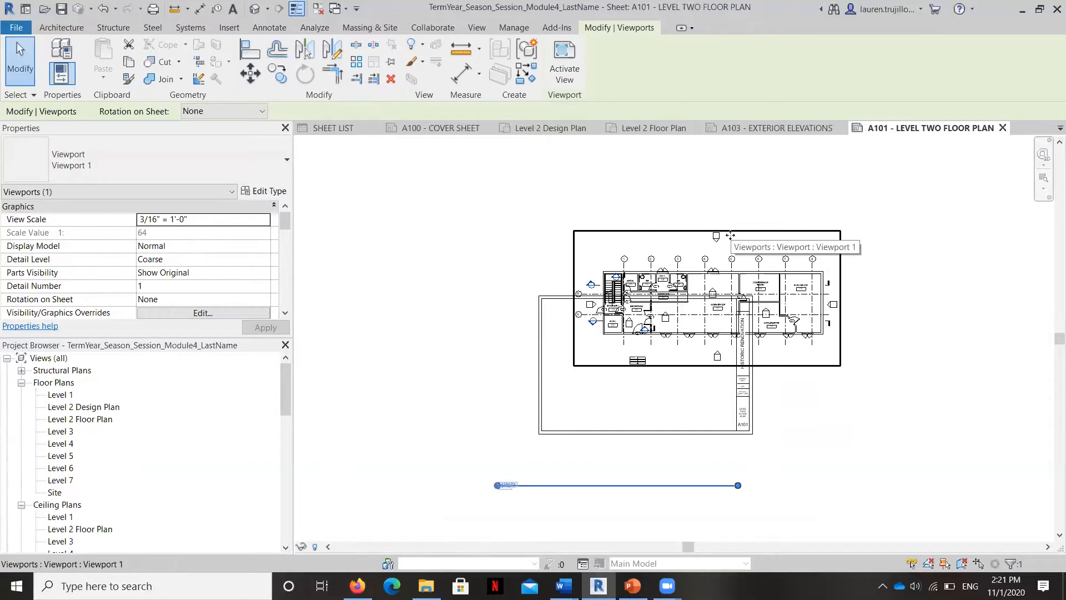
left_click_drag(731, 235, 644, 301)
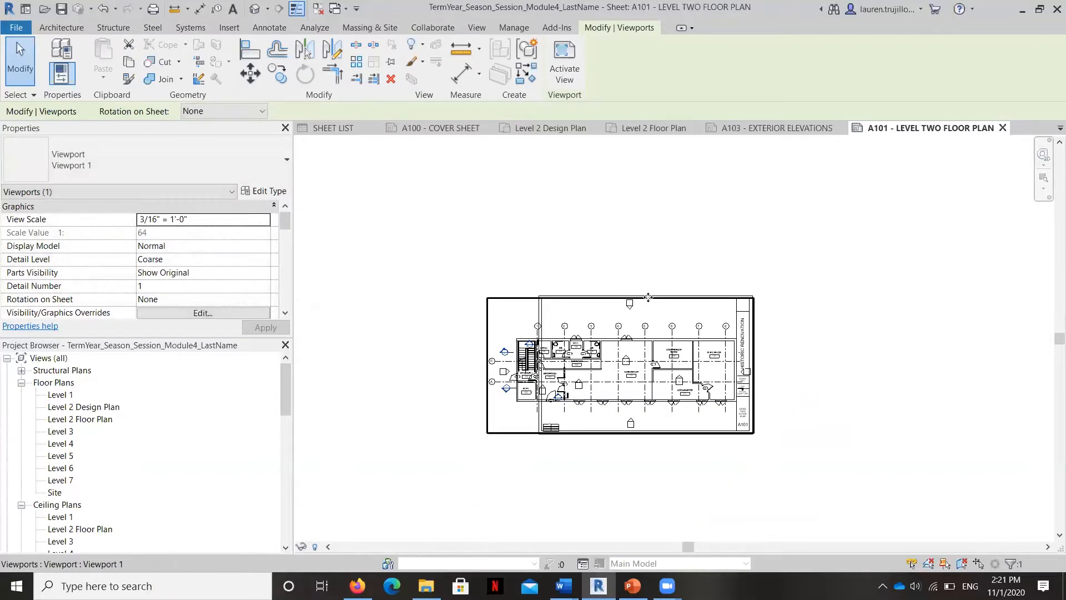
key("ctrl+z")
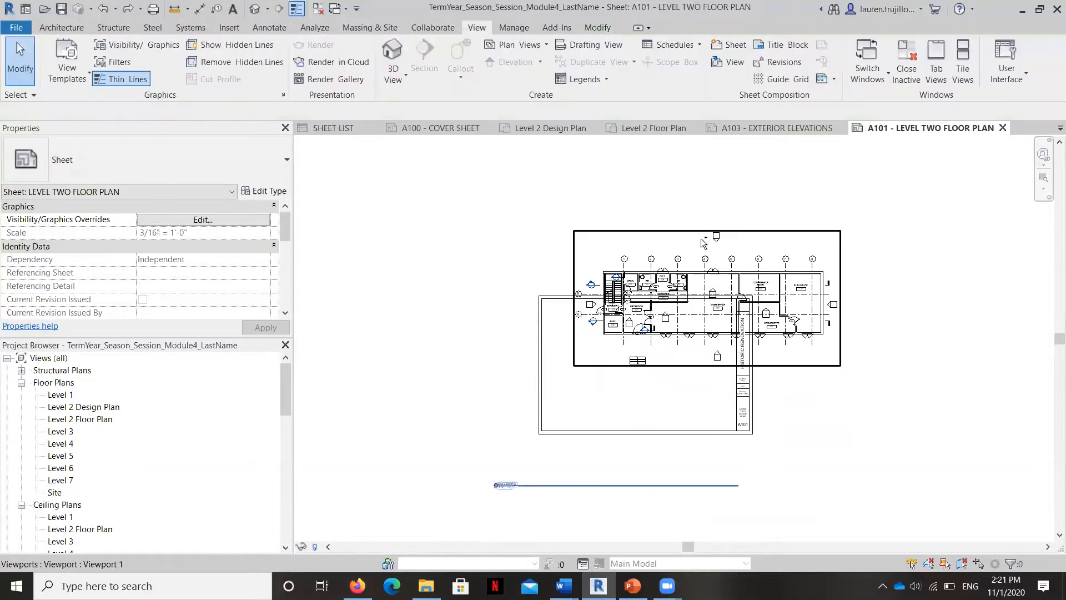
key("ctrl+z")
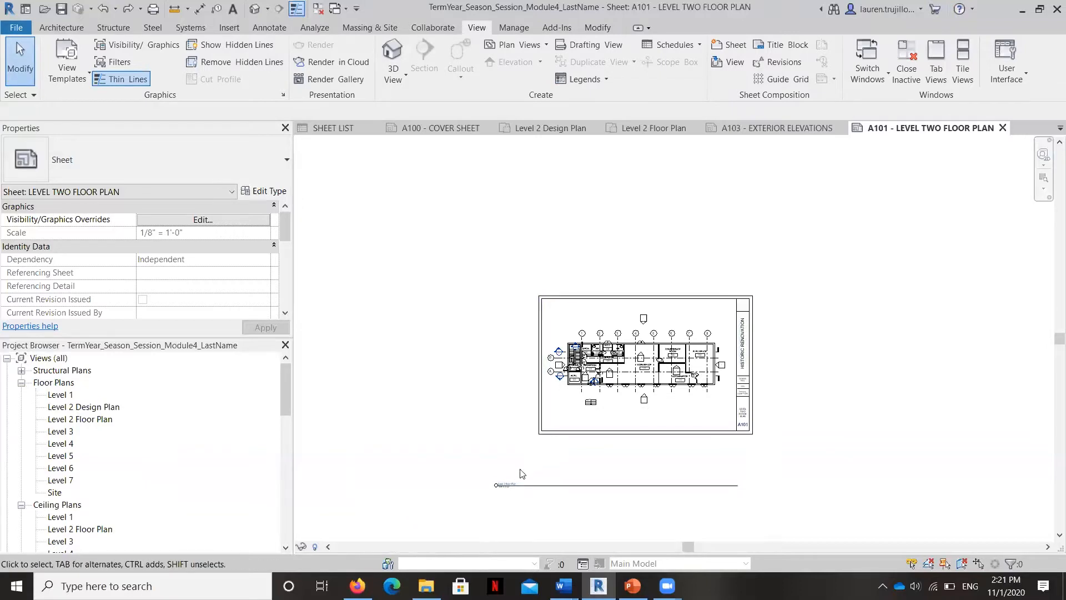
- Try to move the view title up towards the title block while the floor plan viewport is selected
left_click(559, 417)
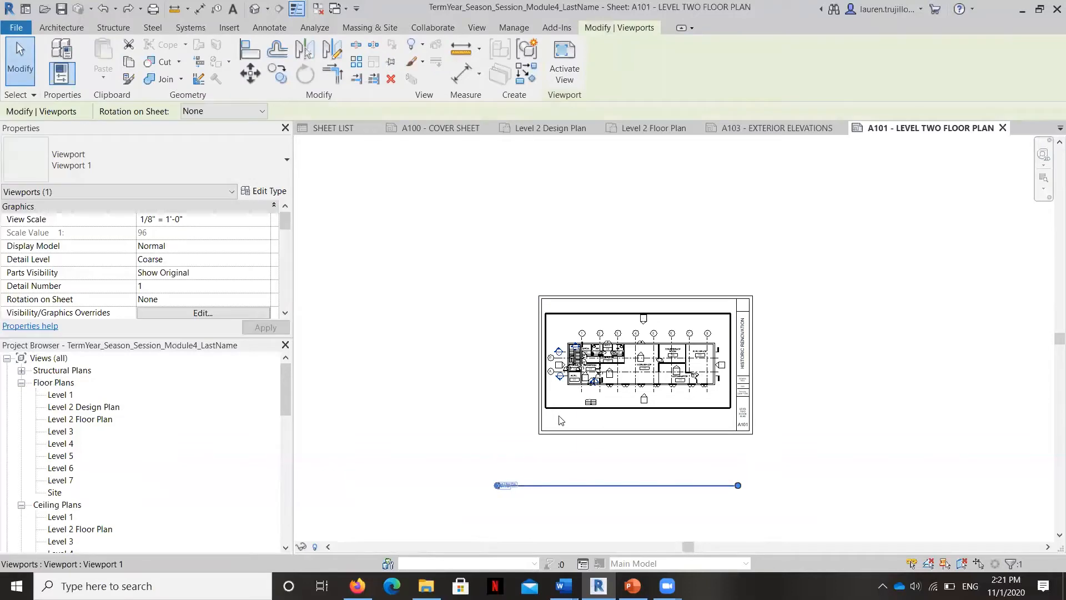
scroll(496, 489, "up", 6)
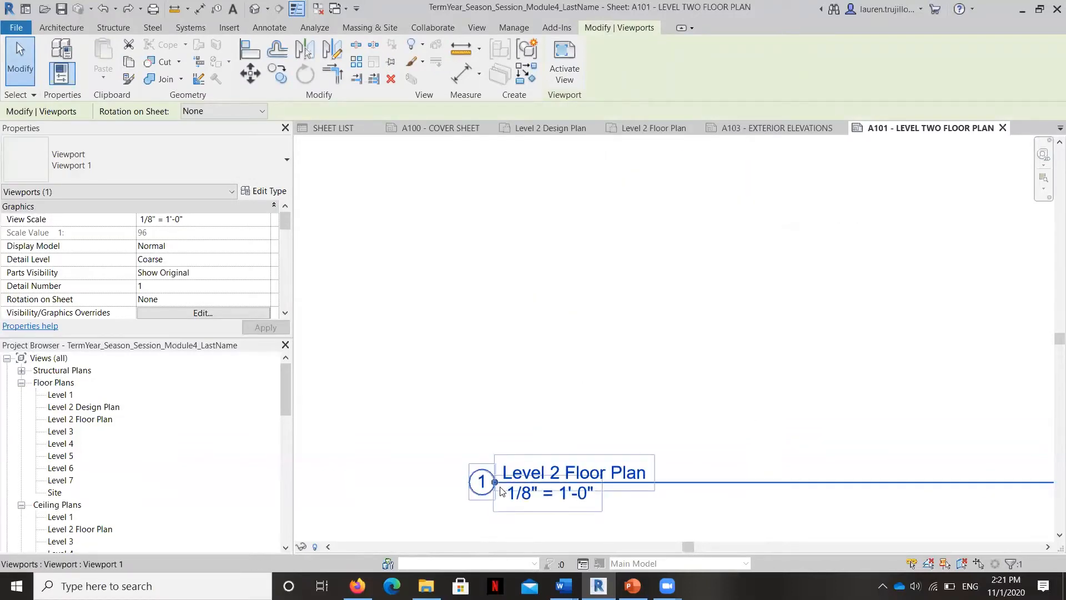
left_click_drag(501, 491, 666, 286)
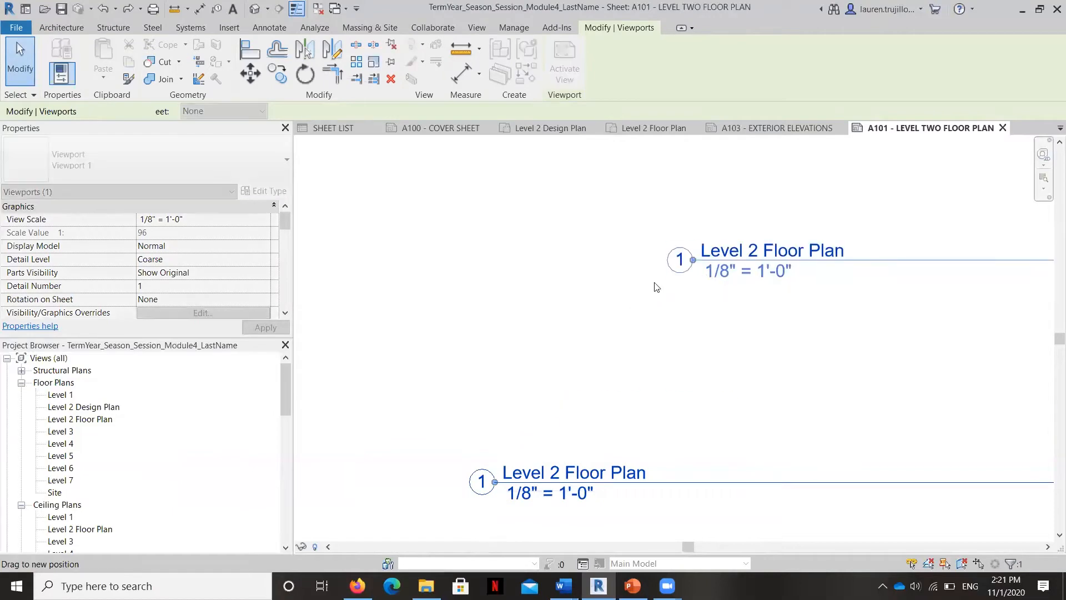
scroll(381, 408, "down", 6)
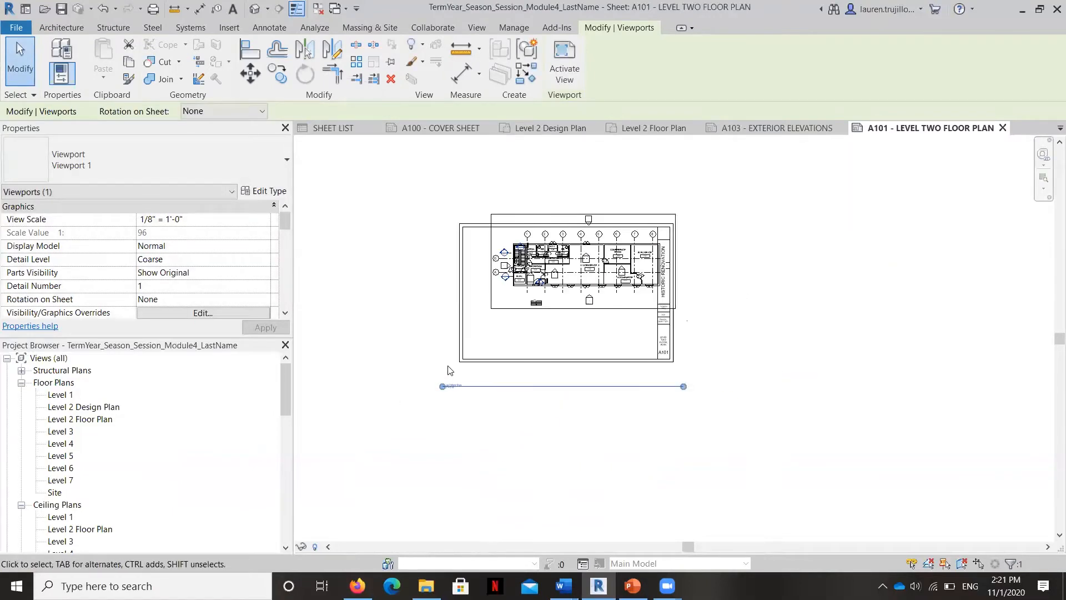
scroll(451, 367, "up", 3)
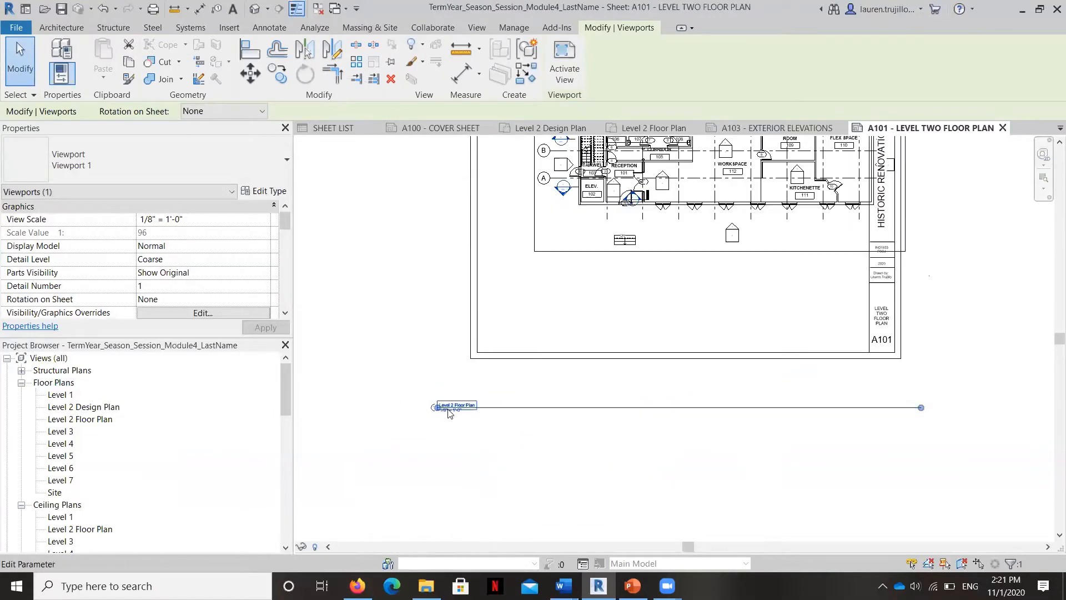
scroll(443, 417, "up", 3)
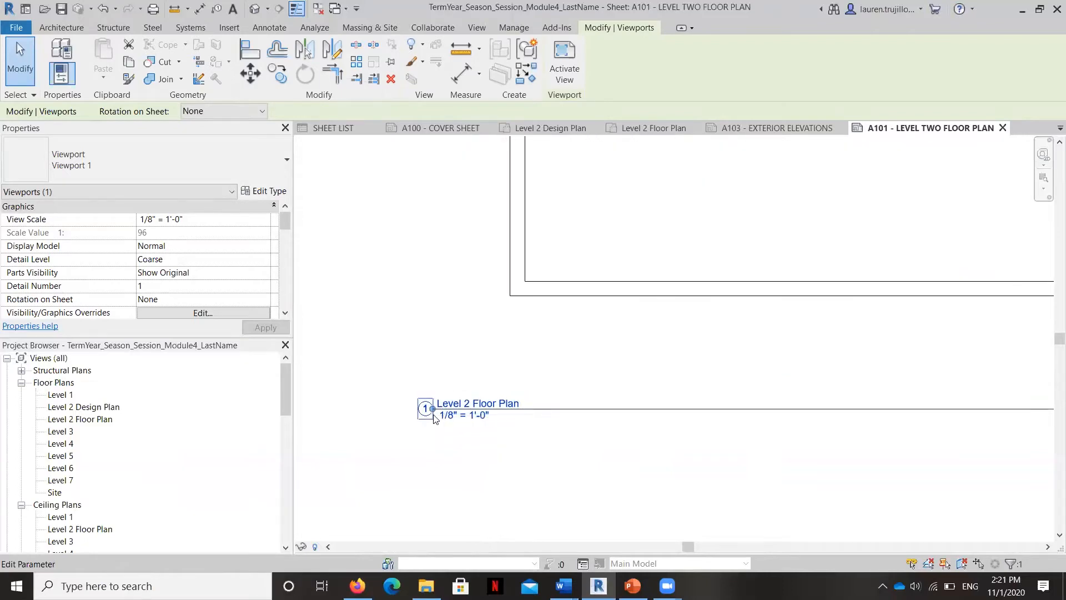
scroll(451, 418, "down", 5)
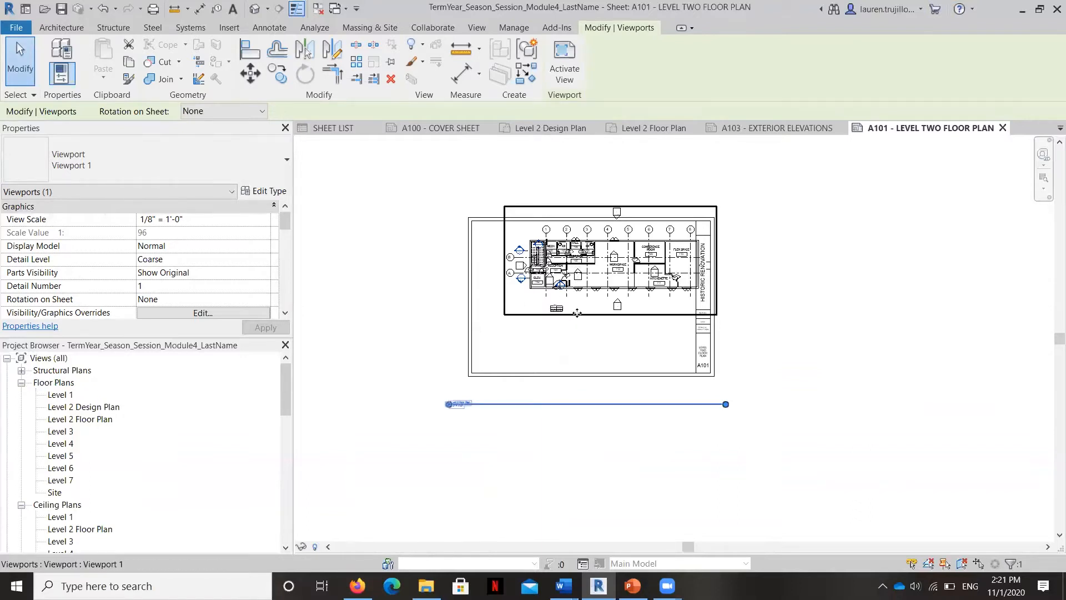
- Move the floor plan viewport back inside the title block, nudge it slightly right, and deselect it
left_click_drag(576, 322, 557, 343)
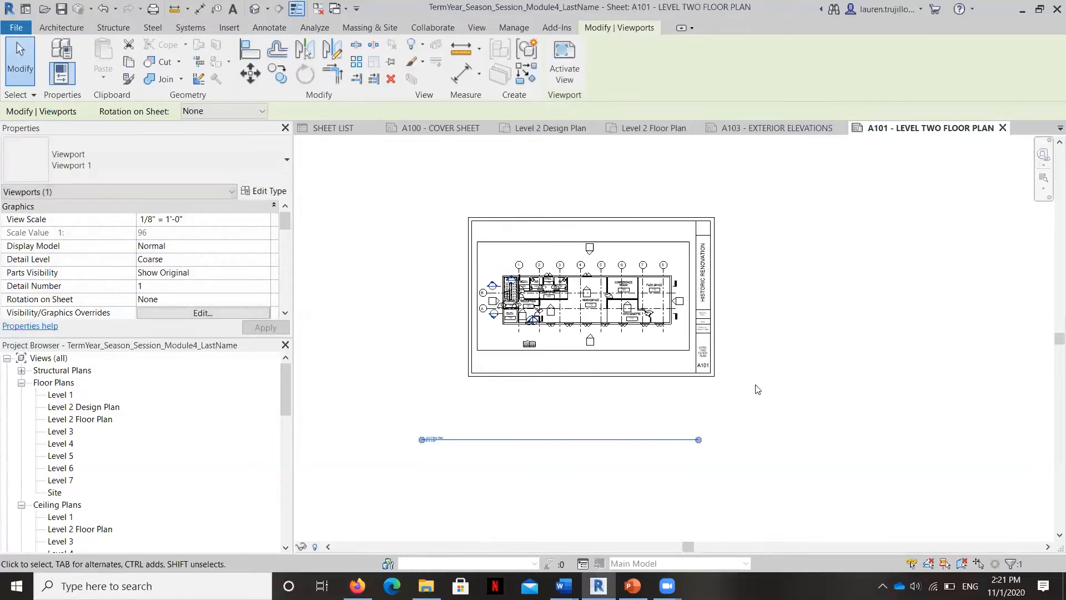
key("Right")
key("Right")
left_click(738, 415)
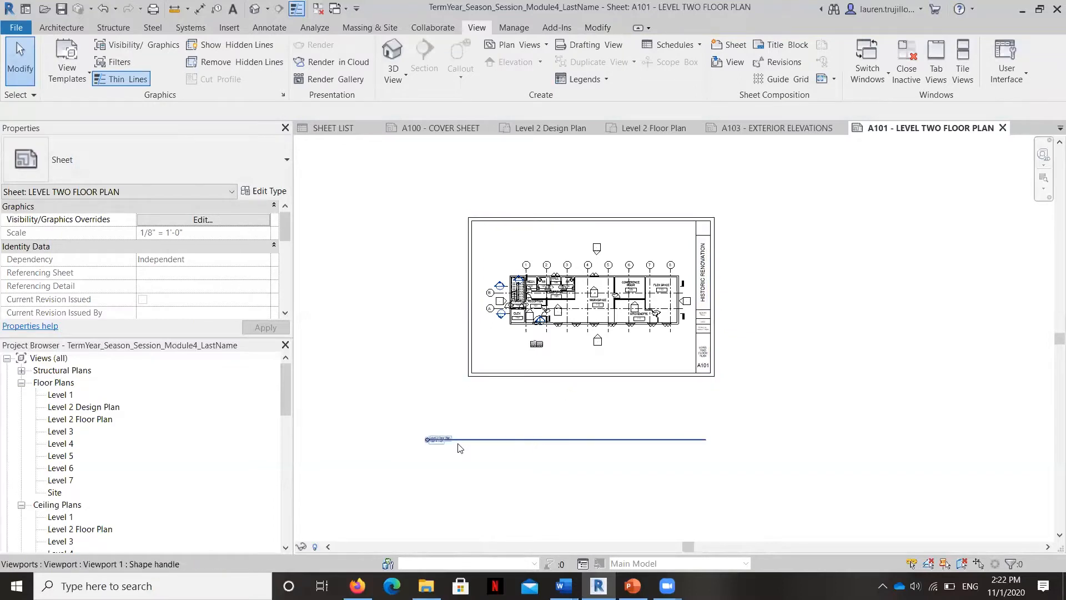
- Move the view title on its own to just below the plan inside the title block, and nudge the viewport slightly left
left_click(441, 440)
left_click_drag(442, 440, 496, 364)
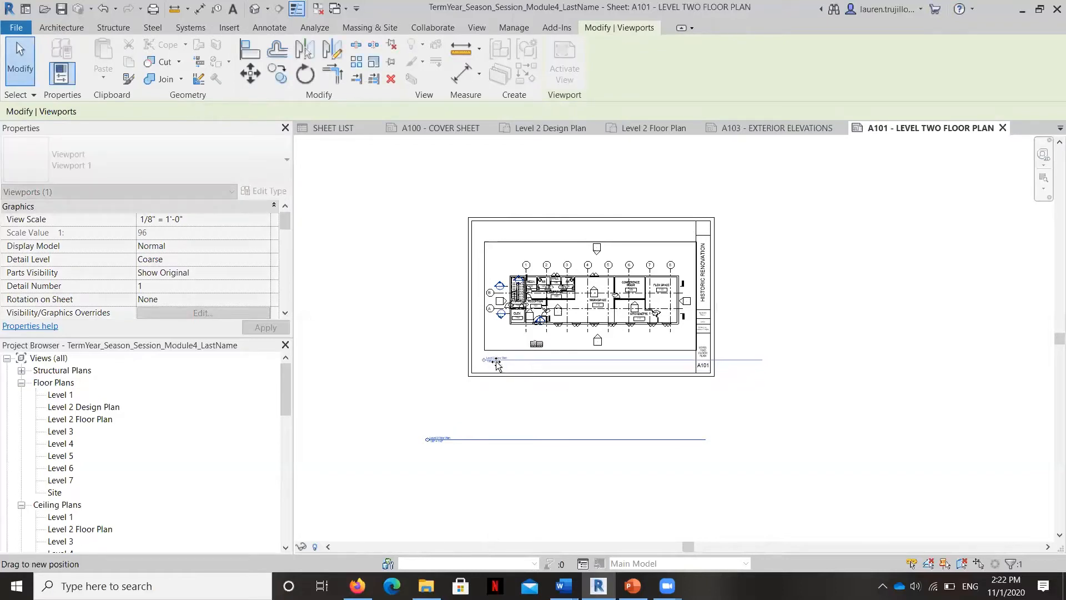
left_click_drag(496, 363, 491, 362)
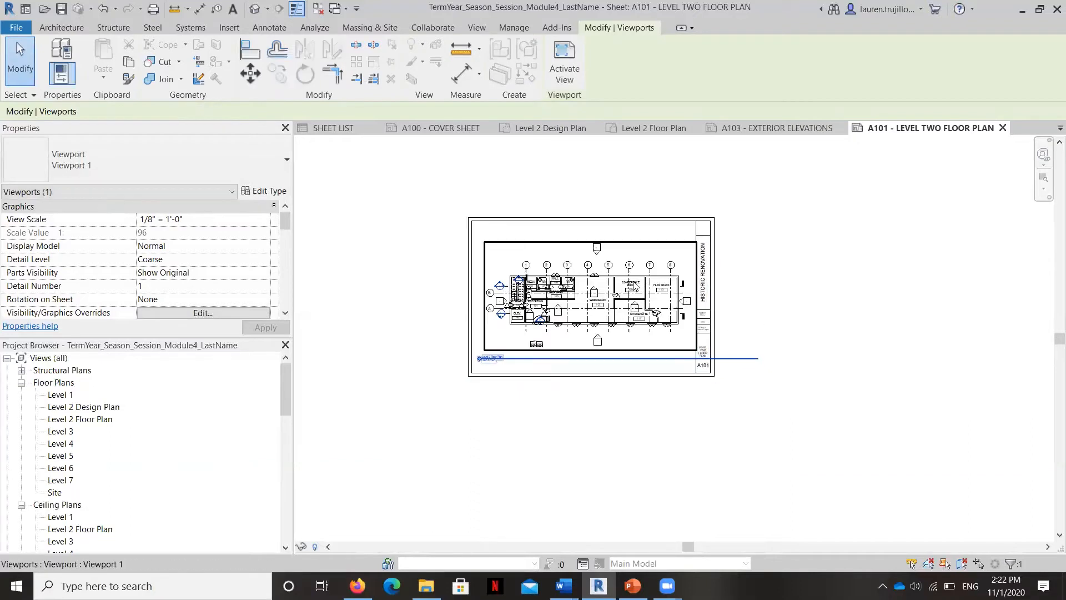
key("Left")
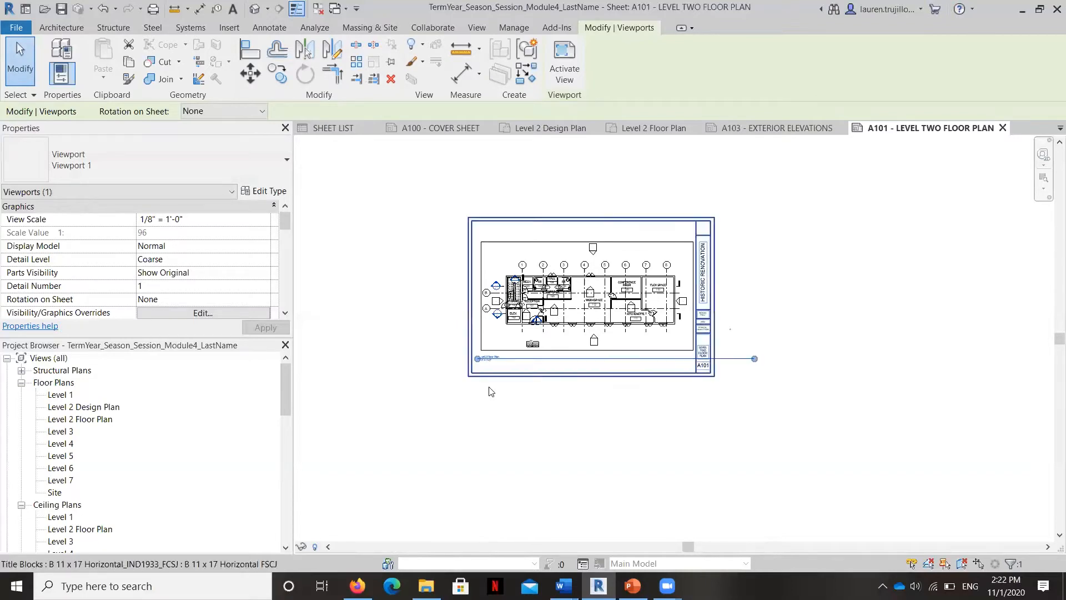
- Shift the view title slightly right so it lines up with the left edge of the floor plan viewport
scroll(486, 364, "up", 3)
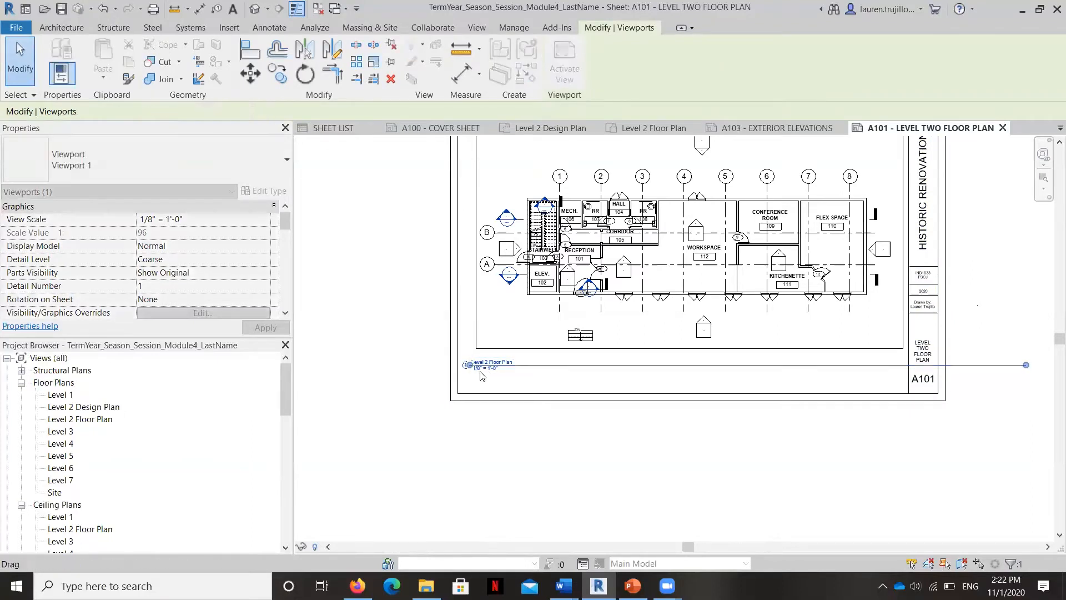
left_click(471, 387)
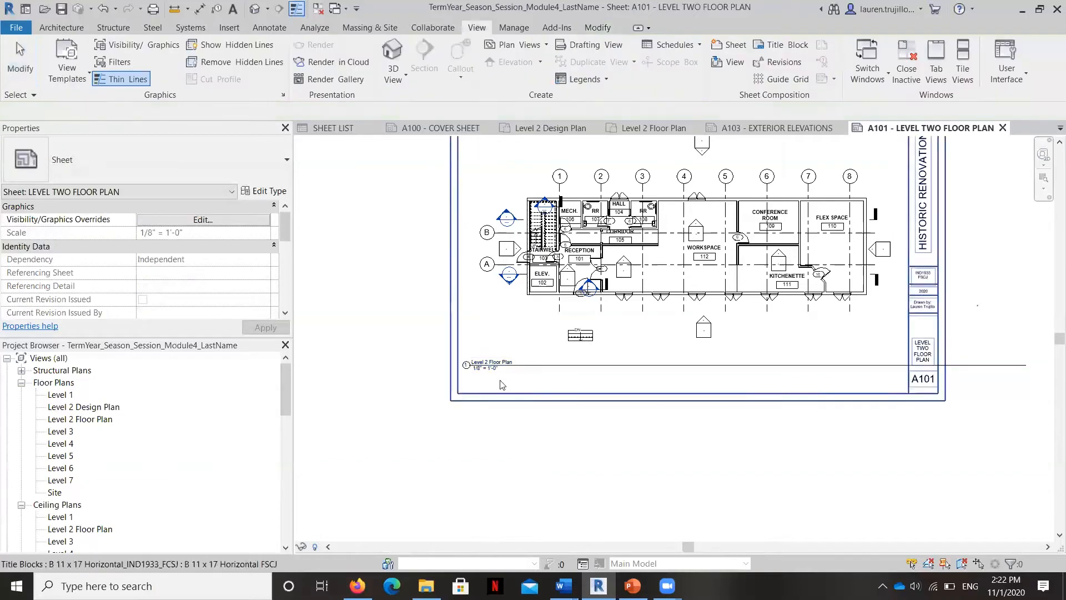
left_click(506, 365)
left_click_drag(506, 366, 515, 369)
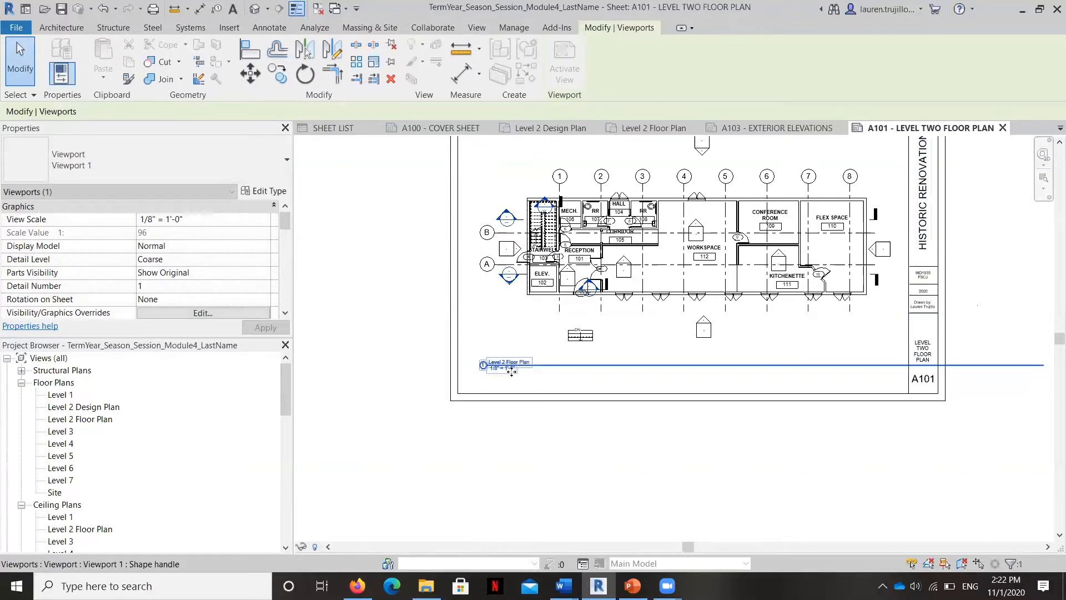
scroll(389, 452, "down", 1)
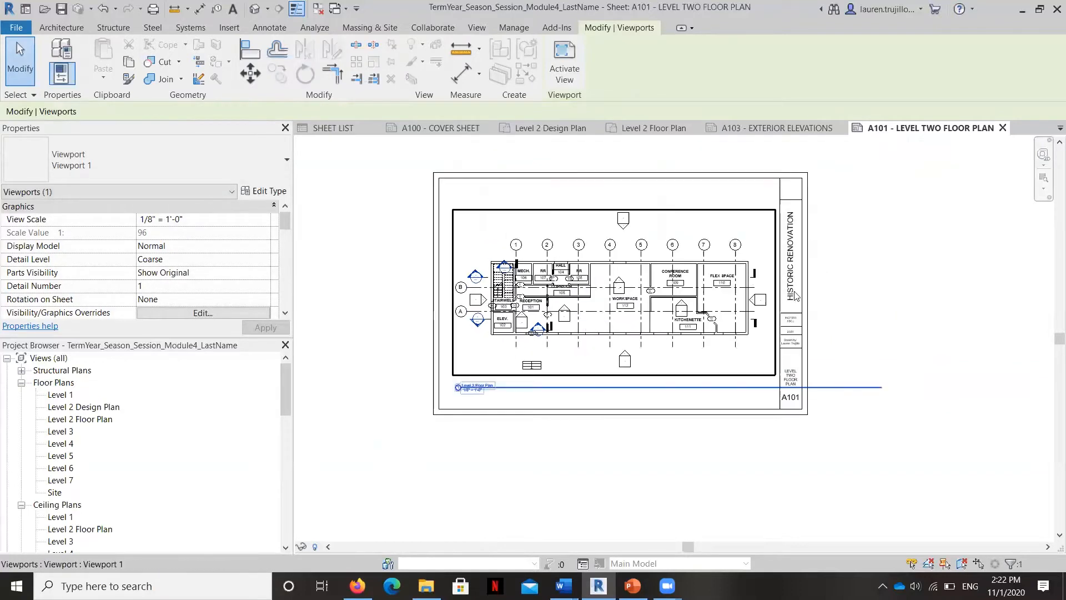
- Shorten the view title's line so it ends just before the title block's text strip, and deselect the viewport
left_click(714, 361)
left_click_drag(882, 388, 765, 387)
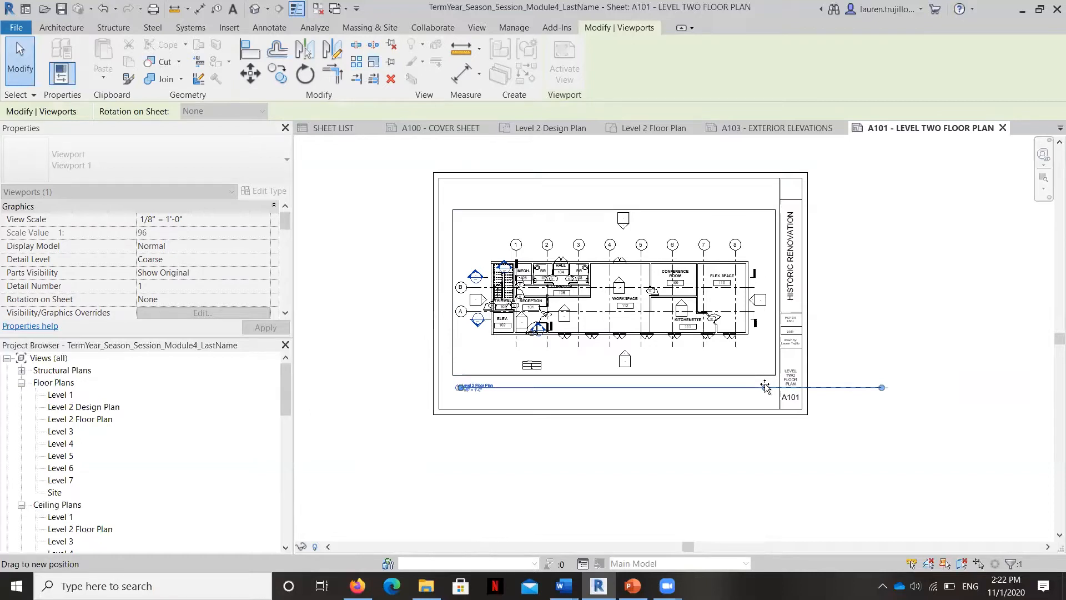
left_click_drag(765, 387, 765, 387)
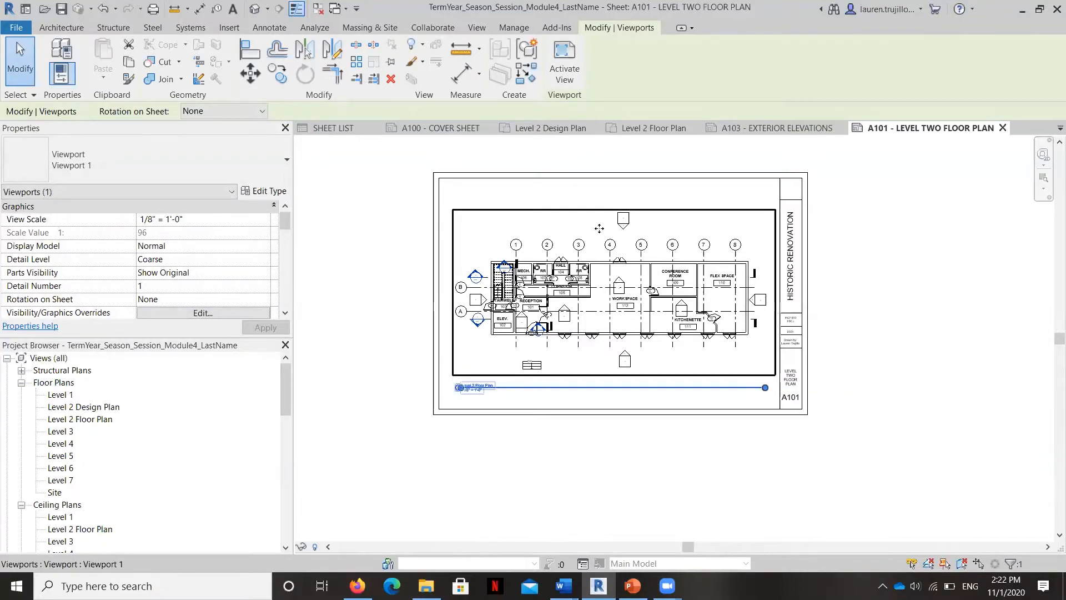
left_click_drag(765, 387, 778, 399)
scroll(767, 384, "up", 4)
scroll(778, 400, "down", 3)
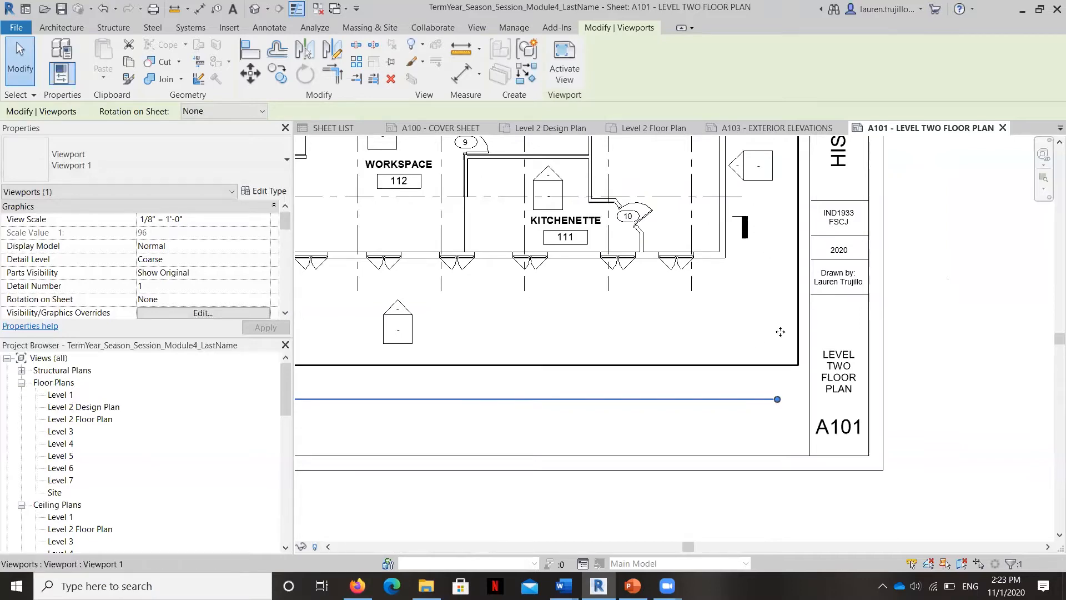
scroll(722, 422, "down", 5)
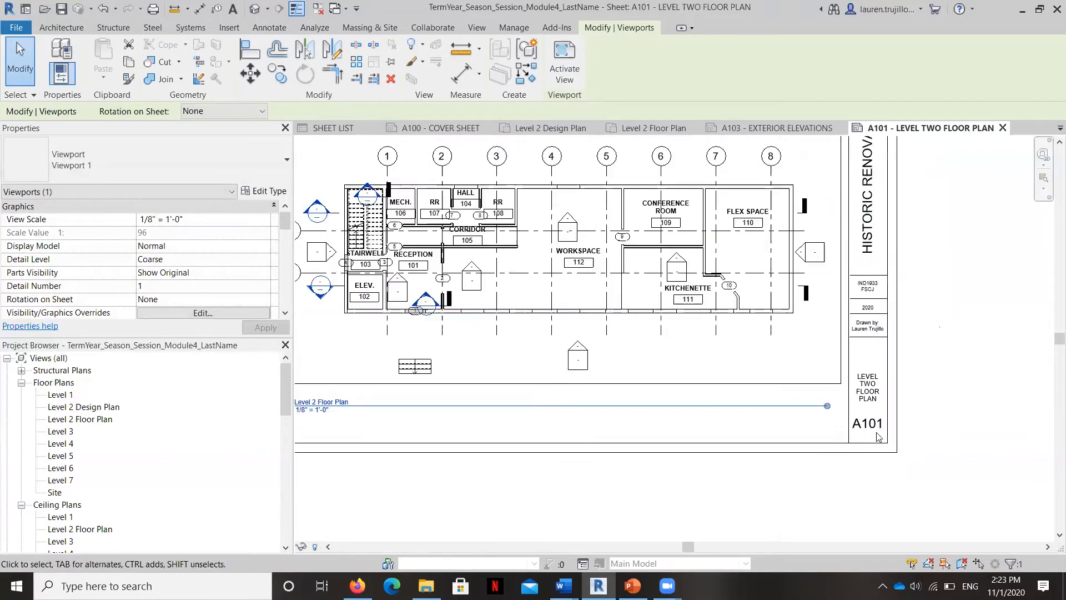
left_click(488, 485)
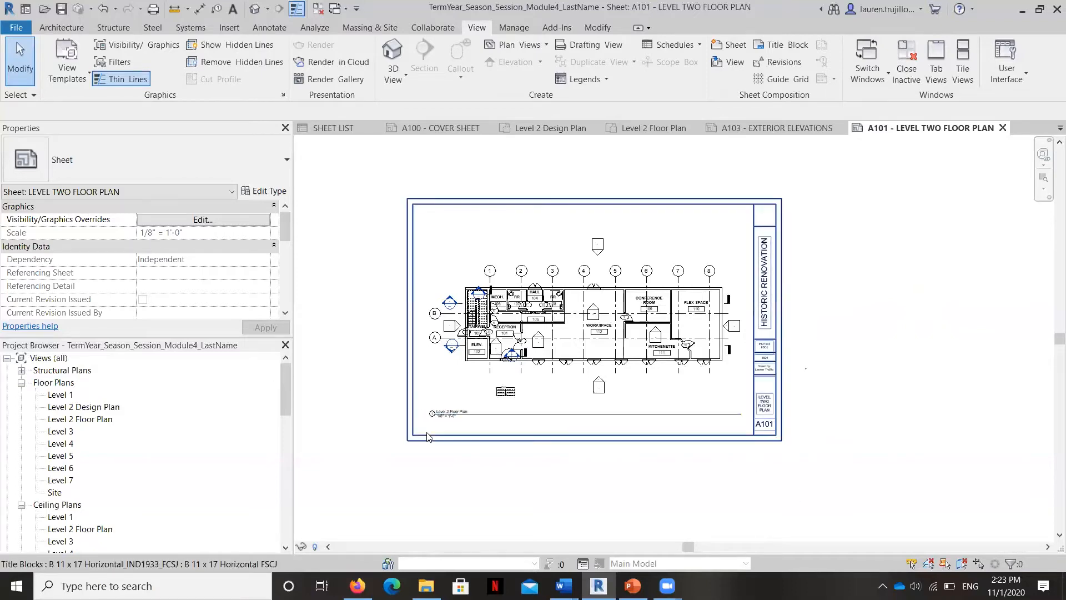
scroll(432, 427, "up", 5)
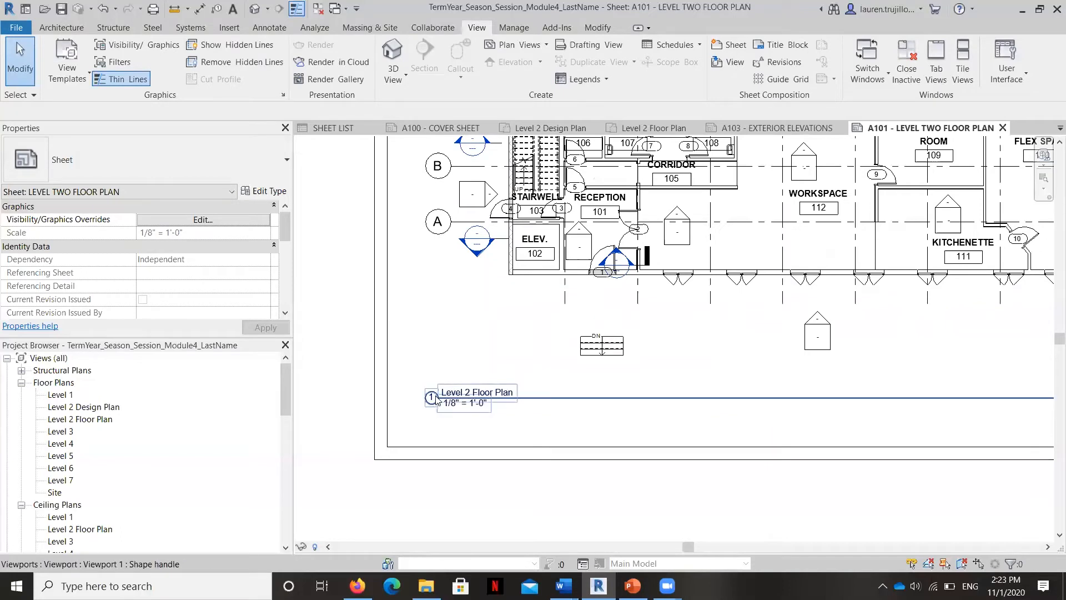
- Rename the Level 2 Floor Plan view as "Level 2 FLOOR PLAN" and accept renaming the corresponding level and views
right_click(81, 420)
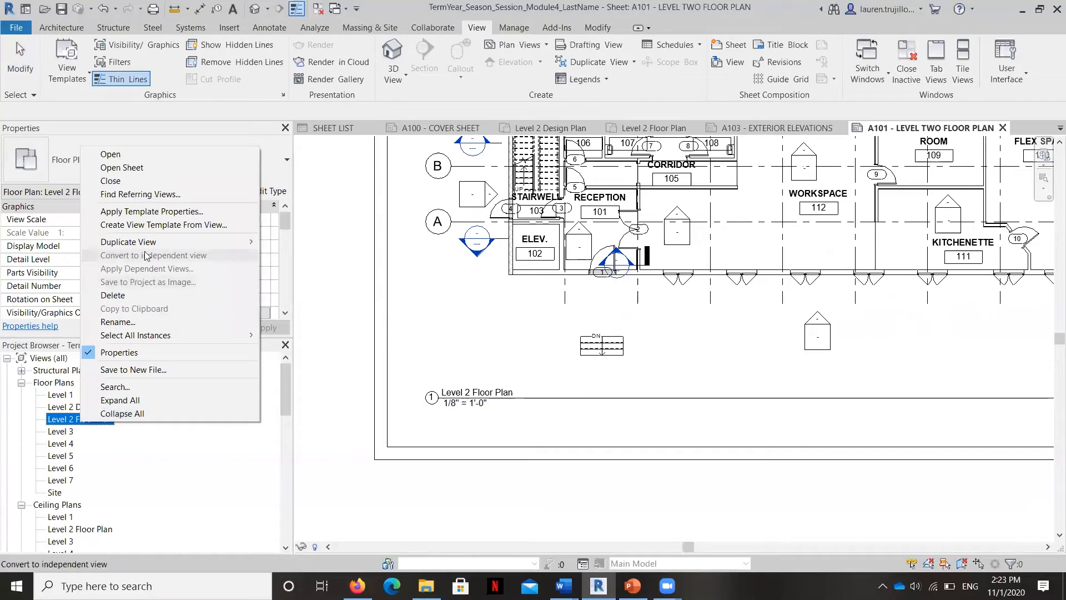
left_click(111, 322)
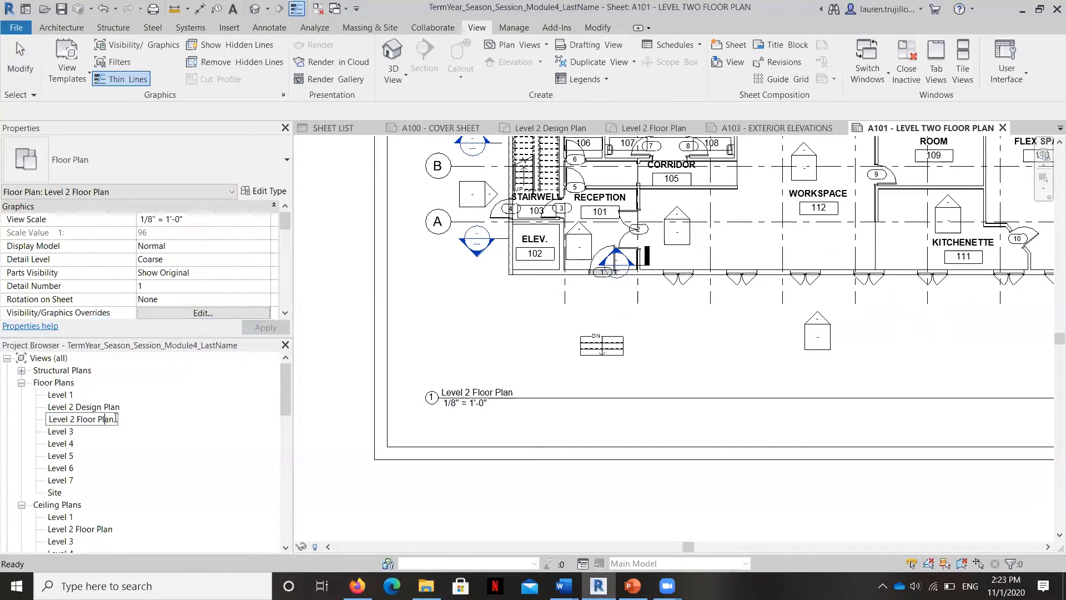
key("BackSpace")
key("BackSpace")
key("BackSpace")
key("BackSpace")
key("BackSpace")
key("BackSpace")
key("Caps_Lock")
type("FLOOR ")
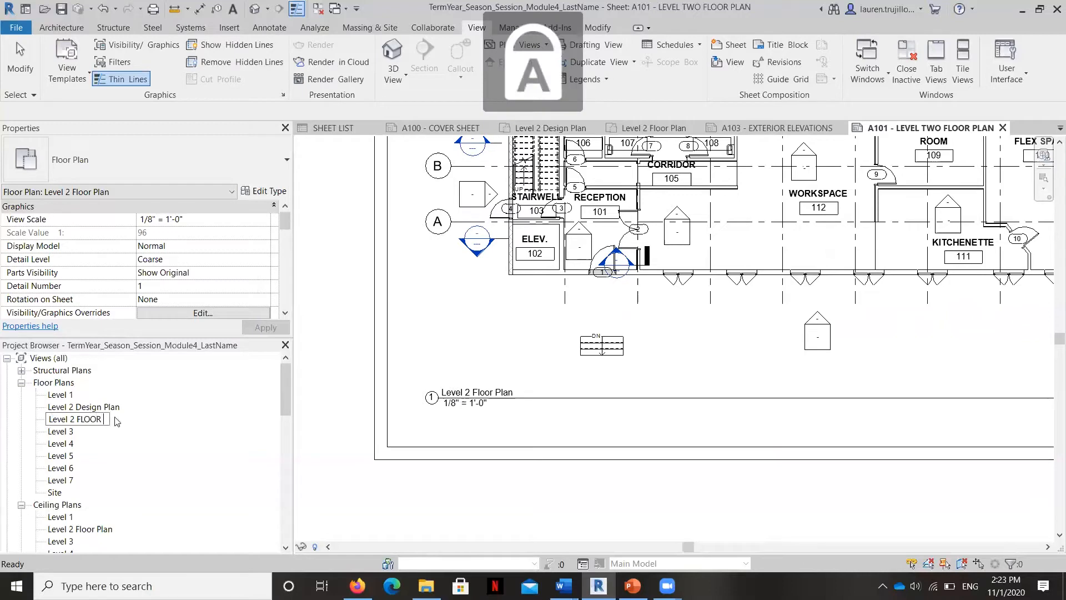
type("PLAN")
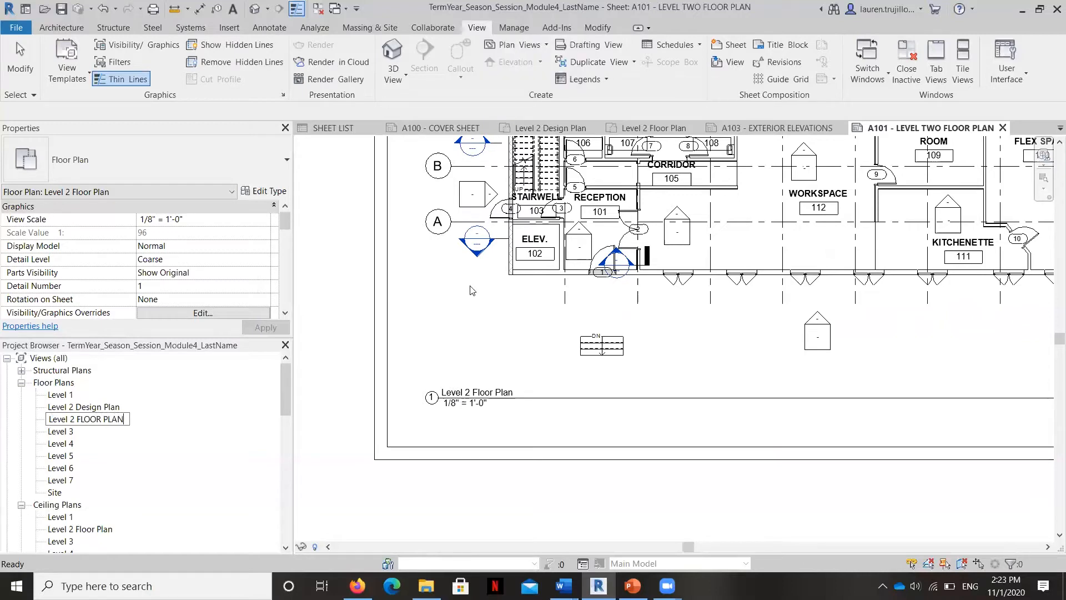
left_click(357, 484)
left_click(597, 302)
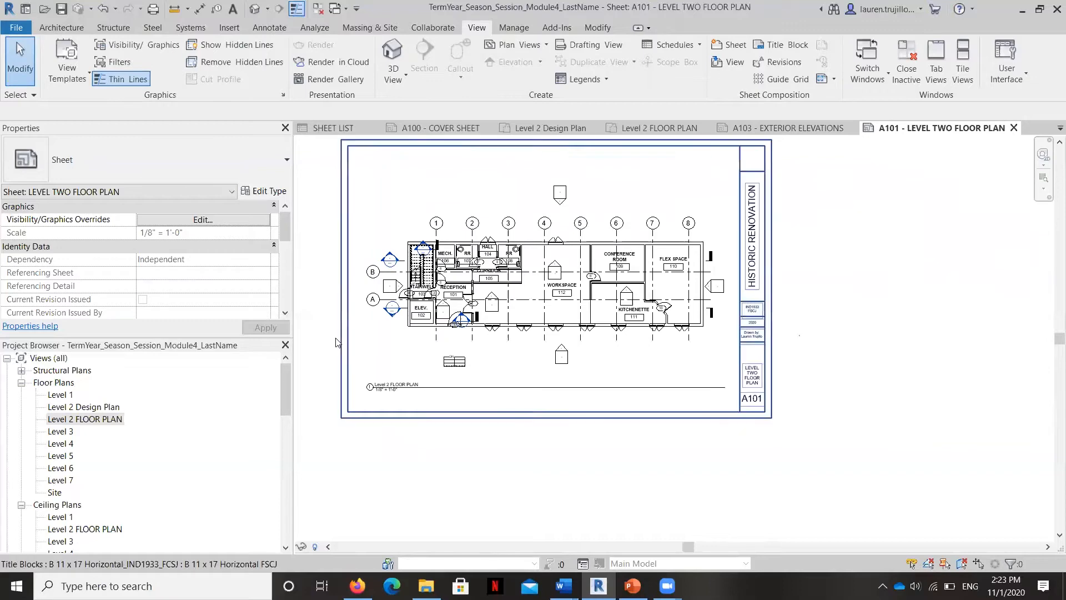
- Open sheet A103 - EXTERIOR ELEVATIONS and open its title block family for editing
scroll(145, 453, "down", 5)
scroll(146, 453, "down", 6)
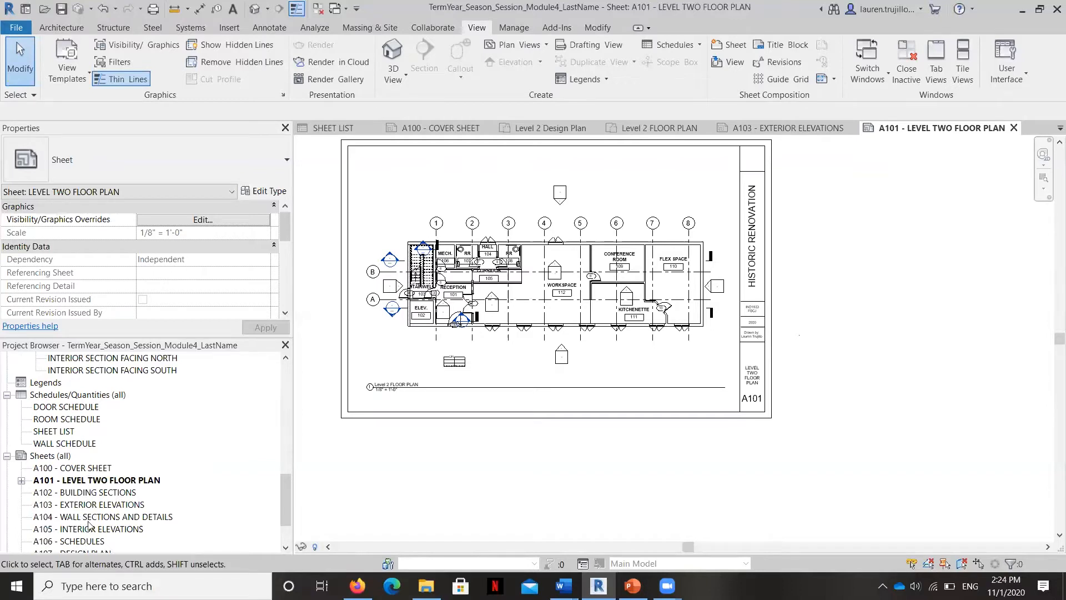
double_click(44, 505)
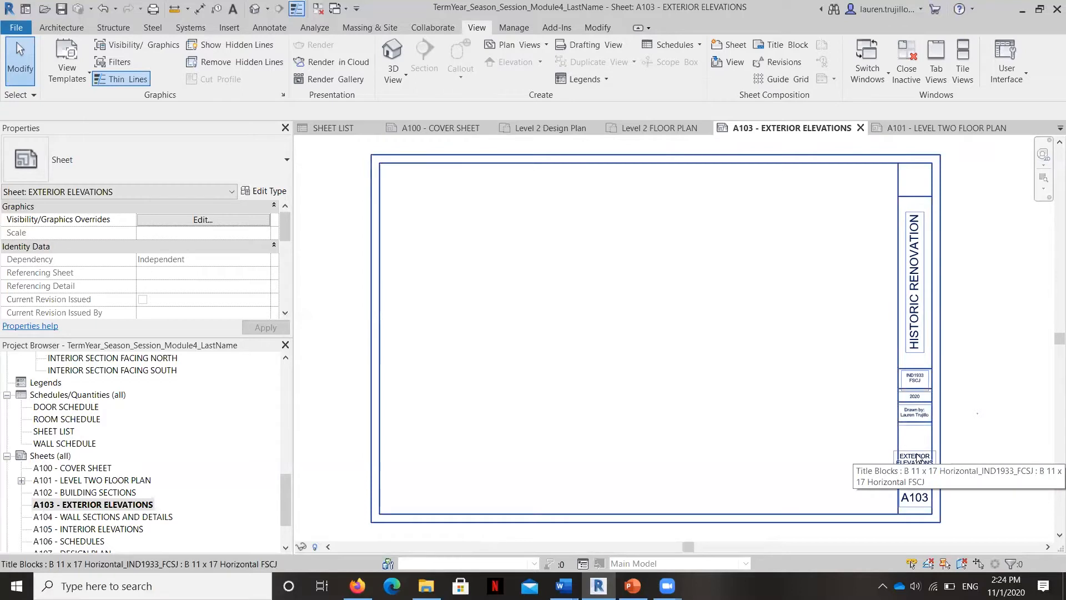
scroll(916, 461, "up", 2)
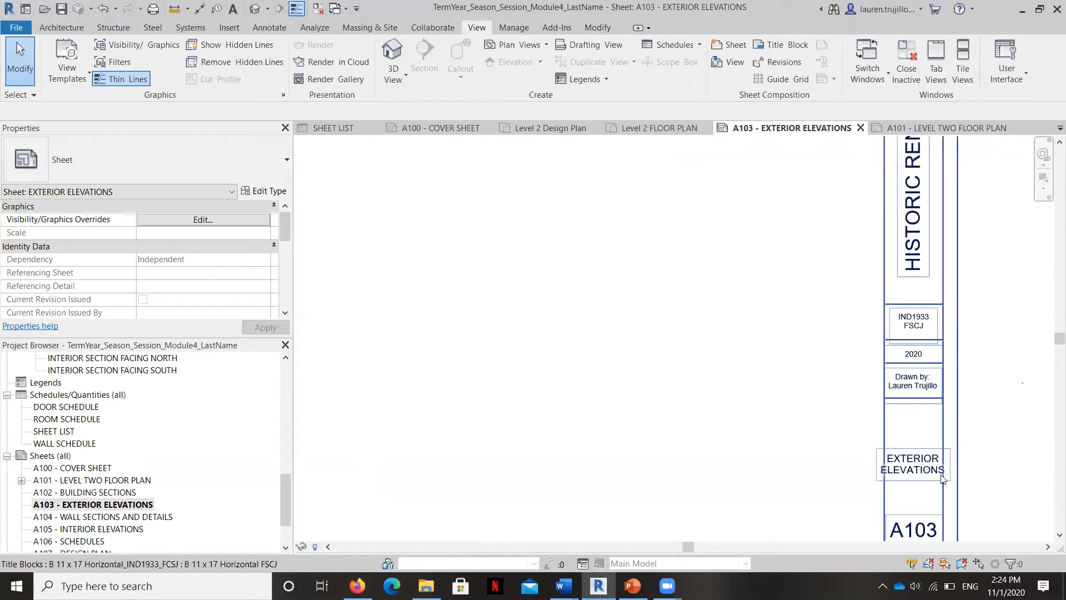
left_click(943, 432)
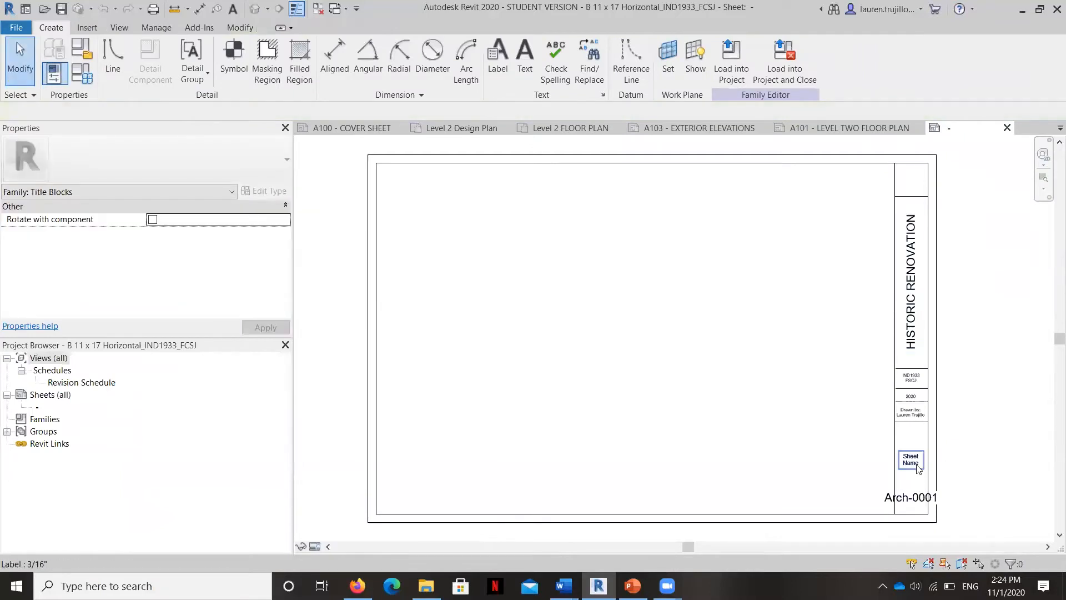
- Select the title block's Sheet Name label and set its type's text size to 1/16"
left_click(919, 469)
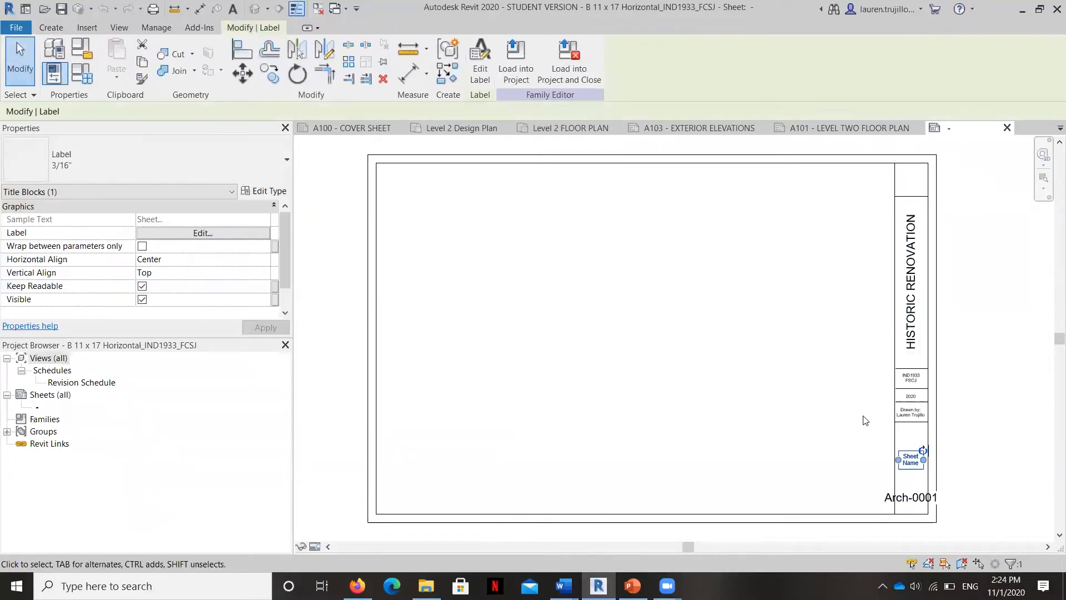
left_click(223, 233)
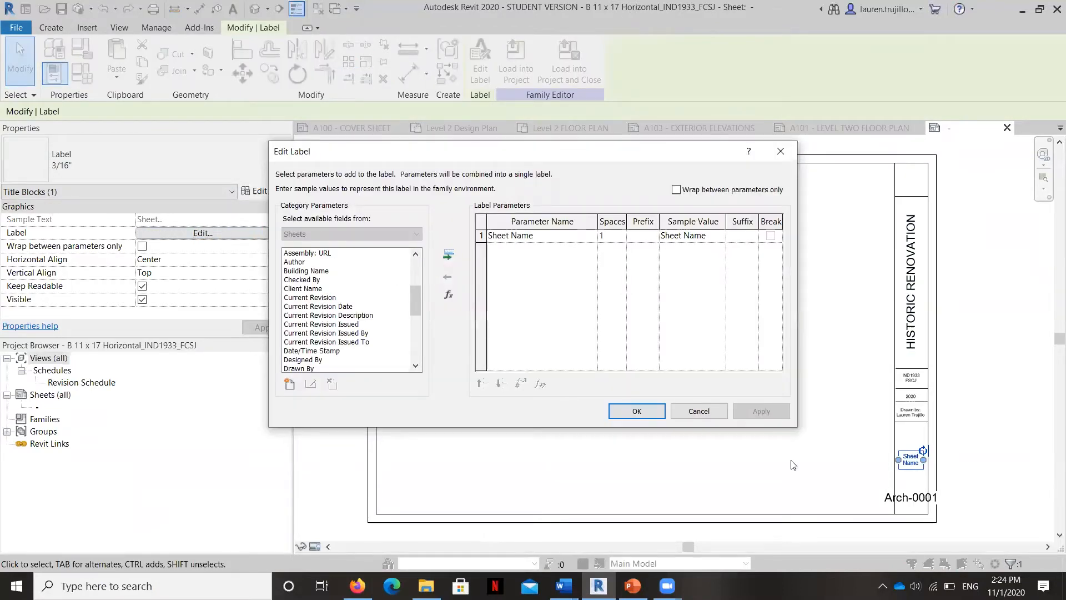
left_click(690, 411)
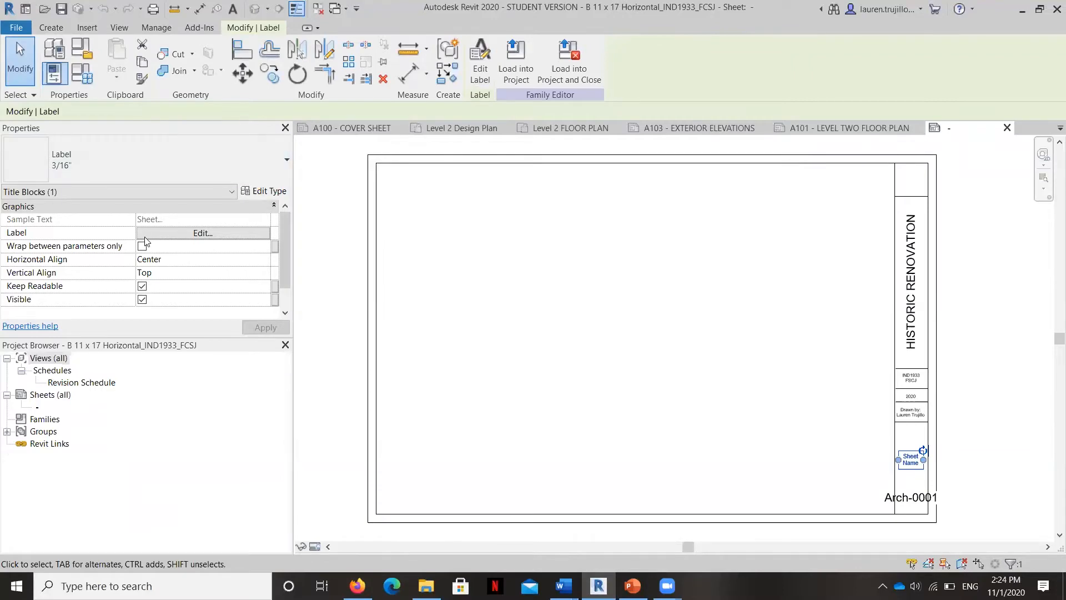
left_click(266, 191)
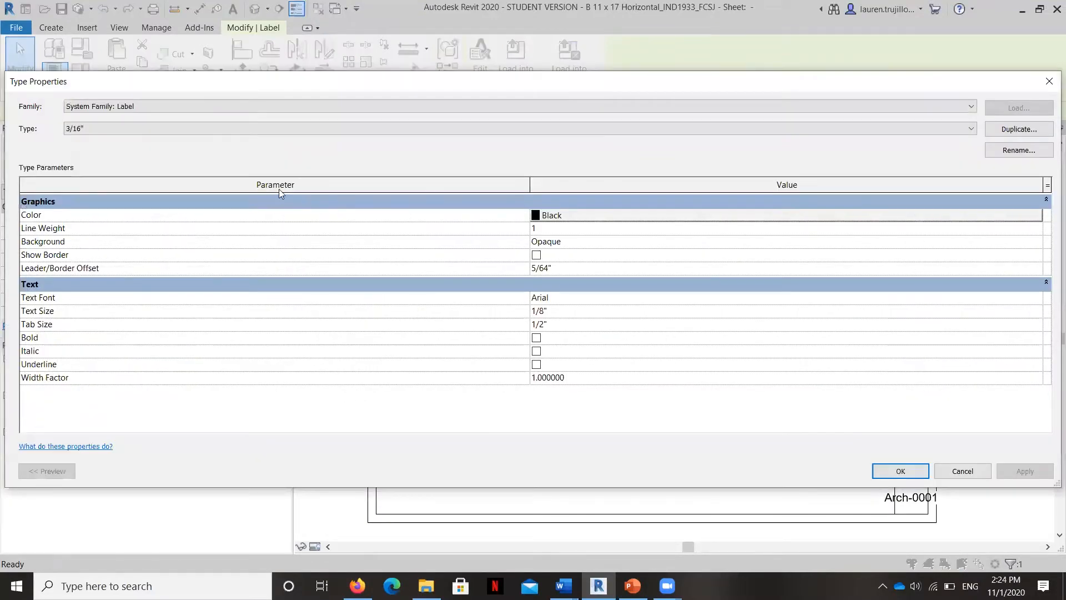
left_click(542, 325)
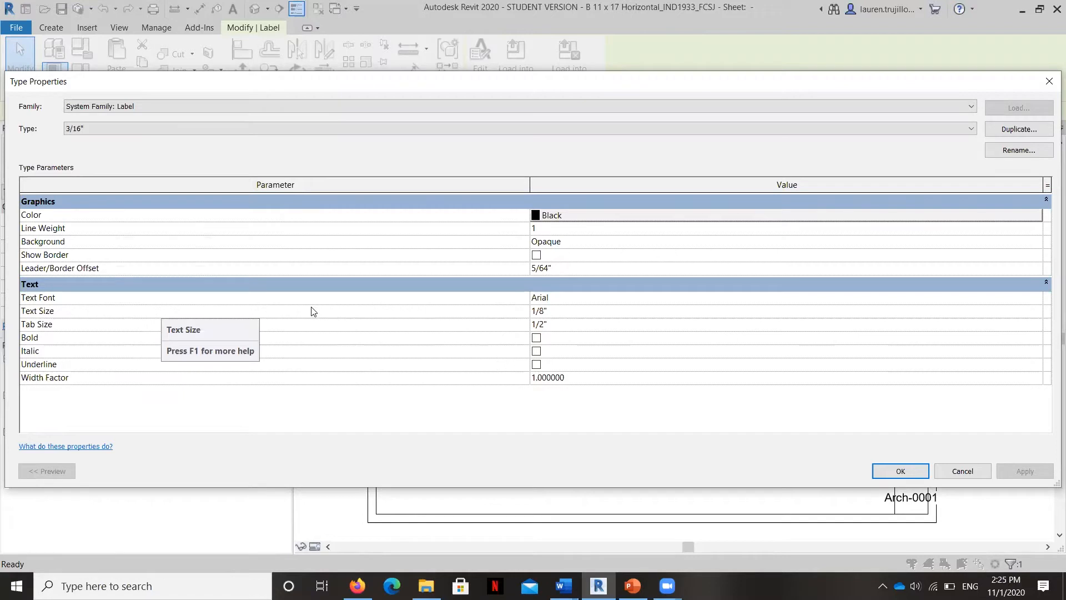
left_click(543, 311)
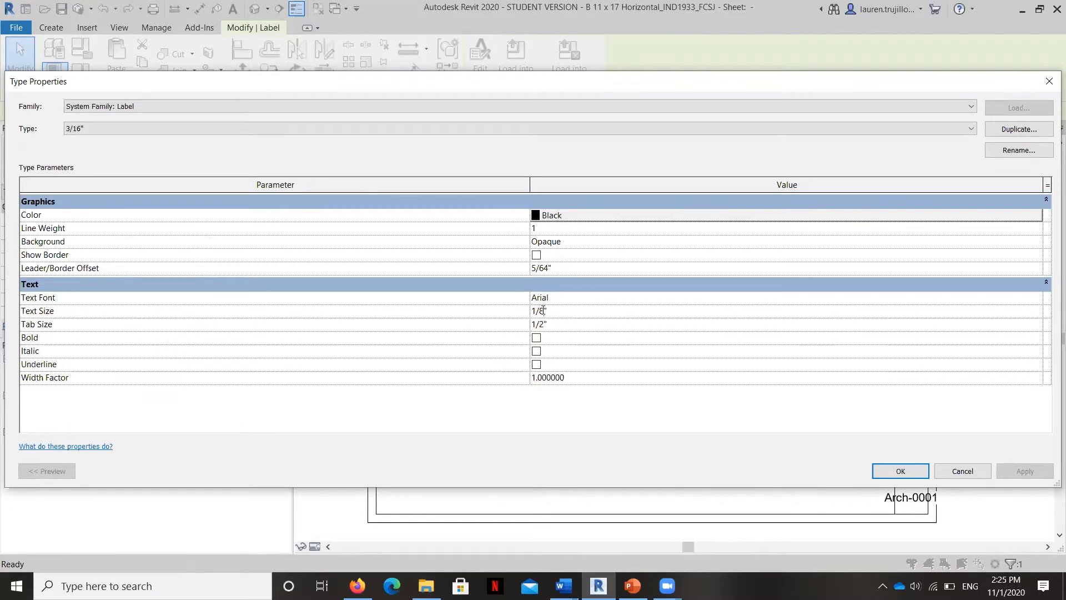
key("BackSpace")
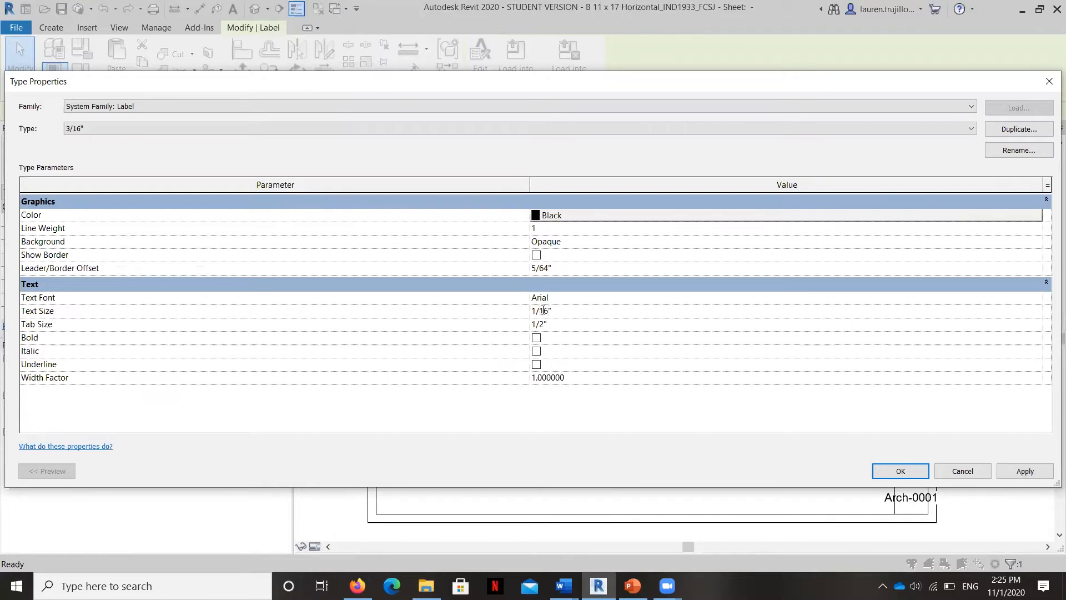
left_click(1026, 472)
left_click(901, 471)
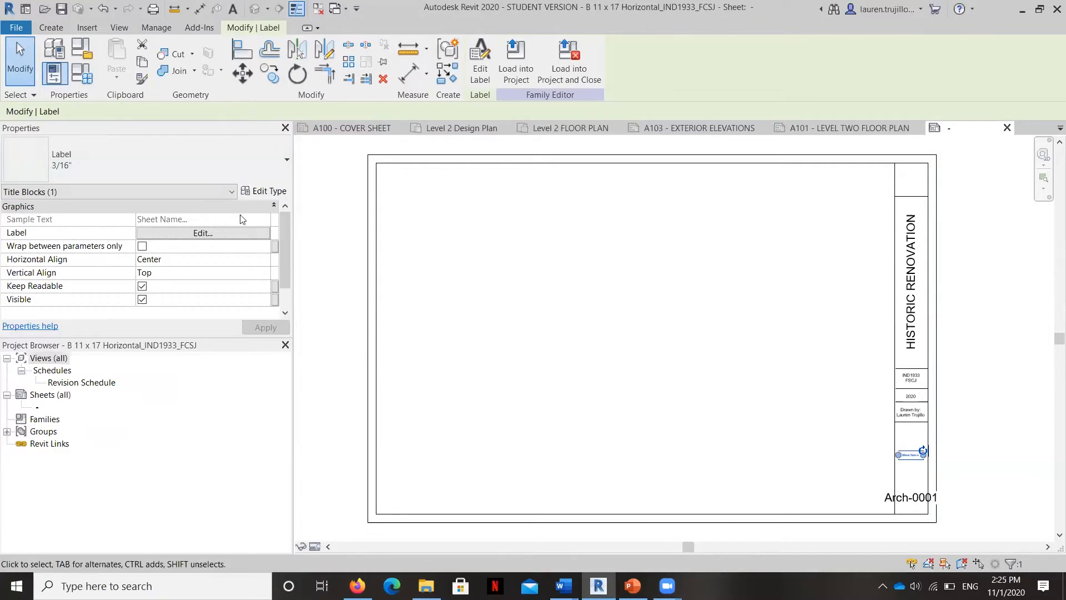
- Set the text size of the Sheet Name label's type to 3/32" and apply it
left_click(261, 191)
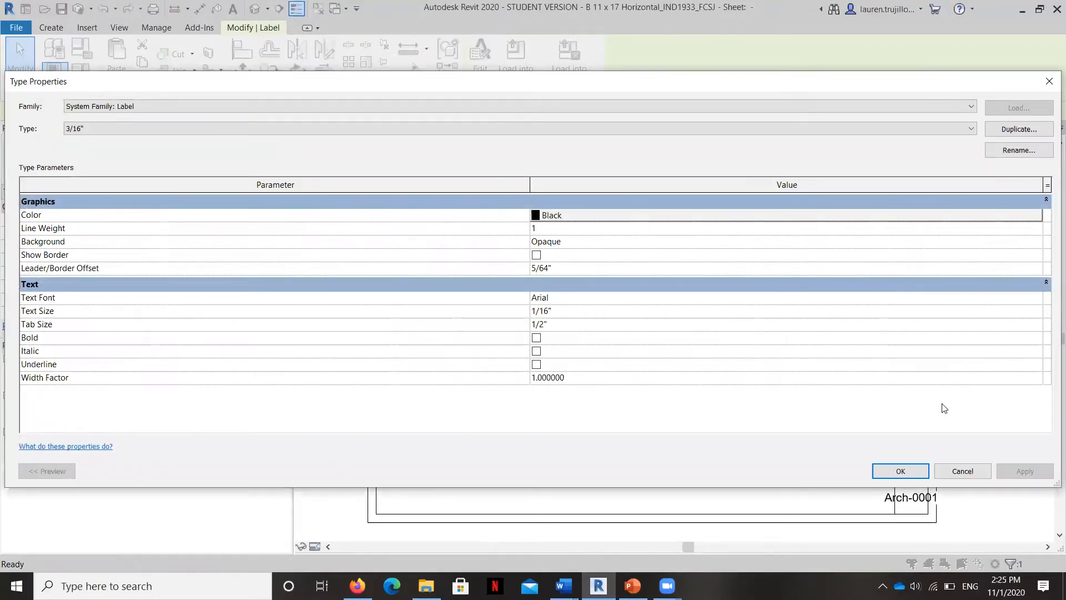
left_click(546, 310)
left_click_drag(548, 311, 502, 307)
type("3/32")
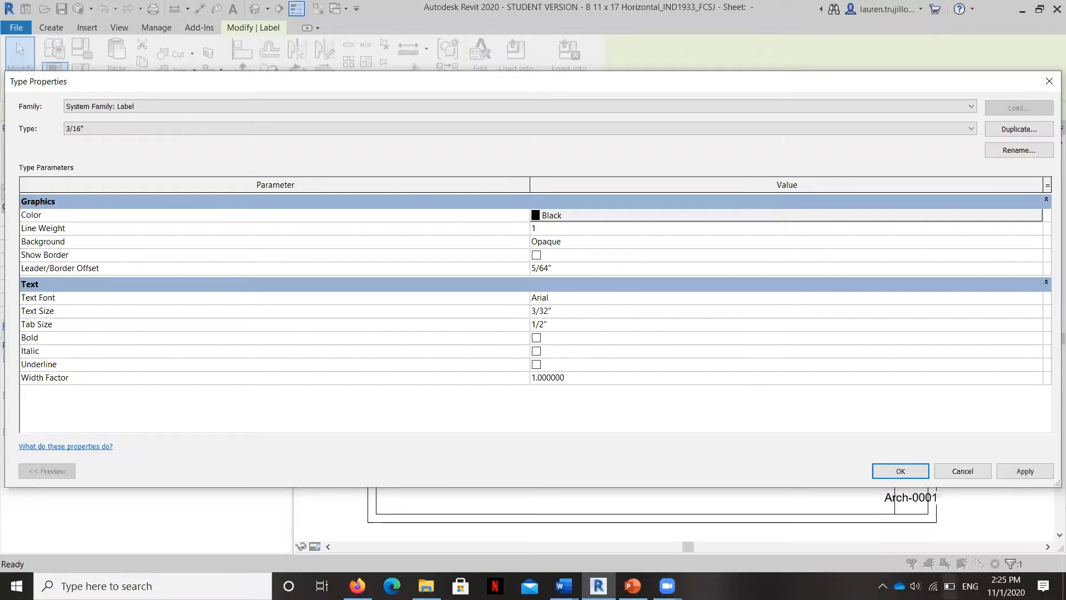
left_click(1023, 471)
left_click(902, 476)
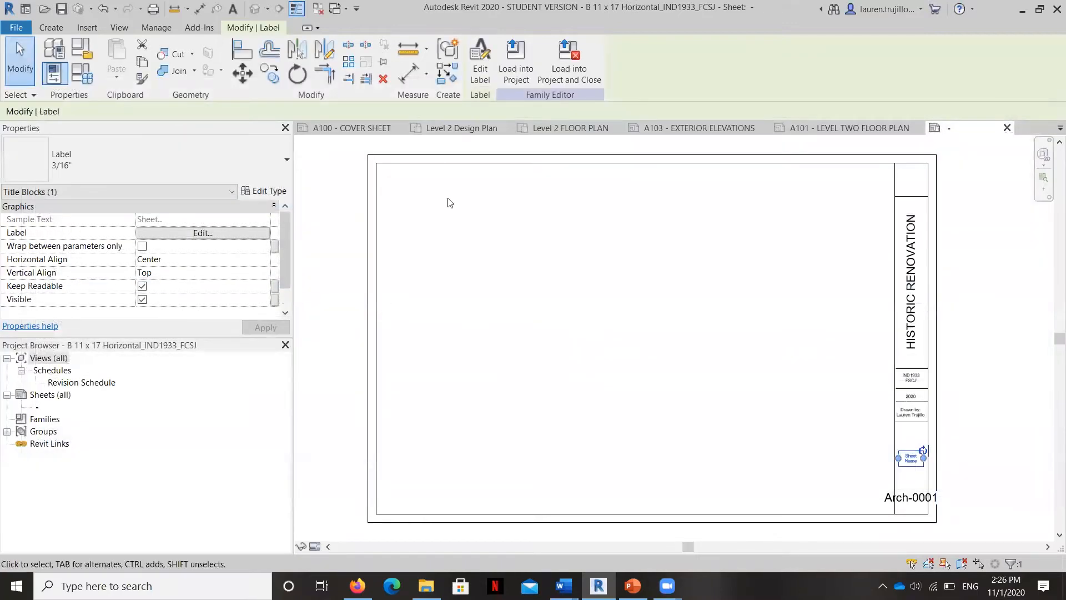
- Load the edited title block family into the project, overwriting the existing version
left_click(512, 54)
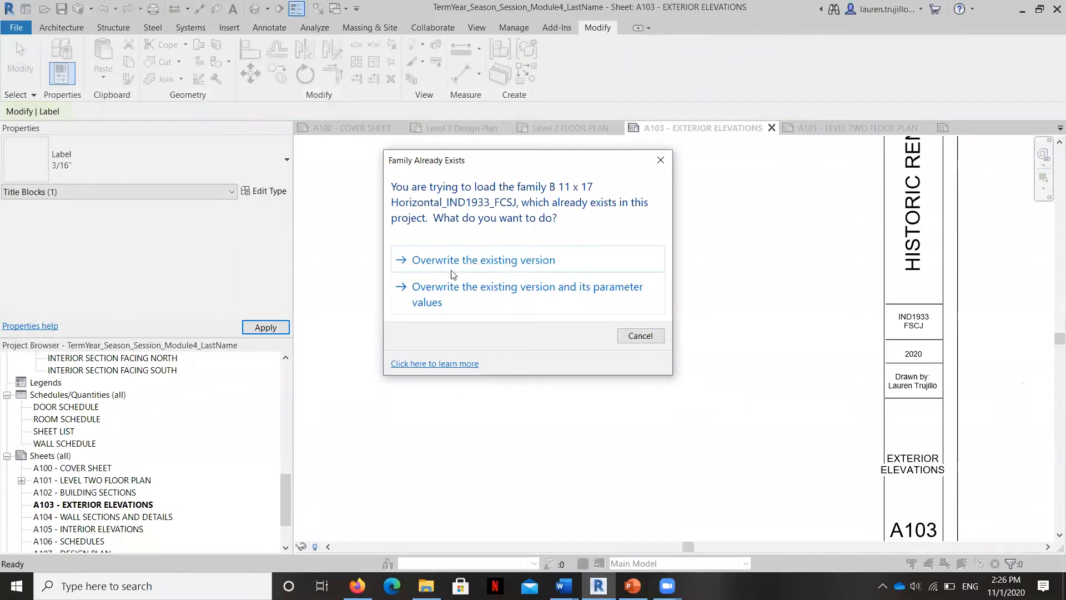
left_click(452, 269)
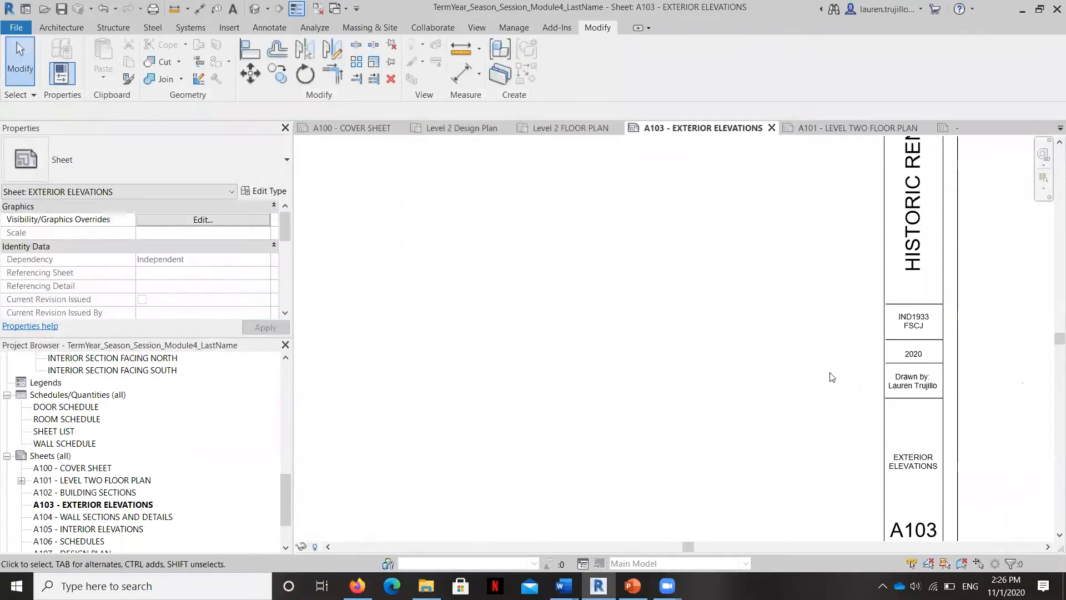
scroll(689, 399, "down", 3)
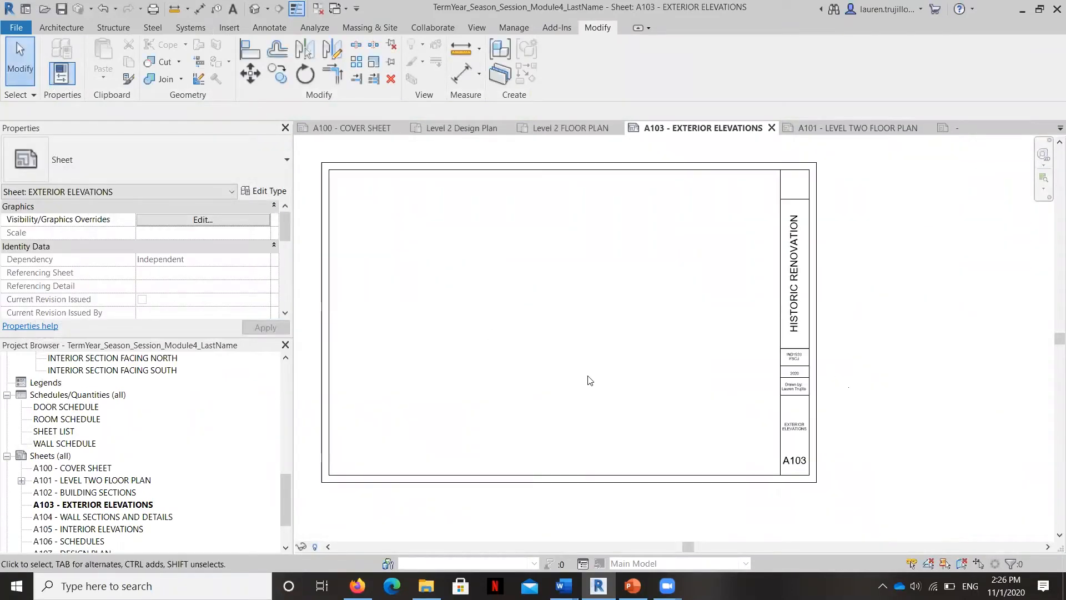
- Place the NORTH building elevation on sheet A103
scroll(115, 483, "up", 5)
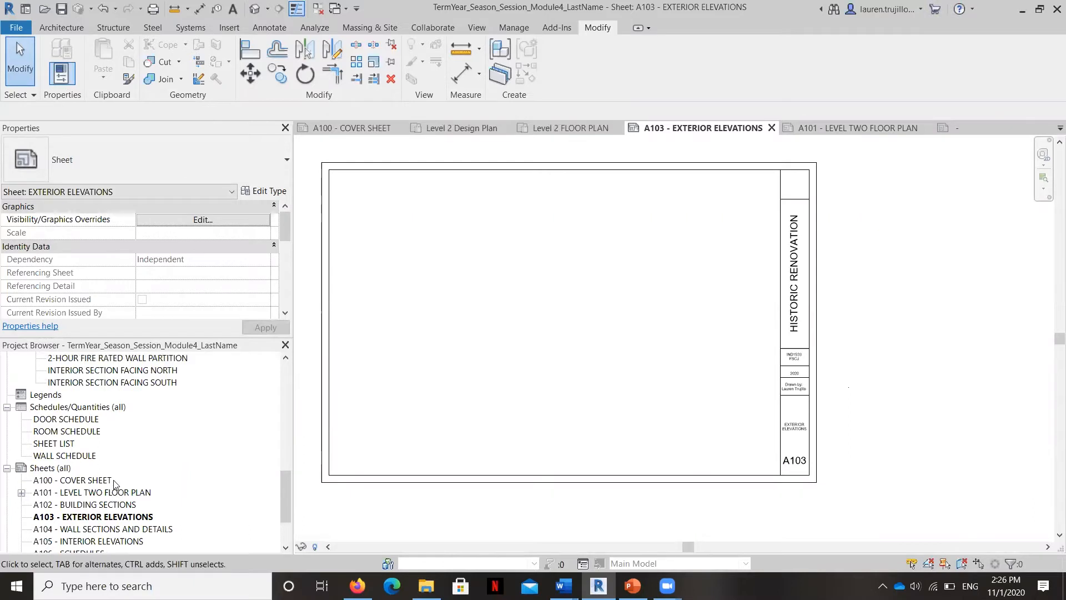
scroll(101, 472, "up", 2)
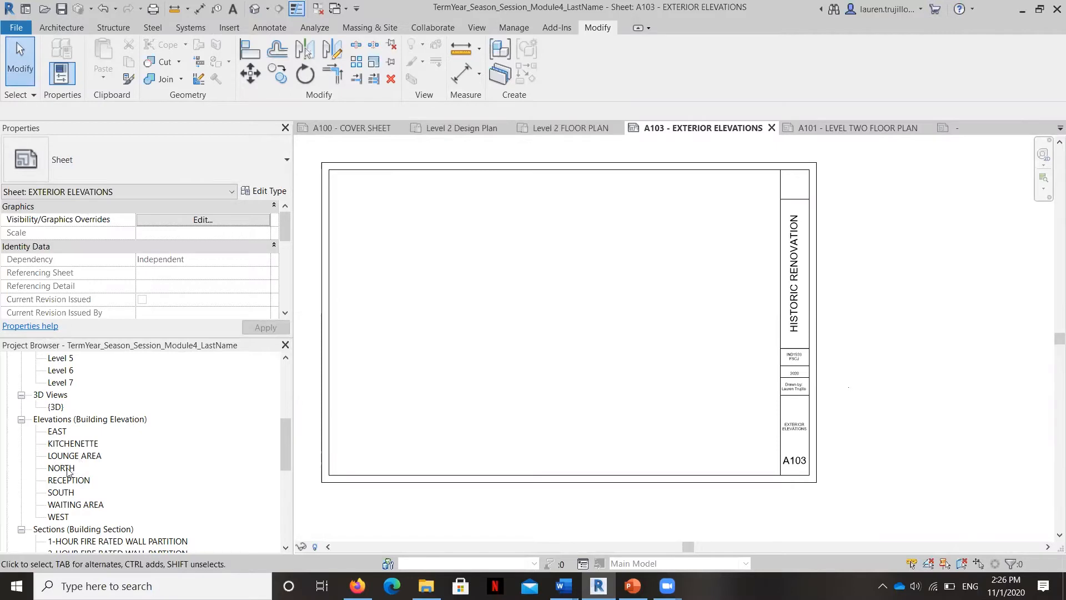
left_click_drag(67, 471, 399, 209)
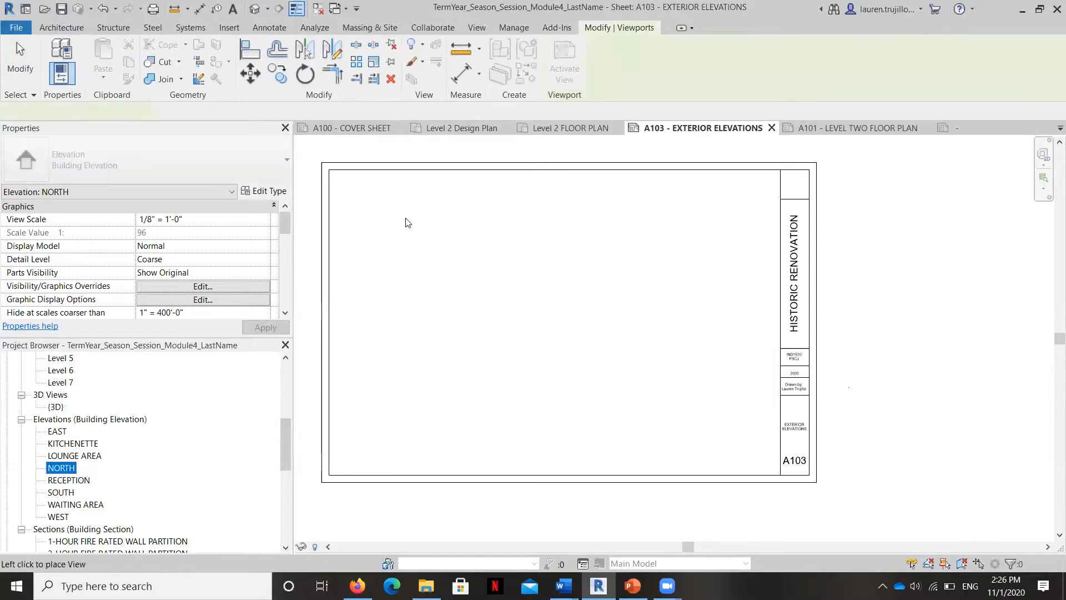
scroll(508, 295, "down", 2)
scroll(517, 295, "down", 2)
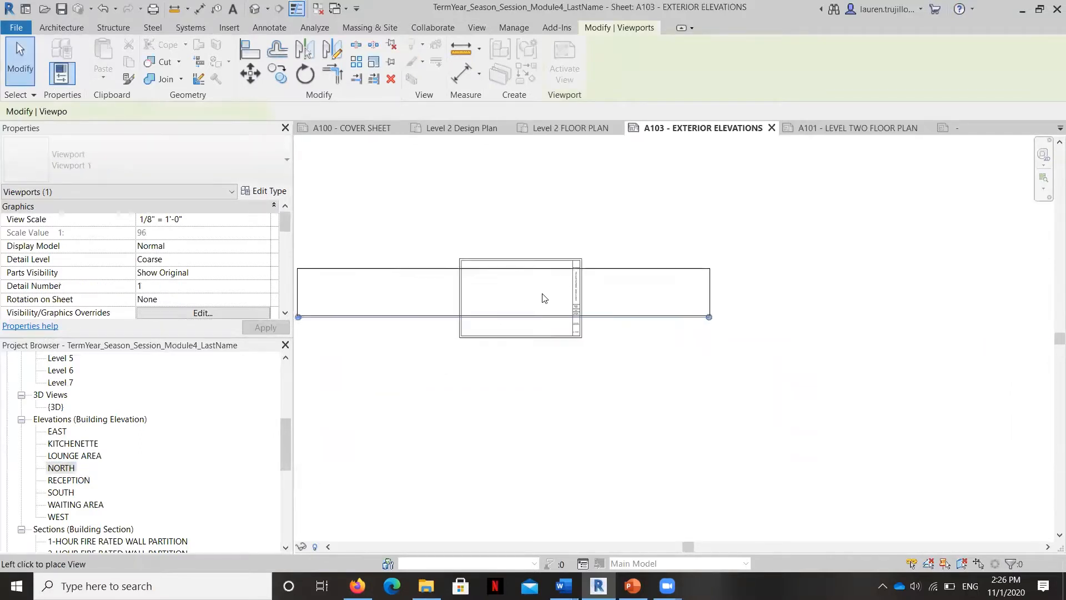
left_click(538, 294)
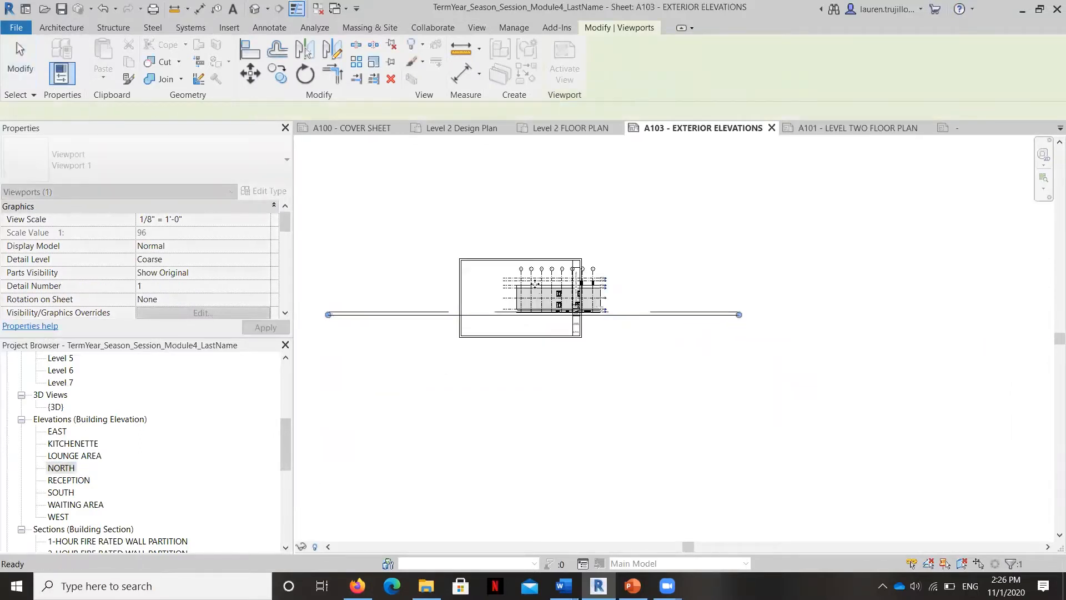
scroll(547, 280, "up", 3)
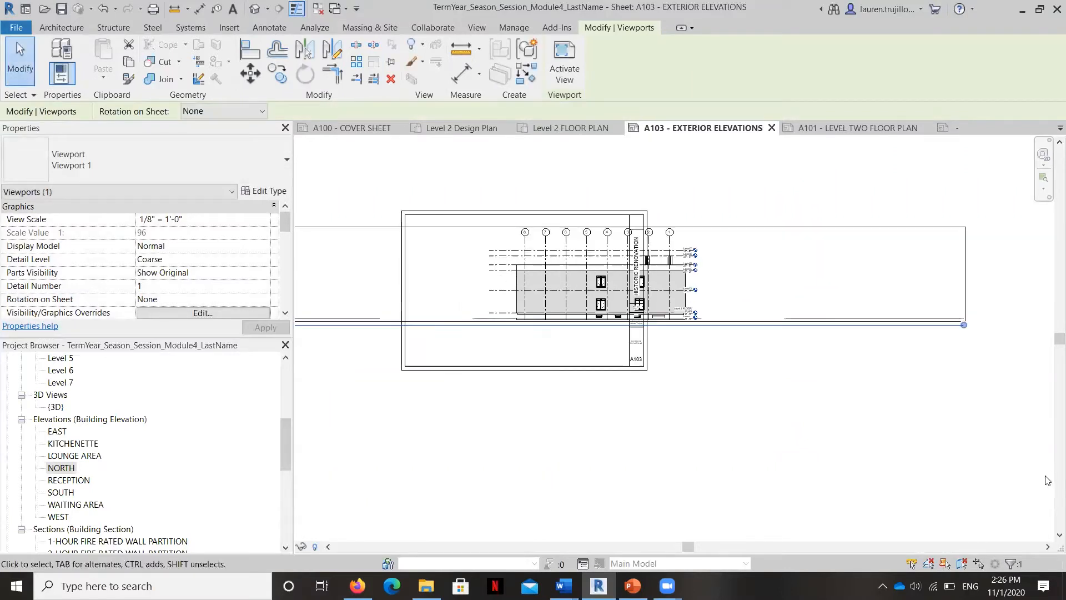
- Move the north elevation viewport up and left over the upper part of the sheet, then nudge it right and up
scroll(926, 379, "down", 1)
scroll(926, 379, "down", 1)
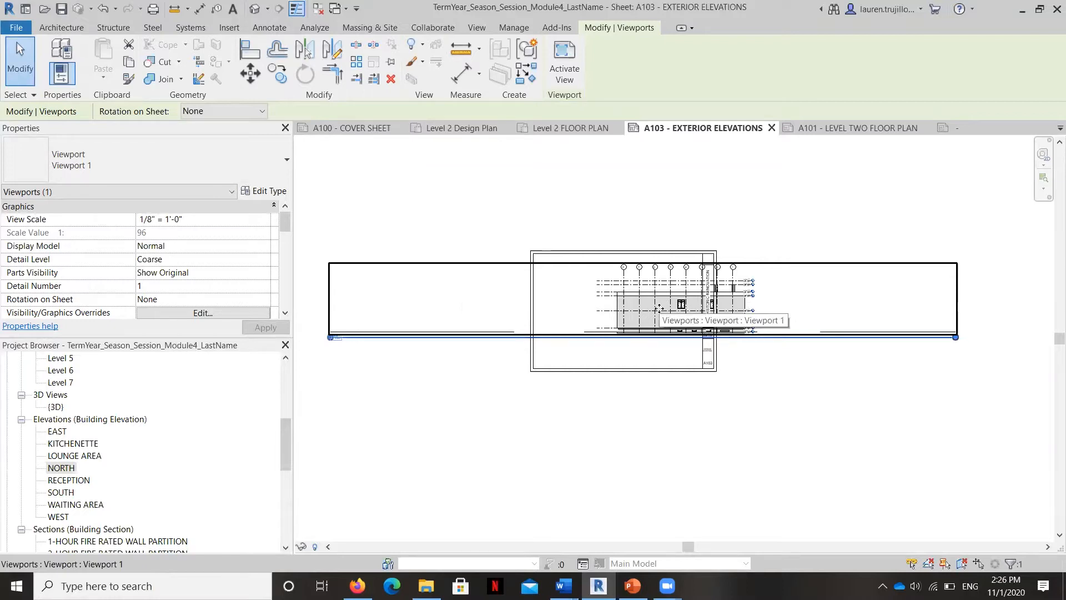
left_click_drag(659, 309, 580, 284)
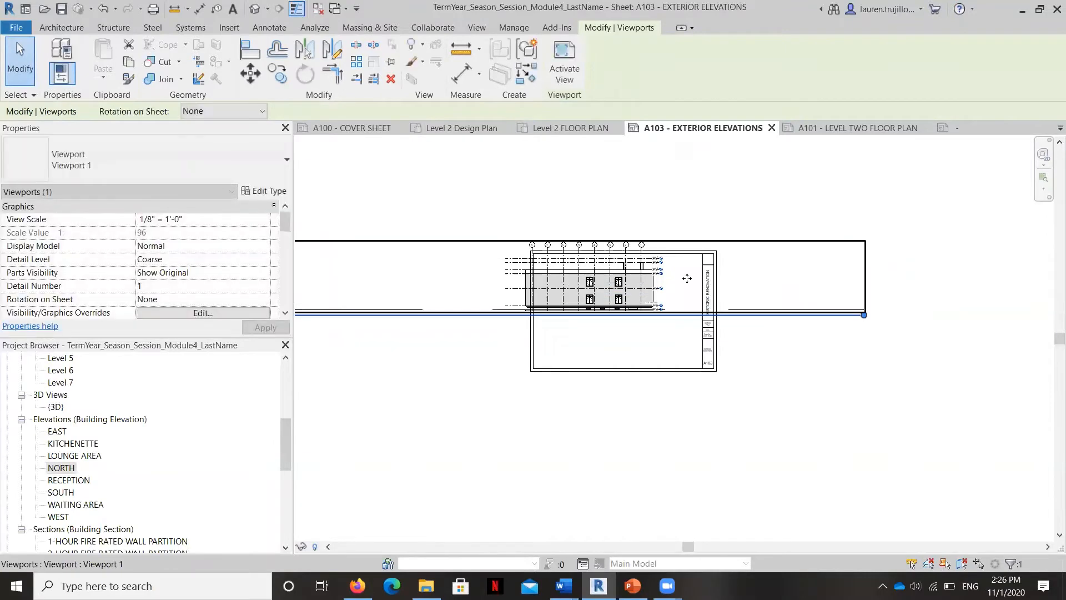
key("Right")
key("Right")
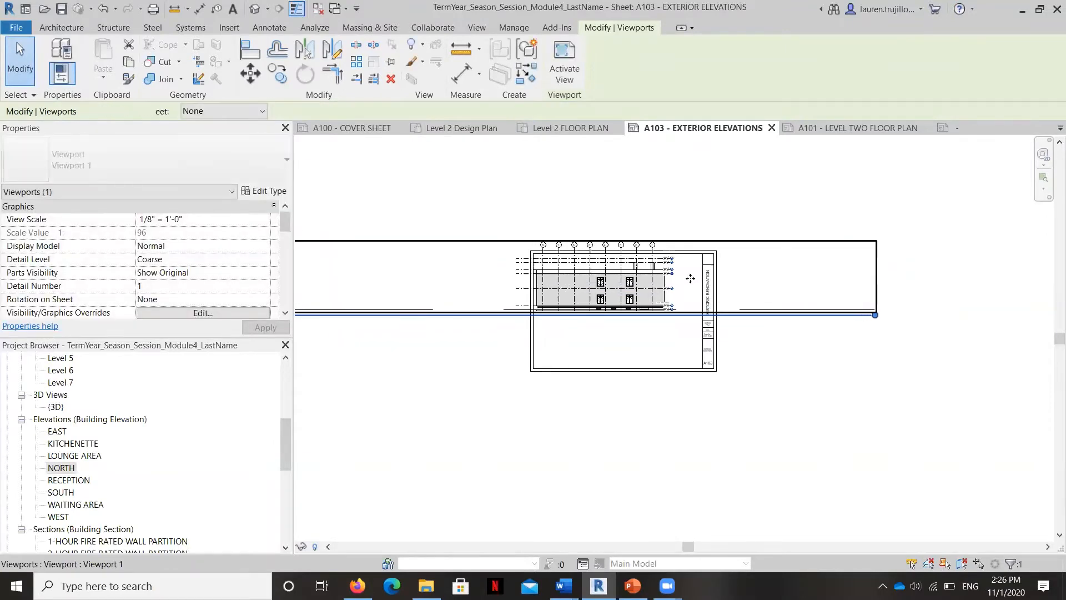
key("Up")
key("Up")
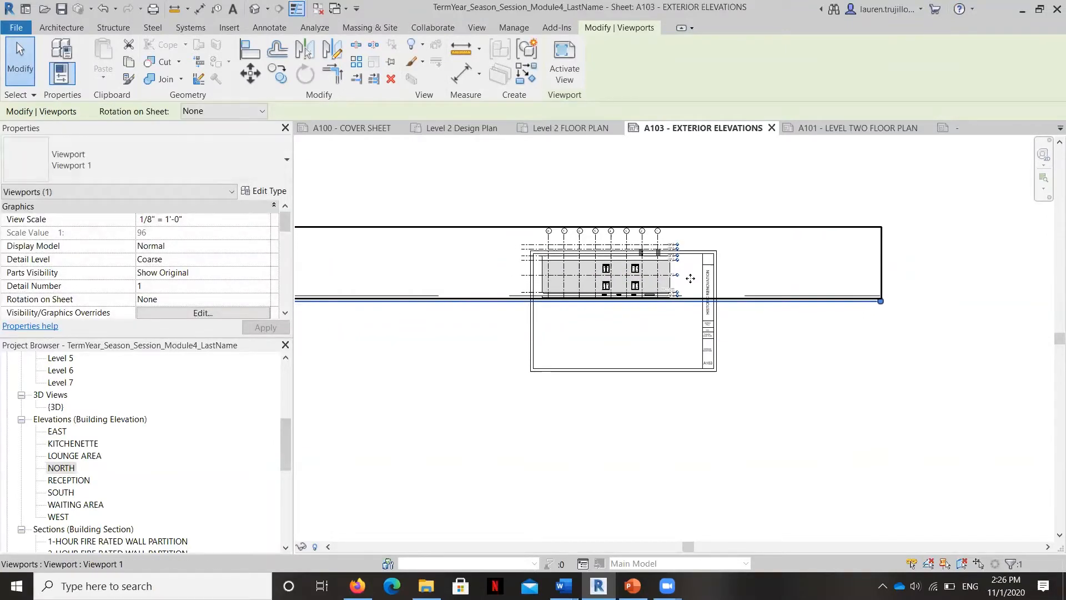
- Try a view scale of 3/16" = 1'-0" on the north elevation viewport
scroll(691, 278, "up", 3)
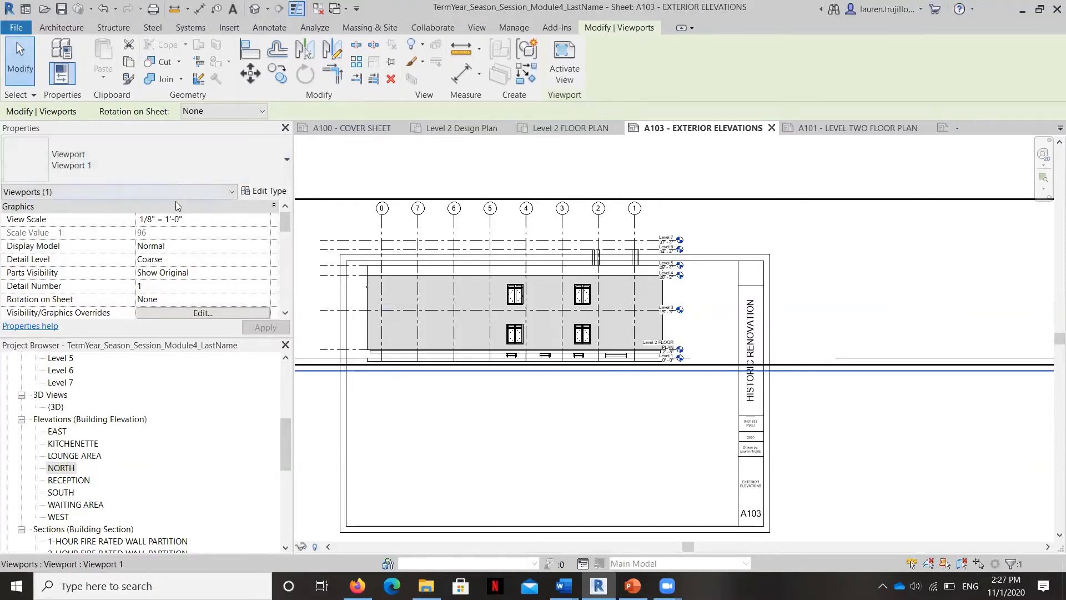
left_click(205, 219)
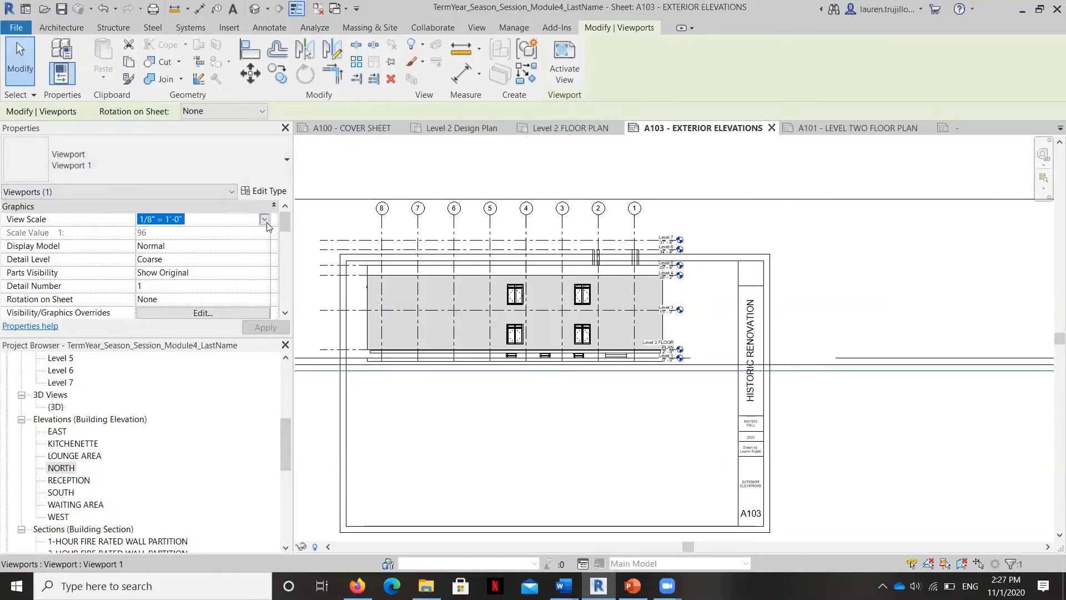
left_click(265, 220)
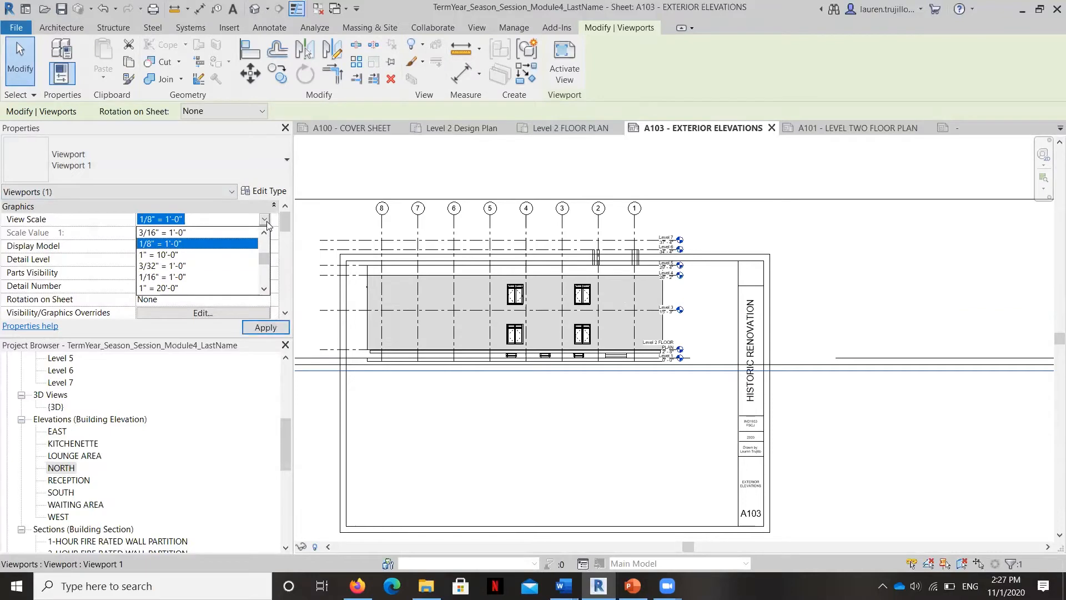
left_click(178, 232)
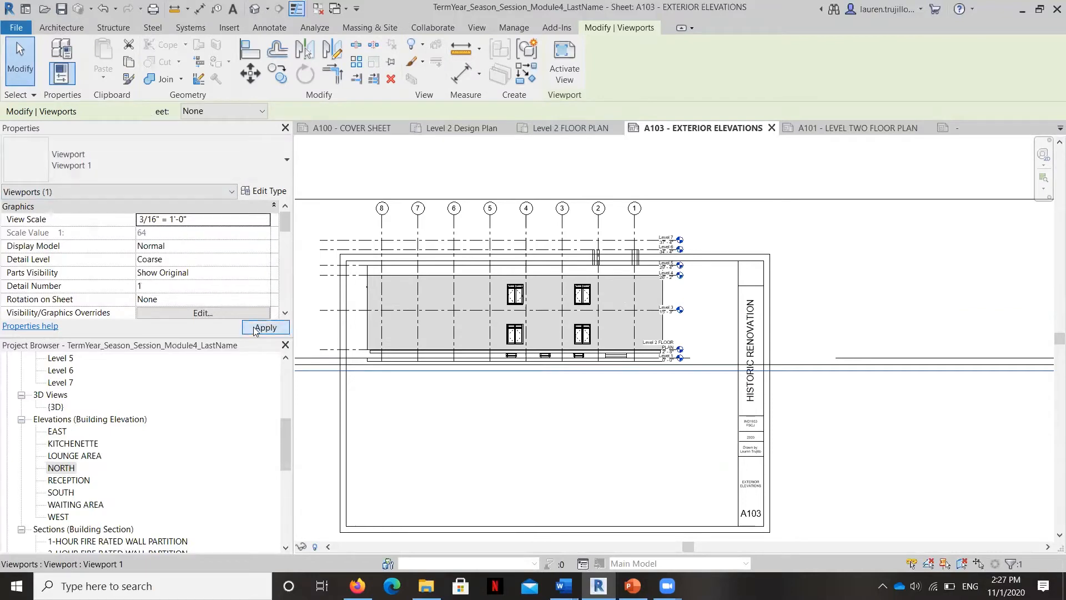
left_click(265, 327)
- Set the north elevation viewport's view scale to 3/32" = 1'-0" and apply it
left_click(259, 218)
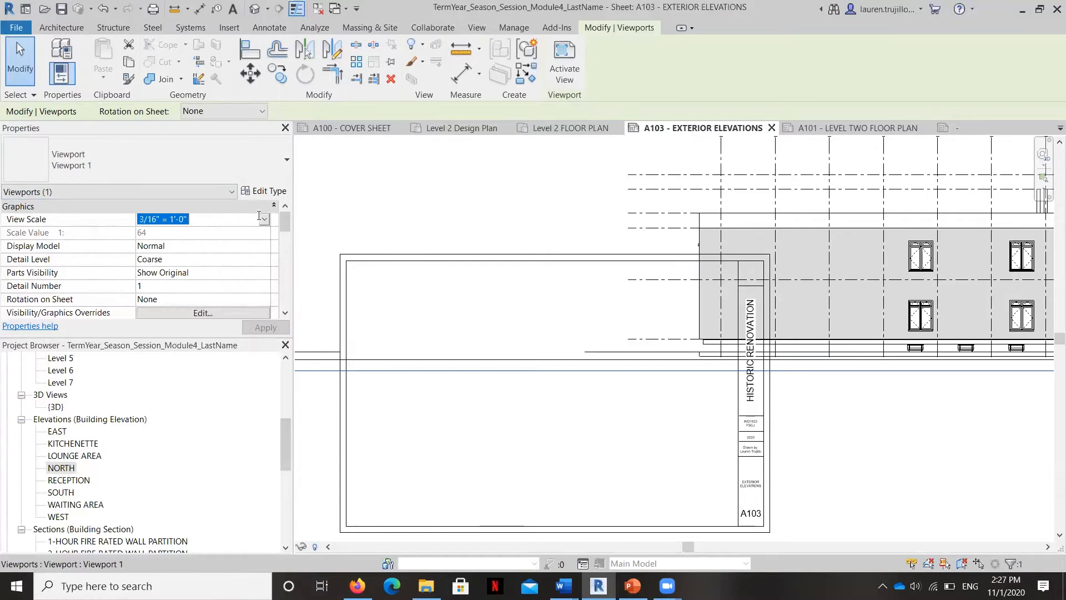
left_click(265, 219)
scroll(225, 268, "down", 1)
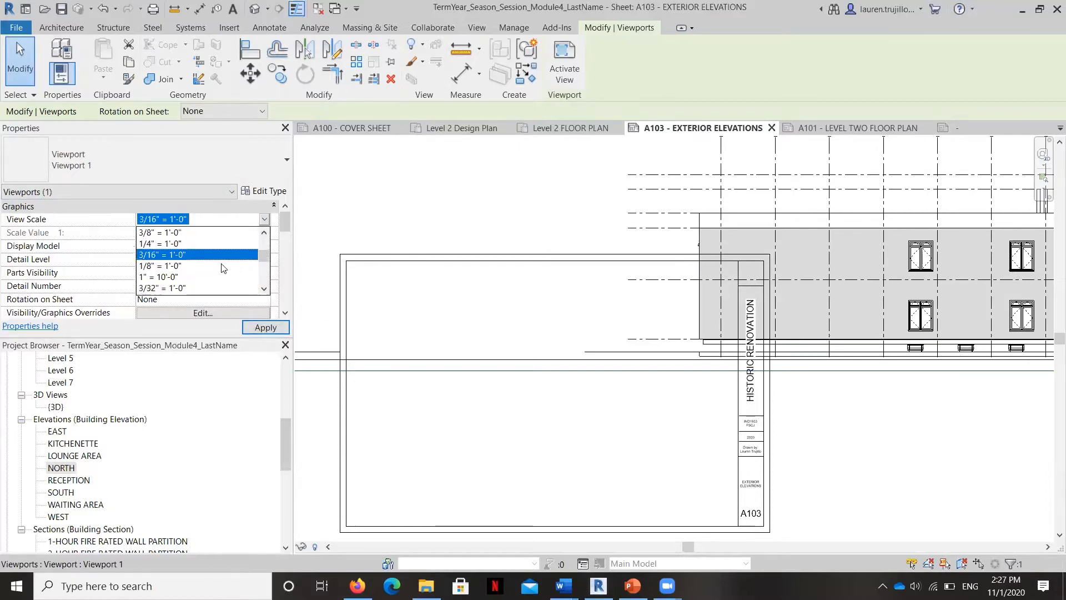
left_click(169, 288)
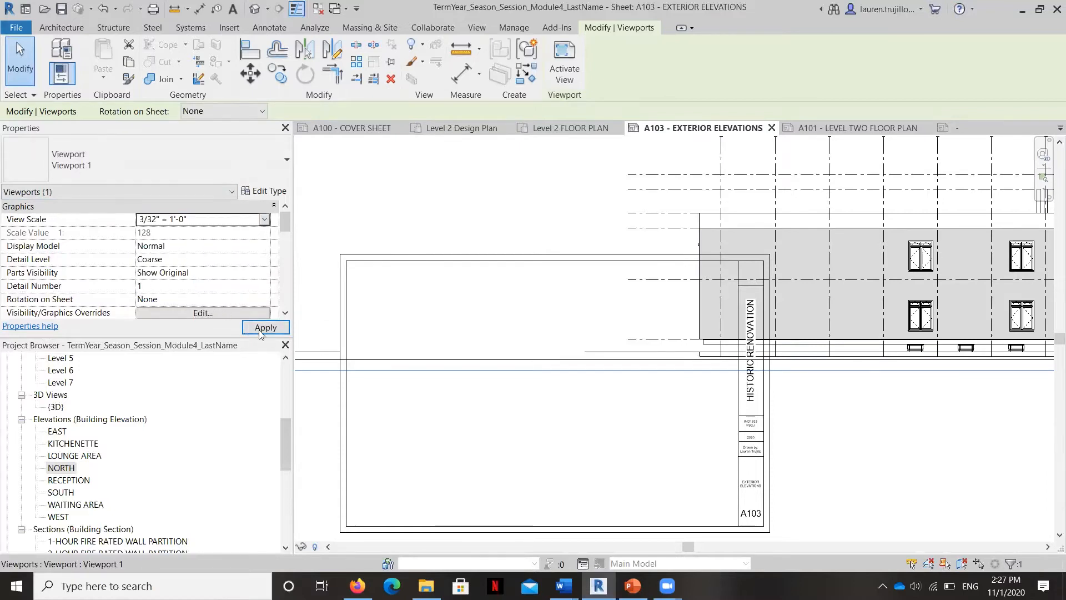
left_click(259, 328)
- Move the north elevation viewport right onto the upper part of the sheet, then nudge it left and up
scroll(626, 333, "down", 2)
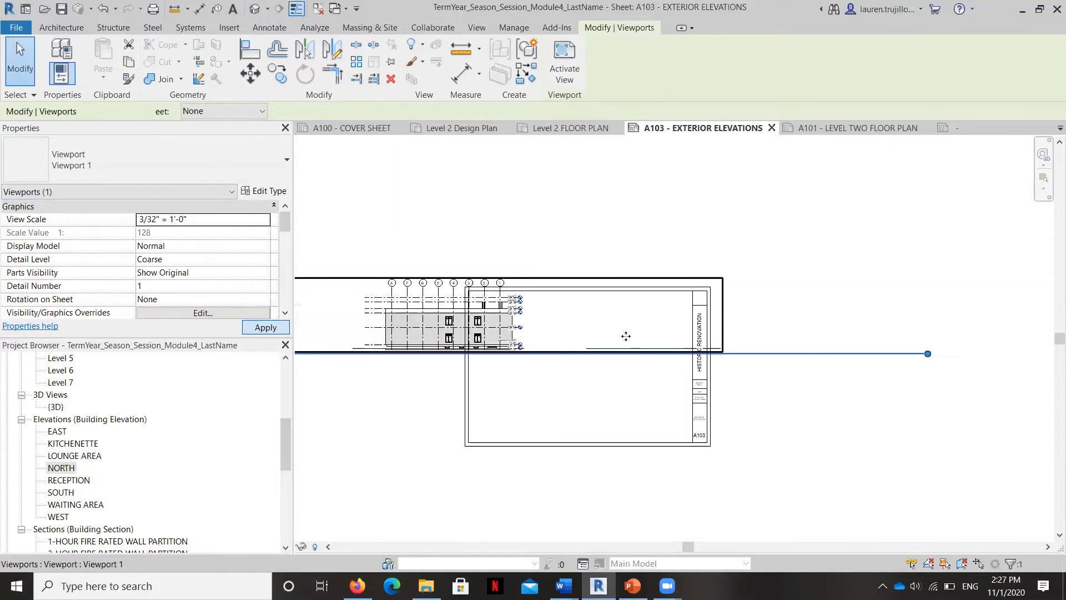
left_click_drag(489, 319, 592, 322)
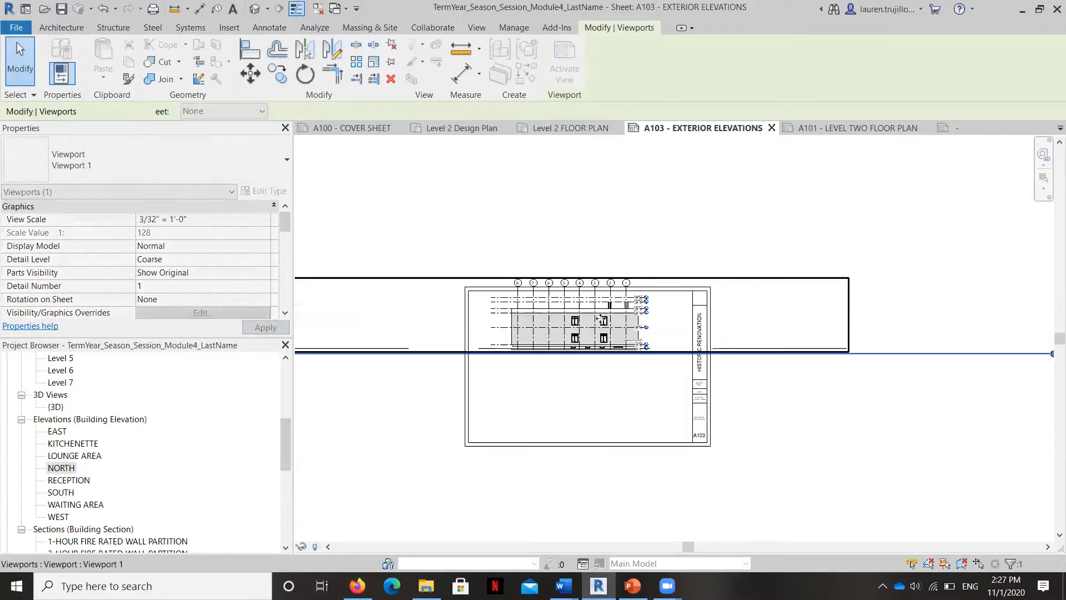
key("Left")
key("Left")
key("Left")
key("Left")
key("Left")
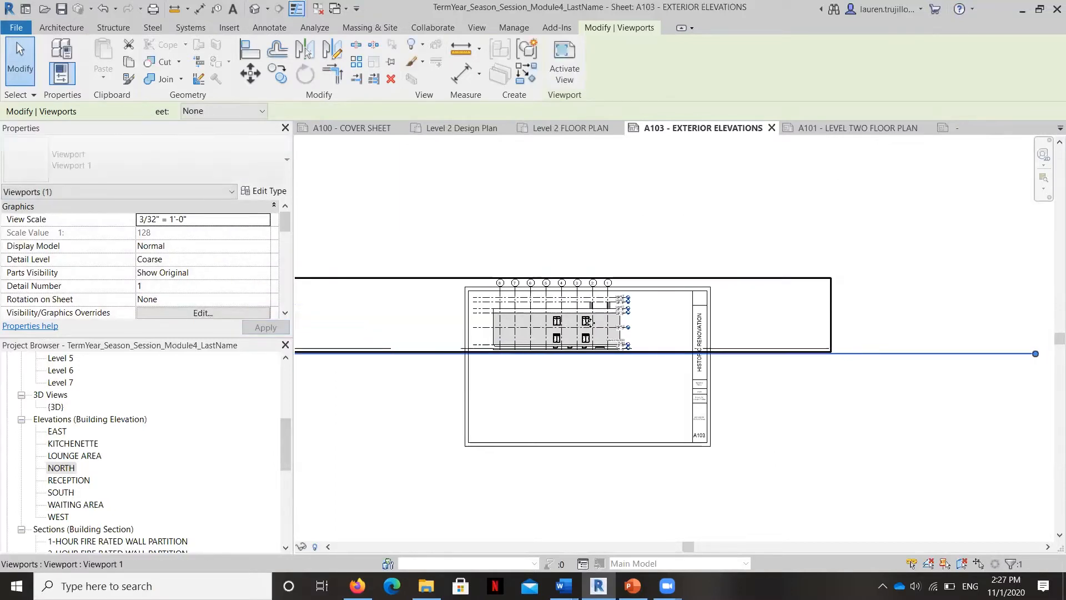
key("Left")
key("Up")
key("Up")
key("Up")
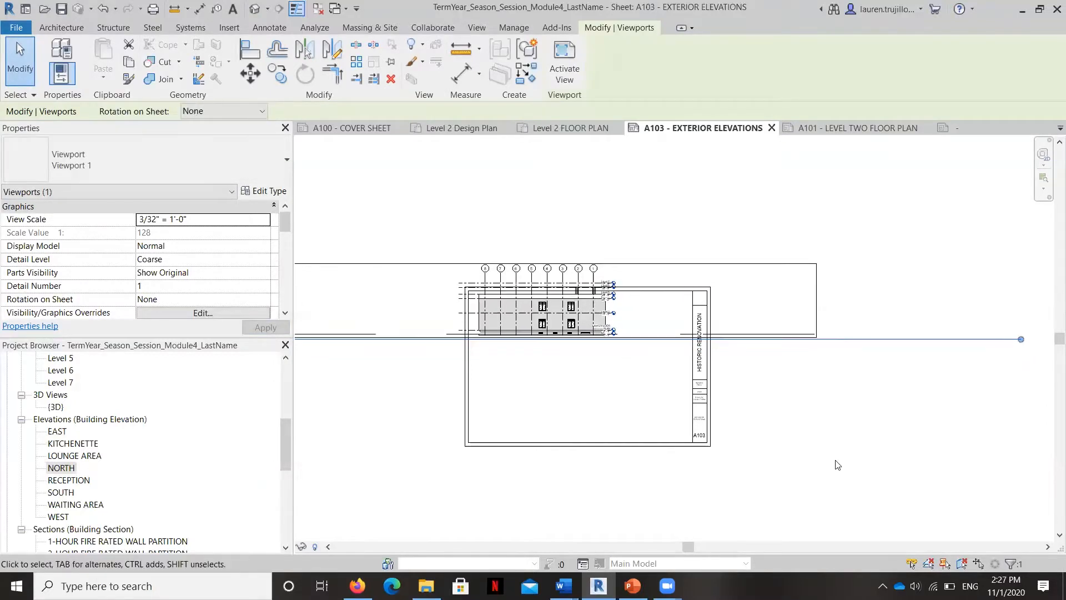
- Reveal hidden elements on sheet A103 to inspect the elevation viewport's extents, and close the reveal mode
left_click(413, 473)
left_click(315, 546)
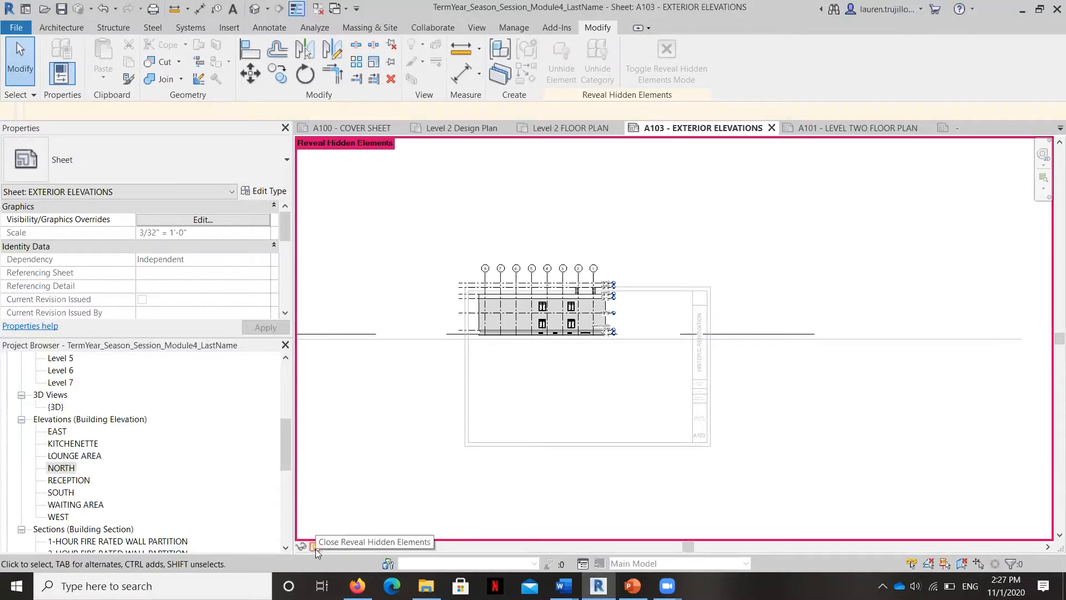
left_click(453, 339)
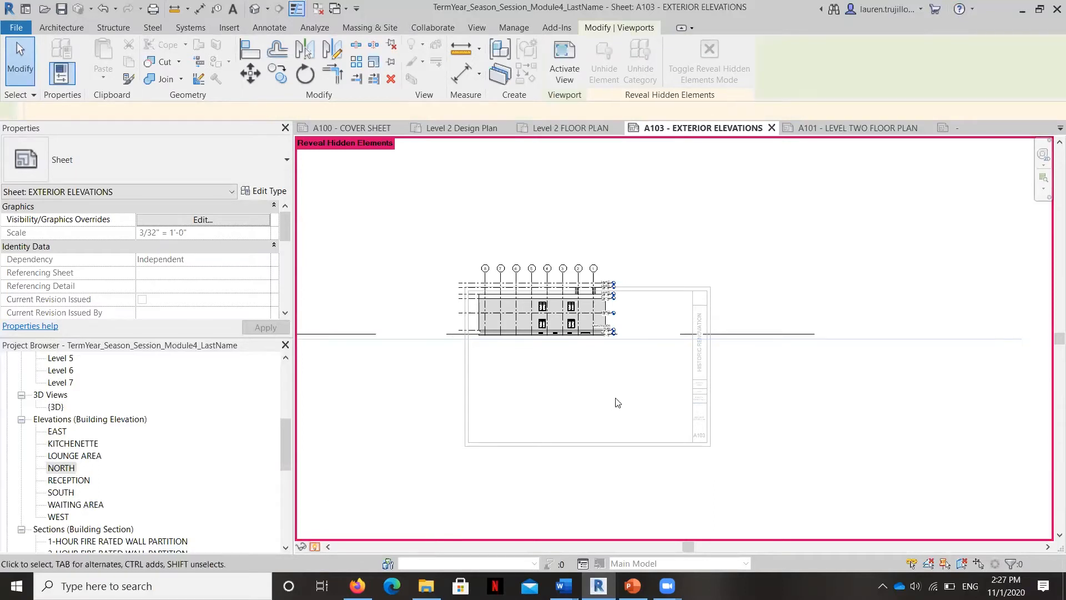
scroll(611, 397, "down", 3)
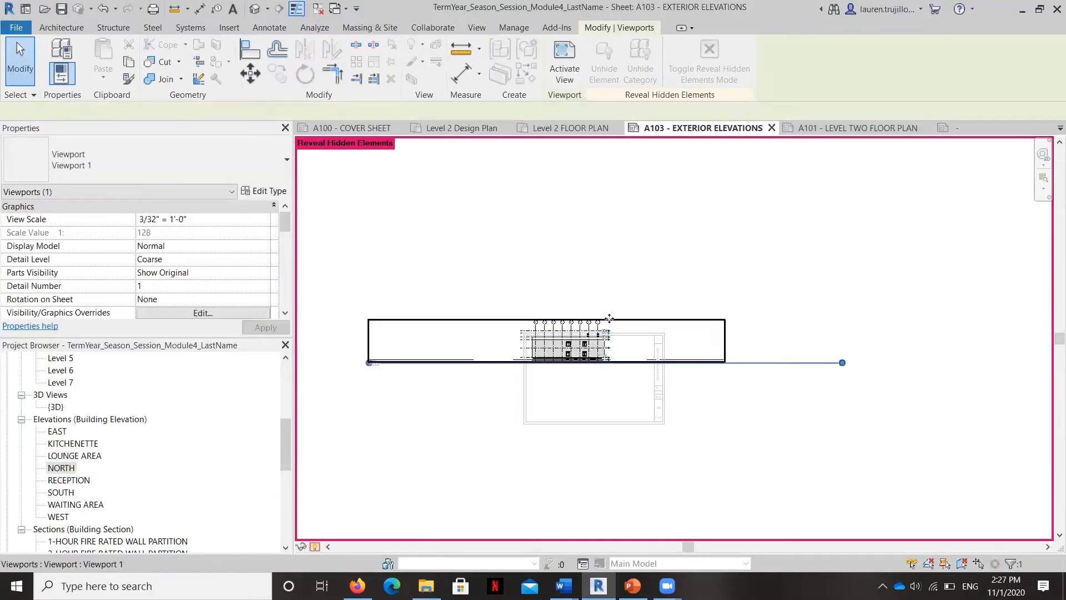
left_click(430, 327)
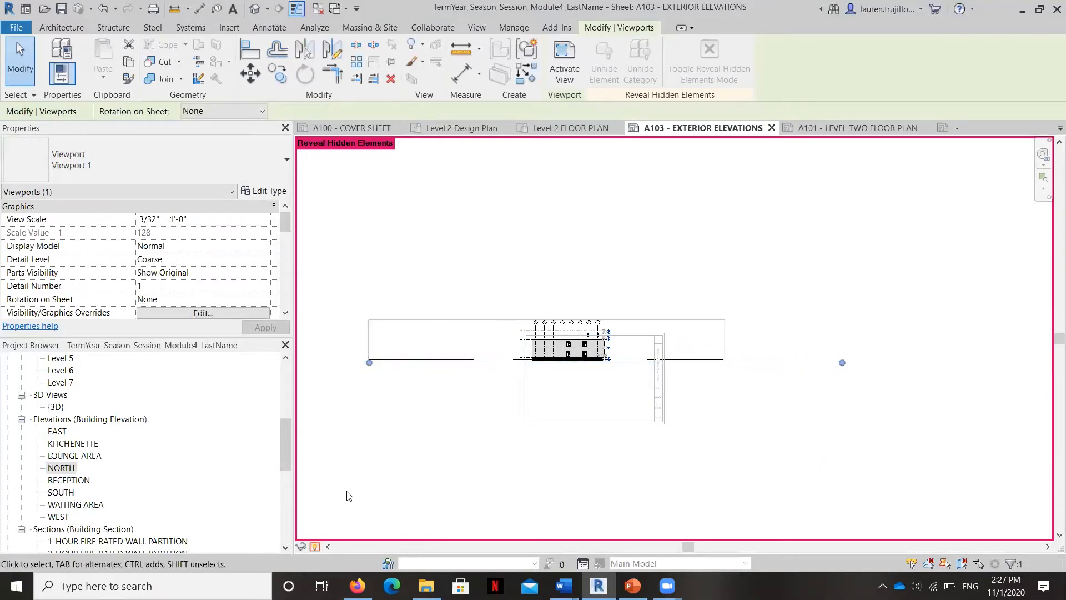
scroll(538, 286, "up", 3)
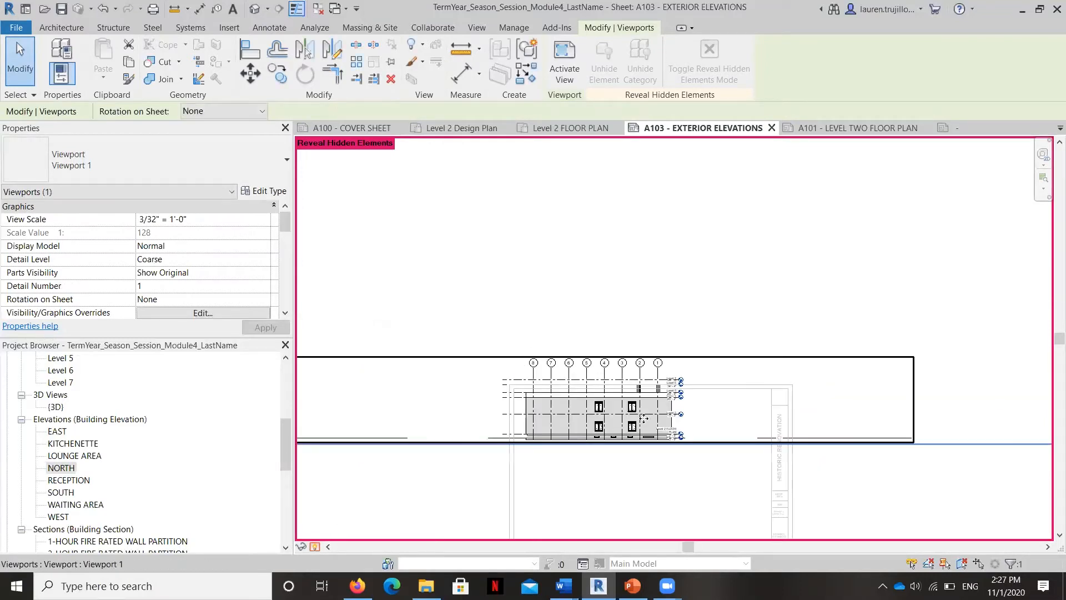
left_click(316, 545)
- Open the NORTH building elevation view and show its crop region
scroll(463, 439, "down", 3)
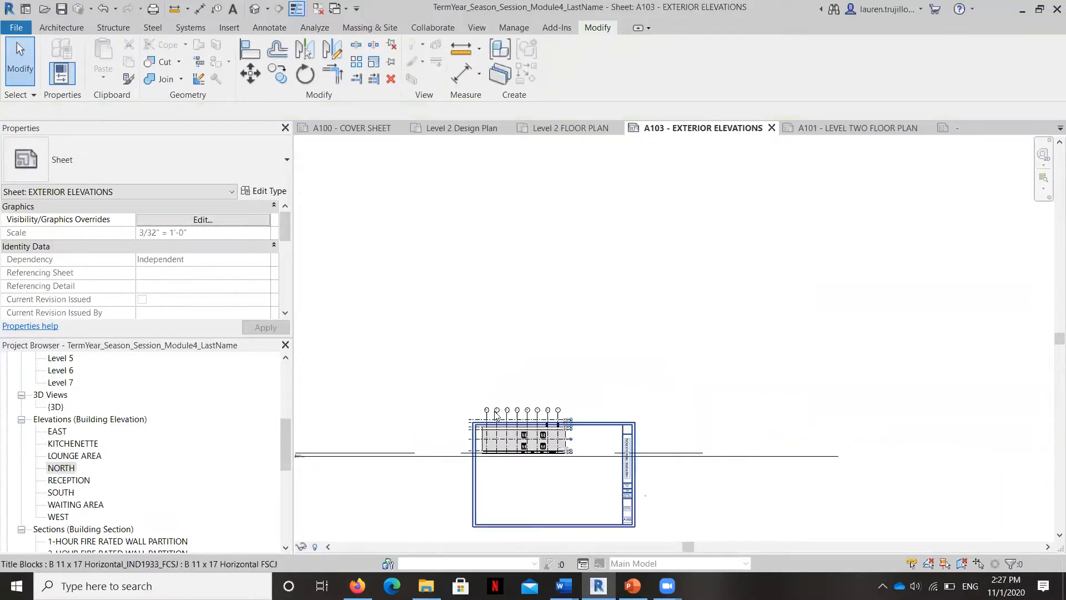
left_click(538, 412)
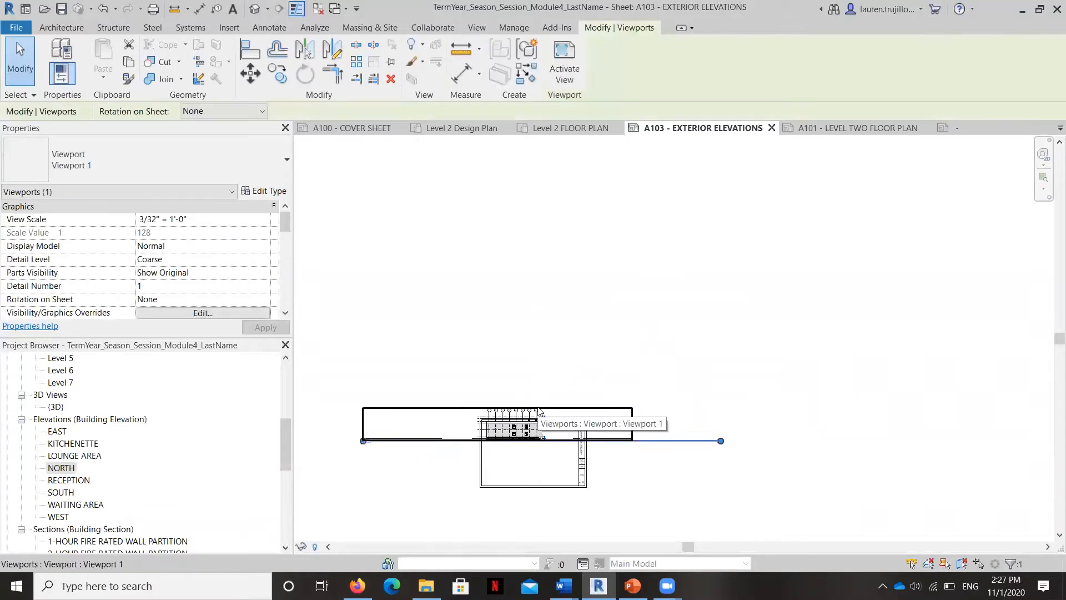
double_click(59, 468)
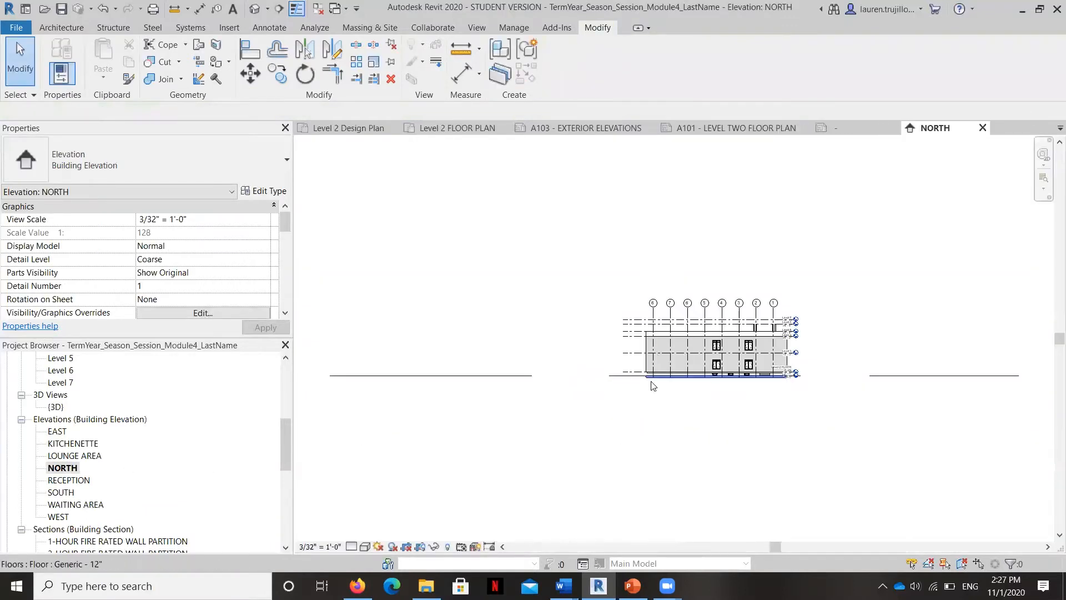
scroll(650, 400, "down", 2)
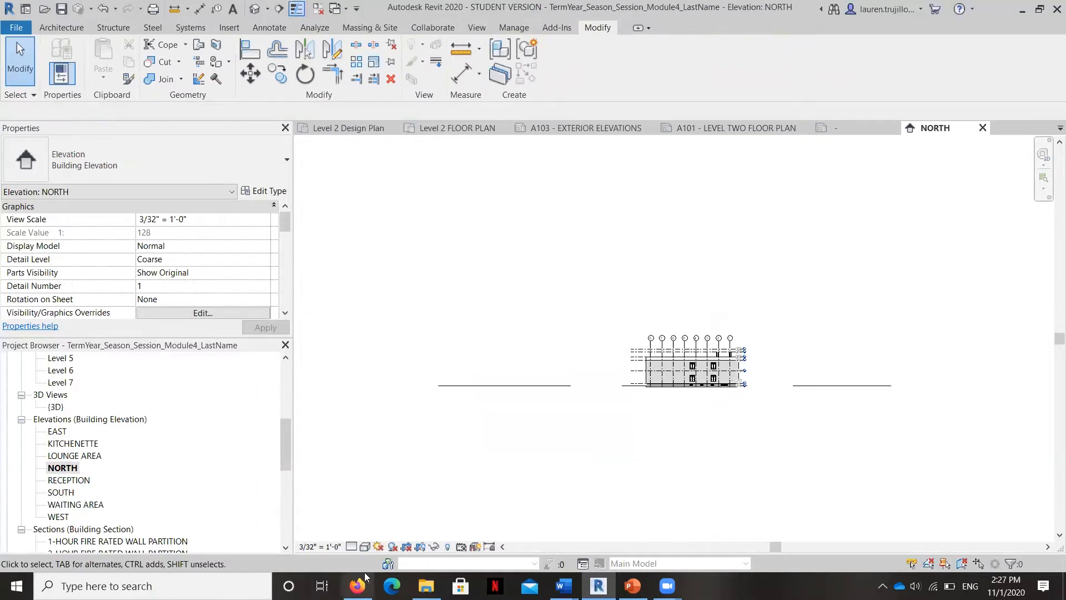
left_click(421, 548)
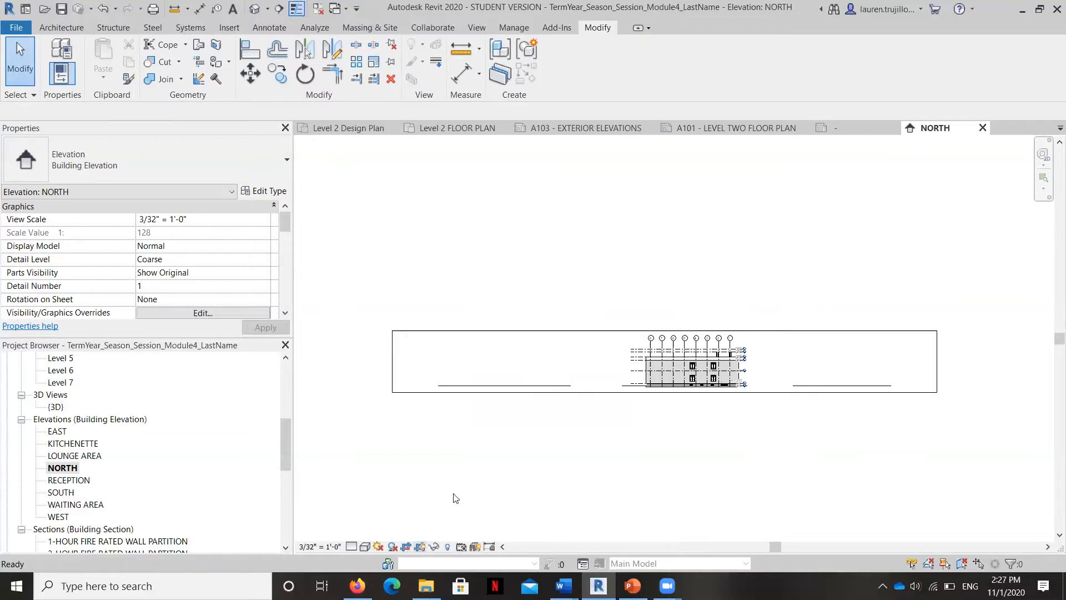
- Pull the crop region's left edge in to the building's left wall beside grid 8
left_click(528, 331)
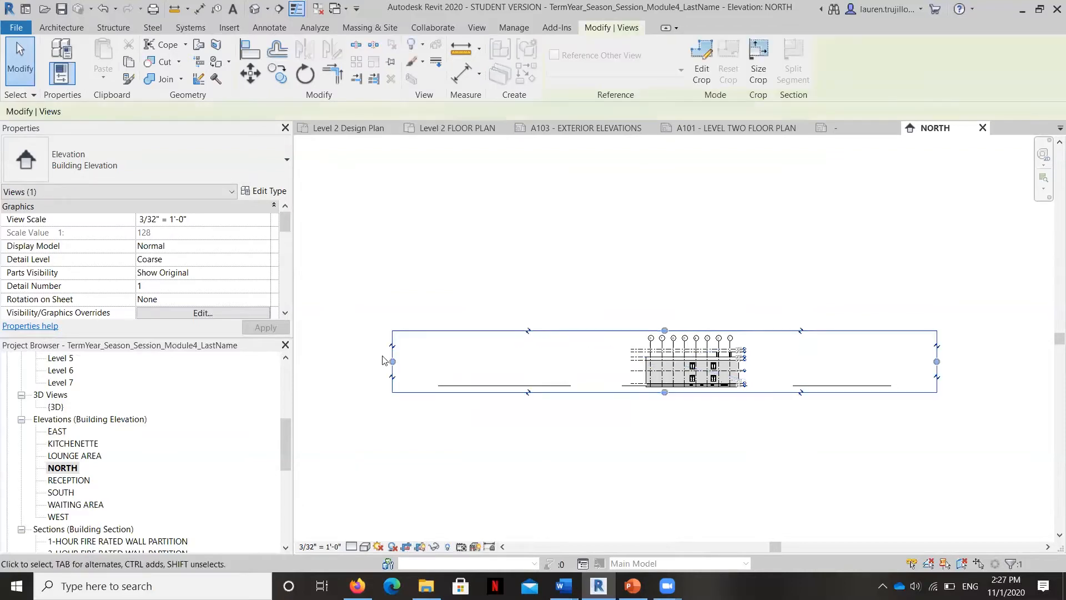
left_click_drag(392, 361, 544, 361)
left_click_drag(634, 371, 639, 369)
scroll(639, 364, "up", 5)
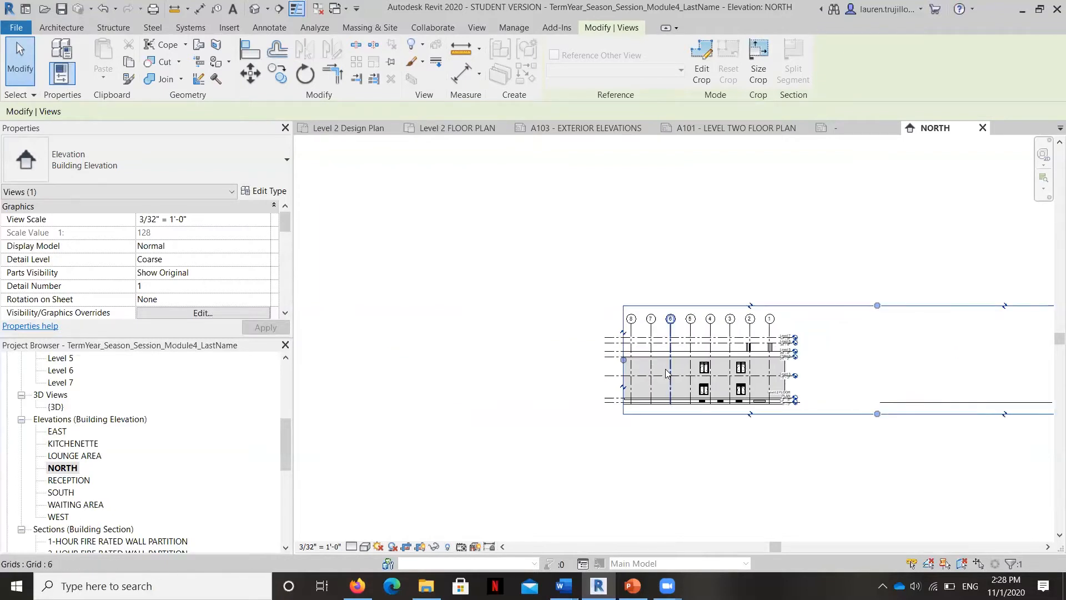
left_click_drag(605, 355, 601, 352)
scroll(392, 408, "down", 3)
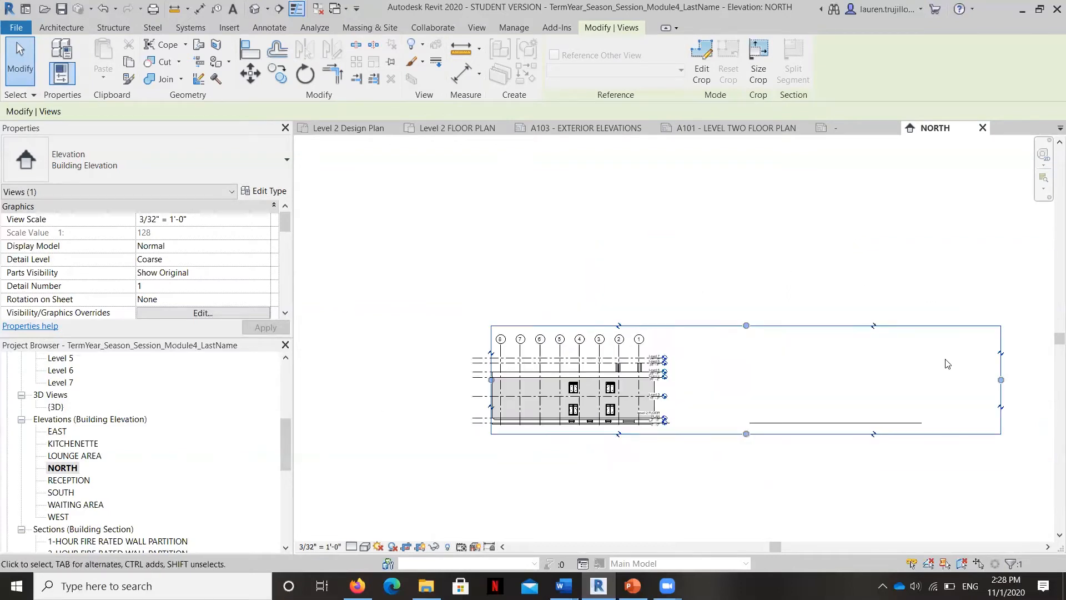
- Pull the crop region's right edge in to the level heads beside the building
left_click_drag(1001, 382, 755, 384)
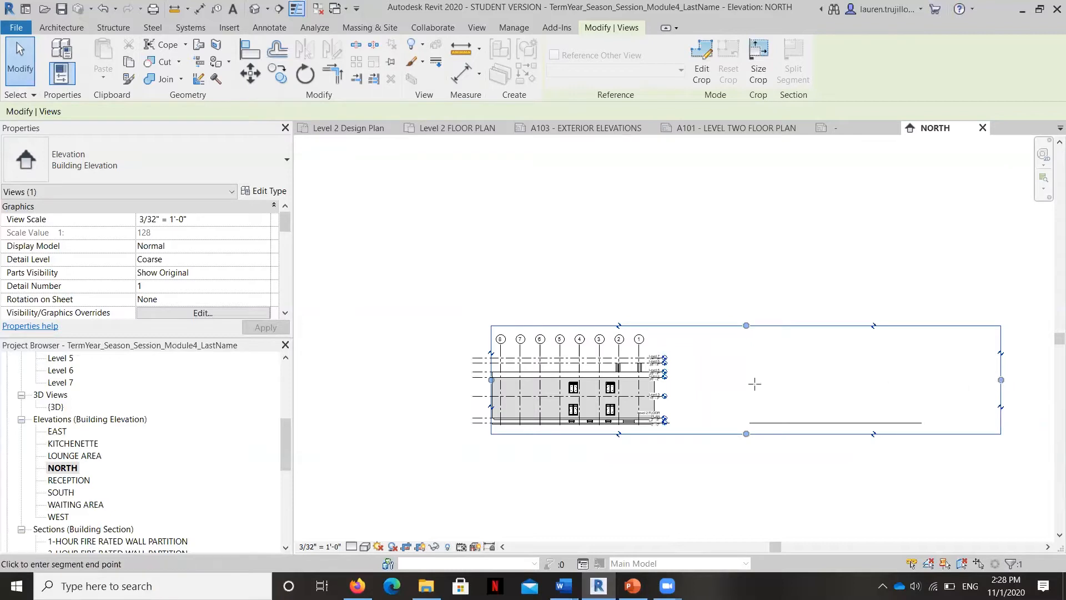
left_click(672, 385)
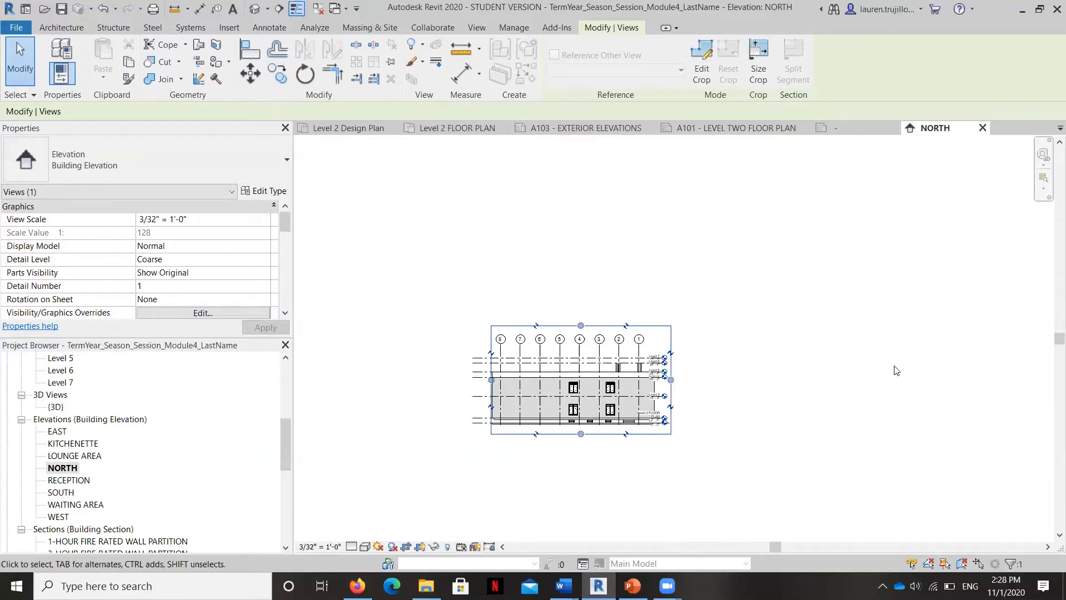
scroll(670, 382, "up", 2)
scroll(670, 383, "up", 1)
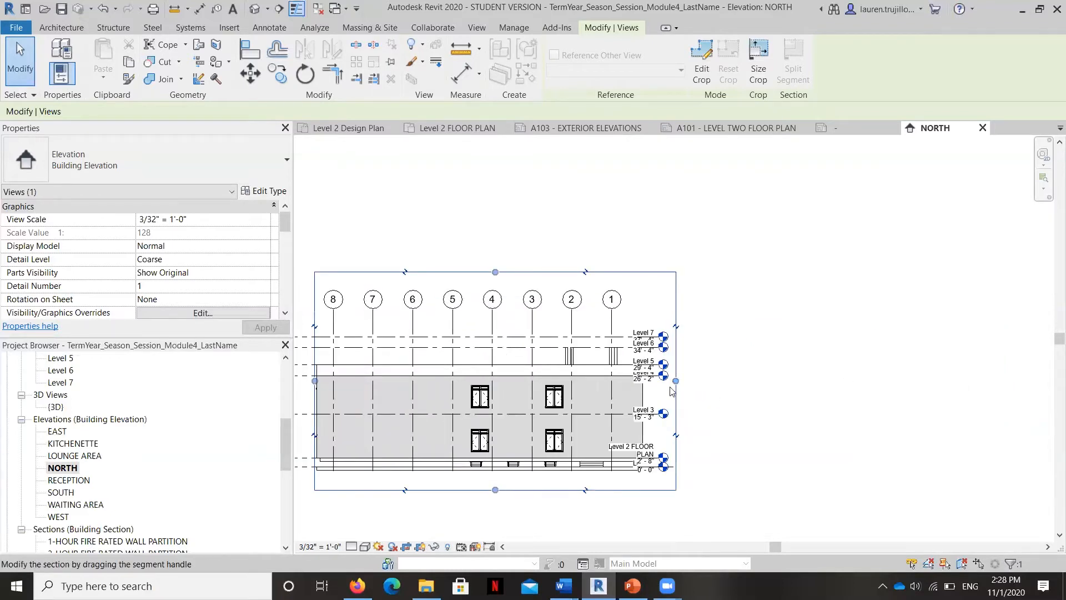
left_click(670, 387)
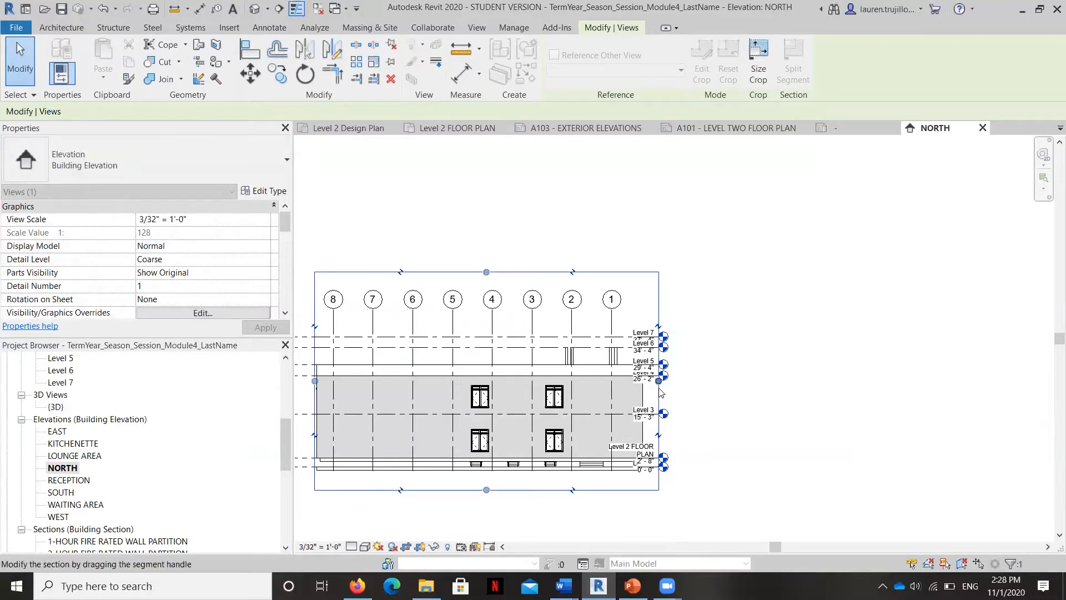
left_click(660, 364)
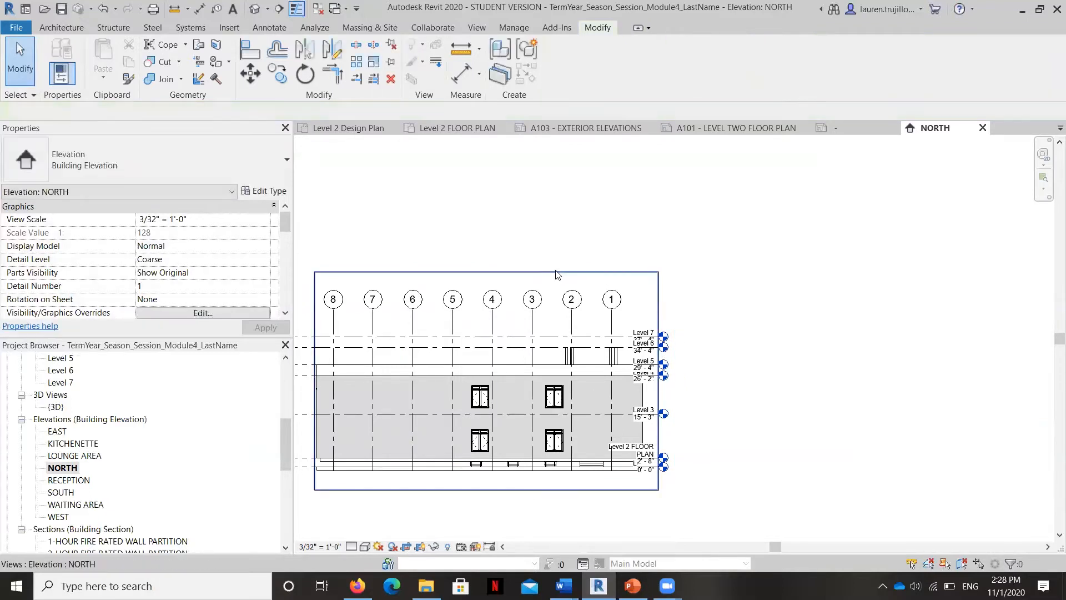
- Lower the crop region's top edge to the Level 7 line and raise its bottom edge to just below the building's base
left_click(492, 272)
left_click(486, 272)
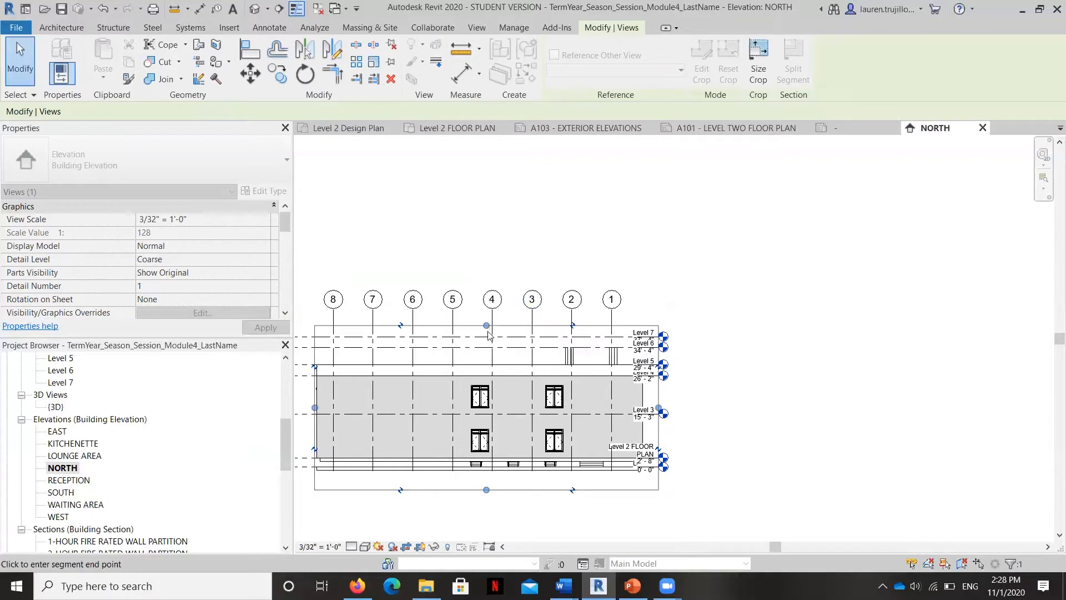
left_click(487, 337)
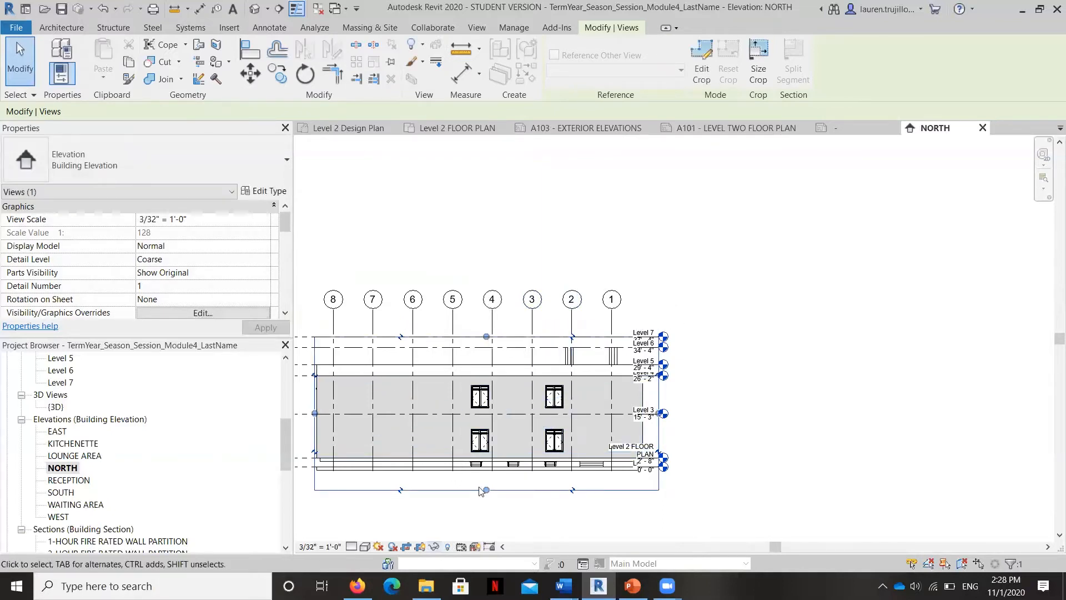
left_click(487, 491)
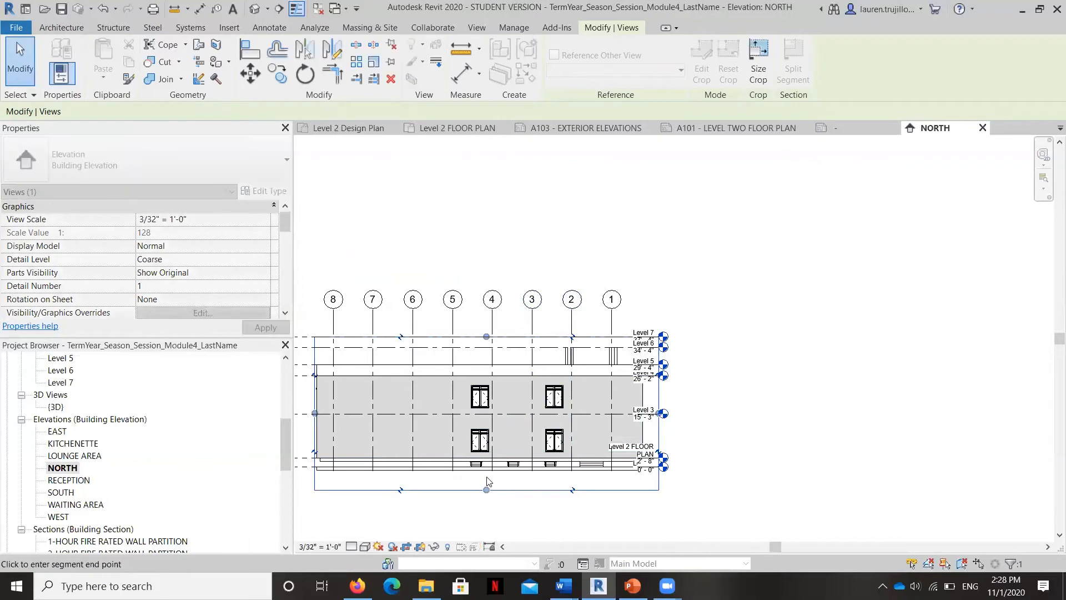
left_click(486, 479)
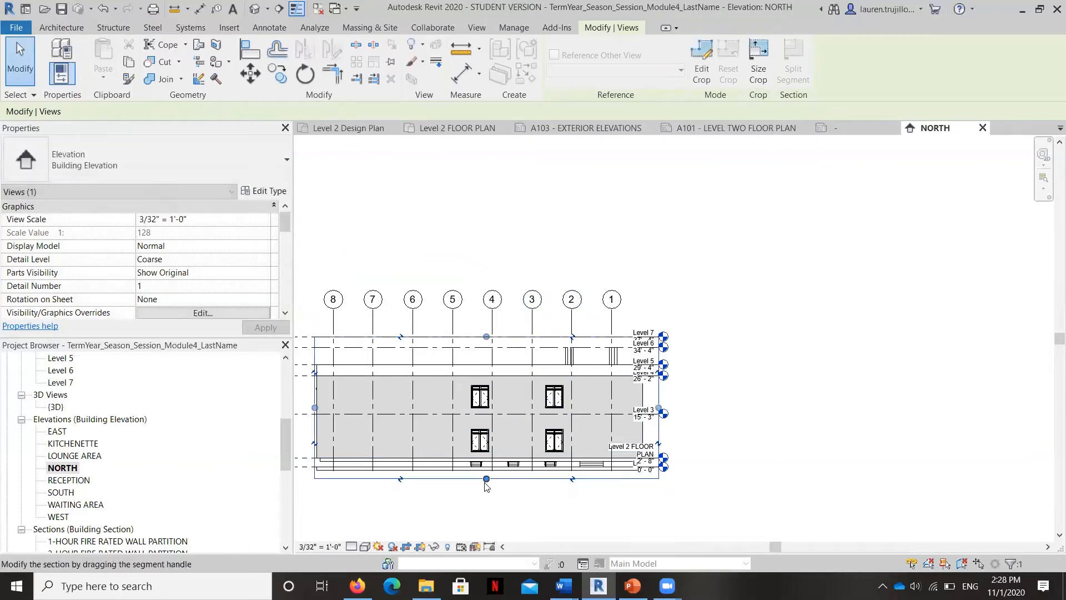
- Return to sheet A103 - EXTERIOR ELEVATIONS
scroll(109, 473, "down", 5)
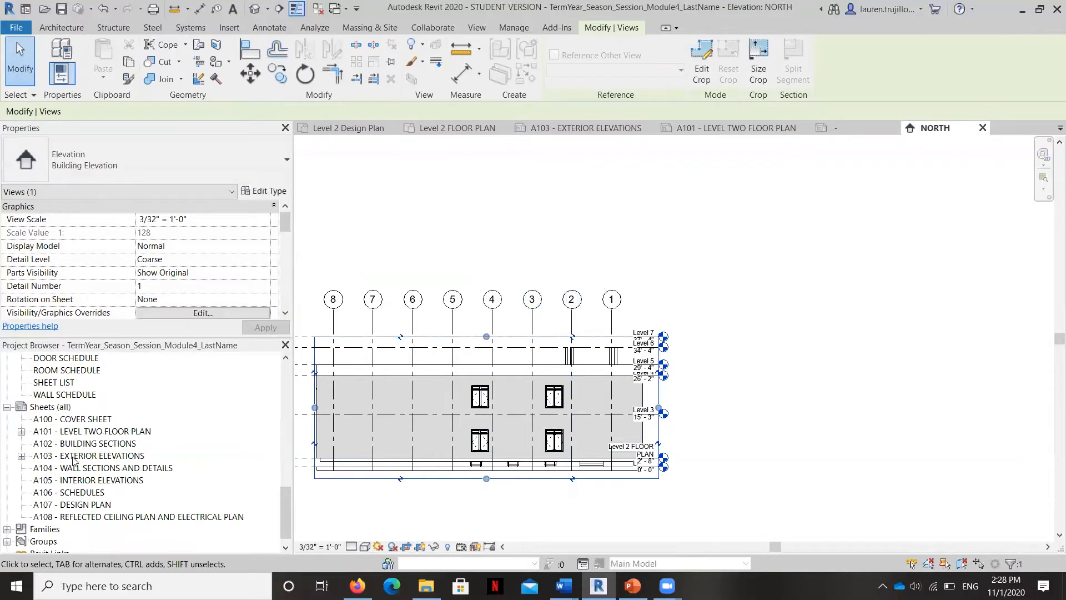
double_click(89, 455)
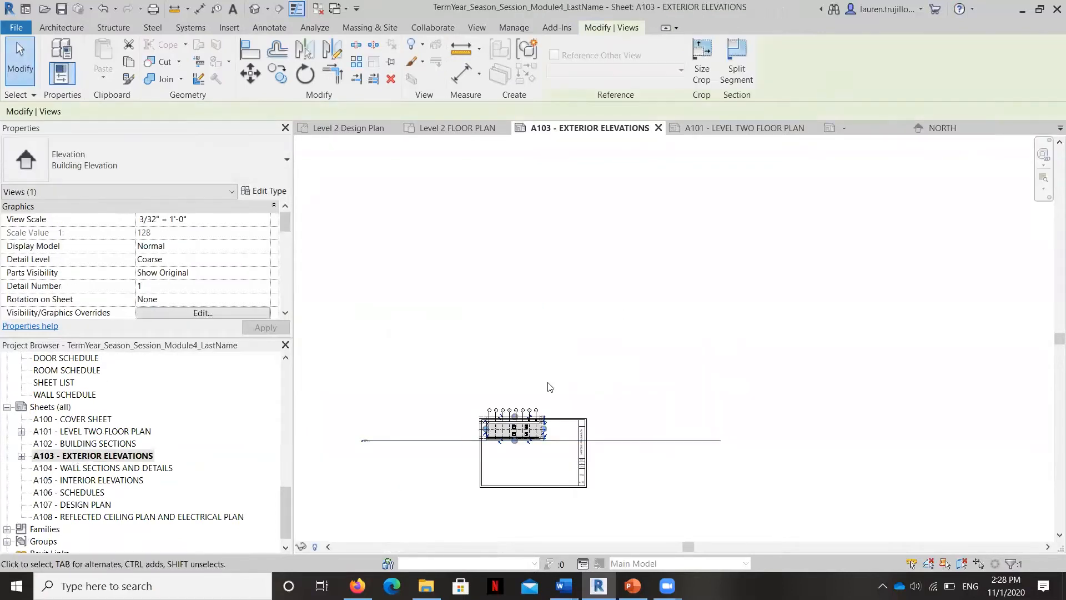
- Activate the north elevation viewport on the sheet and hide the whole grids category in that view
scroll(549, 387, "up", 5)
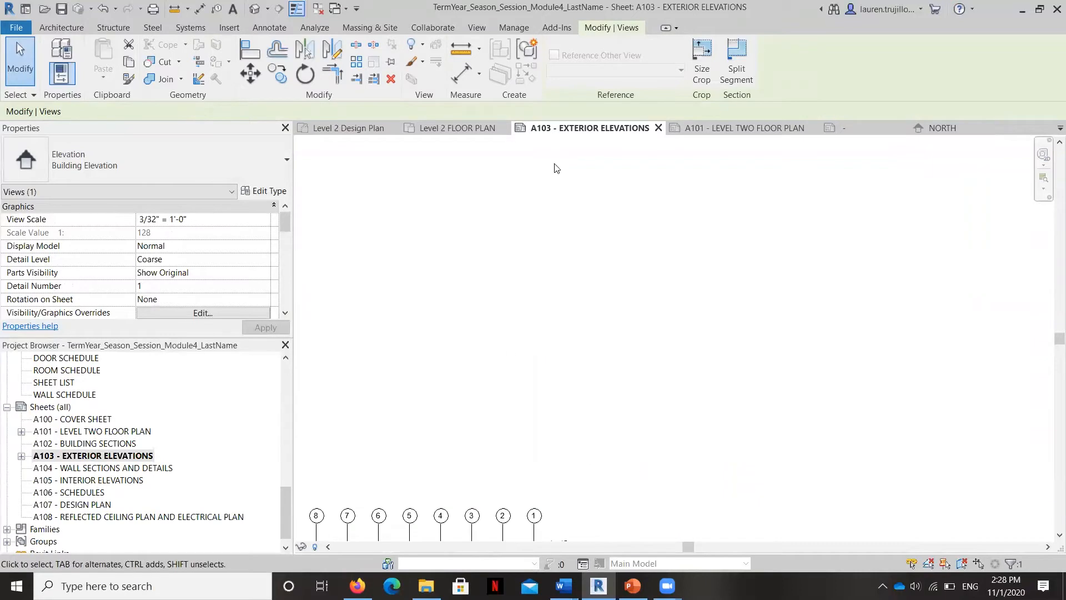
scroll(577, 164, "down", 3)
scroll(531, 335, "up", 3)
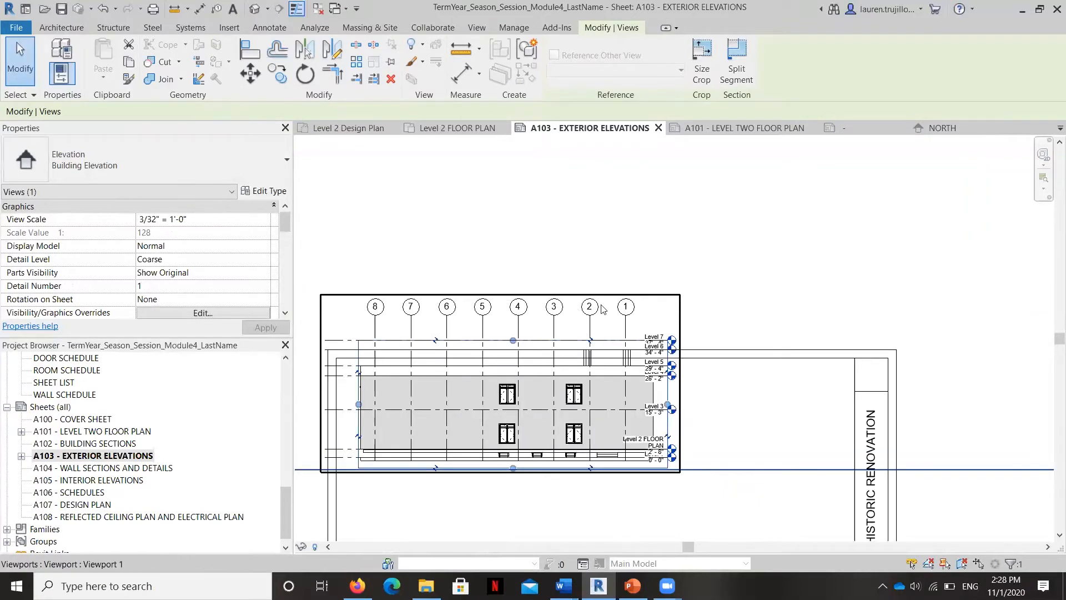
left_click(689, 295)
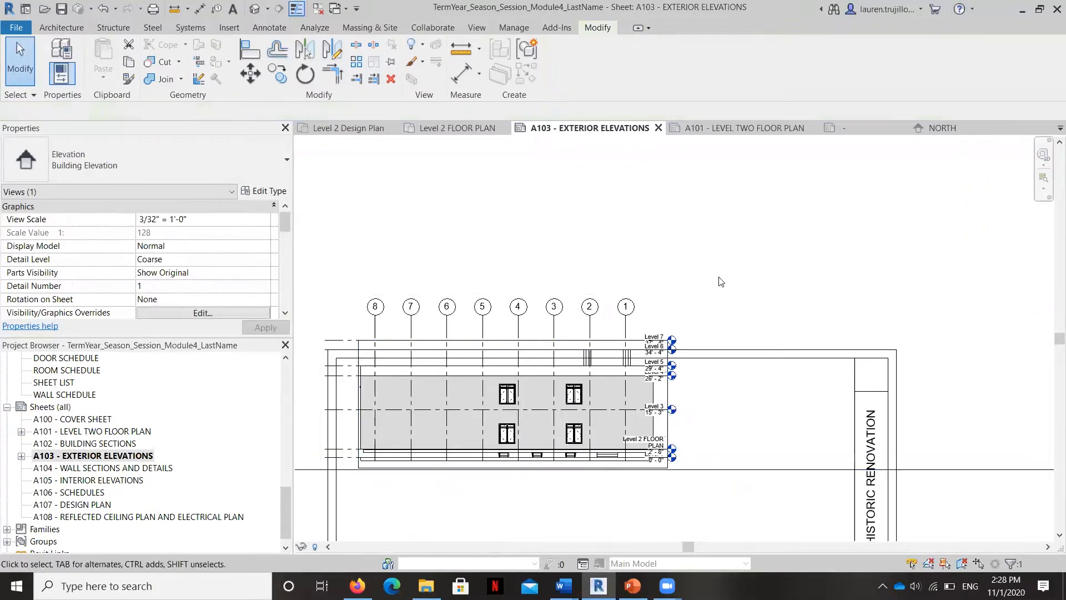
double_click(627, 313)
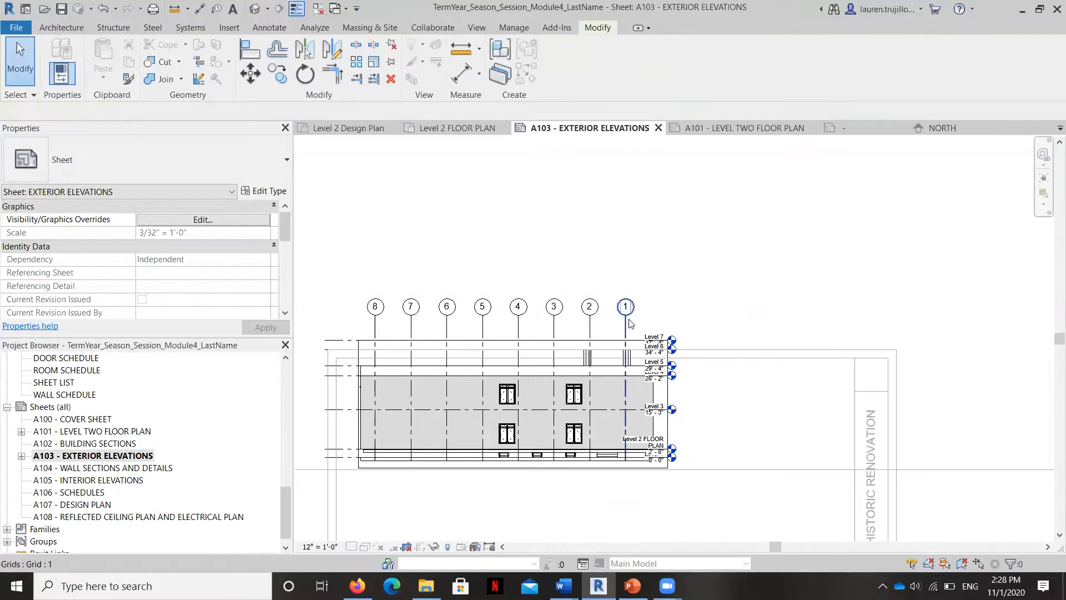
right_click(627, 322)
mouse_move(756, 341)
left_click(871, 358)
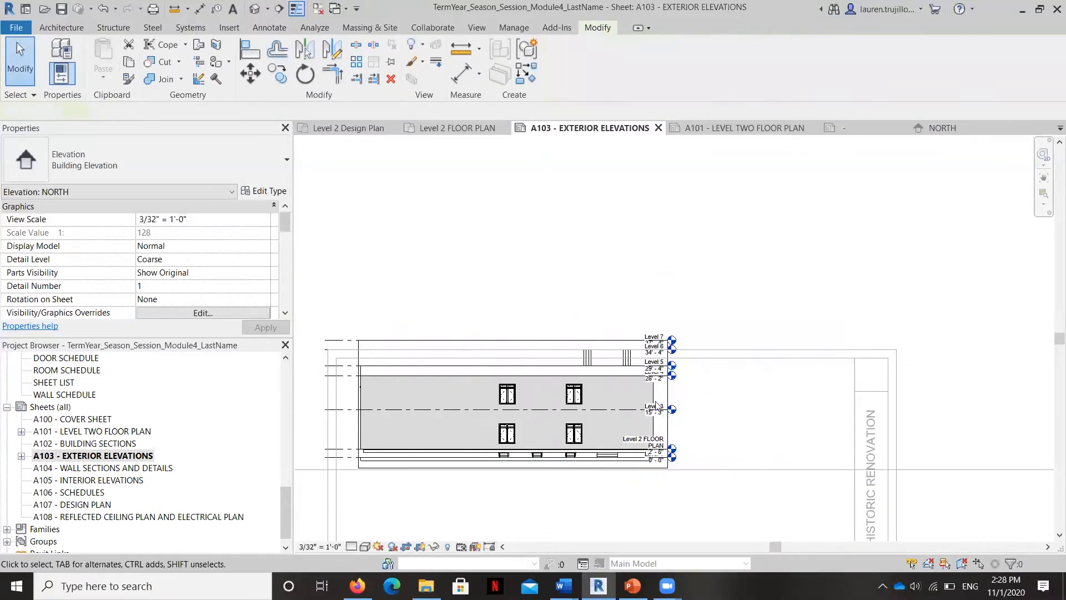
- Hide the whole levels category in the north elevation view
left_click(648, 376)
right_click(650, 375)
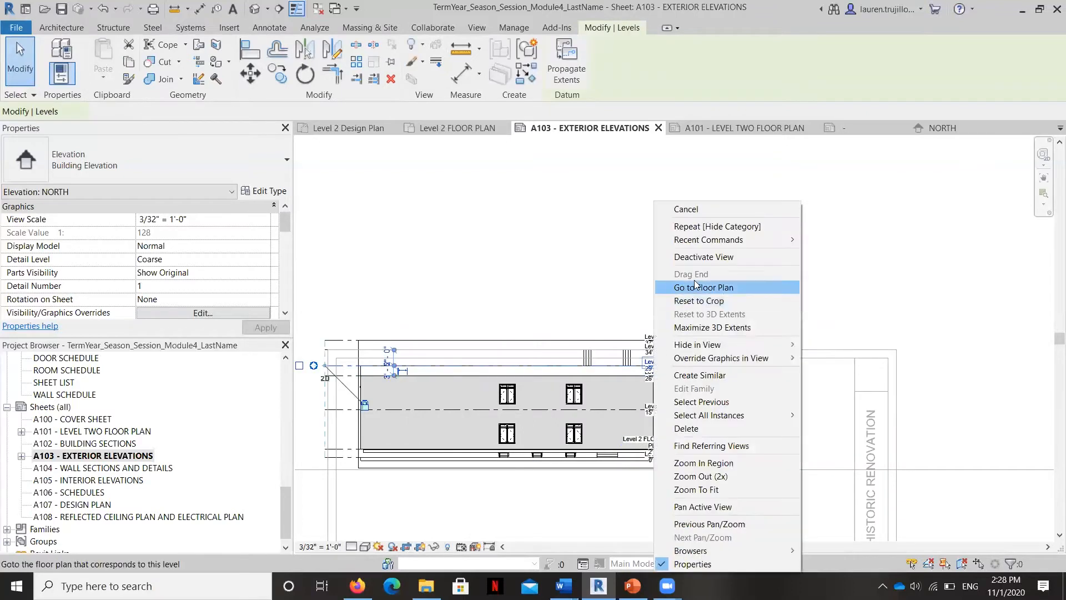
mouse_move(722, 345)
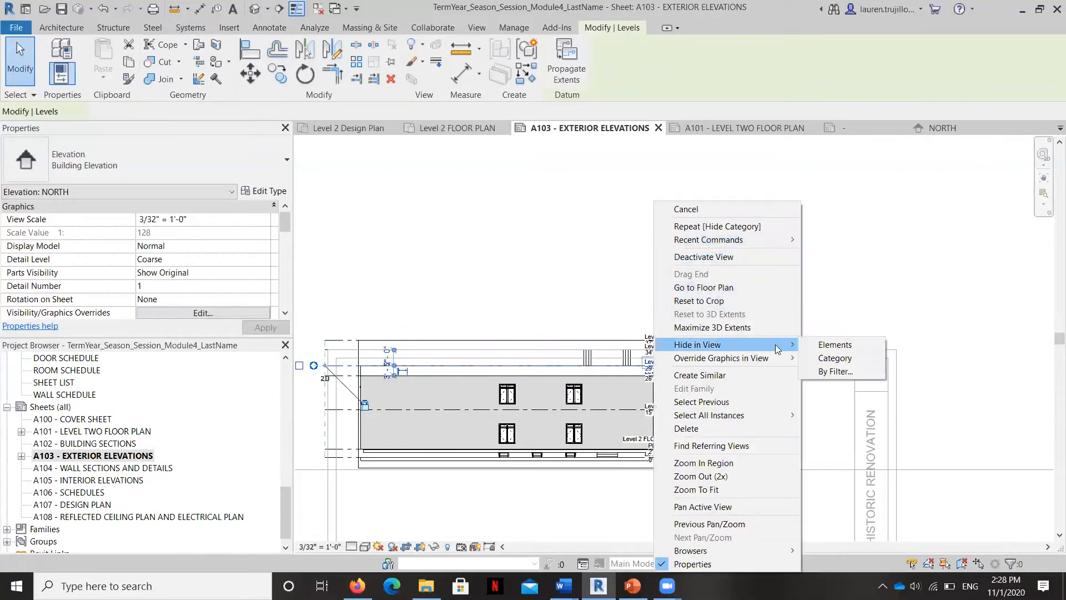
left_click(835, 358)
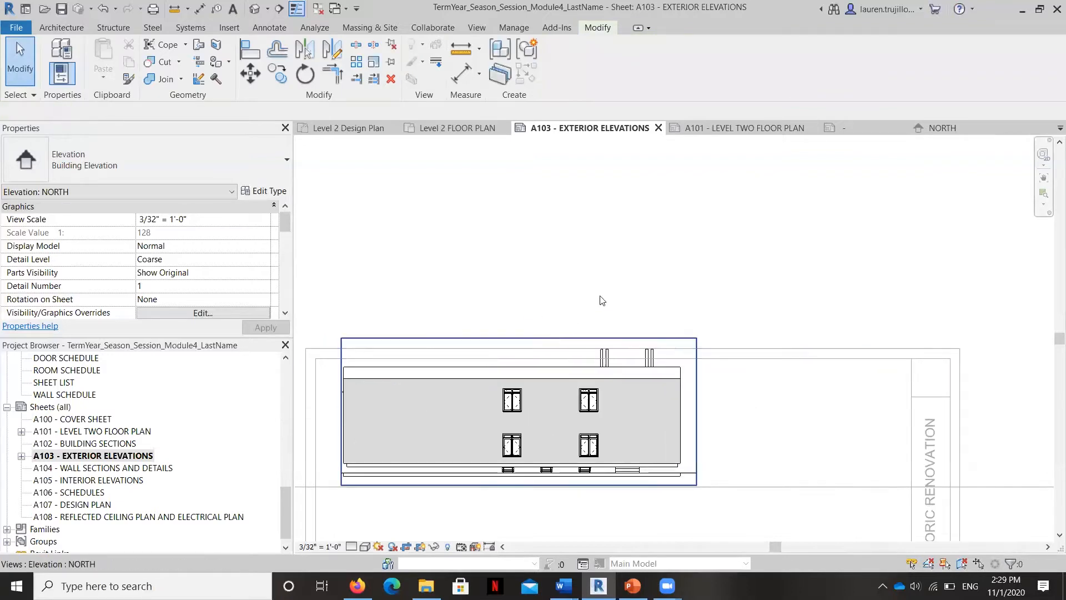
- Pull the north view's right crop edge in to just beside the building's right wall
scroll(622, 383, "down", 2)
scroll(558, 415, "down", 1)
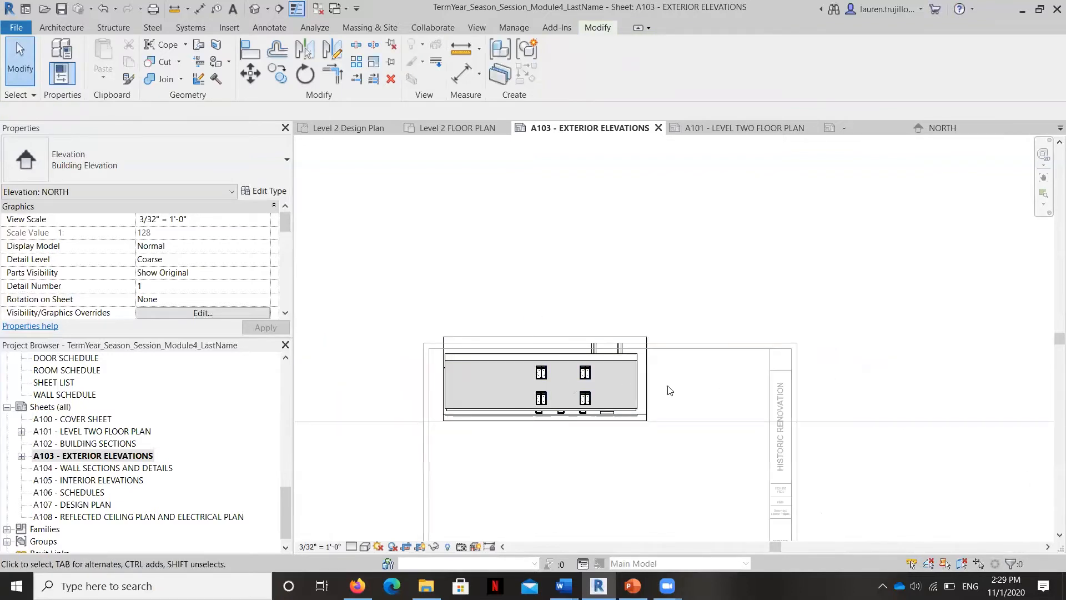
left_click(653, 395)
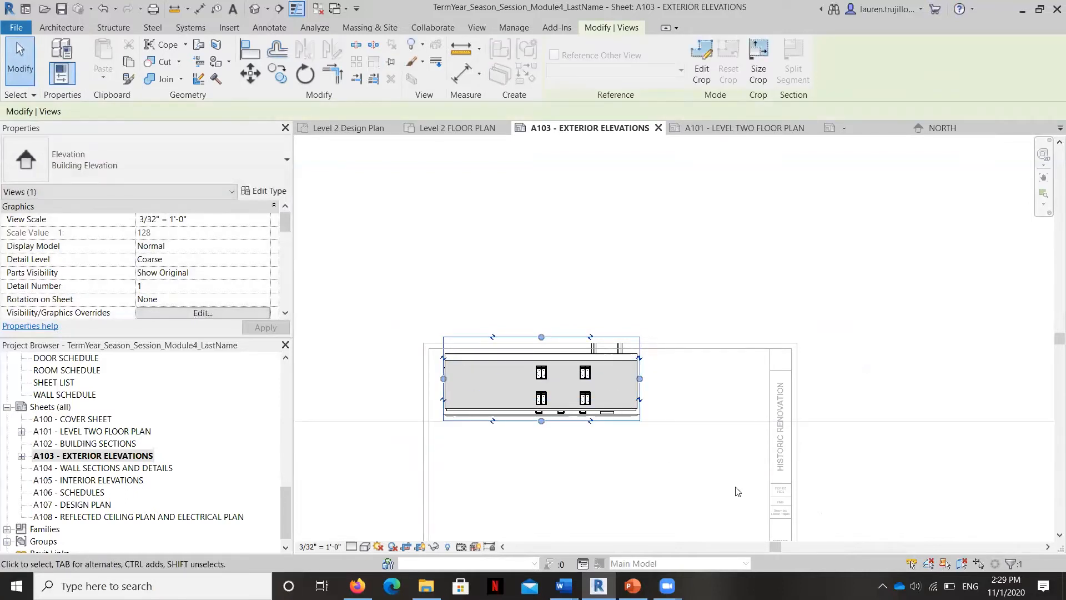
left_click(876, 493)
scroll(752, 372, "down", 2)
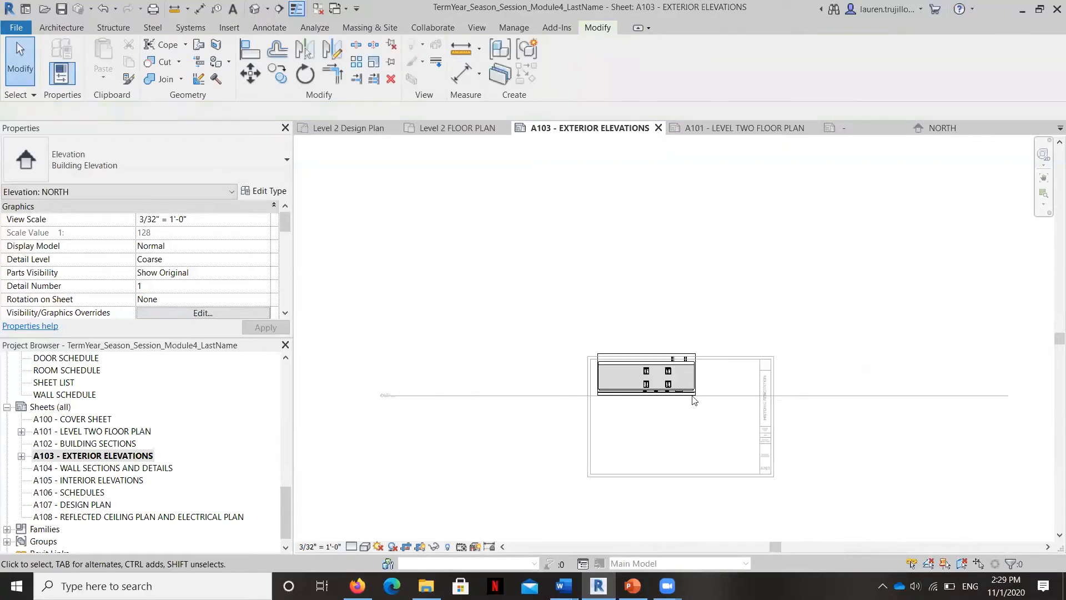
- Deactivate the north view and move its viewport down so it sits fully inside the sheet border
double_click(469, 457)
scroll(627, 393, "up", 1)
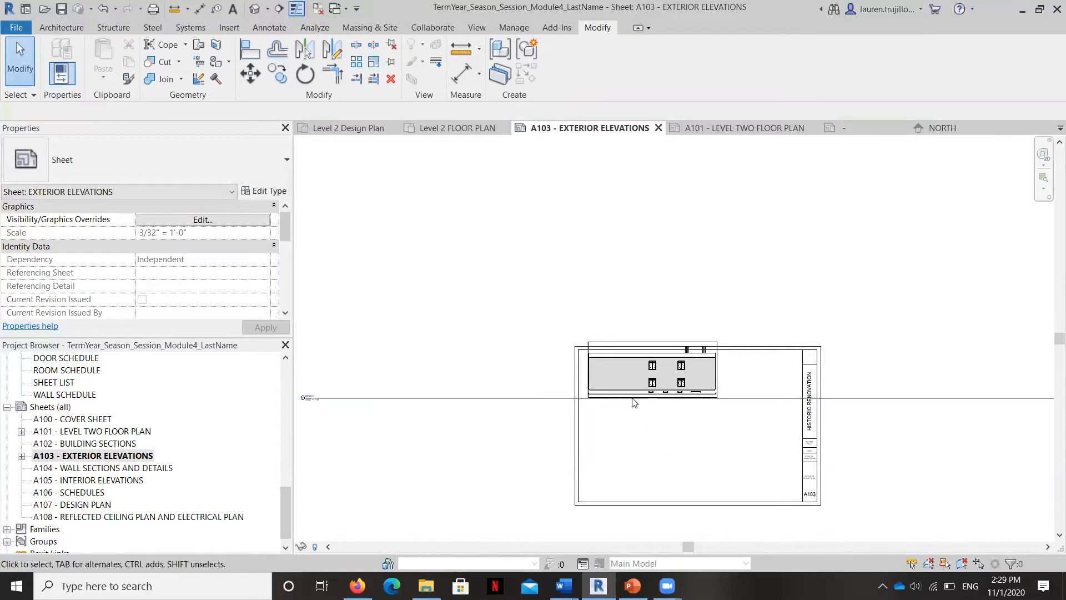
left_click(629, 401)
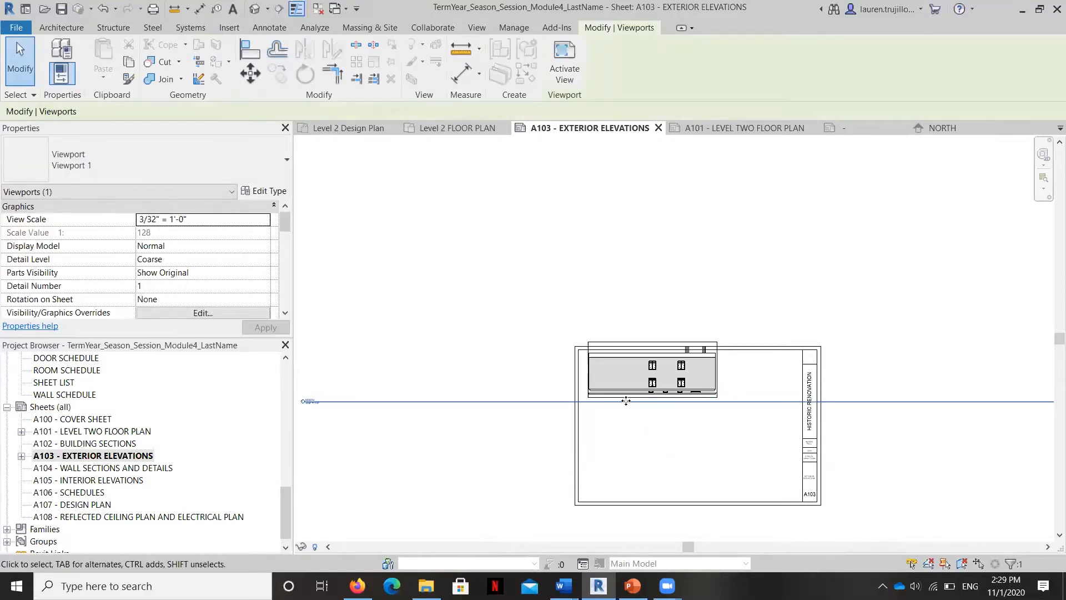
left_click(538, 466)
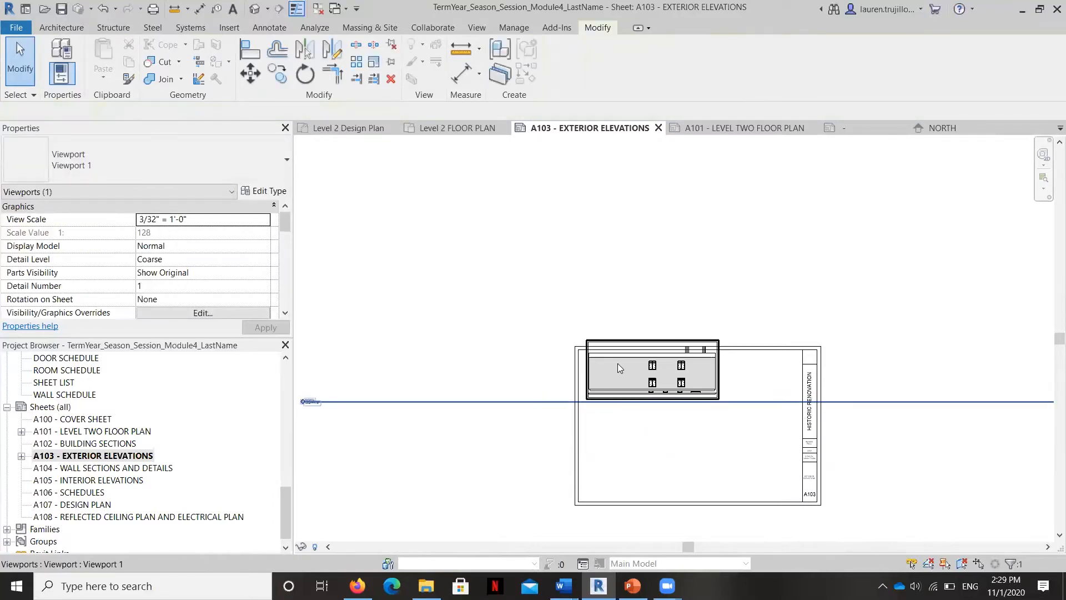
left_click(619, 362)
left_click_drag(621, 387, 623, 407)
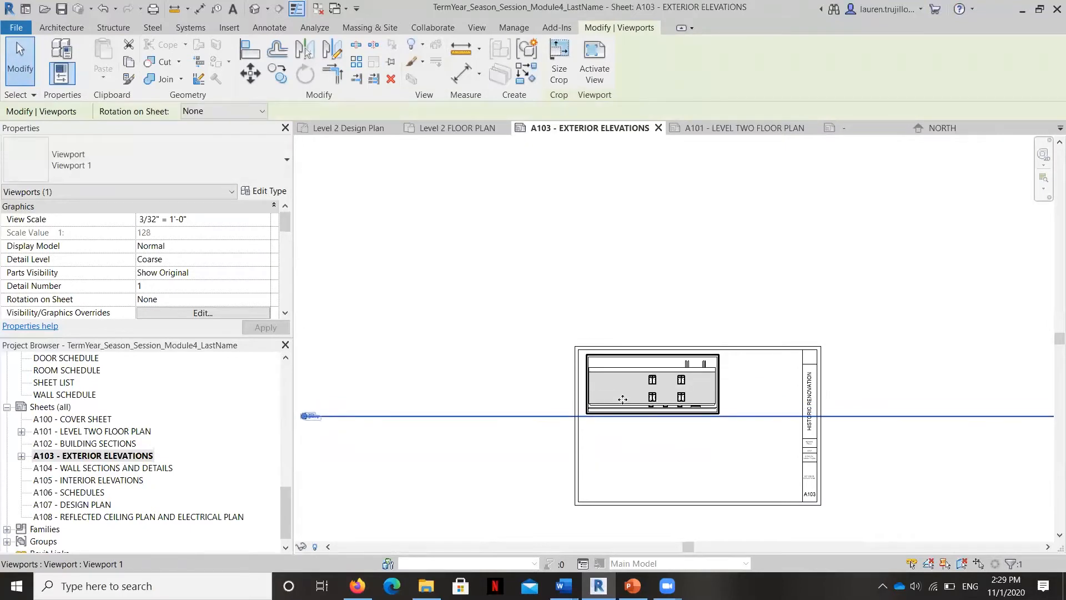
left_click(471, 478)
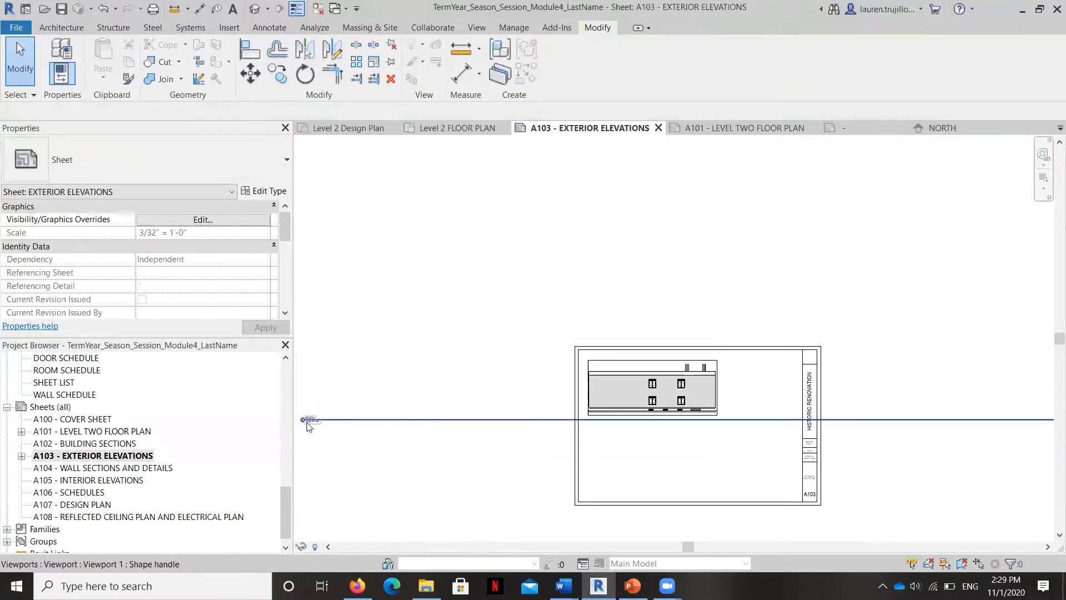
- Move the north elevation's view title along the sheet so it starts directly beneath the drawing's left edge
left_click_drag(308, 426, 593, 426)
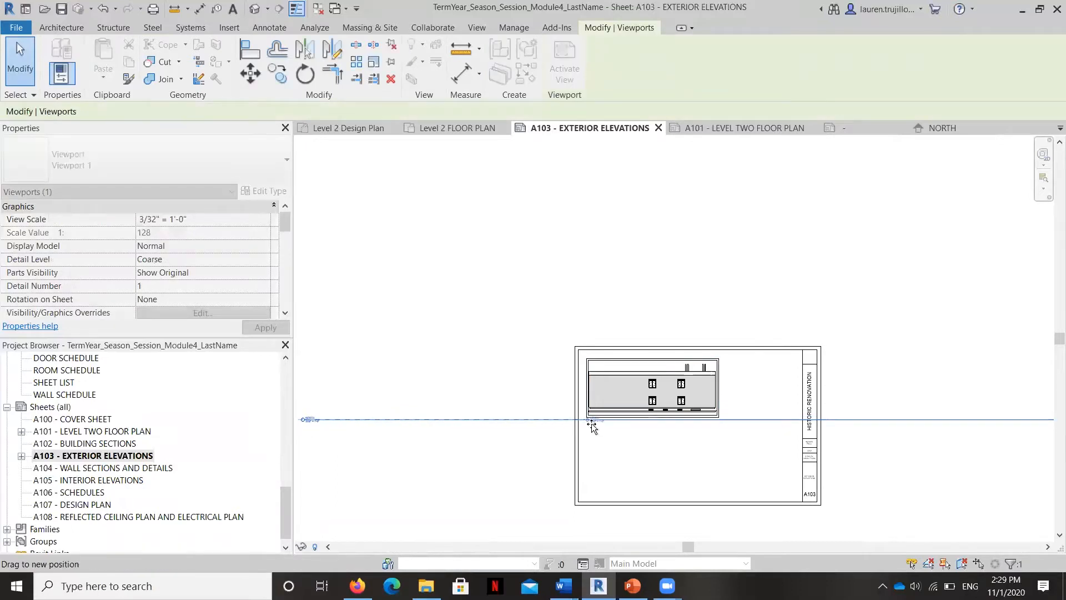
scroll(592, 424, "up", 4)
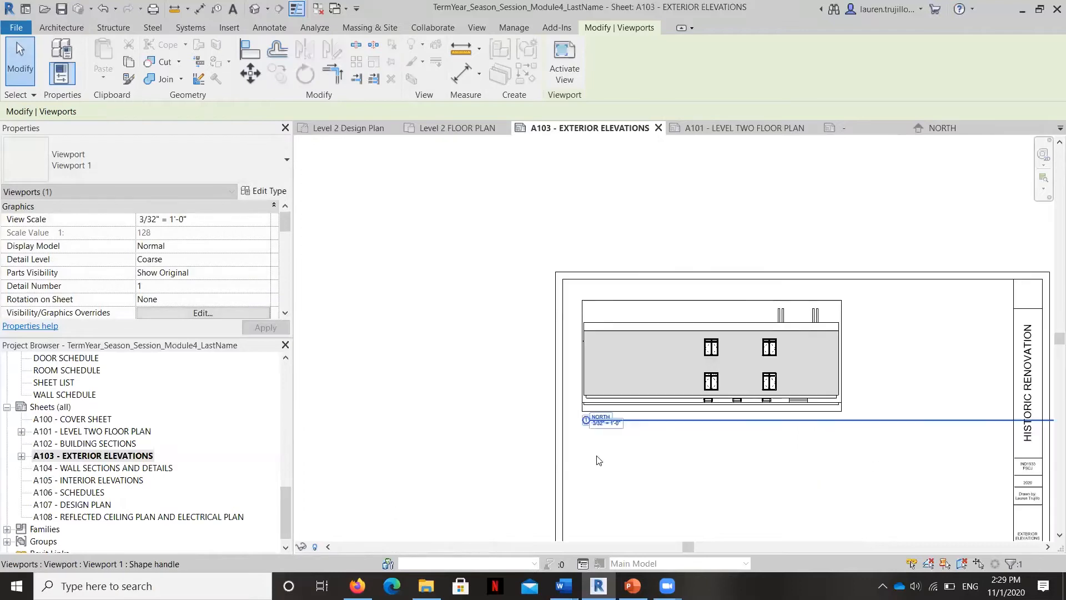
scroll(599, 449, "up", 4)
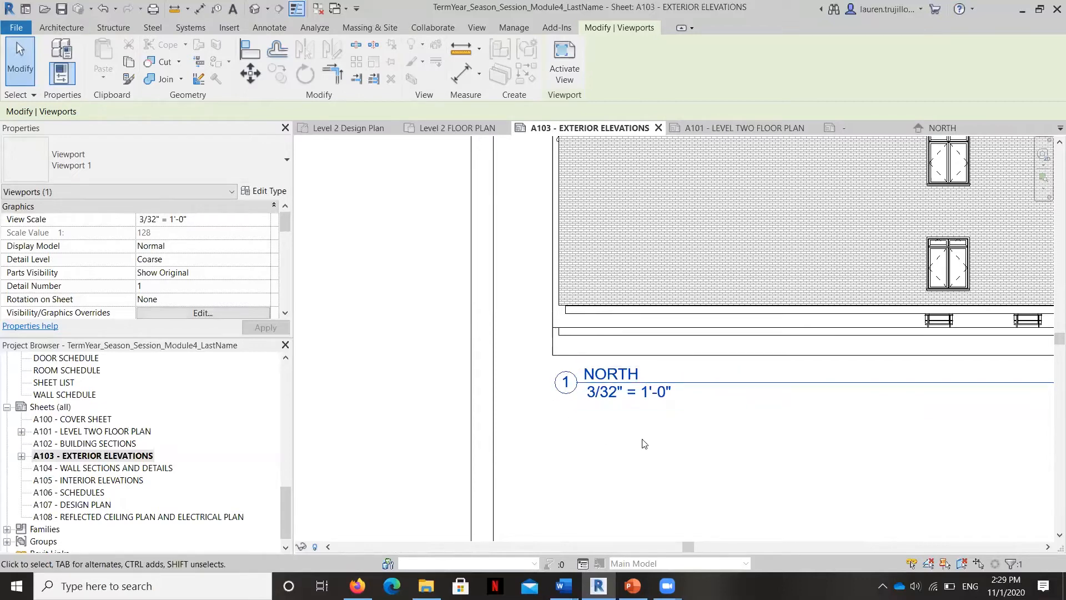
scroll(600, 438, "down", 1)
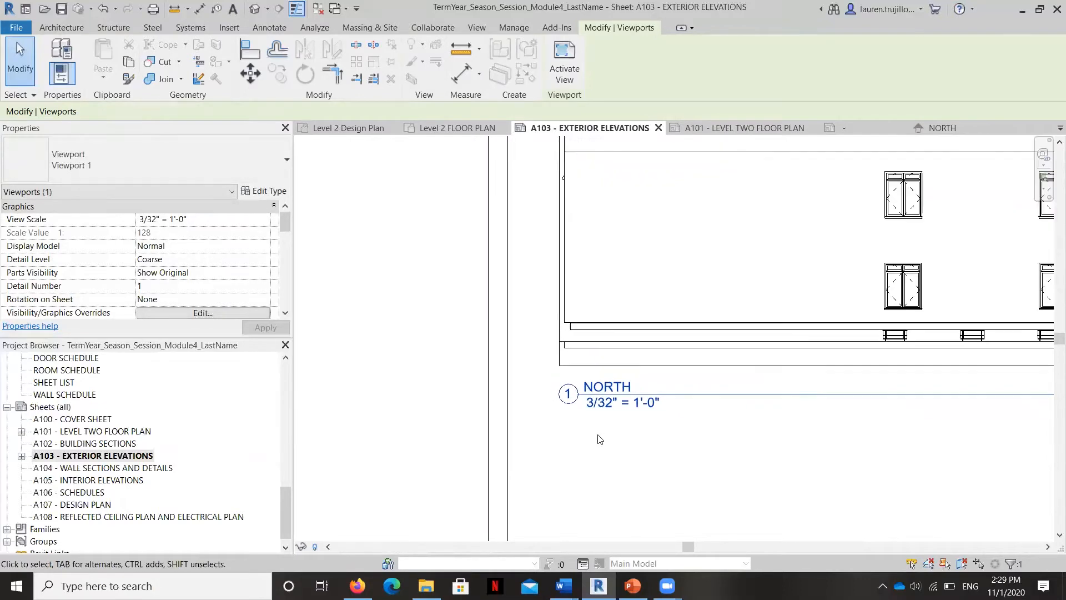
scroll(600, 439, "down", 2)
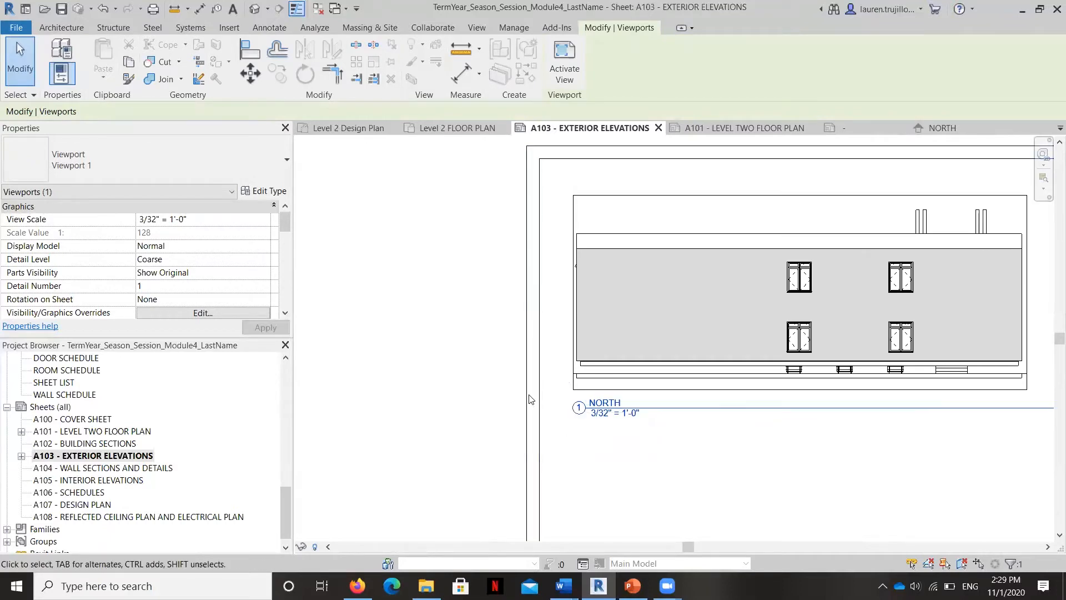
scroll(529, 399, "down", 4)
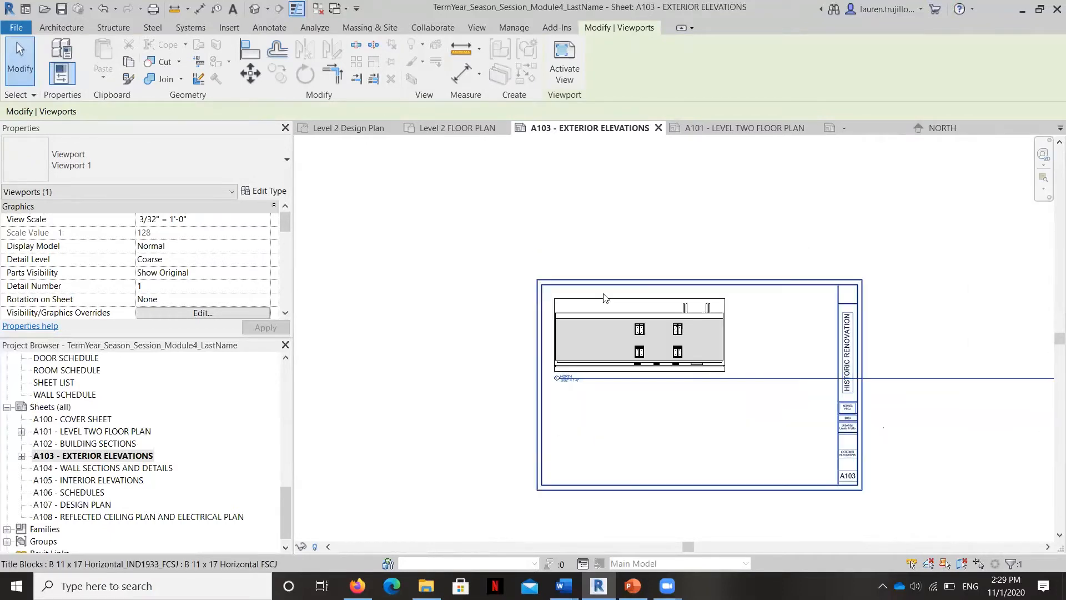
- Shorten the north elevation's title line so it ends beneath the drawing's right edge
left_click(605, 314)
scroll(728, 372, "down", 2)
scroll(814, 373, "down", 2)
scroll(873, 367, "down", 2)
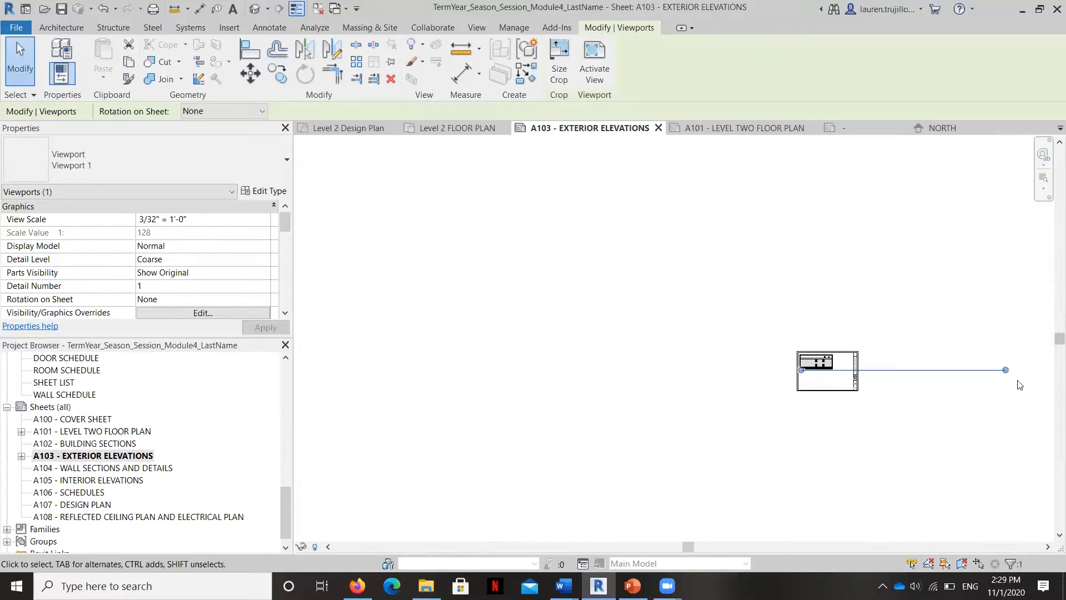
left_click_drag(1005, 373, 832, 372)
scroll(833, 383, "up", 8)
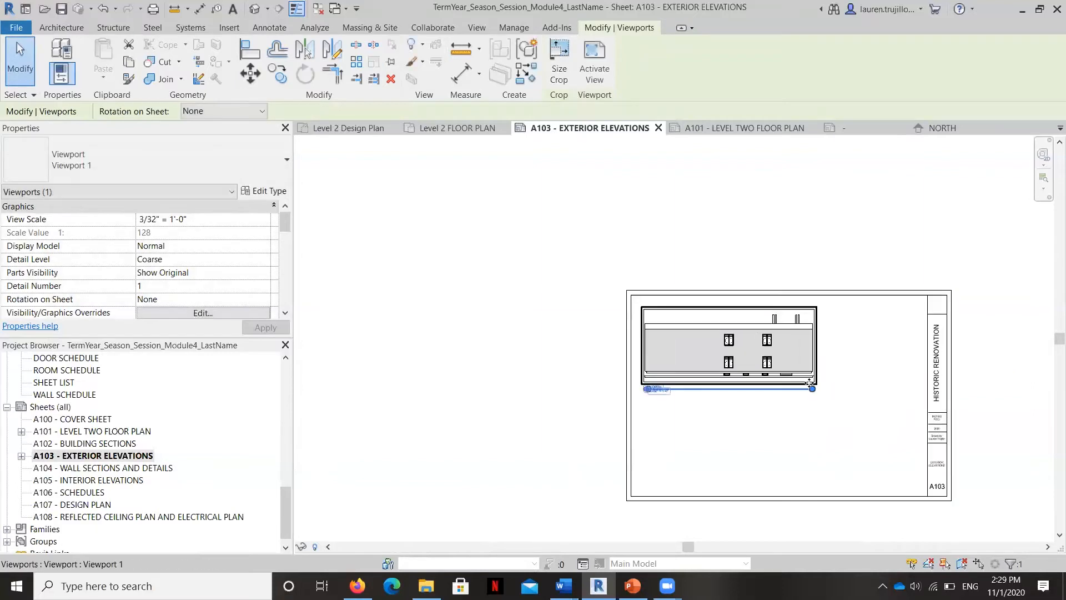
scroll(839, 450, "down", 2)
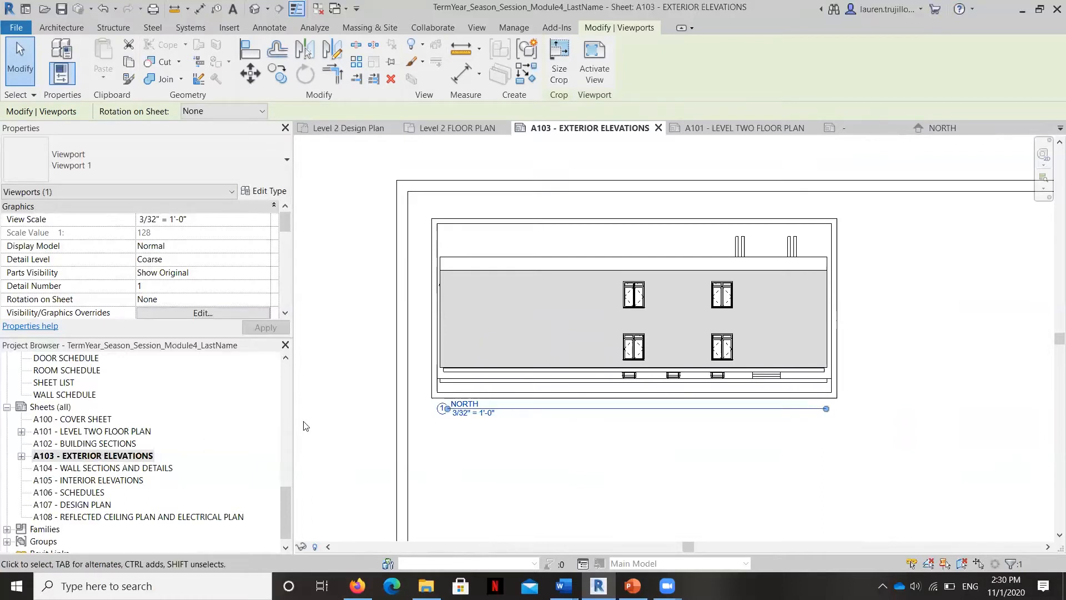
- Rename the north view through its sheet title as EXTERIOR ELEVATION-NORTH
left_click(461, 401)
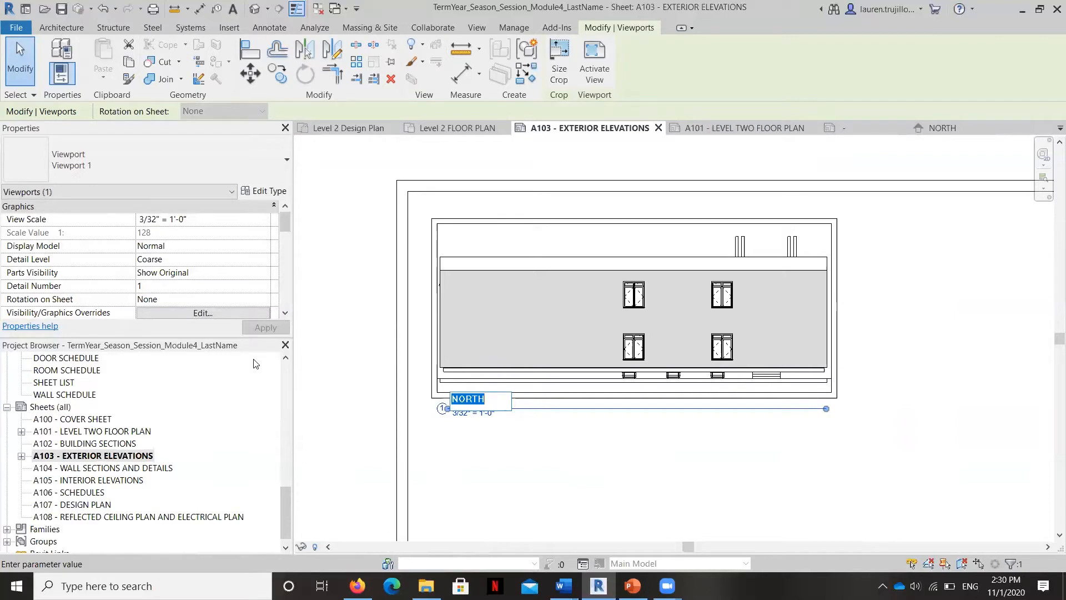
type("EX")
type("TERIOR ELEVATION-")
type("NORTH")
left_click(572, 475)
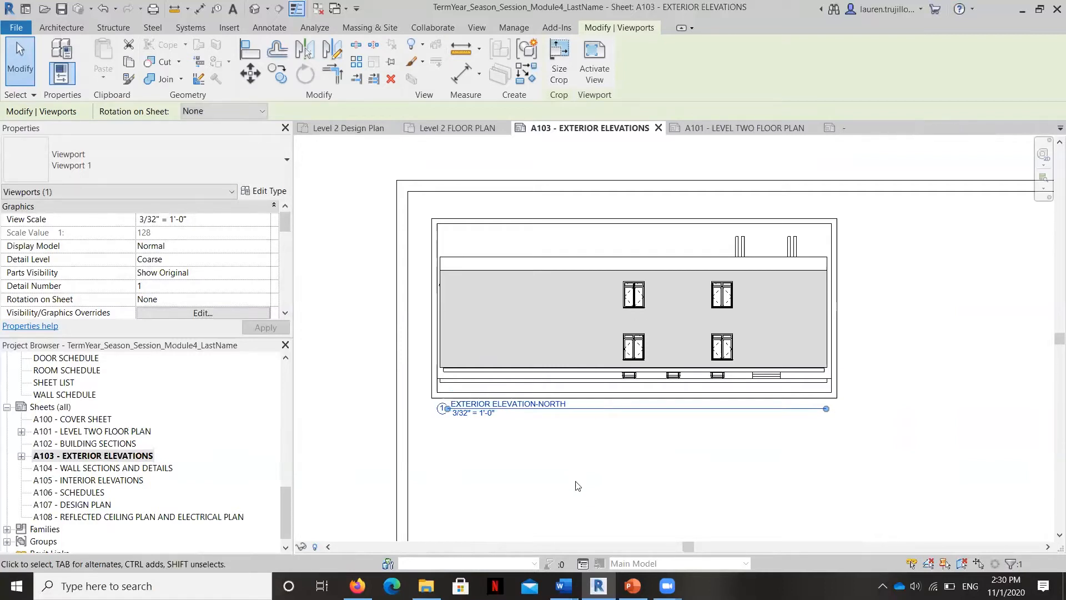
left_click(570, 494)
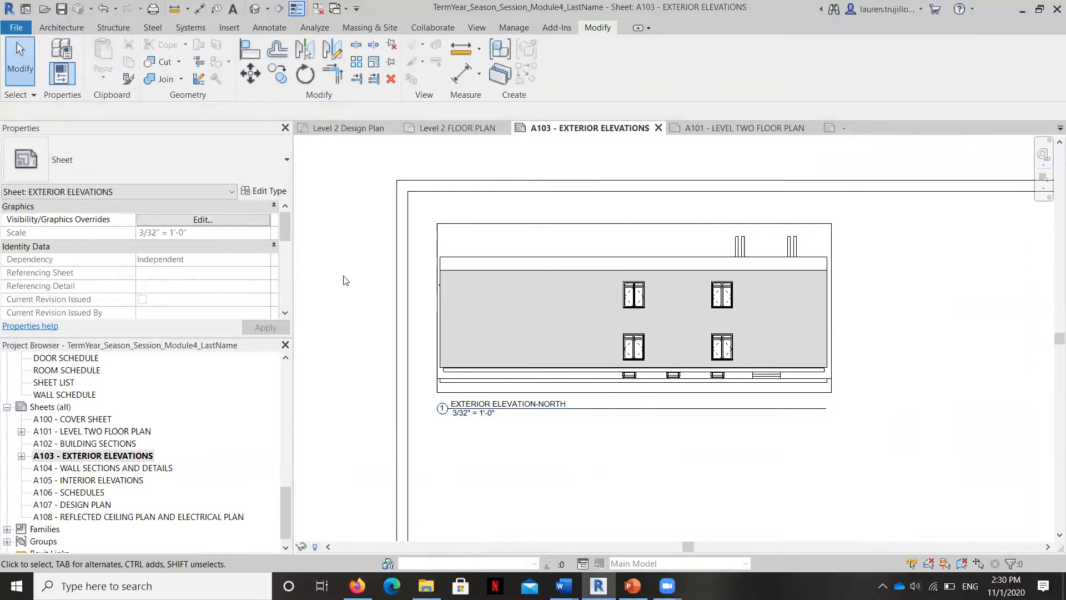
- Place the EAST elevation on the sheet to the right of the north elevation, with the two view titles aligned
scroll(599, 284, "down", 3)
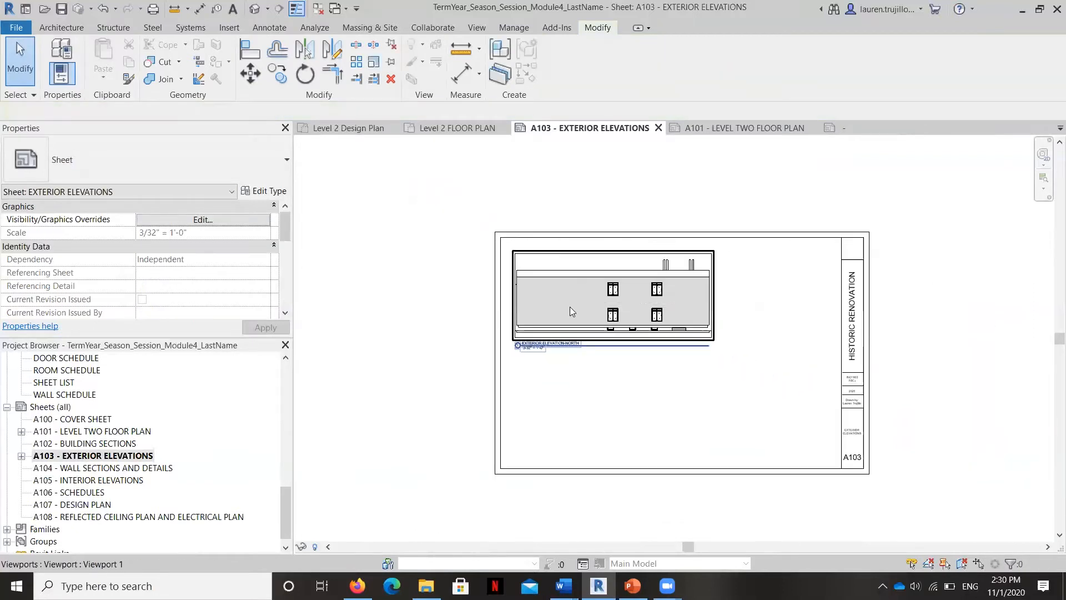
scroll(636, 303, "up", 1)
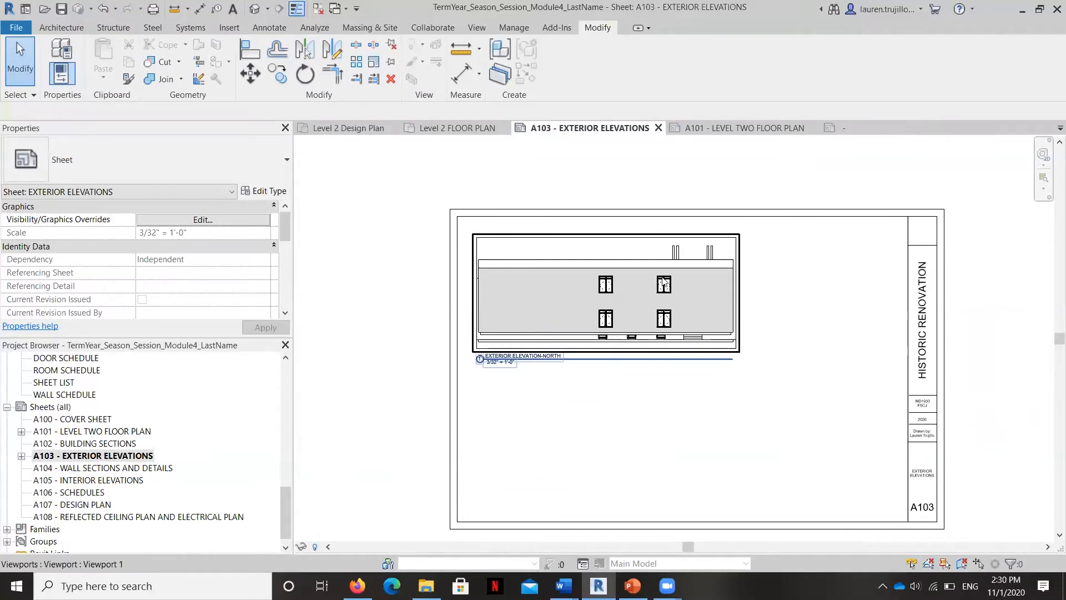
scroll(110, 457, "up", 8)
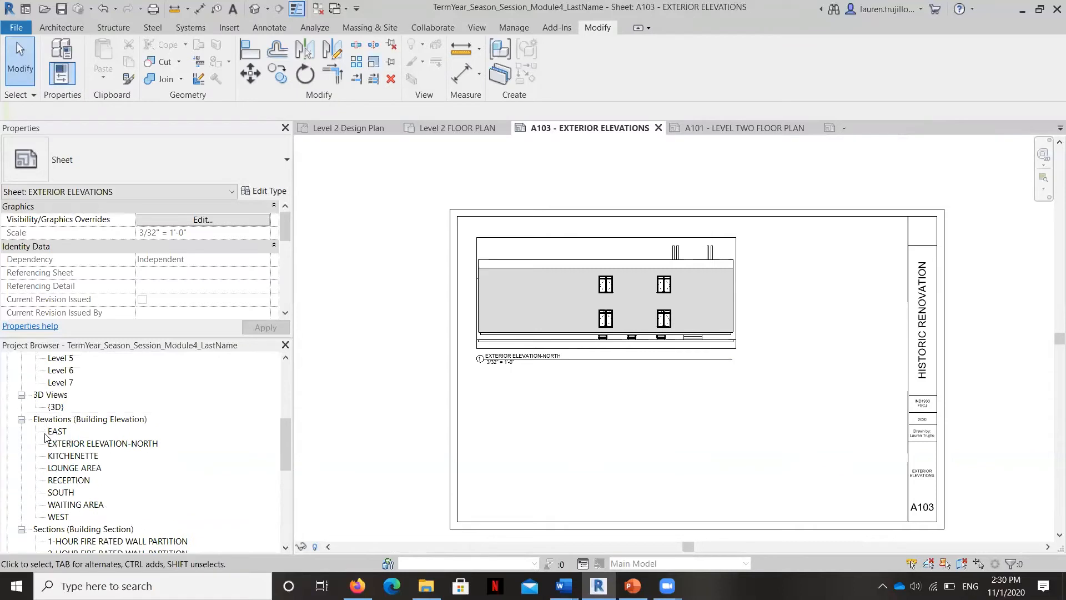
left_click(55, 432)
left_click_drag(54, 432, 794, 308)
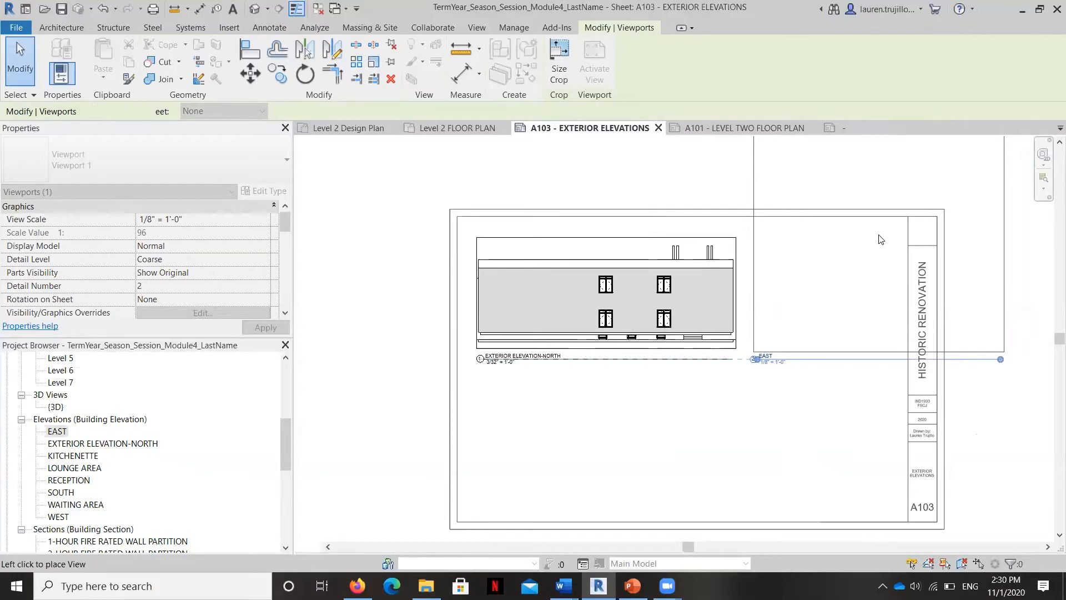
left_click(879, 238)
scroll(481, 399, "down", 1)
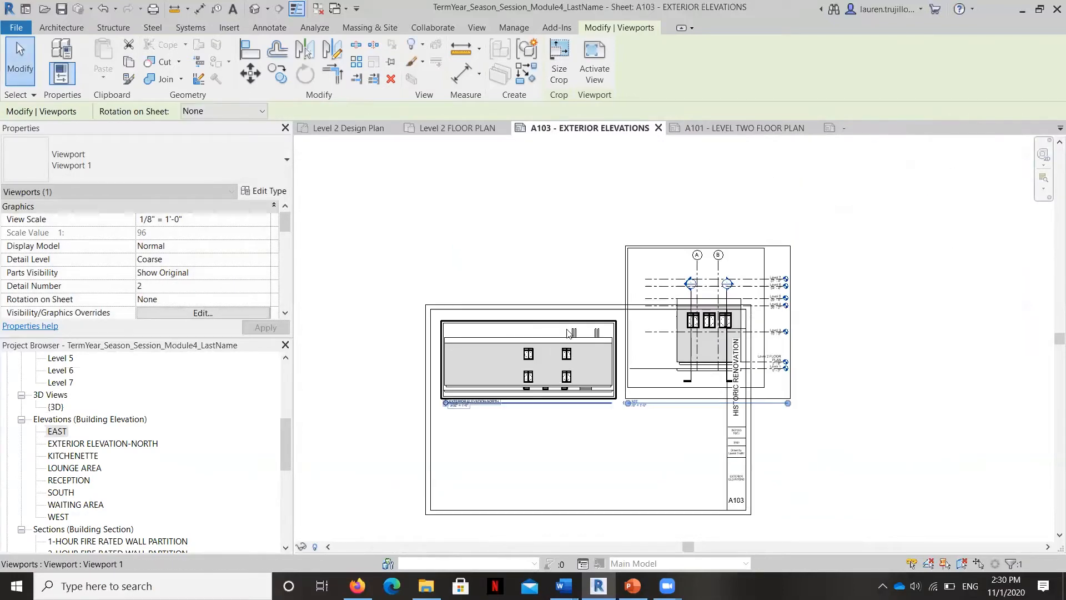
middle_click_drag(814, 147, 720, 217)
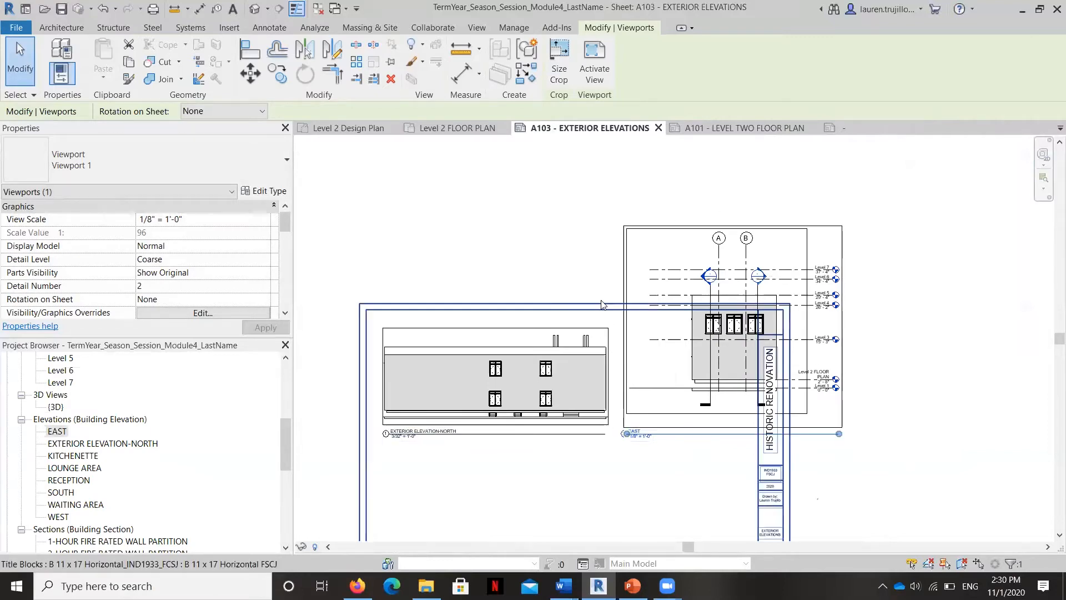
scroll(637, 434, "up", 3)
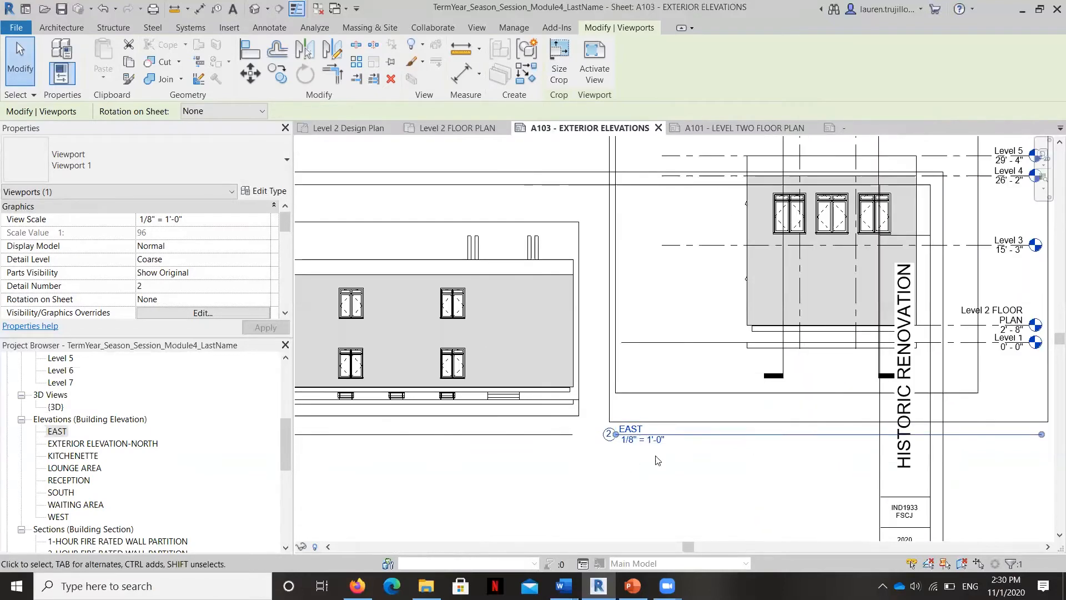
scroll(720, 299, "down", 2)
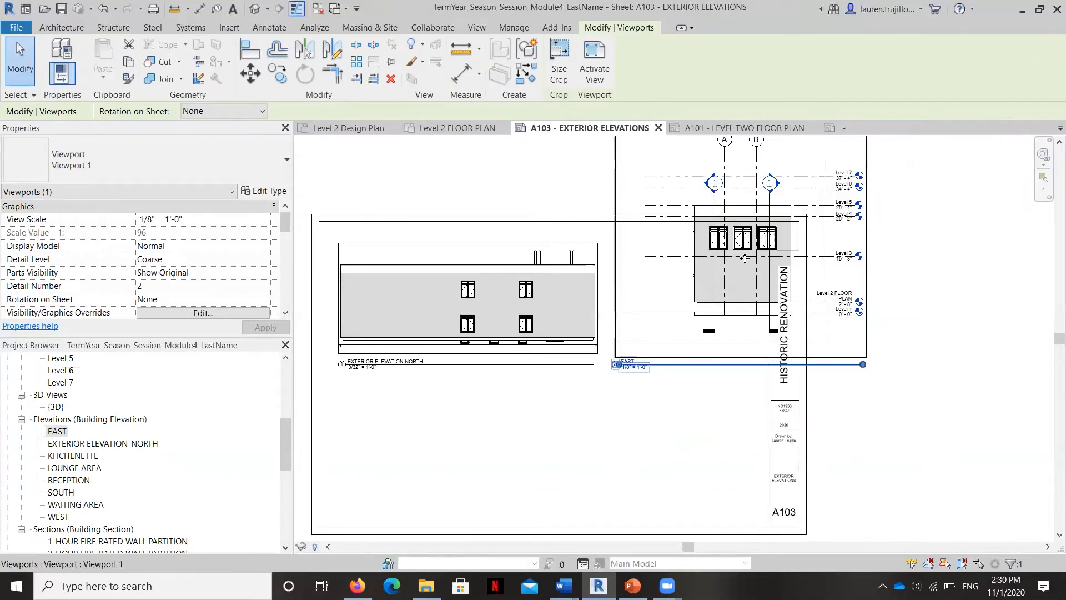
scroll(745, 258, "down", 2)
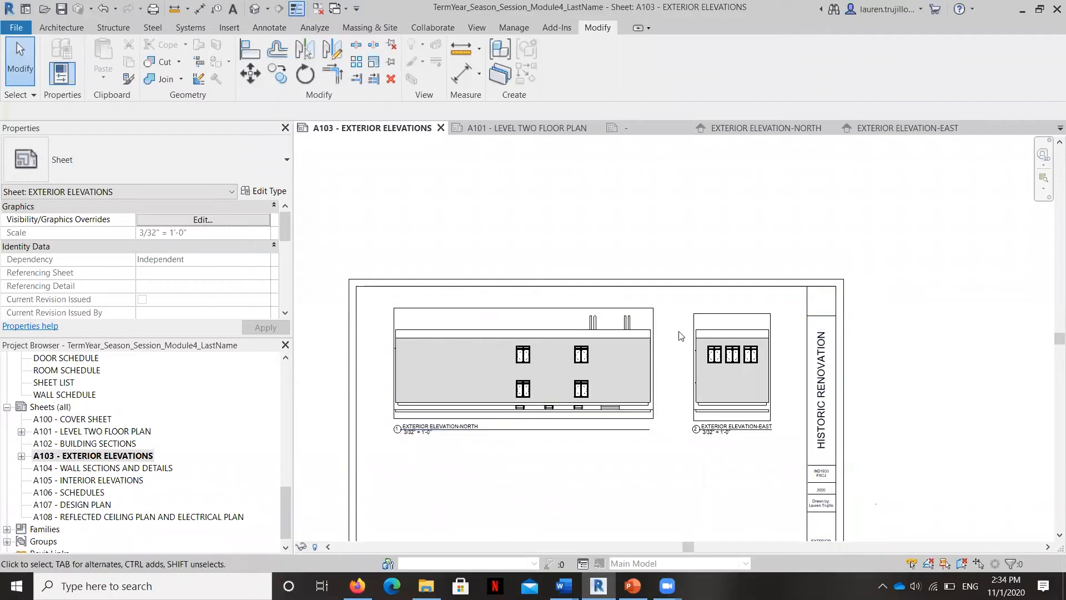
- Nudge the east elevation toward the north elevation until they meet, and check that their roof and wall lines align
scroll(681, 336, "up", 3)
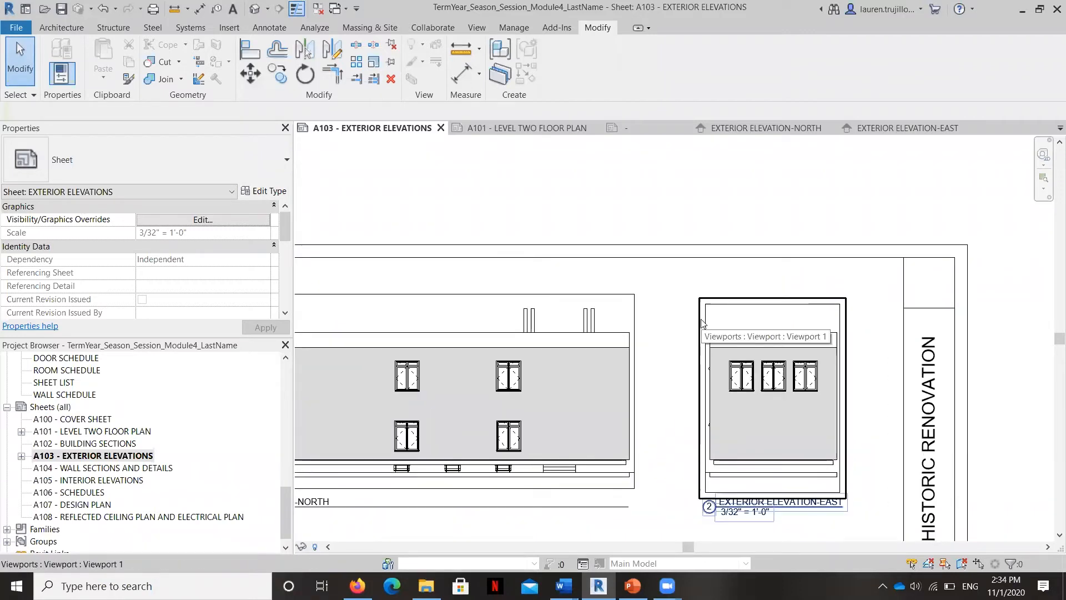
left_click(701, 323)
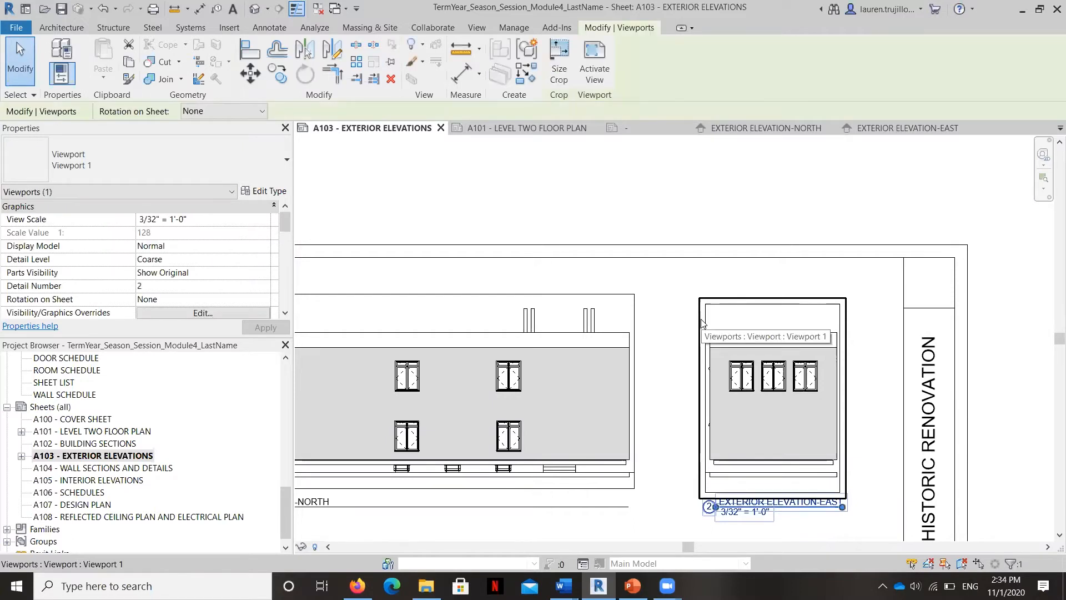
left_click_drag(701, 323, 701, 319)
key("Left")
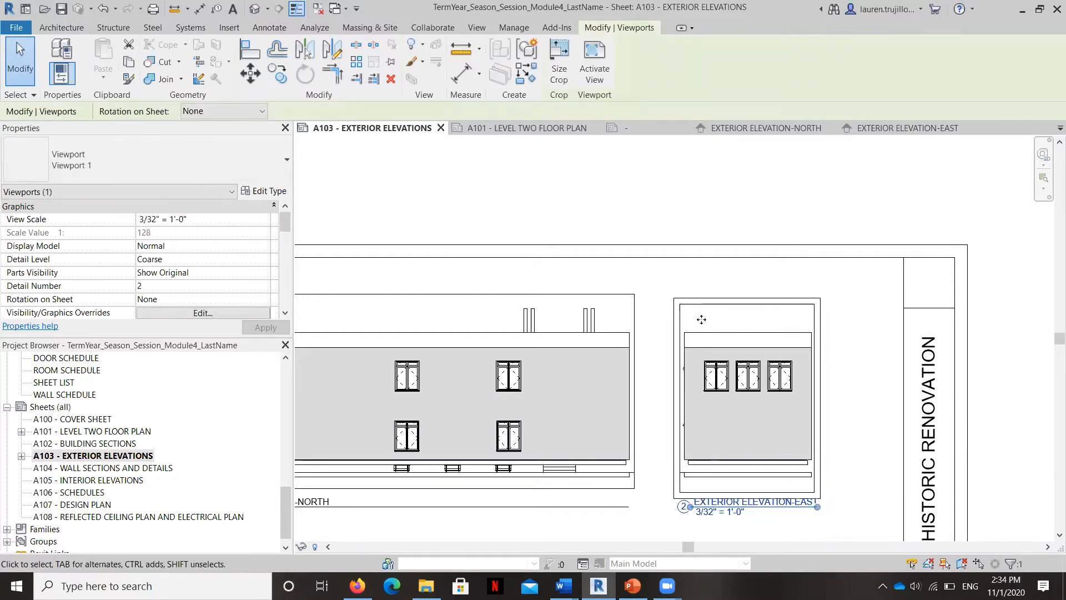
key("Left")
key("Left")
key("Left")
key("Left")
key("Left")
key("Left")
key("Left")
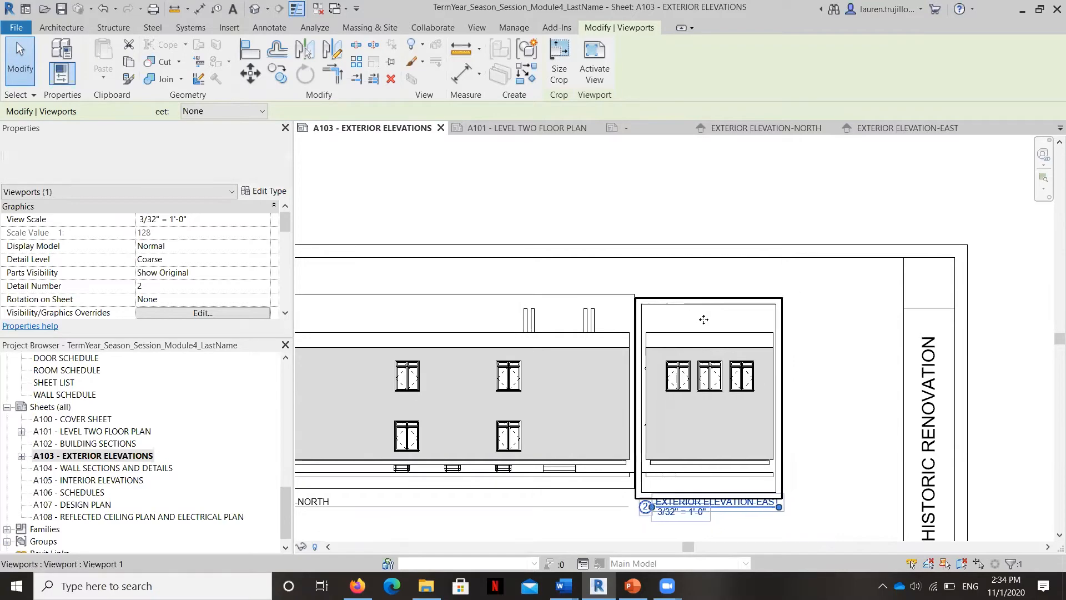
scroll(657, 373, "up", 3)
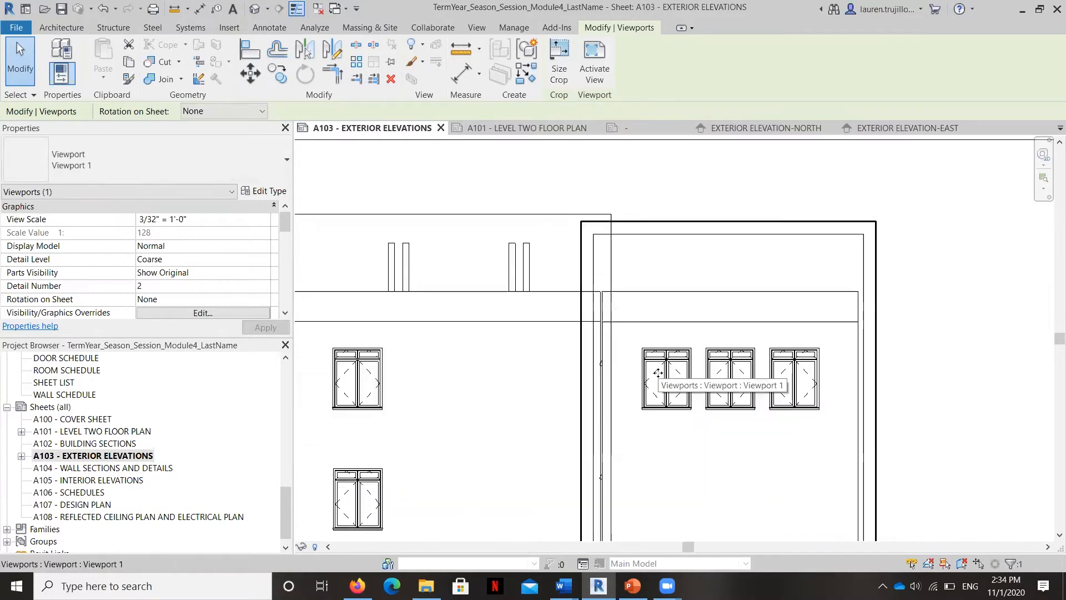
scroll(637, 360, "up", 2)
scroll(636, 360, "down", 5)
- Nudge the east elevation back away from the north elevation, restoring the gap between the two drawings
key("Right")
key("Right")
key("Right")
key("Right")
key("Right")
key("Right")
key("Right")
key("Right")
key("Right")
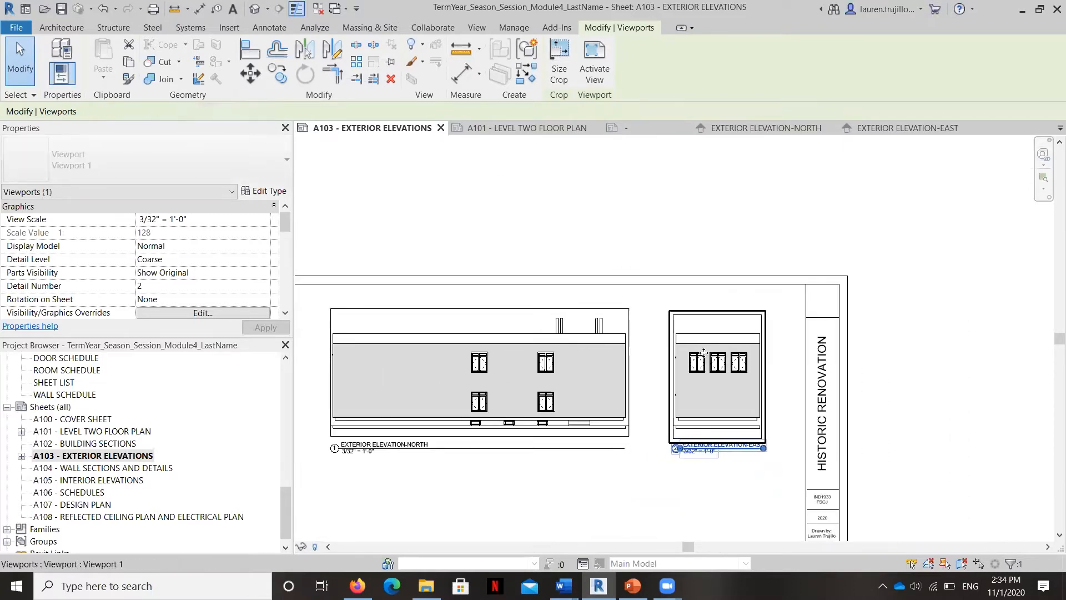
scroll(703, 353, "down", 2)
left_click(640, 344)
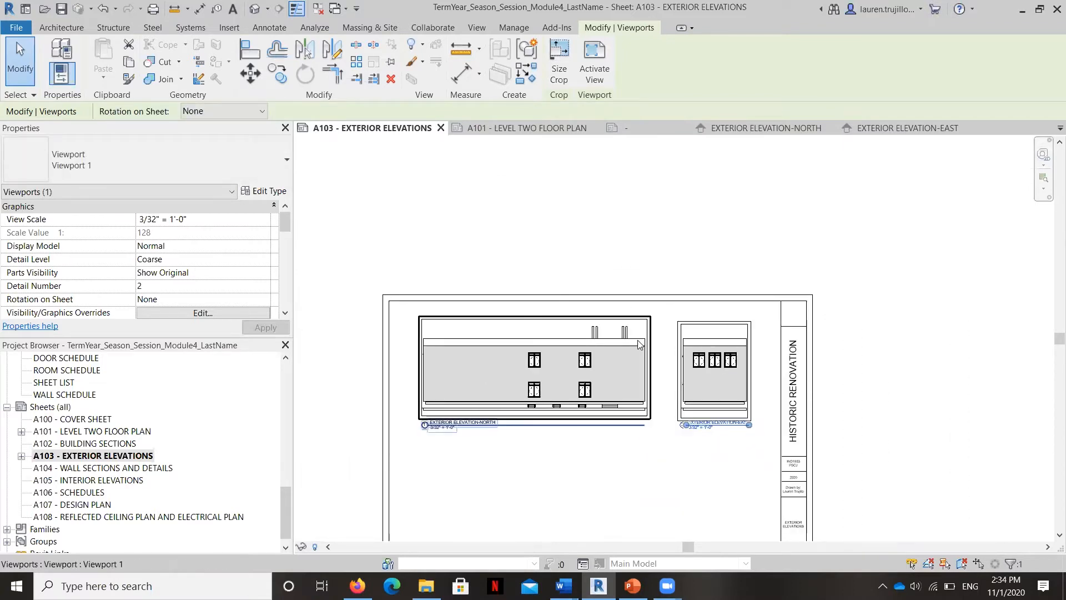
left_click(685, 347)
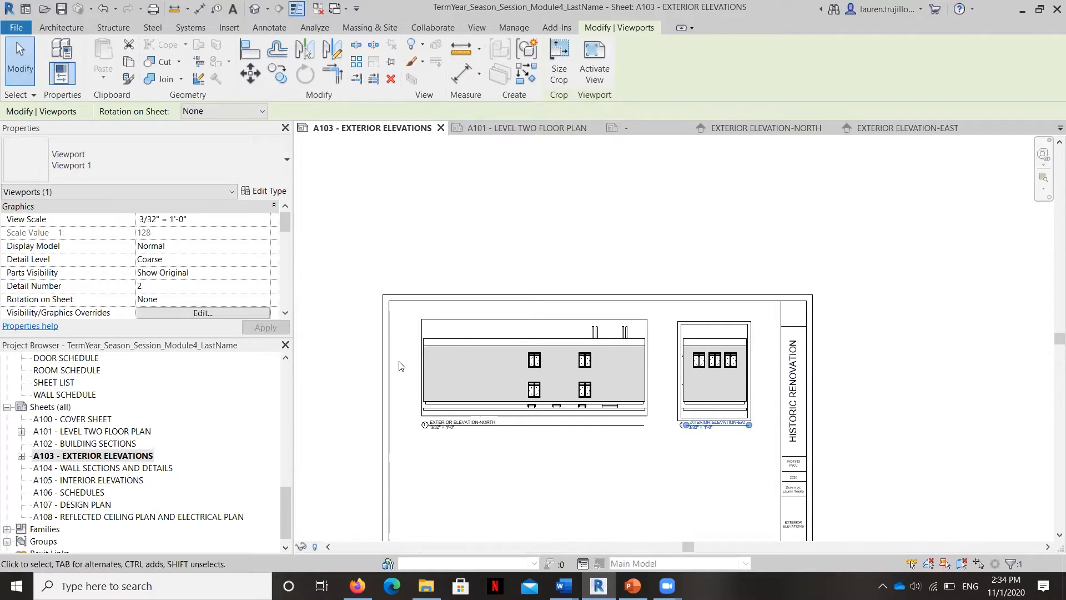
- Activate the north elevation on the sheet, hide its crop boundary as an element in the view, and deactivate the view
scroll(616, 348, "up", 3)
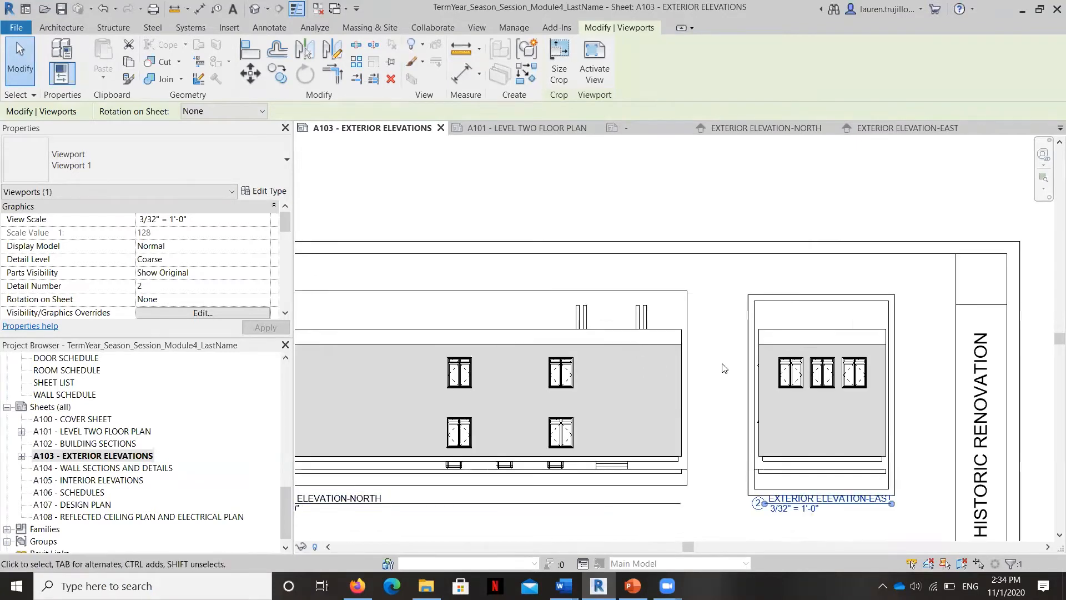
left_click(713, 350)
double_click(682, 308)
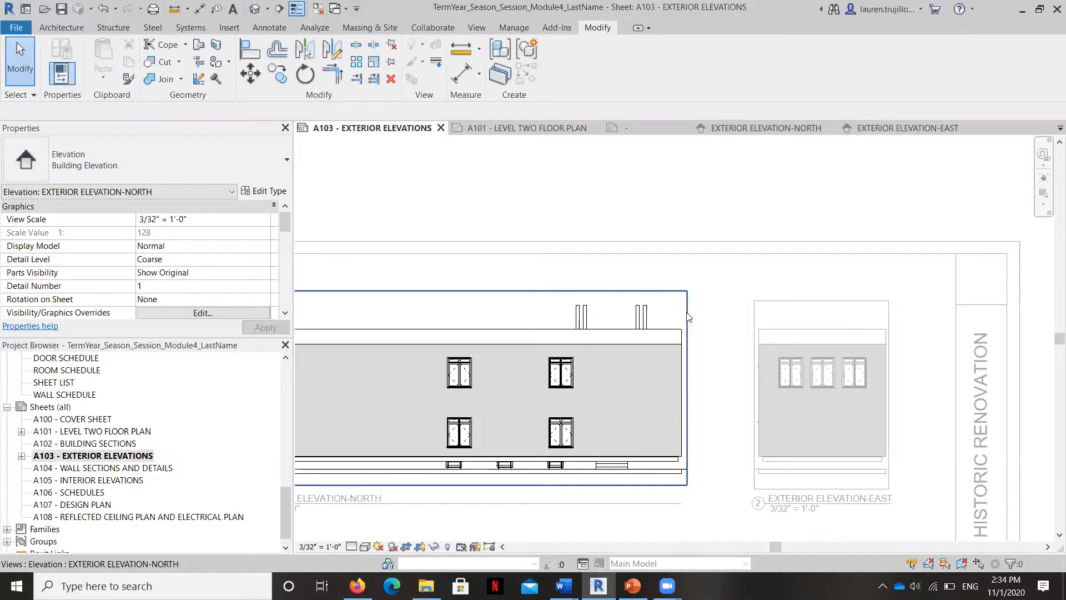
left_click(687, 318)
right_click(686, 323)
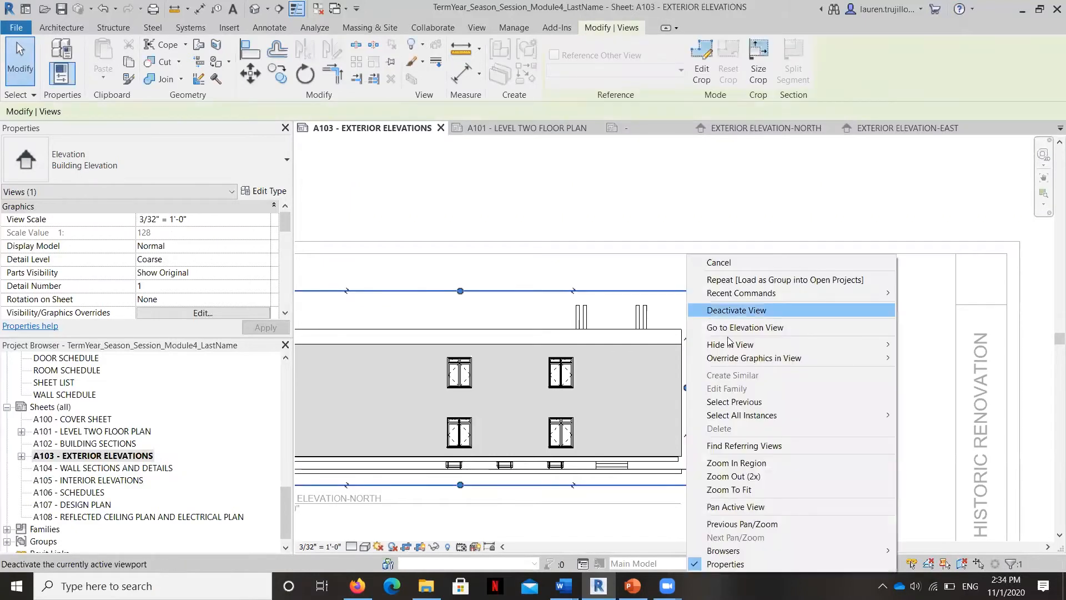
mouse_move(729, 346)
left_click(931, 345)
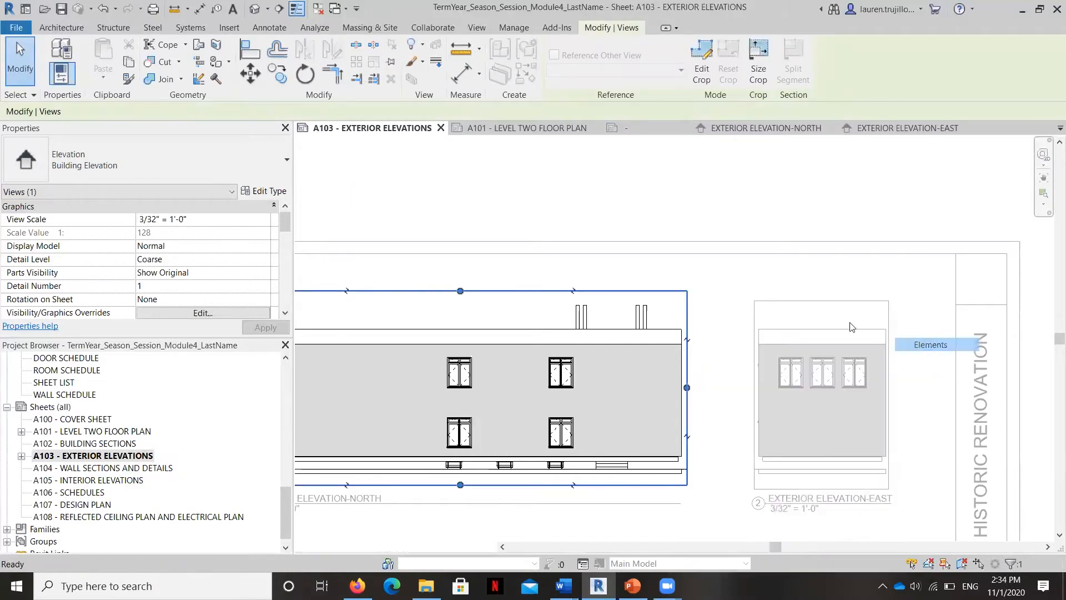
double_click(741, 219)
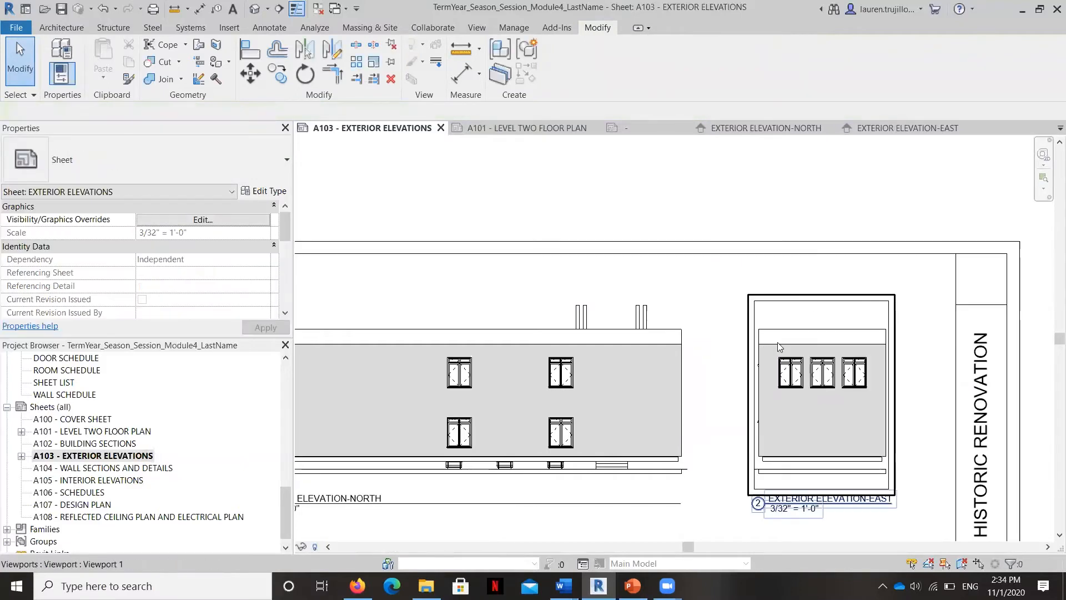
- Activate the east elevation on the sheet, hide its crop boundary as an element in the view, and deactivate the view
double_click(798, 315)
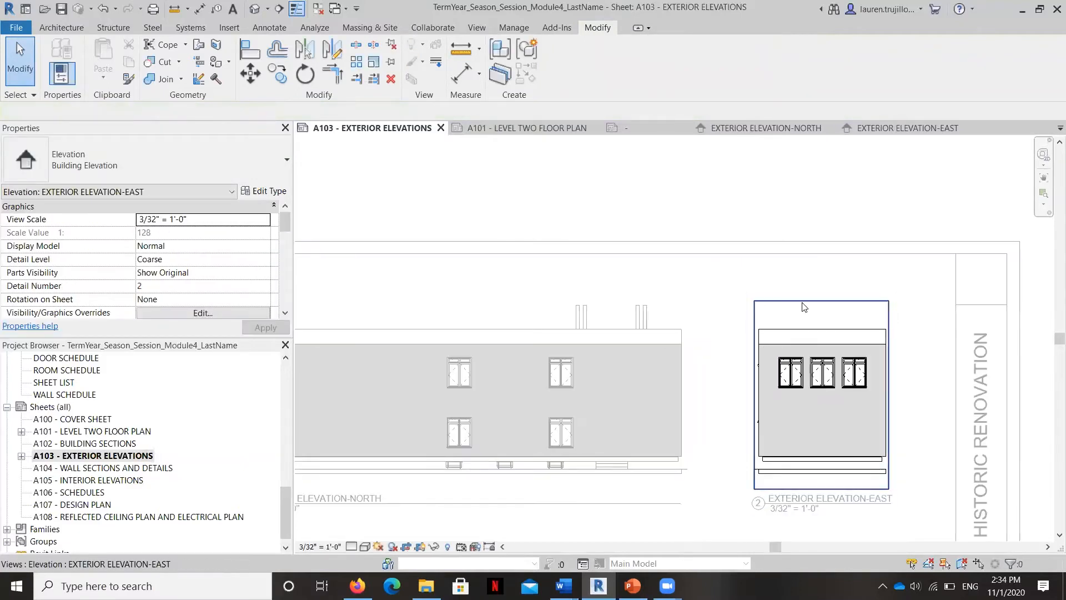
left_click(802, 301)
right_click(802, 305)
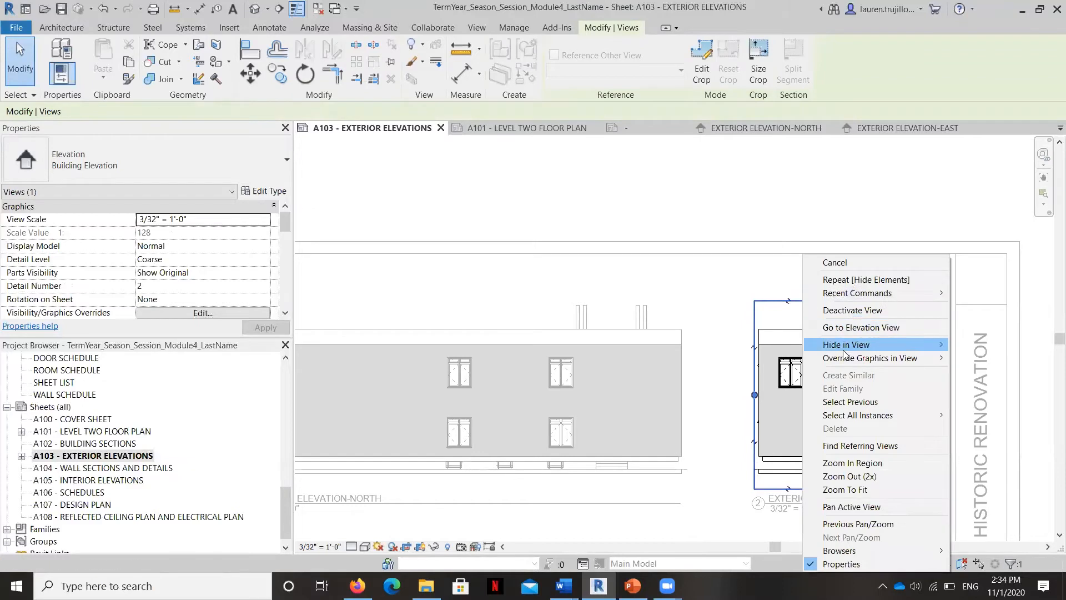
mouse_move(899, 344)
left_click(985, 346)
scroll(792, 304, "down", 5)
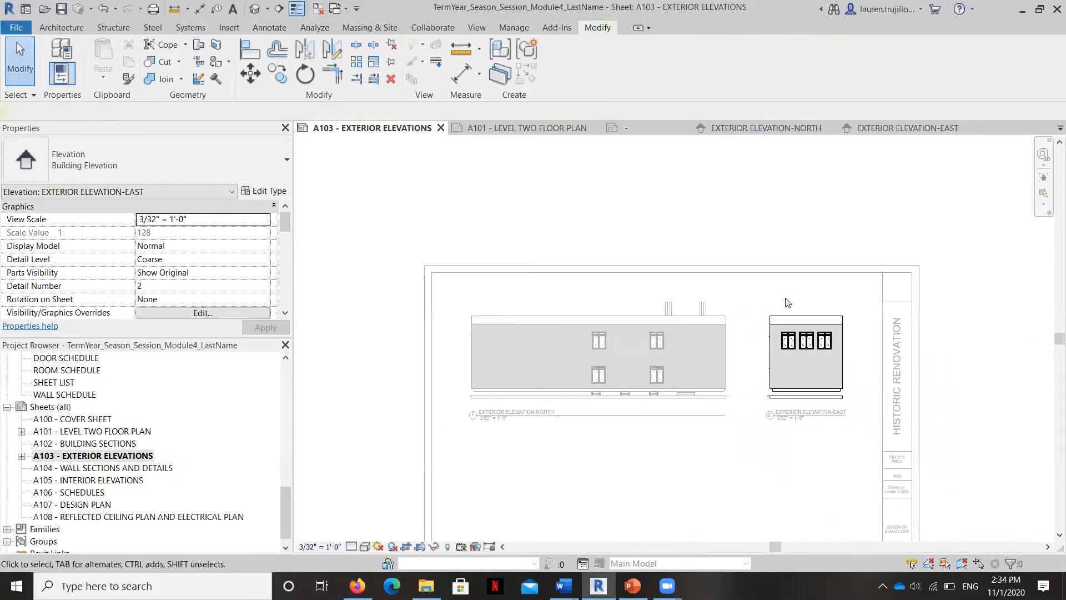
double_click(726, 316)
scroll(726, 316, "up", 3)
scroll(389, 230, "down", 3)
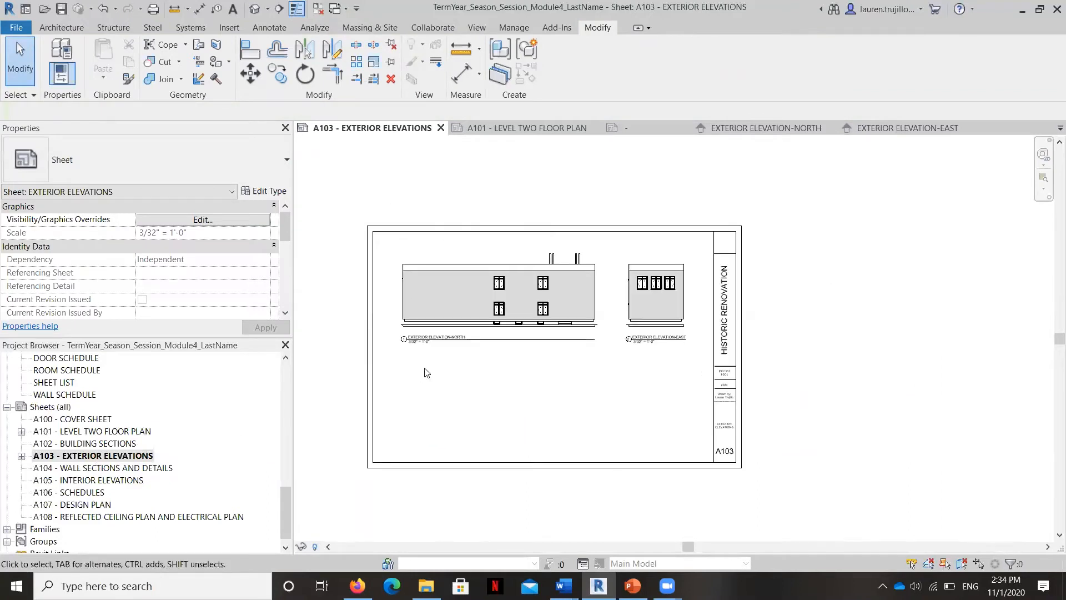
scroll(633, 344, "up", 3)
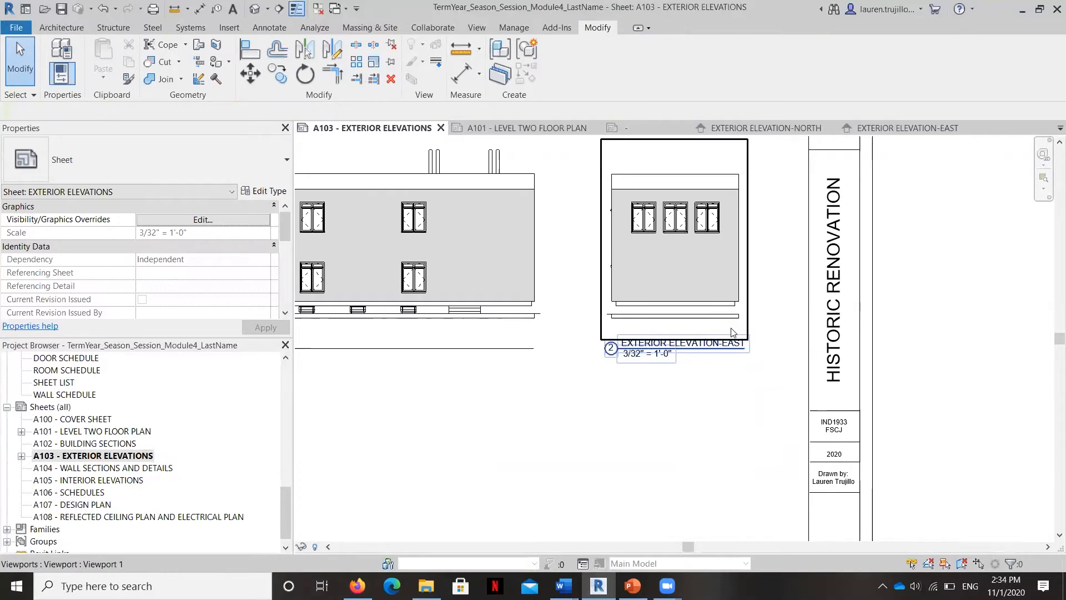
scroll(735, 330, "down", 4)
scroll(60, 423, "up", 5)
scroll(59, 423, "up", 2)
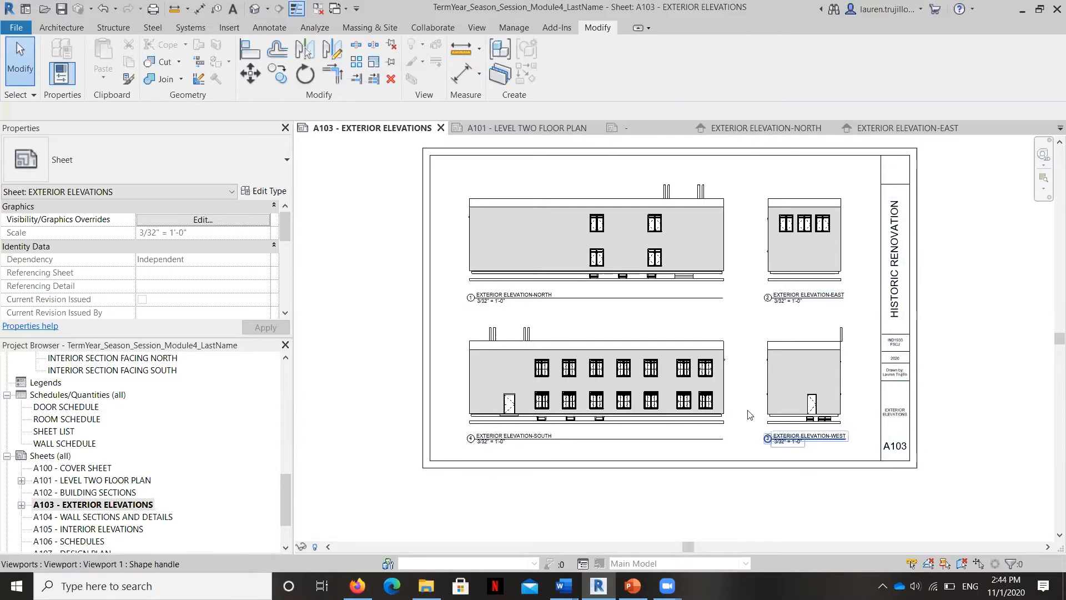
- Change the west elevation's detail number to 3A to free the number 3 on the sheet
scroll(789, 437, "up", 3)
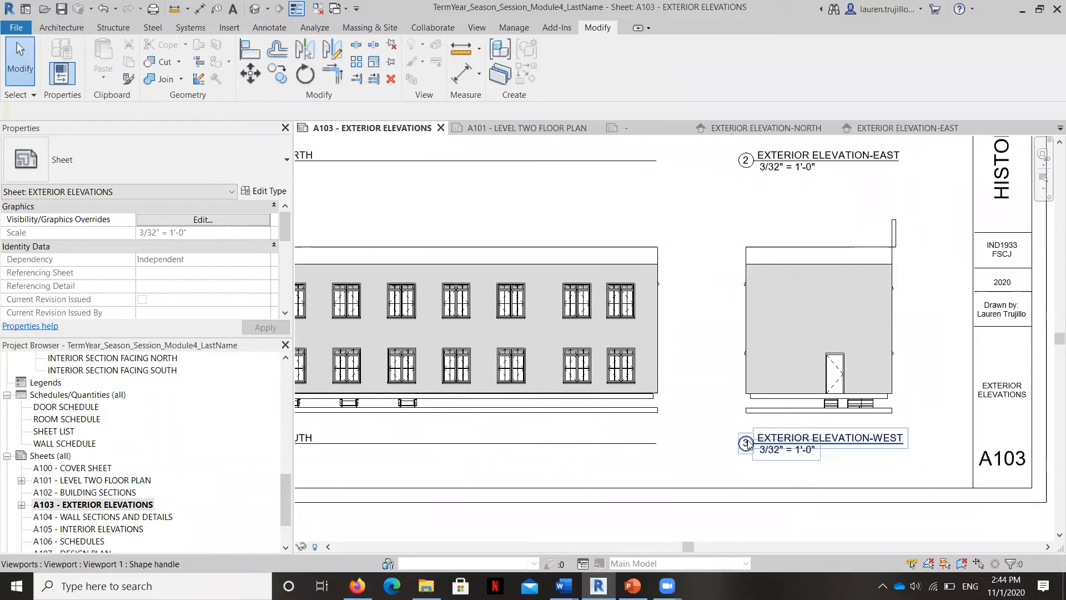
left_click(749, 442)
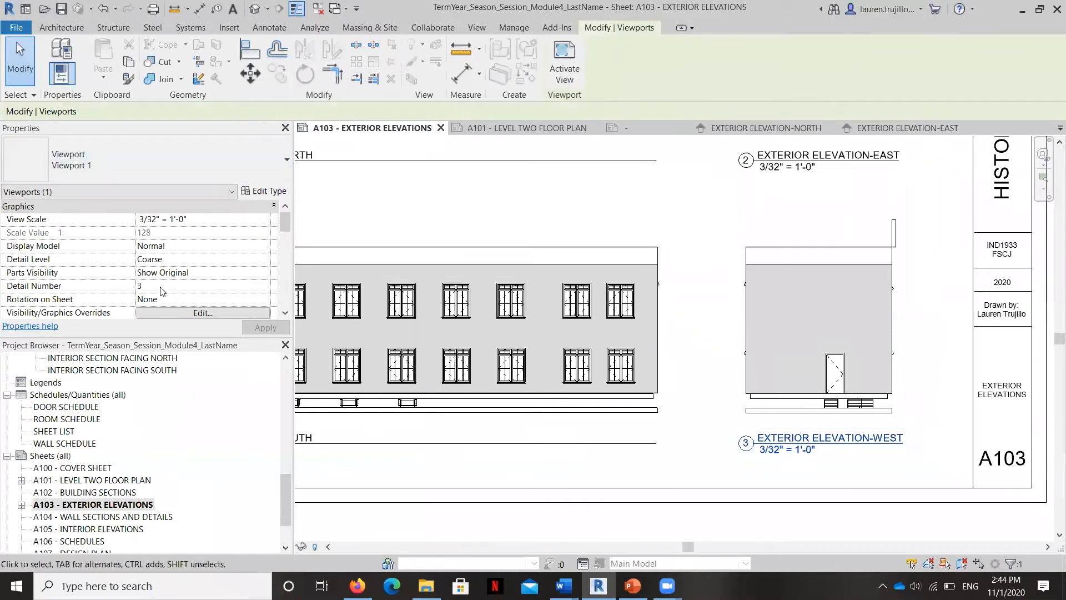
type("A")
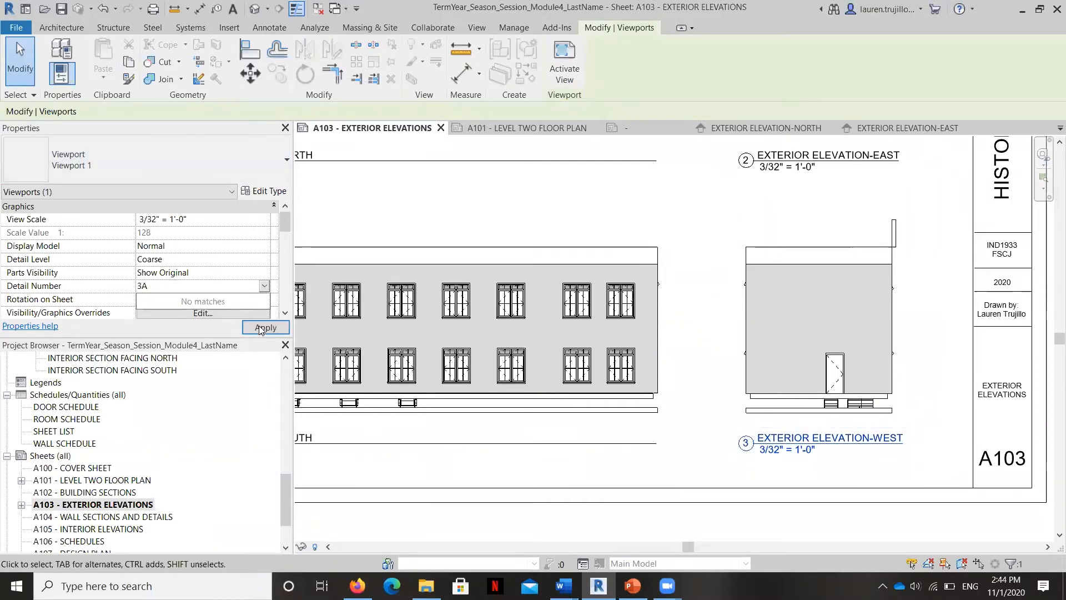
left_click(266, 327)
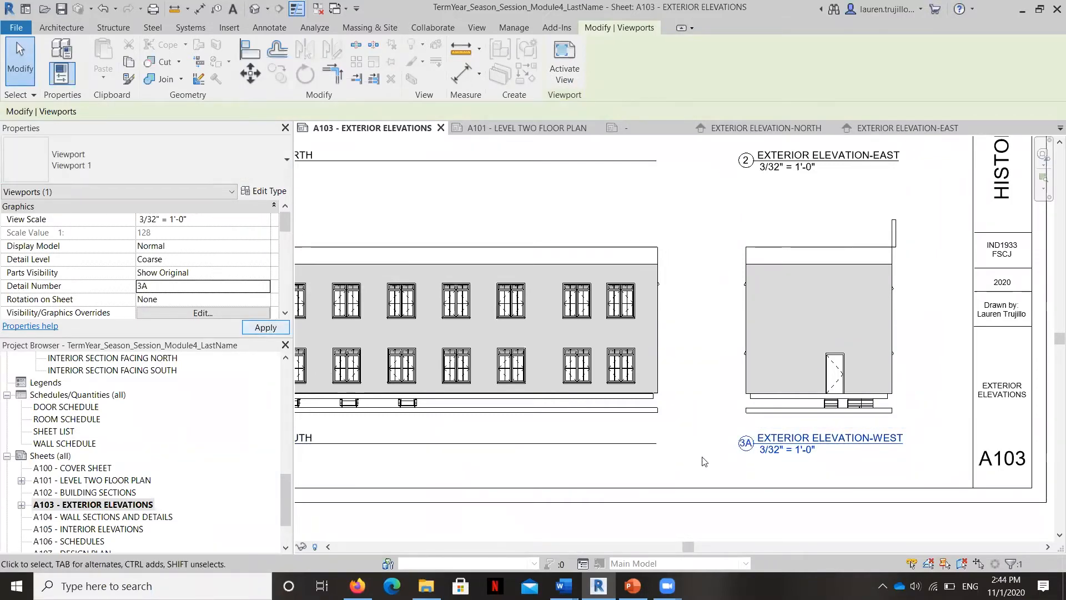
- Set the south elevation's detail number to 3
scroll(666, 444, "down", 2)
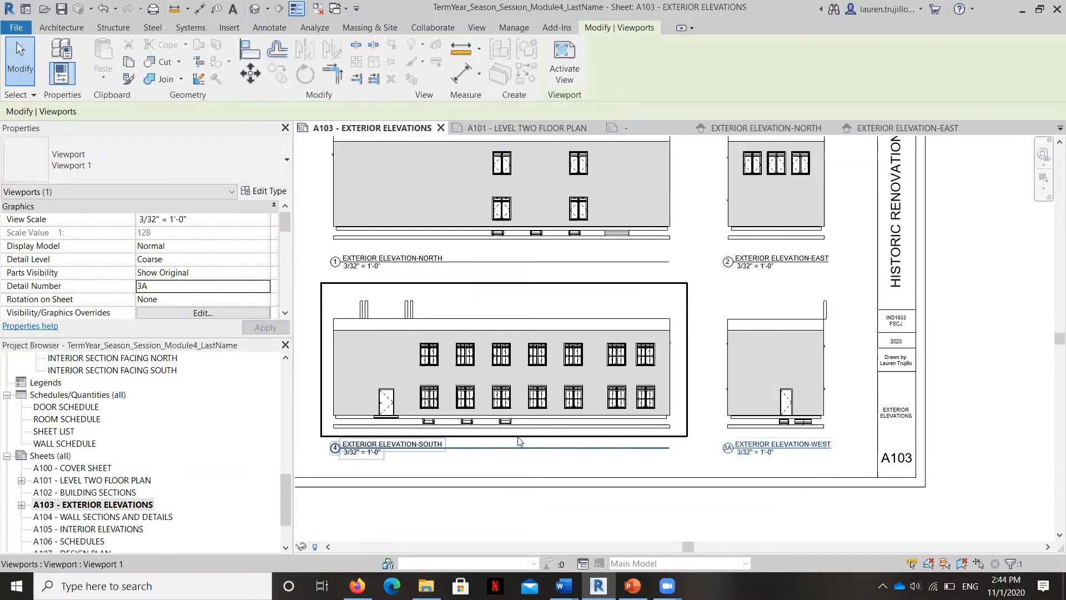
scroll(337, 451, "up", 2)
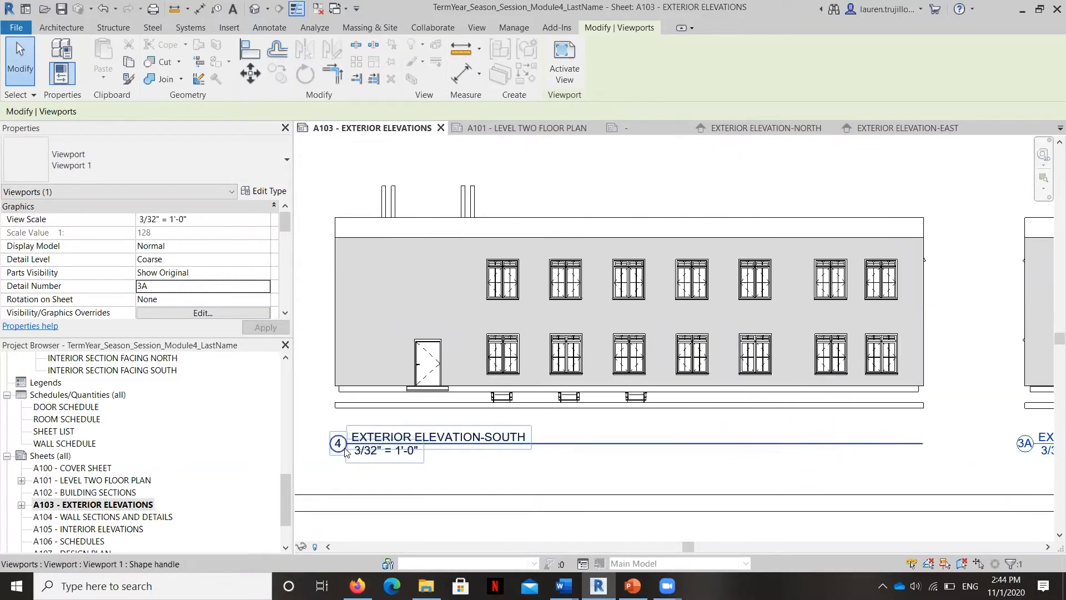
left_click(340, 447)
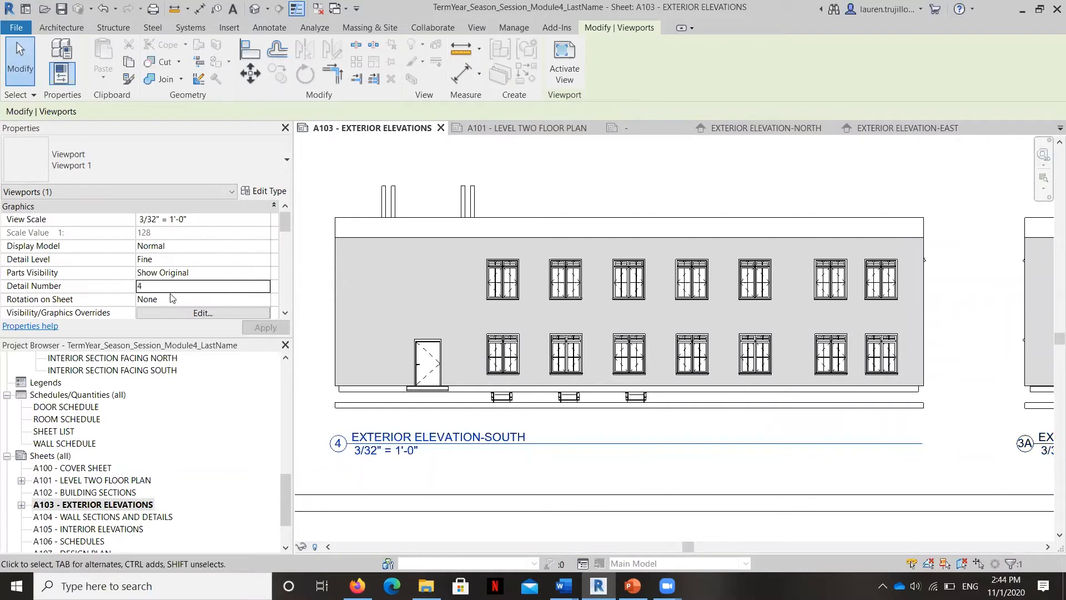
double_click(146, 284)
type("3")
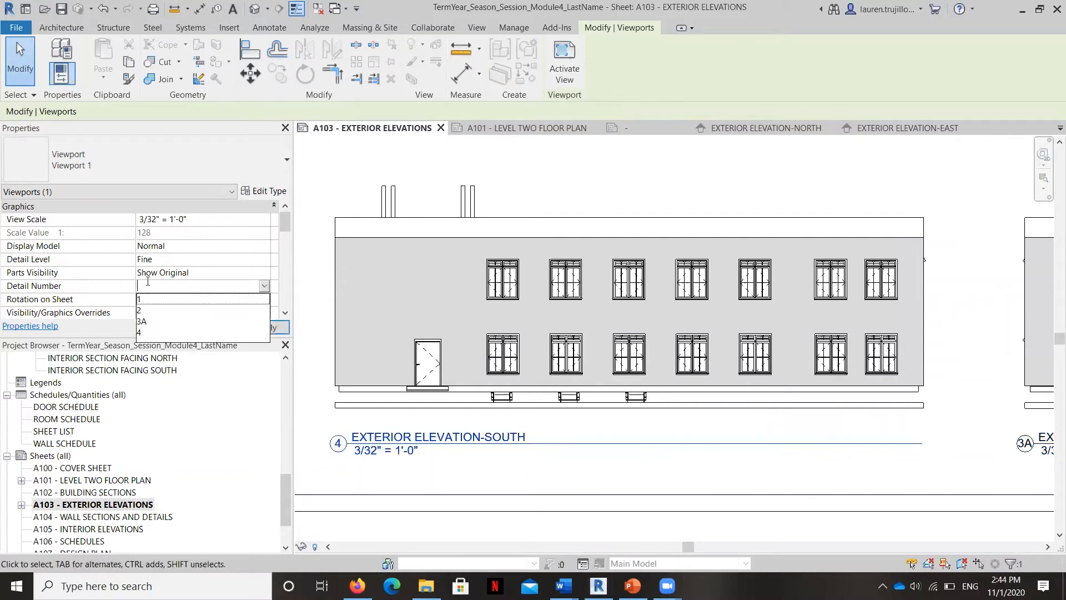
key("Return")
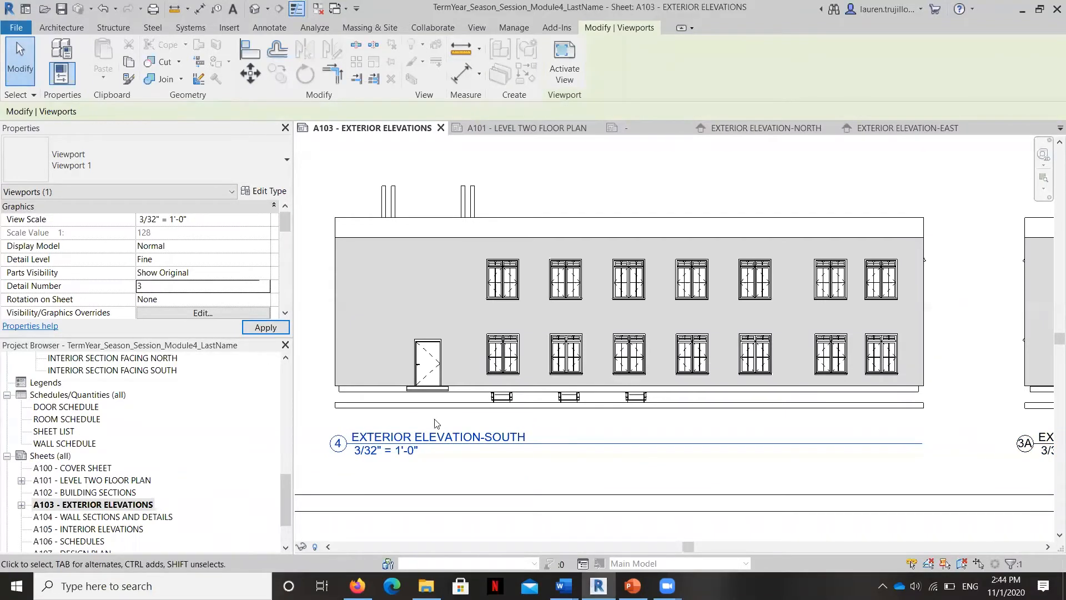
- Set the west elevation's detail number to 4
scroll(583, 434, "down", 3)
scroll(584, 432, "up", 4)
left_click(483, 392)
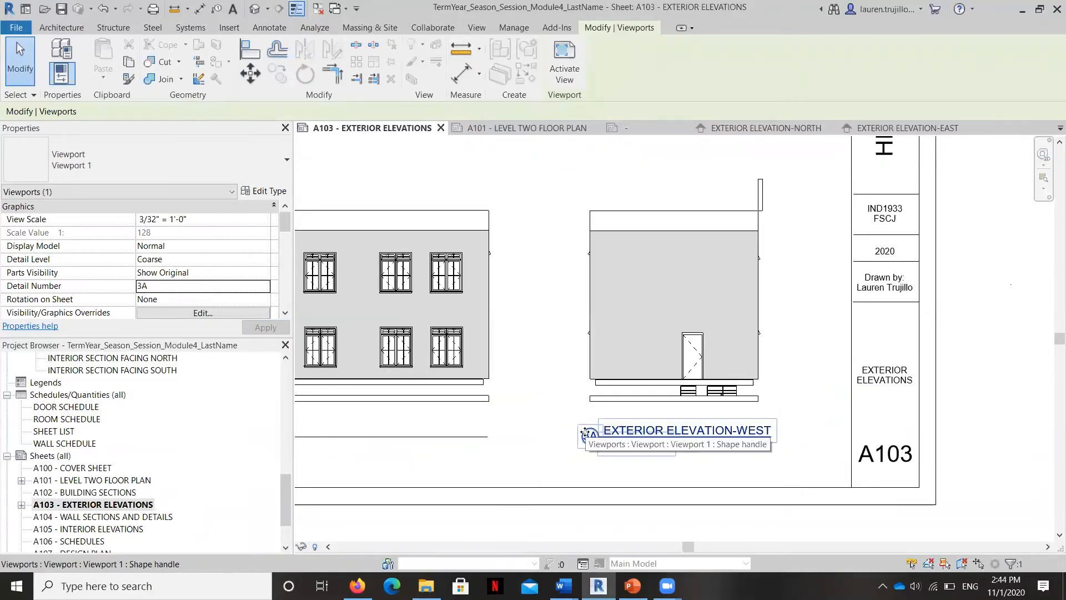
left_click(150, 286)
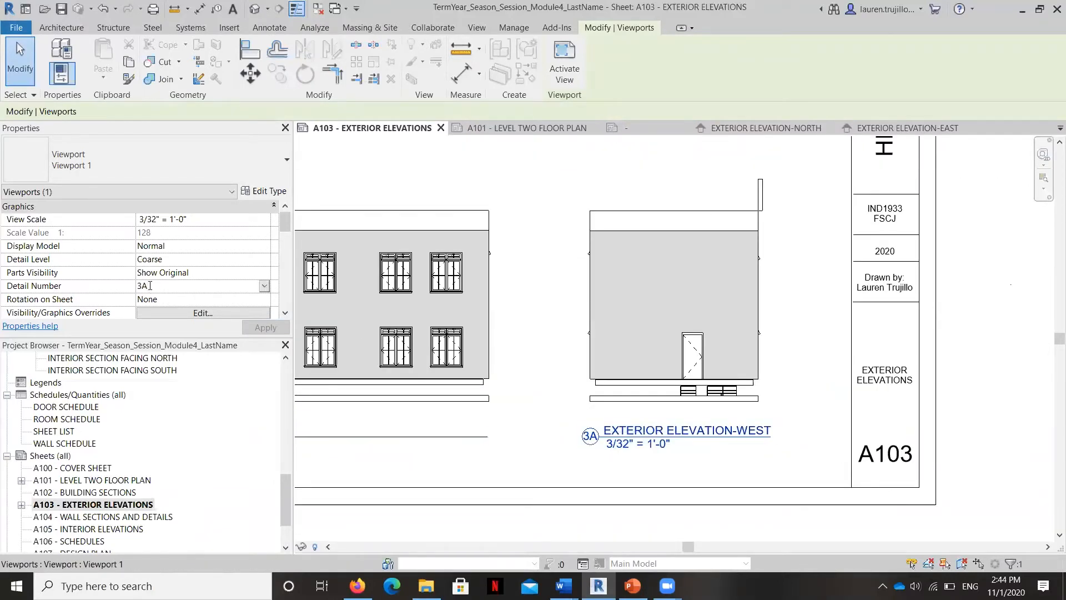
key("BackSpace")
key("BackSpace")
type("4")
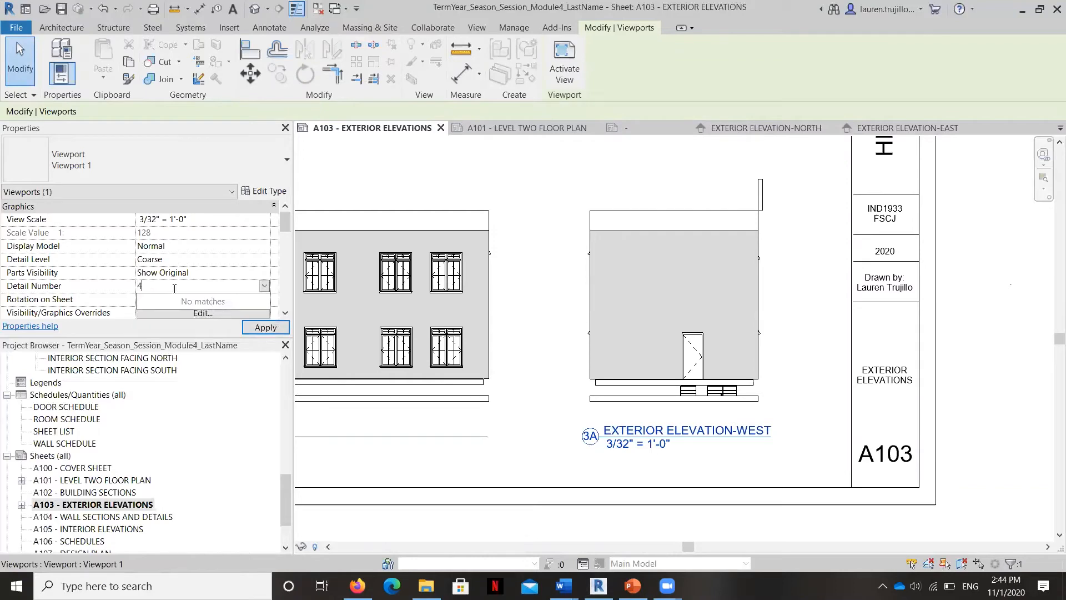
- Set the detail number of the EXTERIOR ELEVATION-WEST viewport to 4
left_click(266, 328)
scroll(577, 458, "down", 4)
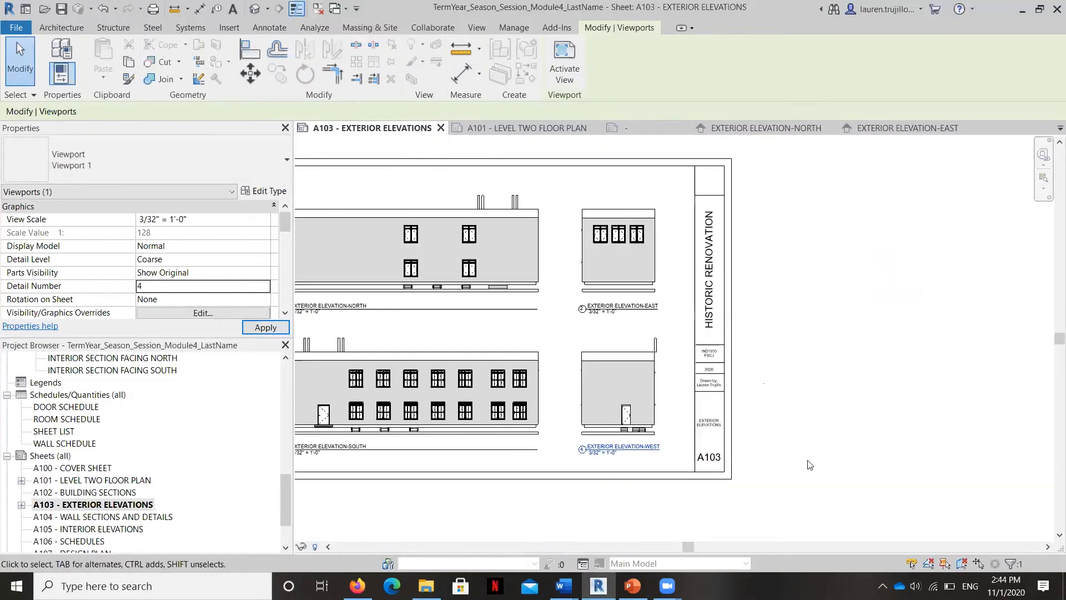
scroll(810, 465, "down", 2)
- Nudge the EXTERIOR ELEVATION-EAST and EXTERIOR ELEVATION-WEST viewports together one increment to the left, away from the title block
left_click(429, 271)
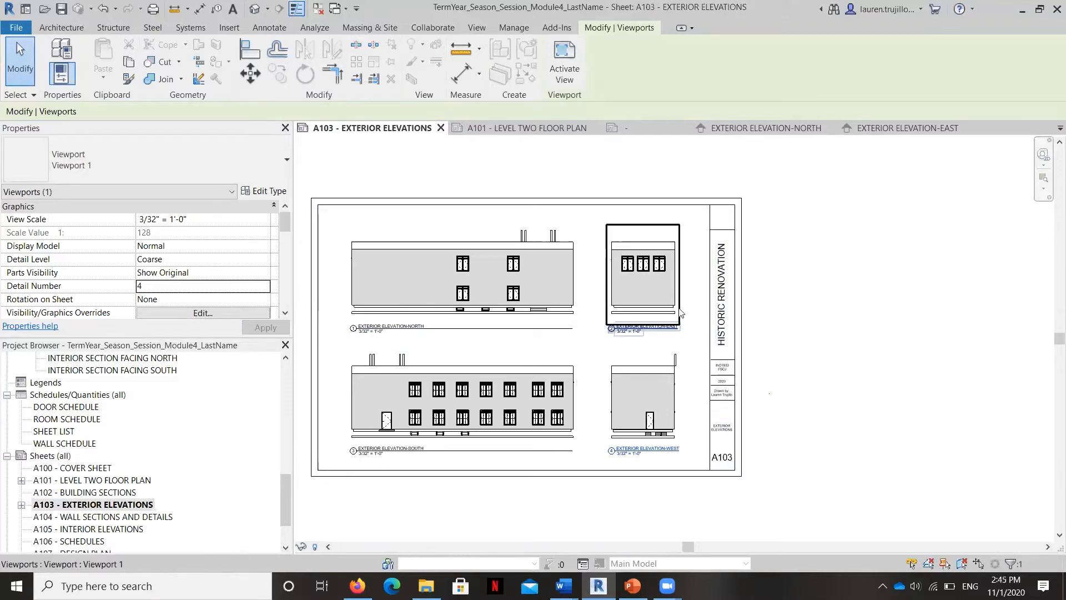
left_click_drag(699, 462, 600, 228)
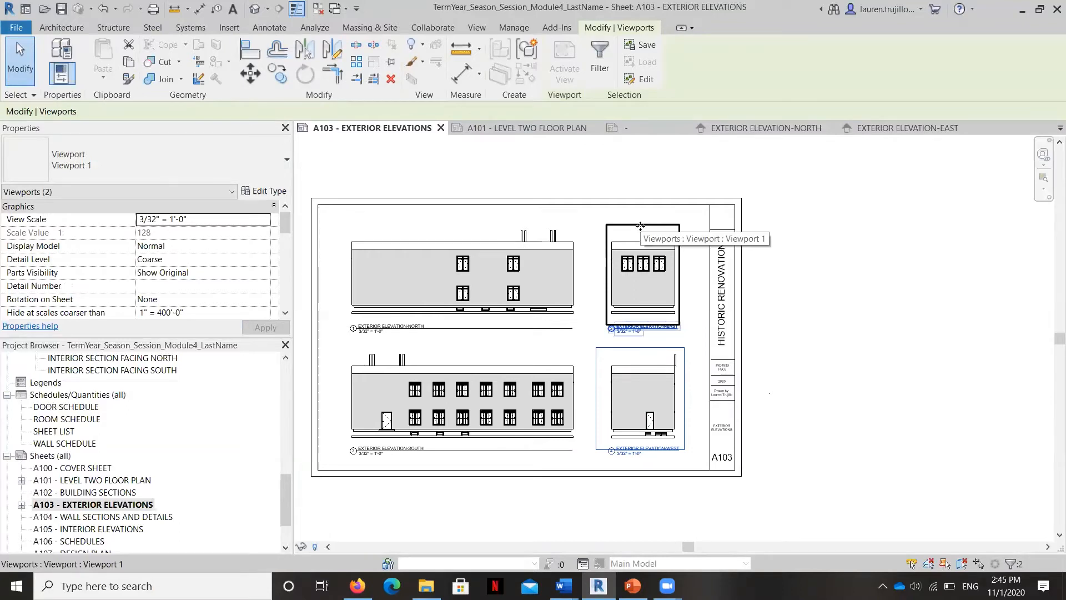
key("Left")
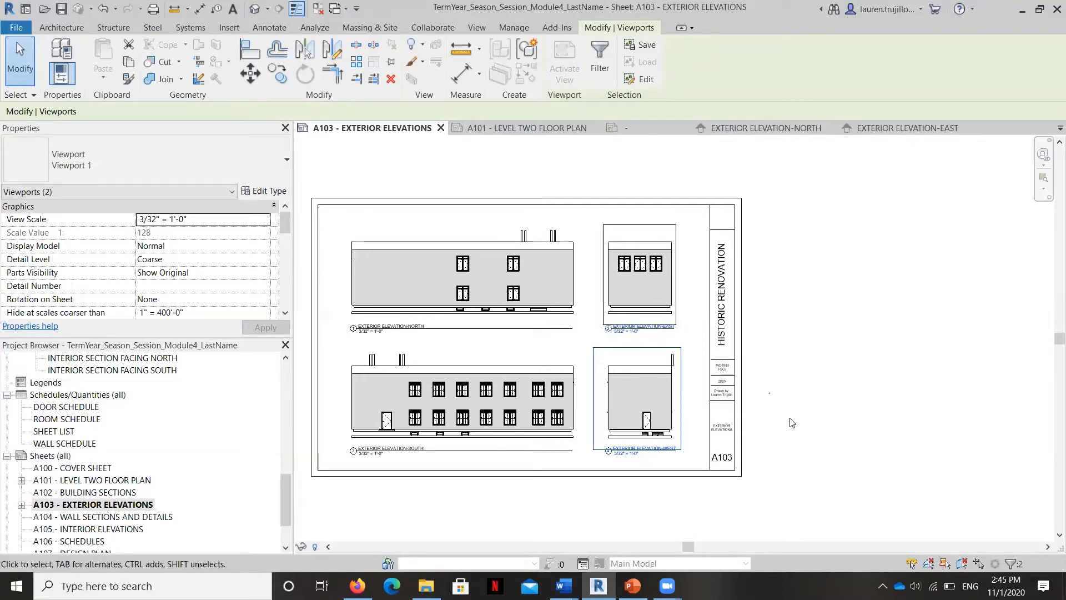
left_click(871, 433)
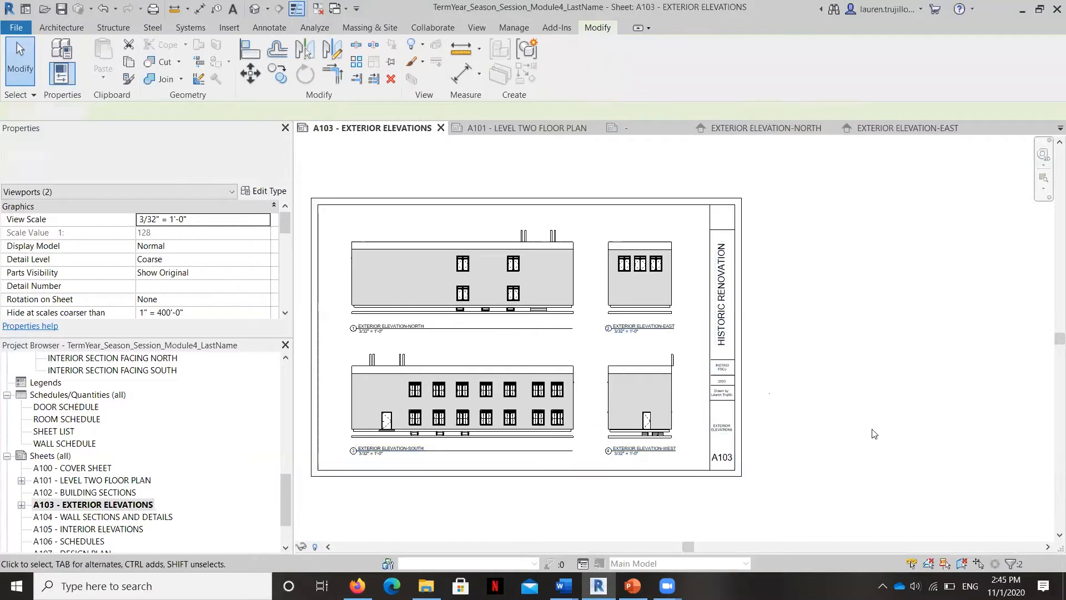
- Nudge the EXTERIOR ELEVATION-SOUTH and EXTERIOR ELEVATION-WEST viewports two increments upward on the sheet, keeping them level with each other
left_click(604, 385)
left_click(532, 389, "ctrl")
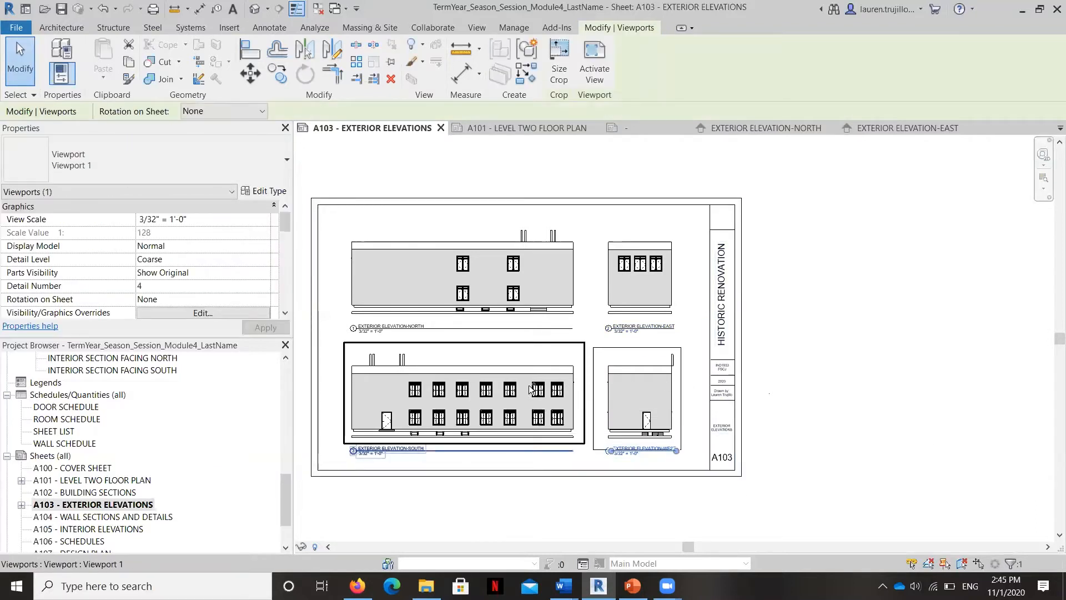
key("Up")
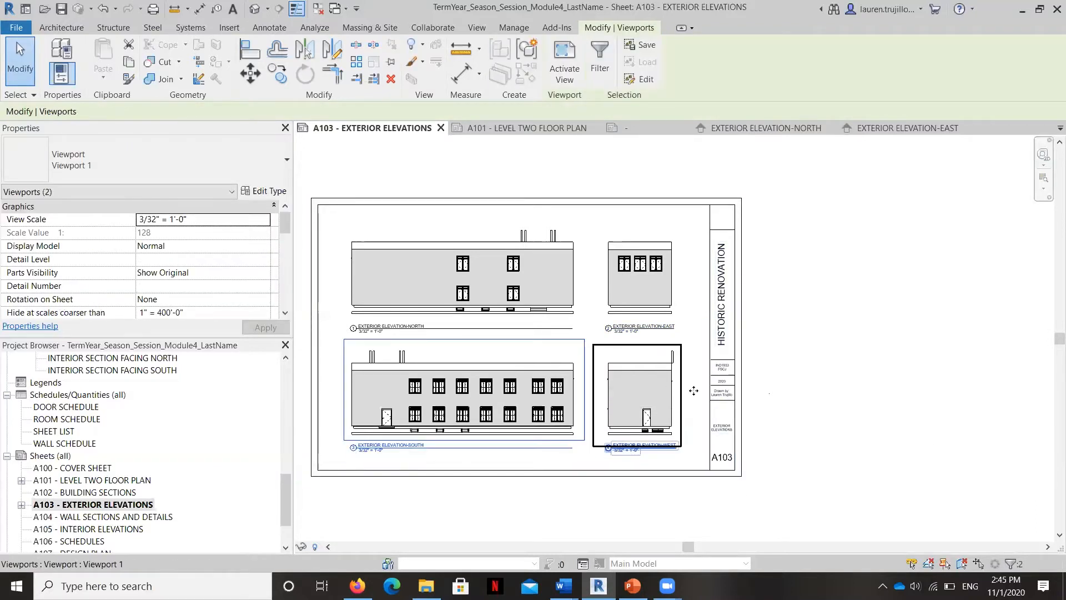
left_click(870, 436)
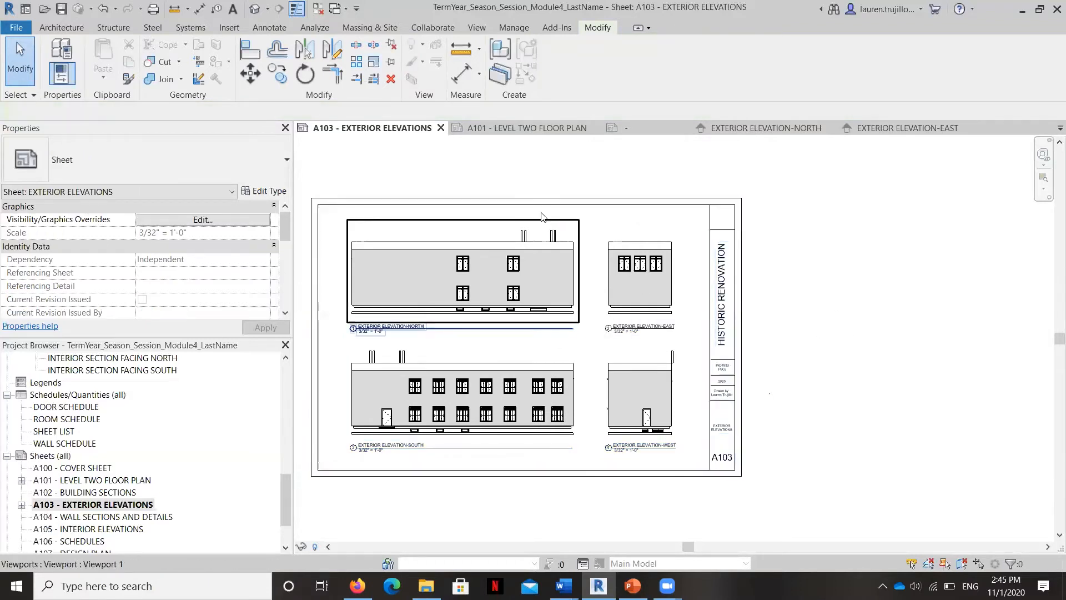
left_click(629, 442)
left_click(558, 422, "ctrl")
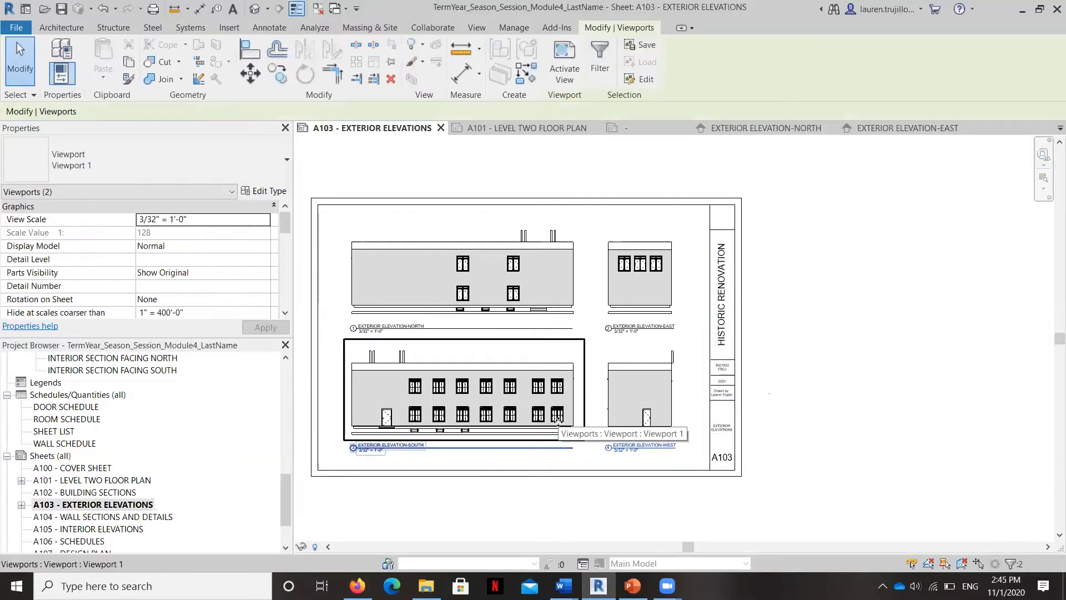
key("Up")
left_click(840, 391)
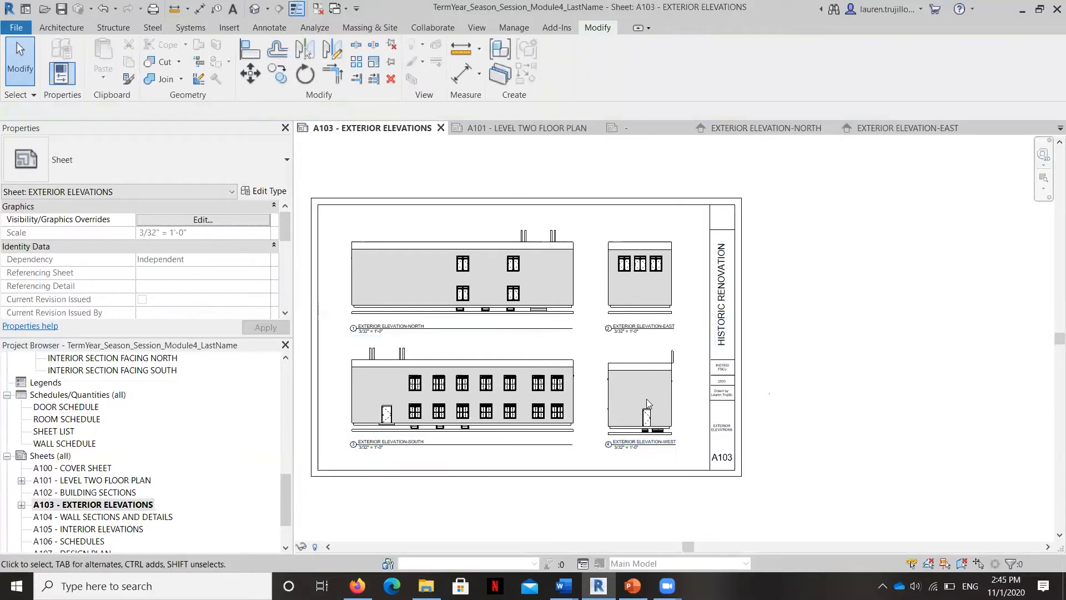
left_click(643, 398)
key("Up")
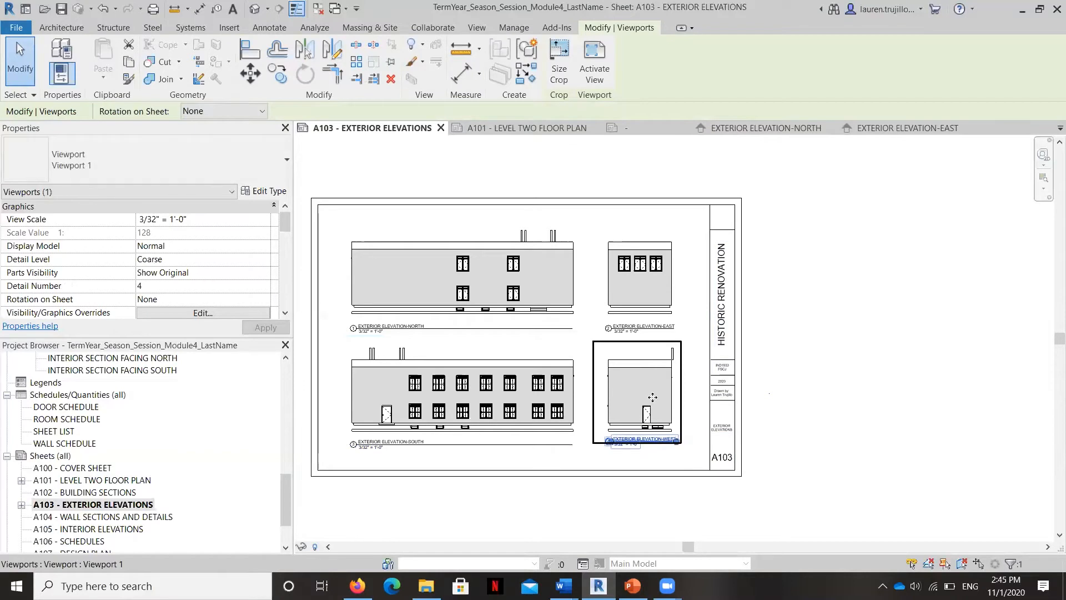
key("Escape")
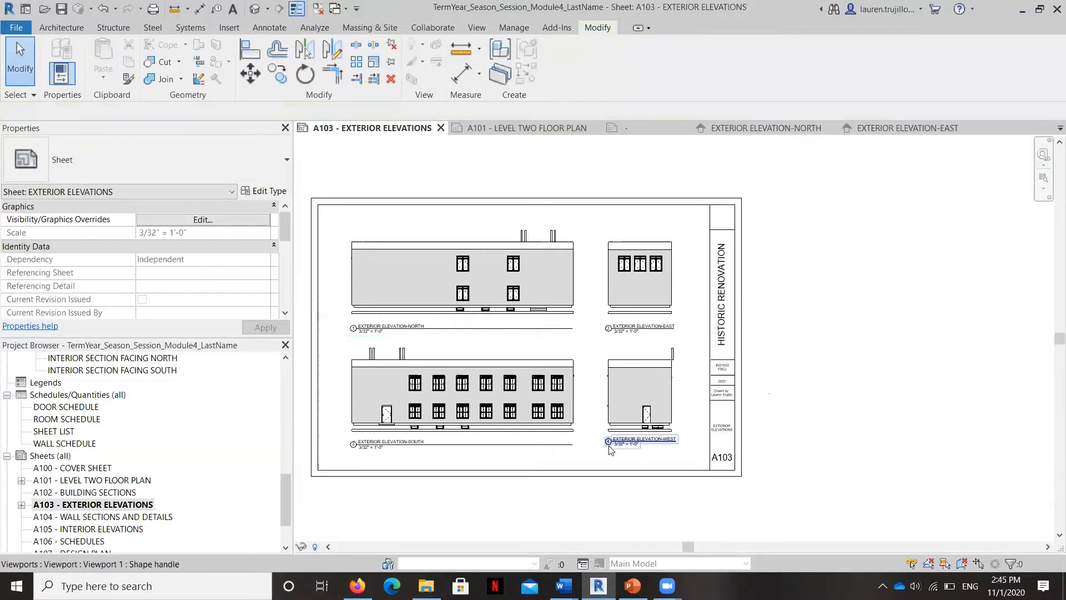
- Move the EXTERIOR ELEVATION-WEST view title down slightly so it lines up with the EXTERIOR ELEVATION-SOUTH title
left_click(609, 443)
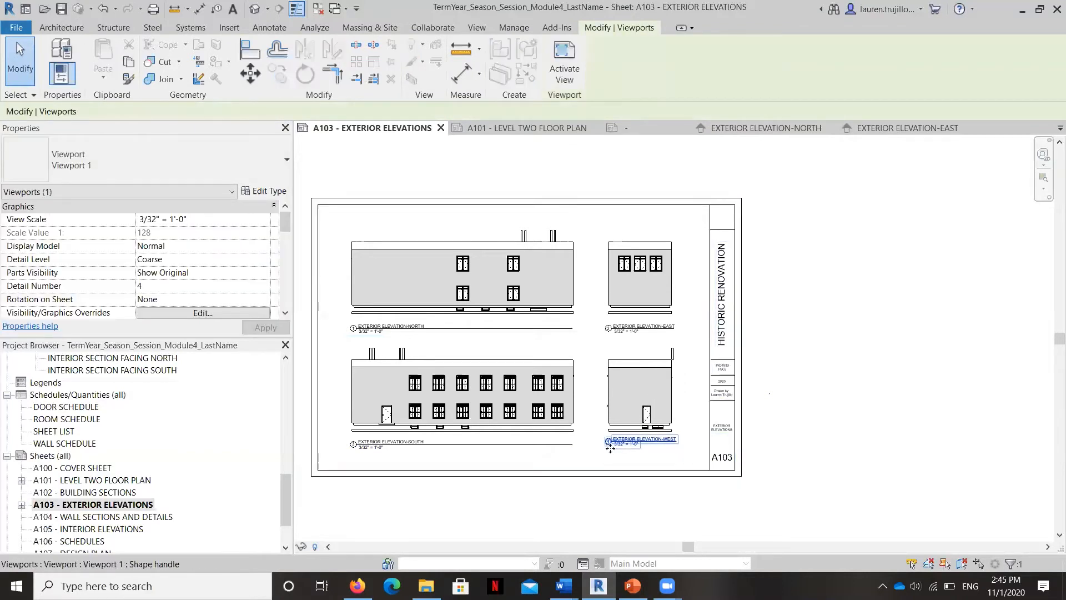
scroll(610, 441, "up", 5)
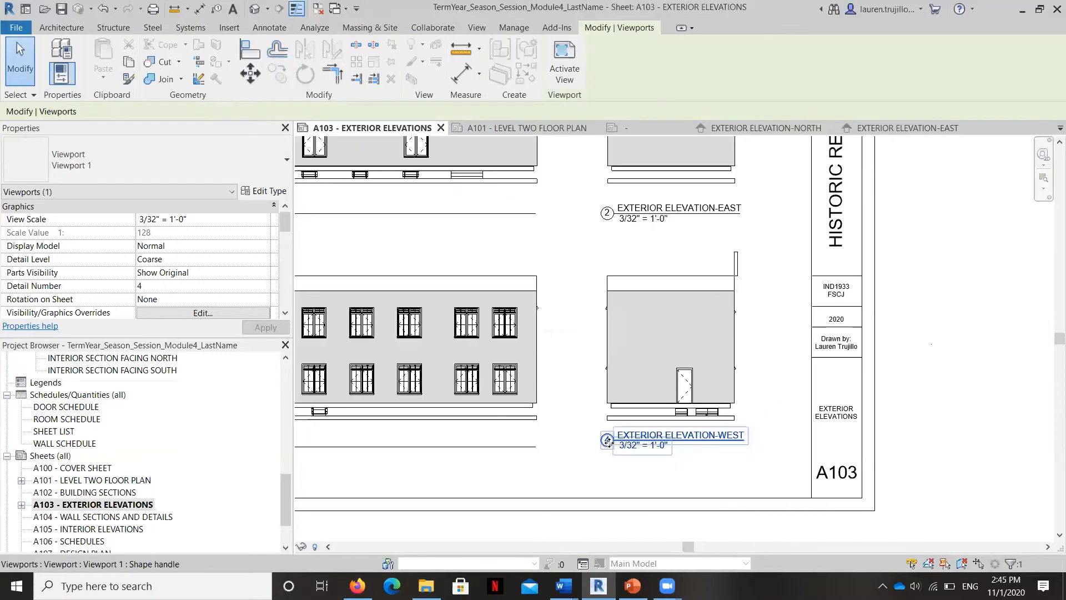
mouse_move(610, 443)
left_mouse_down()
mouse_move(611, 474)
mouse_move(610, 456)
left_mouse_up()
left_click(598, 489)
scroll(679, 439, "down", 3)
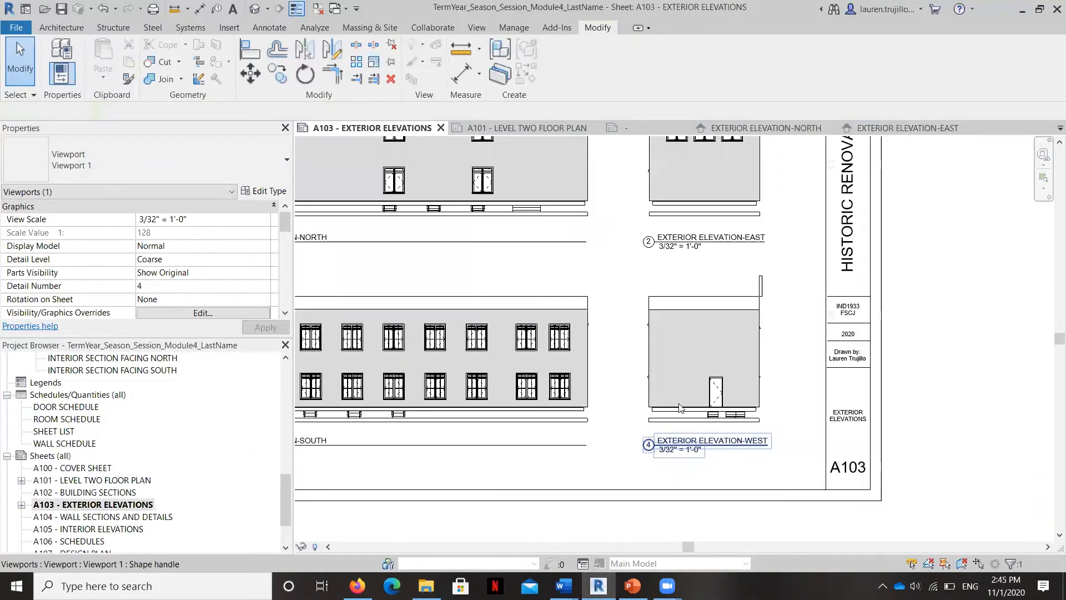
scroll(645, 427, "up", 3)
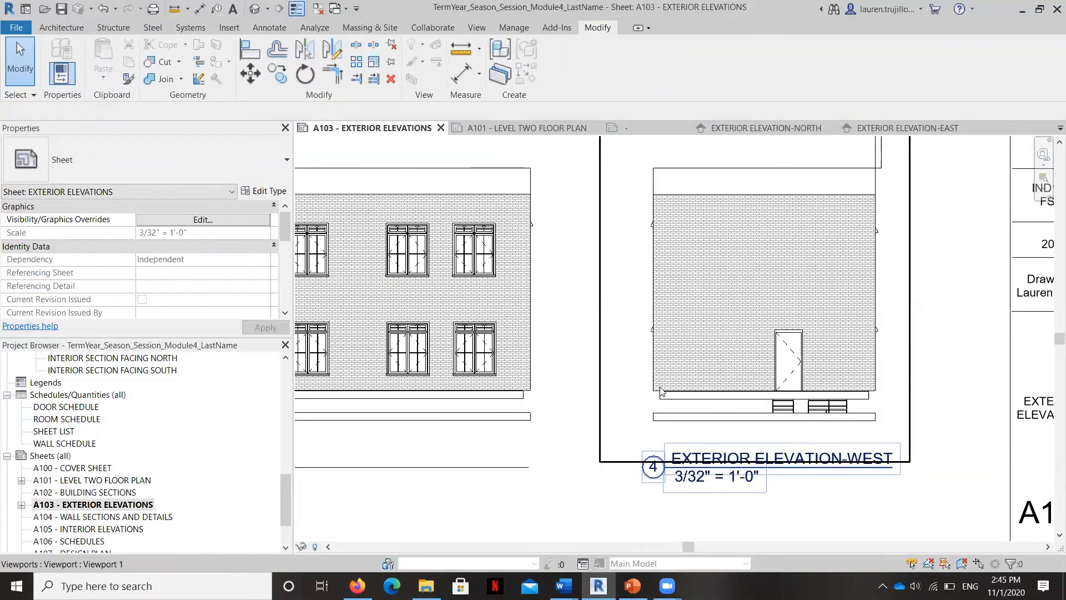
double_click(645, 394)
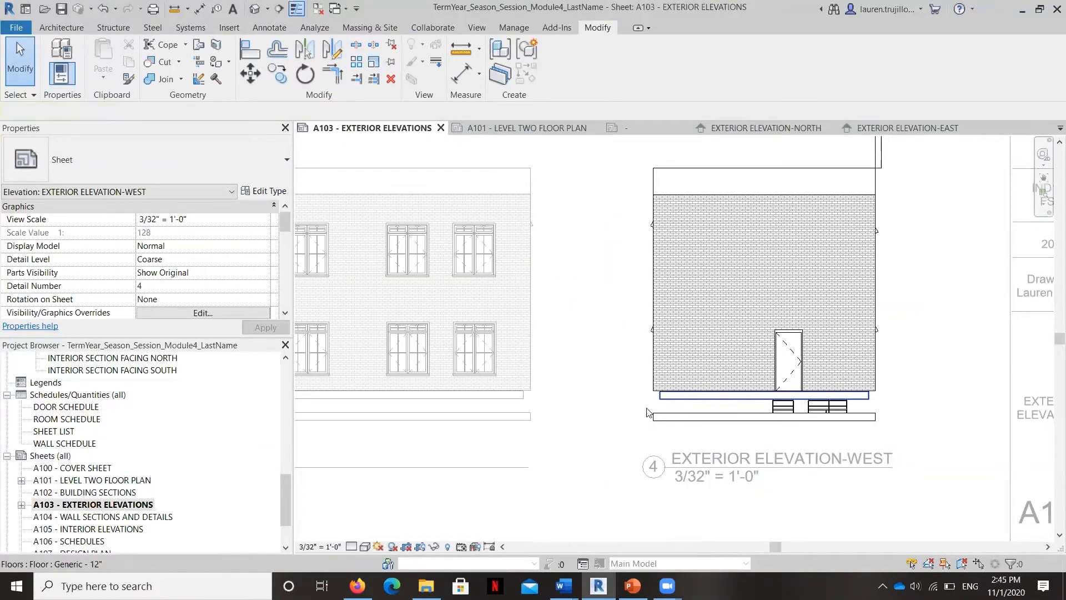
scroll(676, 413, "down", 5)
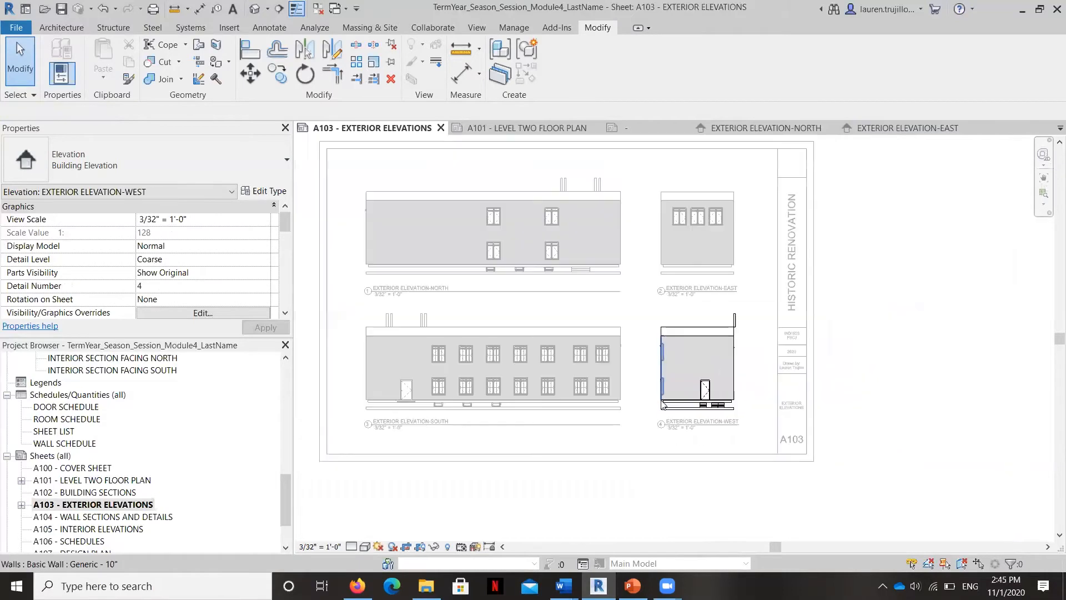
double_click(821, 420)
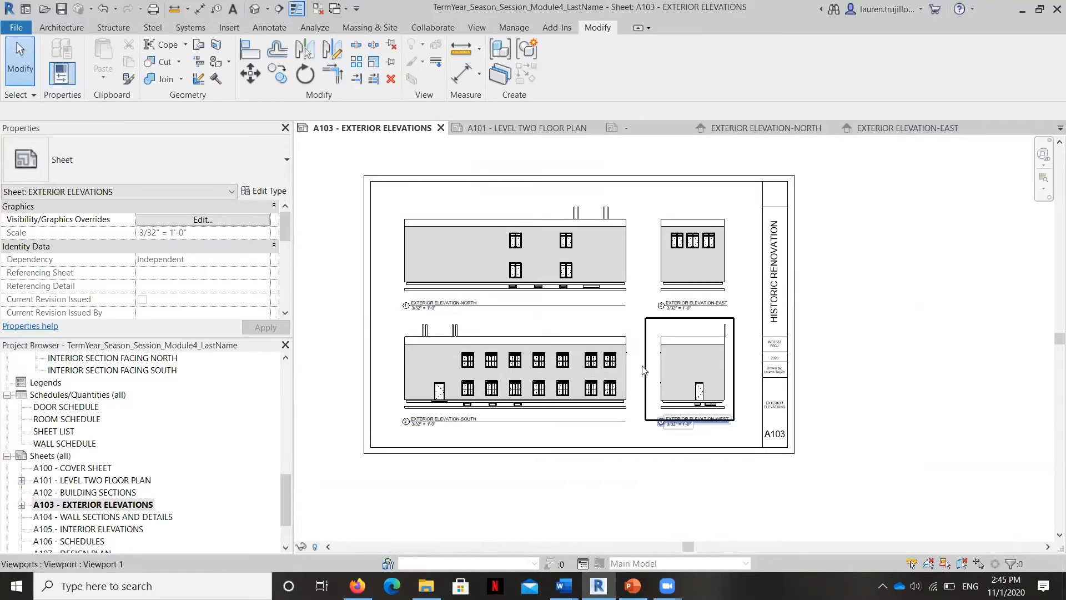
- Review the view titles on A103, then check the south elevation marker's detail and sheet numbers in the Level 2 FLOOR PLAN view
scroll(426, 307, "up", 2)
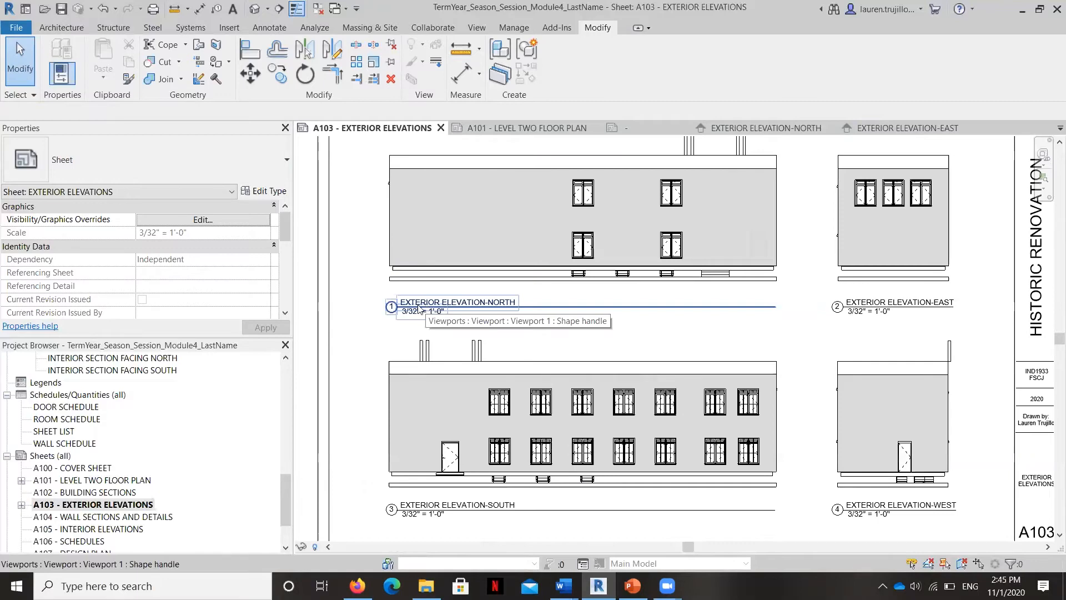
key("z")
key("f")
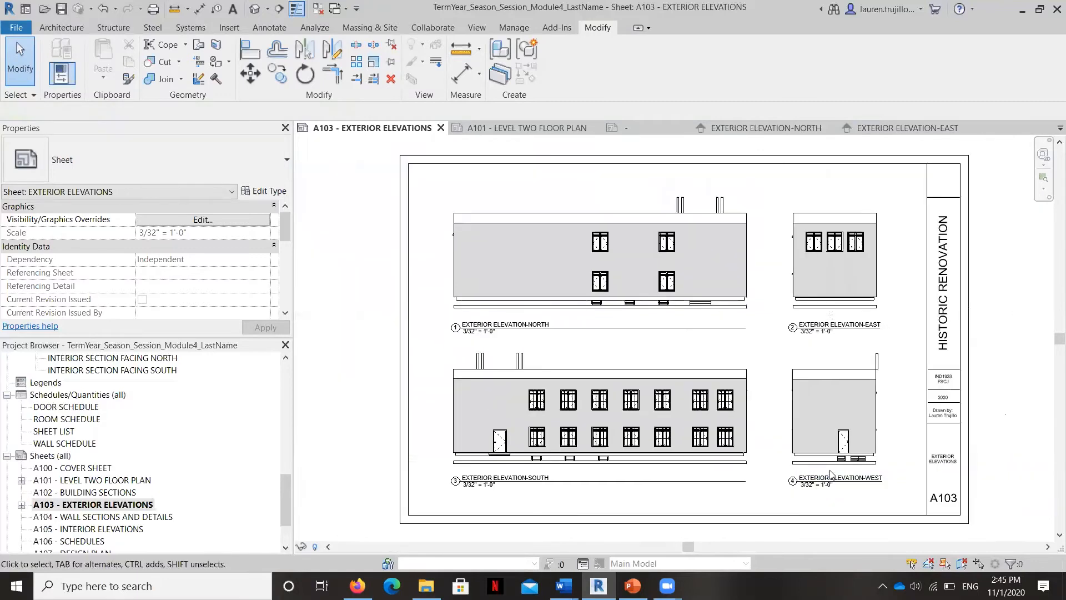
scroll(176, 469, "up", 8)
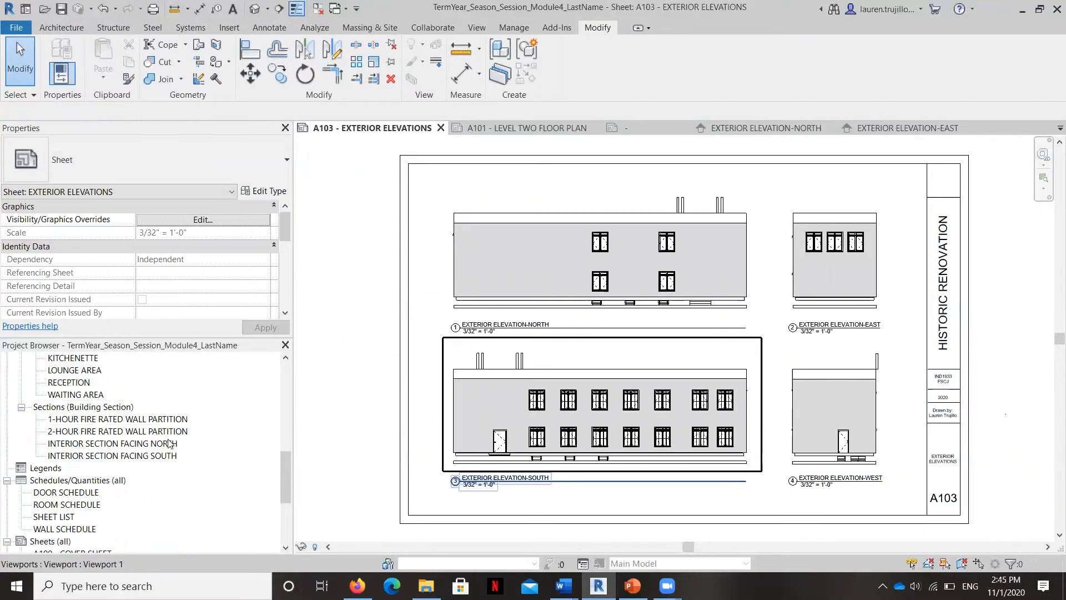
scroll(169, 439, "up", 4)
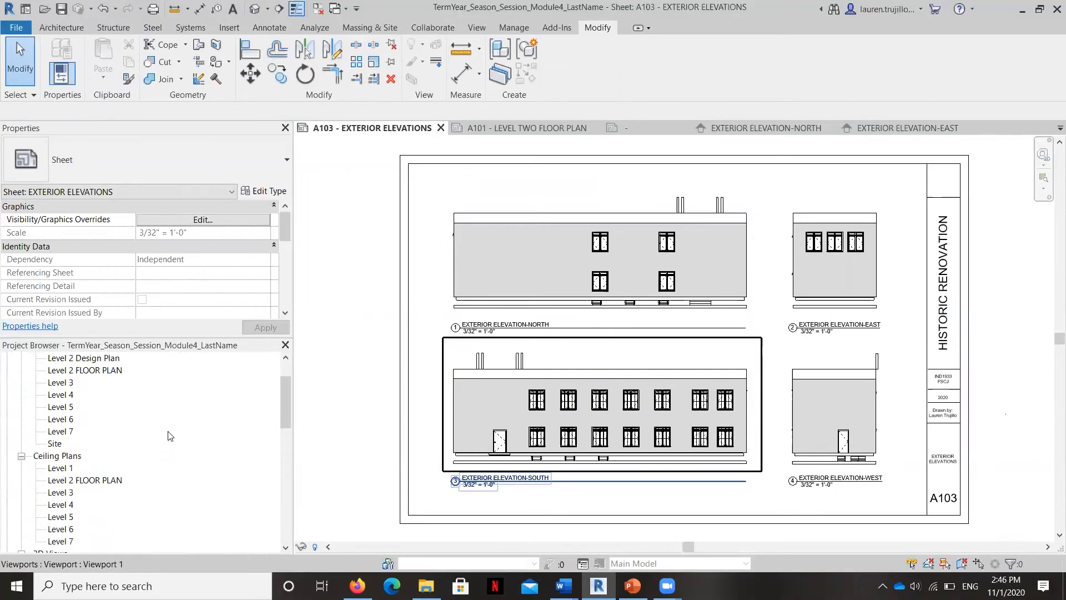
double_click(84, 419)
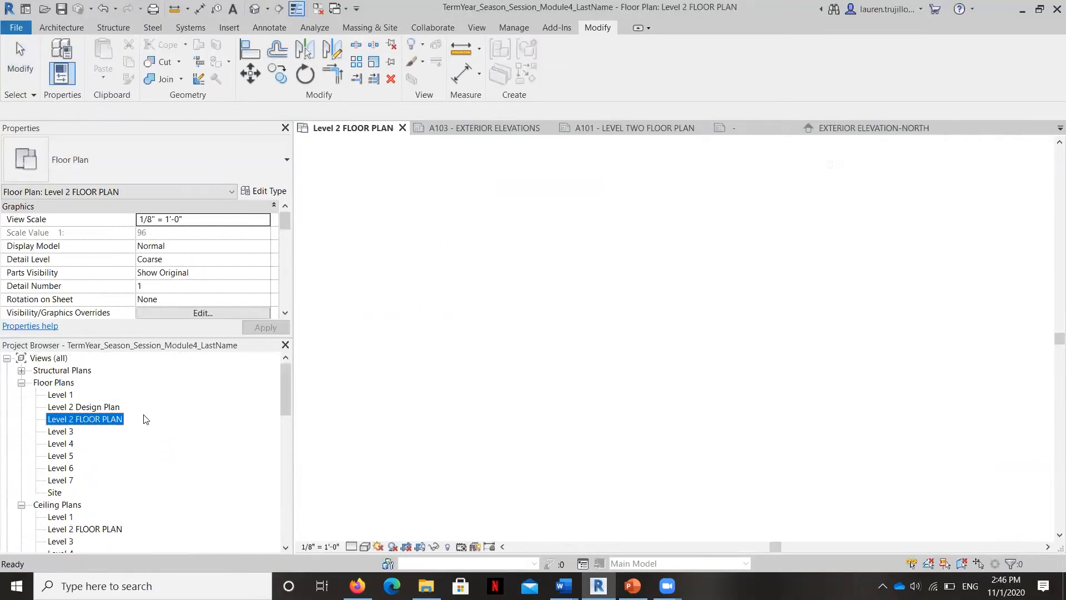
scroll(545, 344, "up", 6)
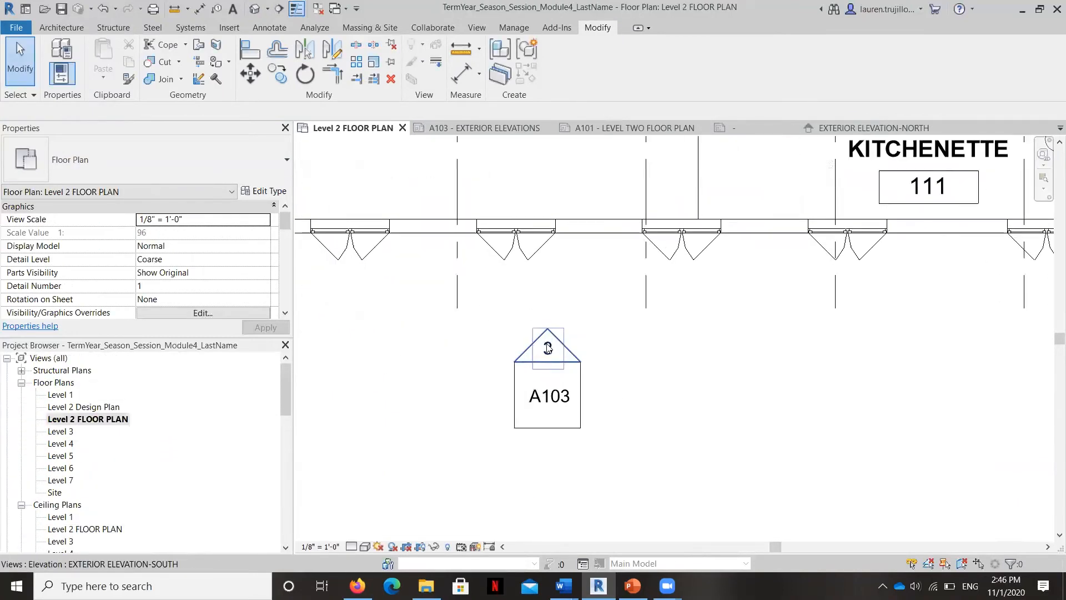
scroll(554, 406, "down", 7)
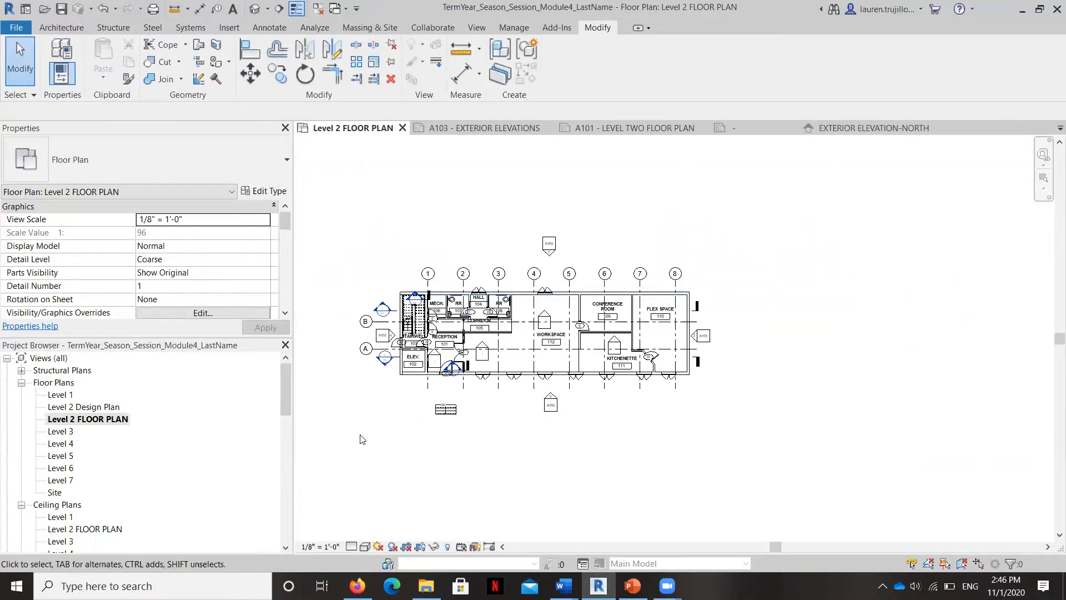
- Open the A101 - LEVEL TWO FLOOR PLAN sheet and check the exterior elevation markers' detail and sheet references around the plan
scroll(64, 491, "down", 10)
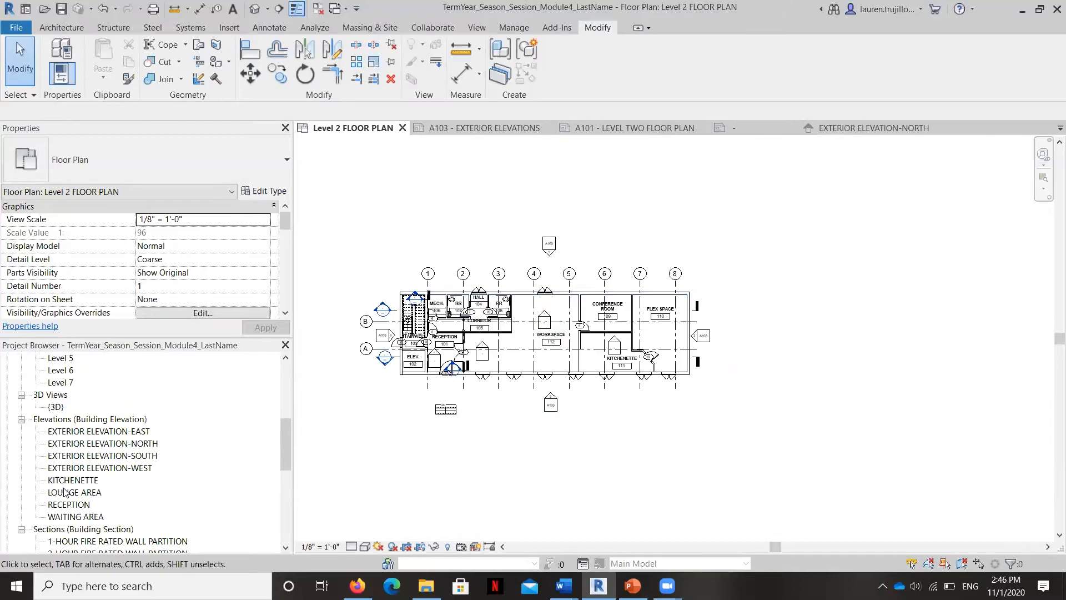
scroll(65, 492, "down", 3)
double_click(84, 469)
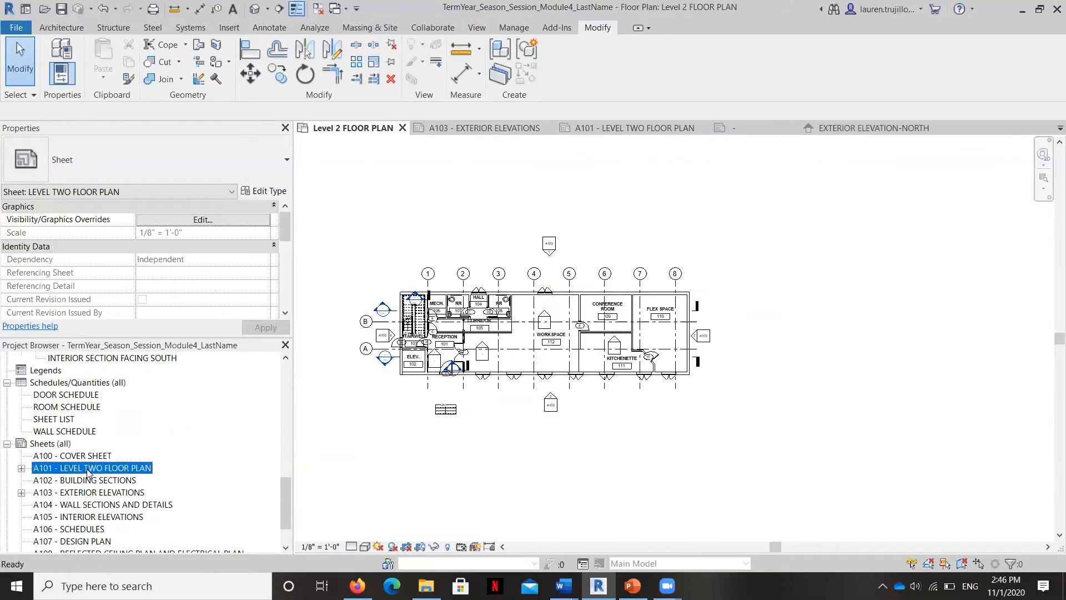
scroll(561, 314, "up", 2)
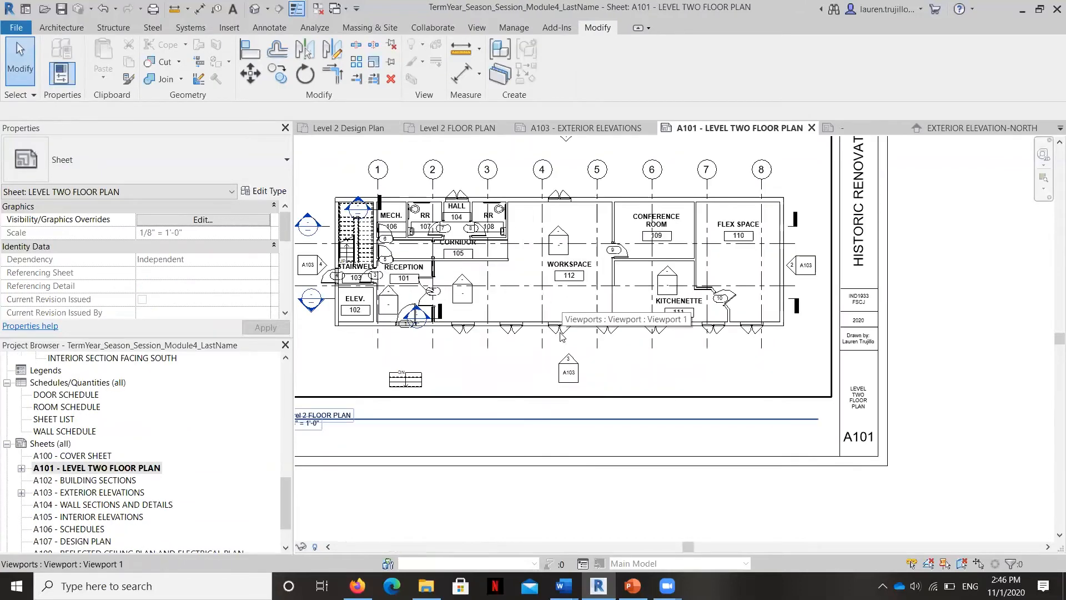
scroll(562, 171, "down", 2)
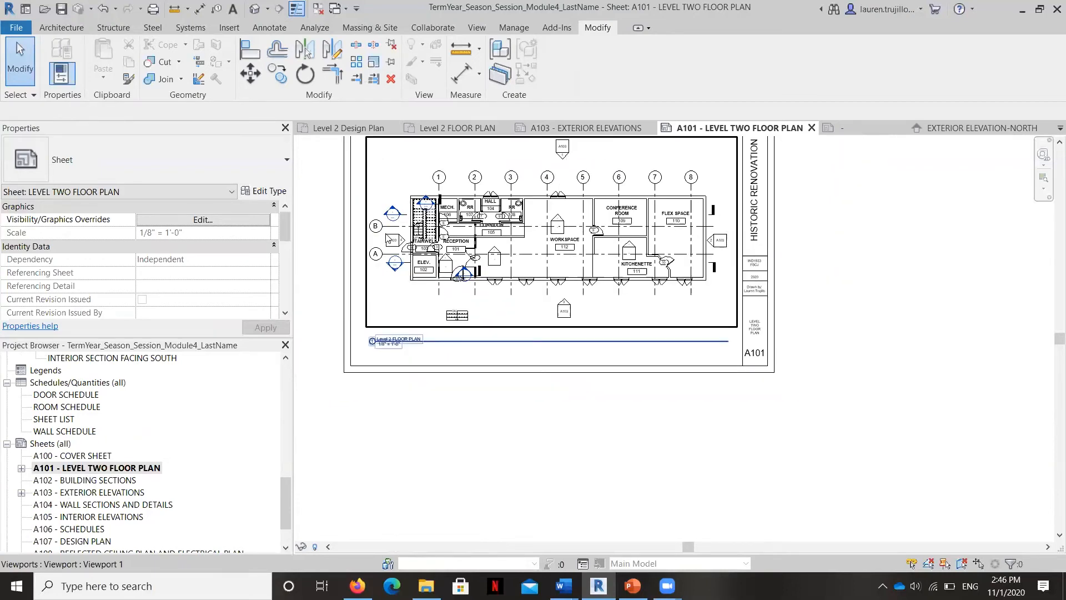
- Open the A102 - BUILDING SECTIONS sheet
scroll(103, 486, "down", 2)
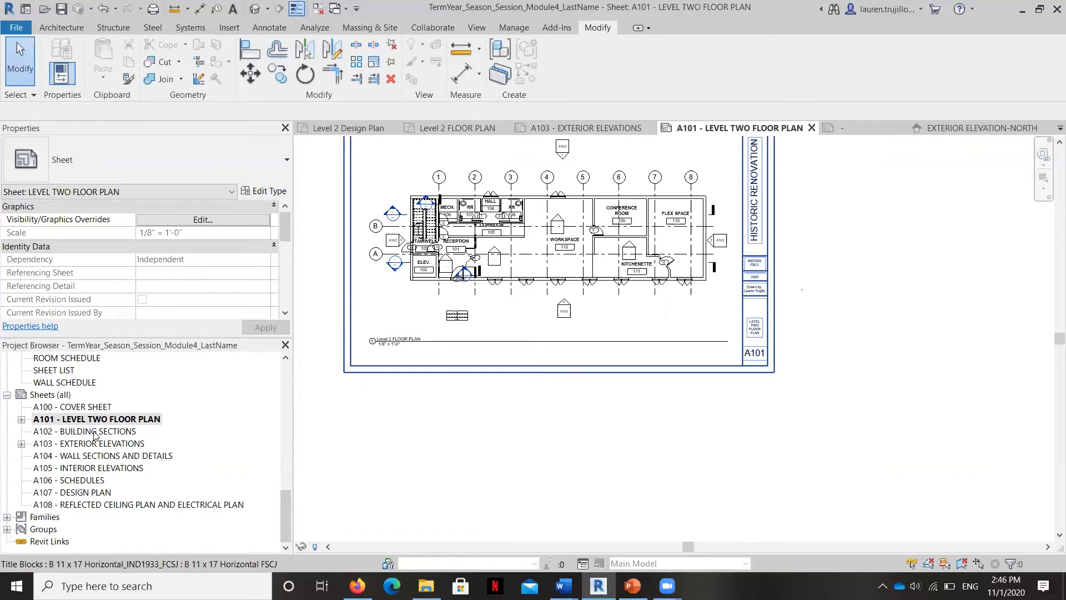
double_click(95, 433)
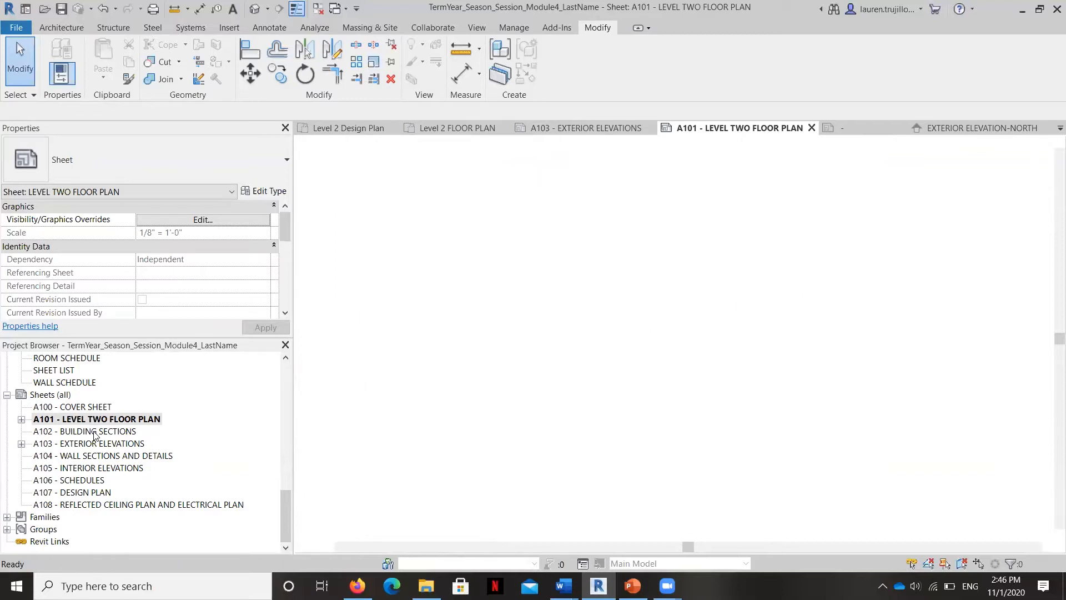
left_click(459, 259)
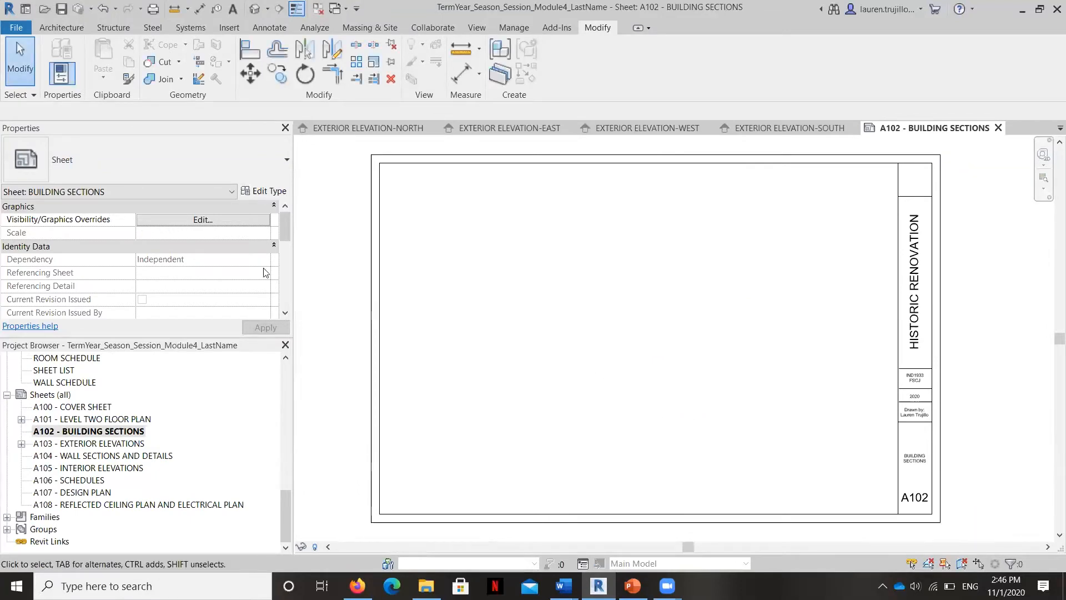
- Place the 1-HOUR FIRE RATED WALL PARTITION section on sheet A102, near the upper end of the sheet beside the title block
scroll(100, 467, "up", 5)
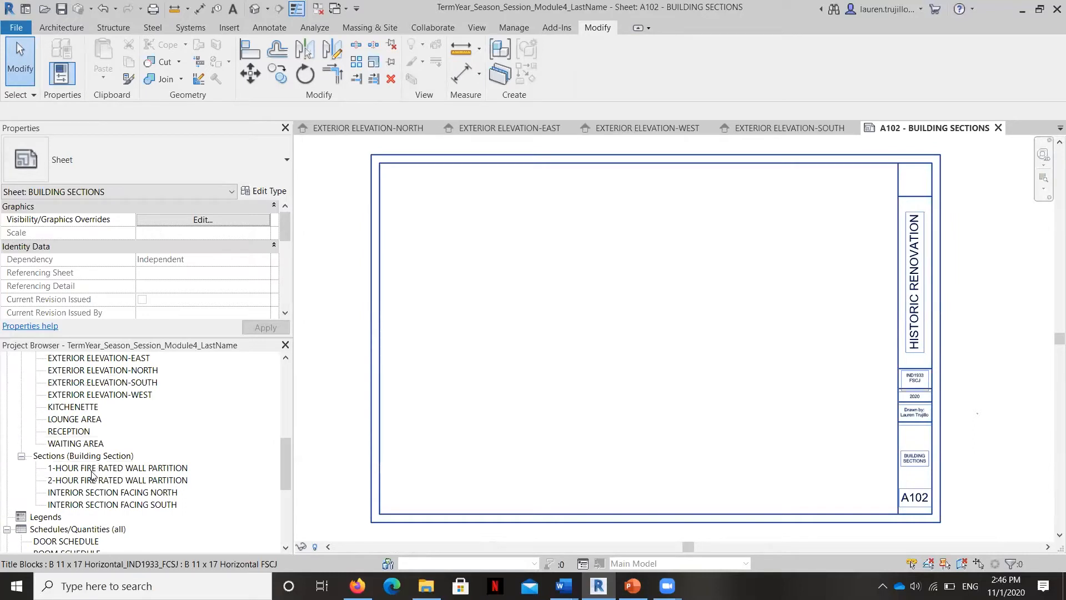
left_click(94, 468)
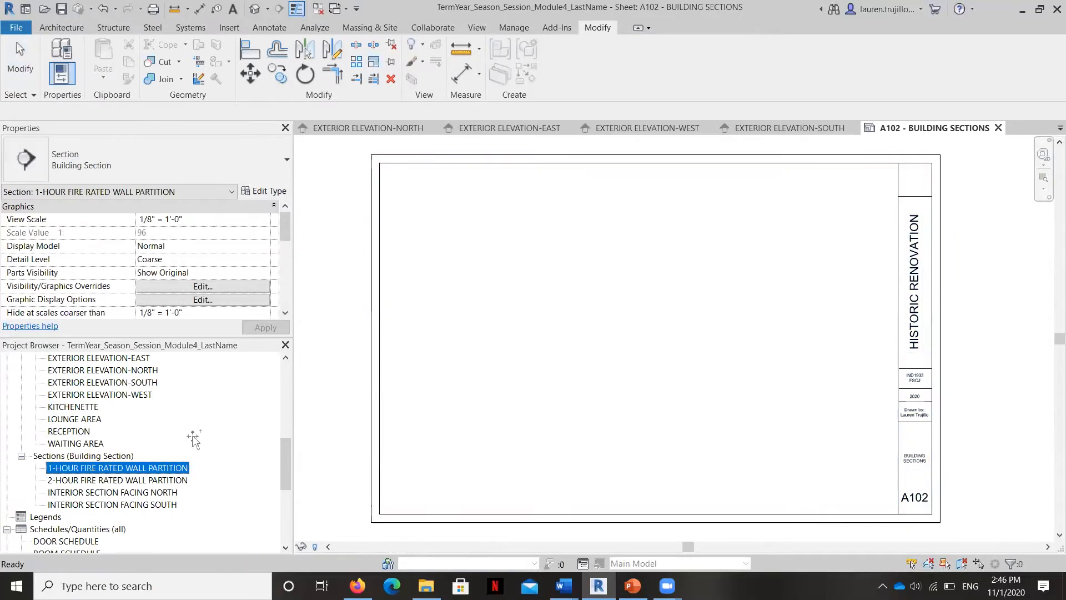
left_click_drag(407, 289, 480, 245)
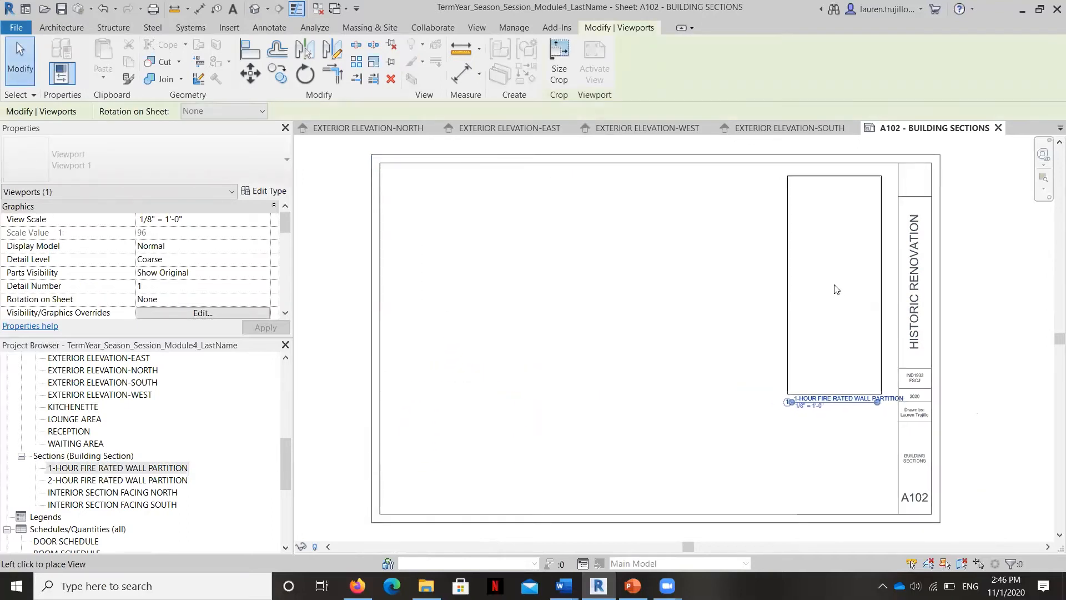
left_click(821, 288)
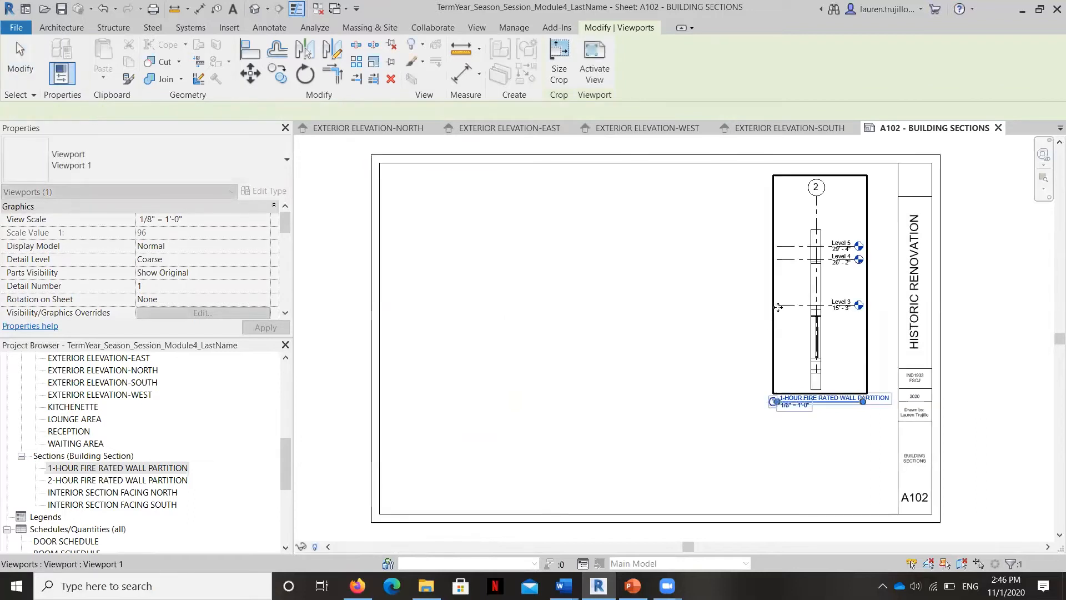
- Inspect the placed 1-HOUR FIRE RATED WALL PARTITION section and try a view scale of 1/4" = 1'-0" for it
scroll(816, 318, "up", 3)
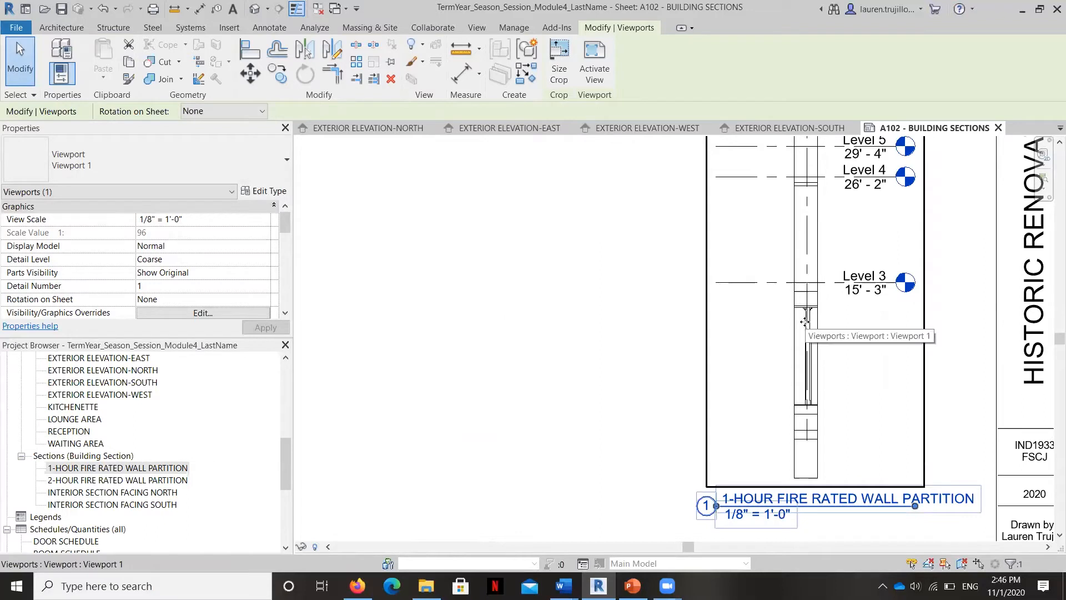
scroll(807, 316, "down", 1)
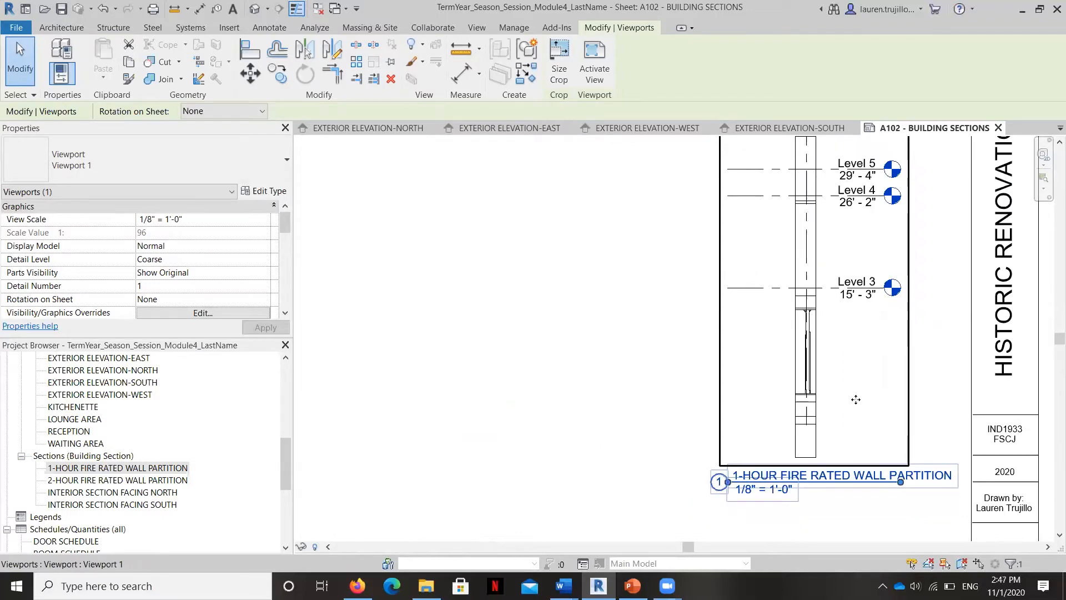
scroll(823, 346, "down", 1)
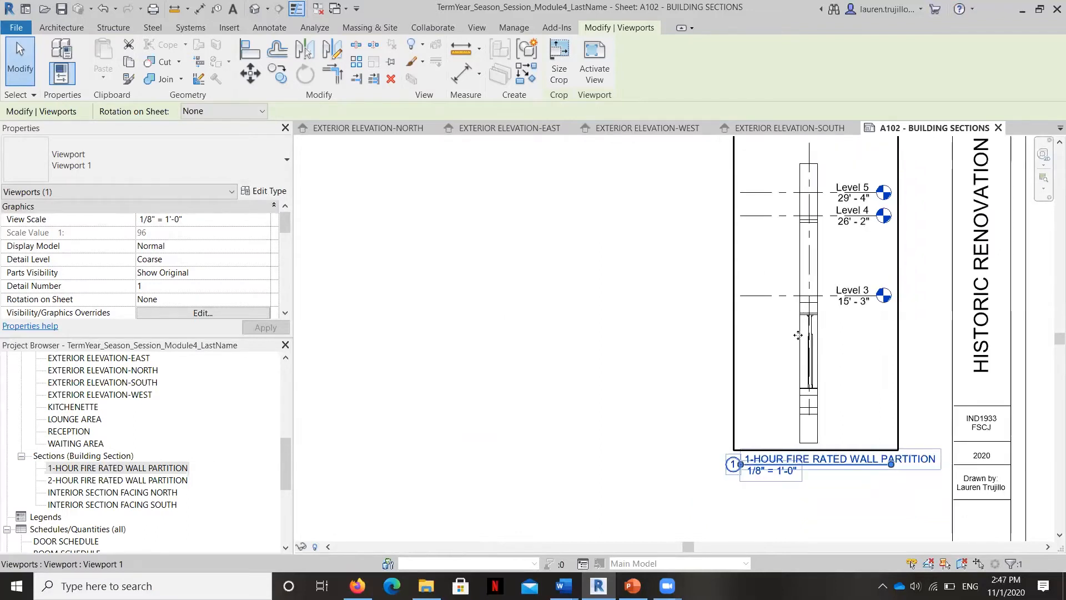
scroll(797, 312, "down", 1)
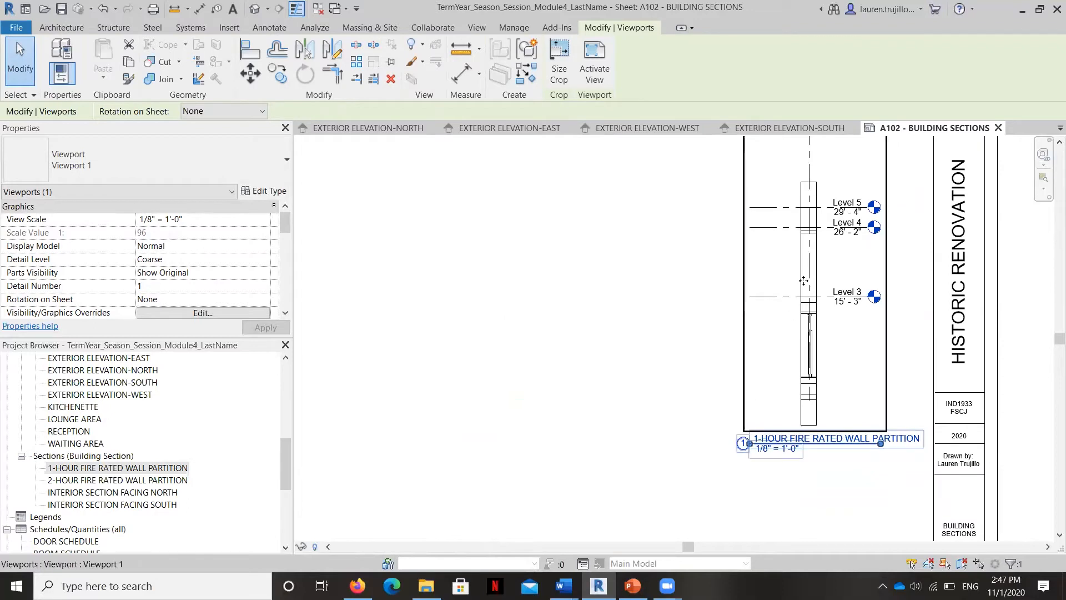
scroll(803, 277, "down", 3)
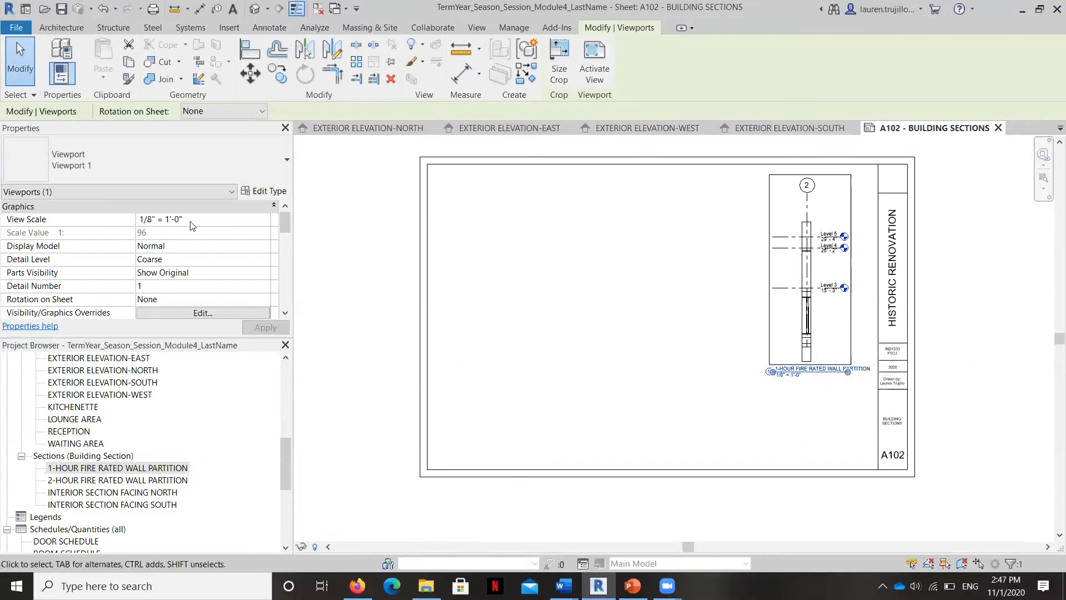
left_click(255, 218)
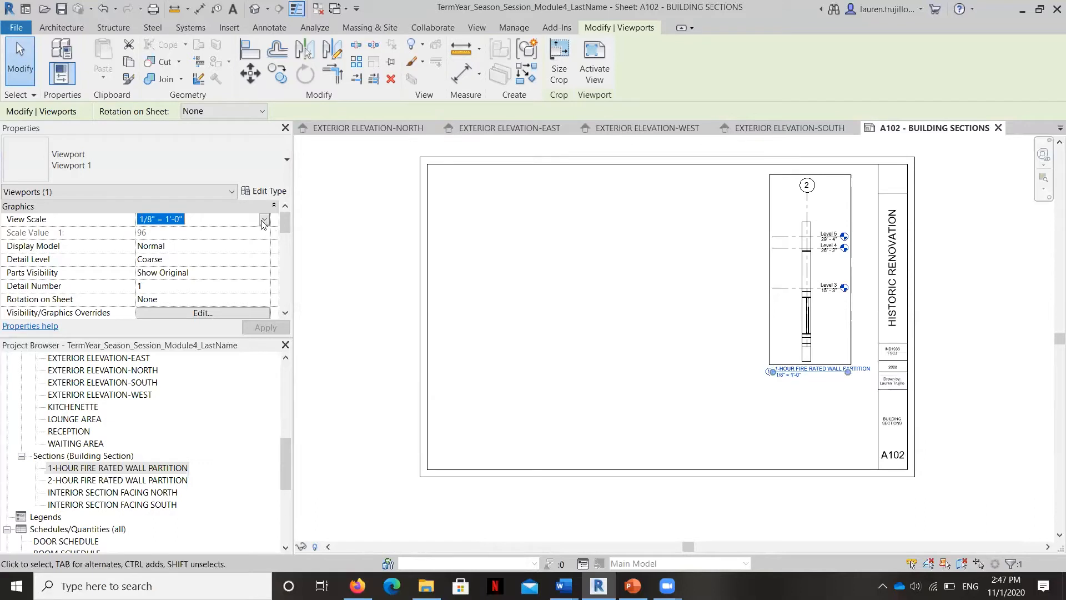
left_click(264, 220)
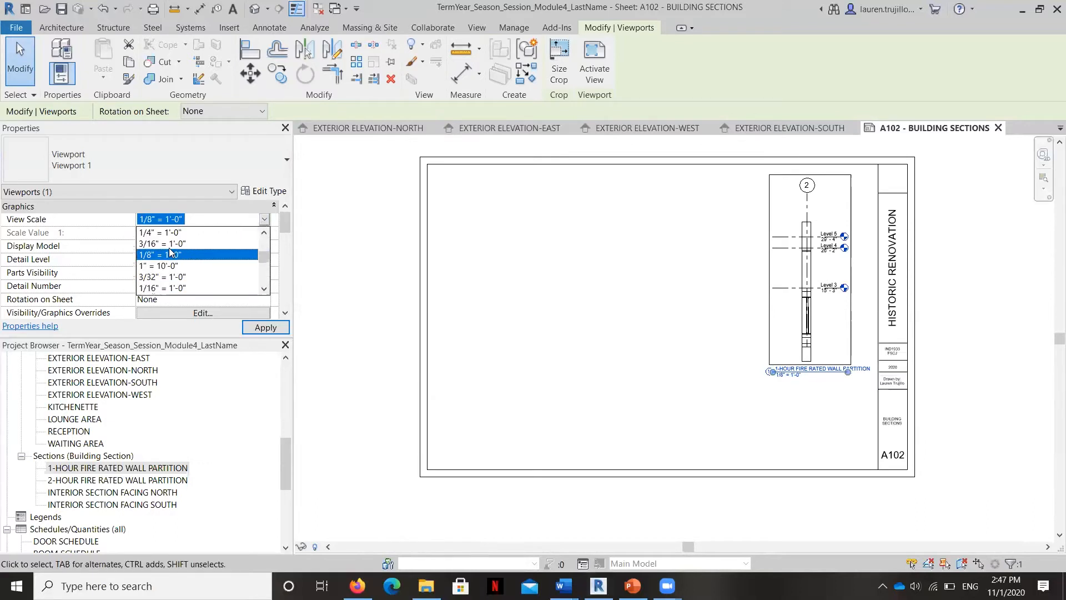
left_click(176, 233)
left_click(269, 330)
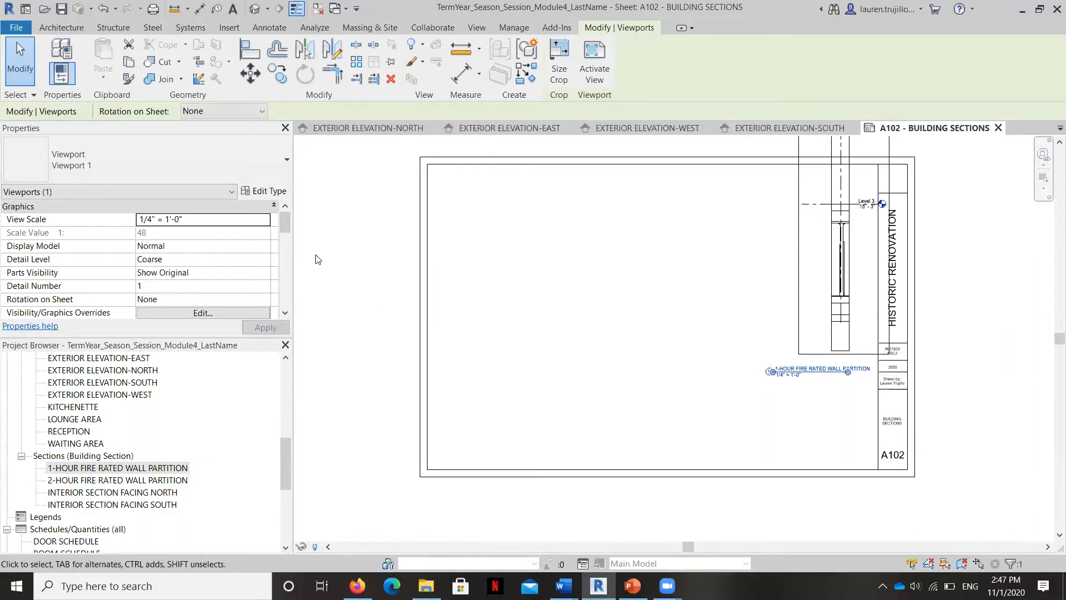
- Set the view scale of the 1-HOUR FIRE RATED WALL PARTITION viewport to 1/2" = 1'-0"
left_click(257, 219)
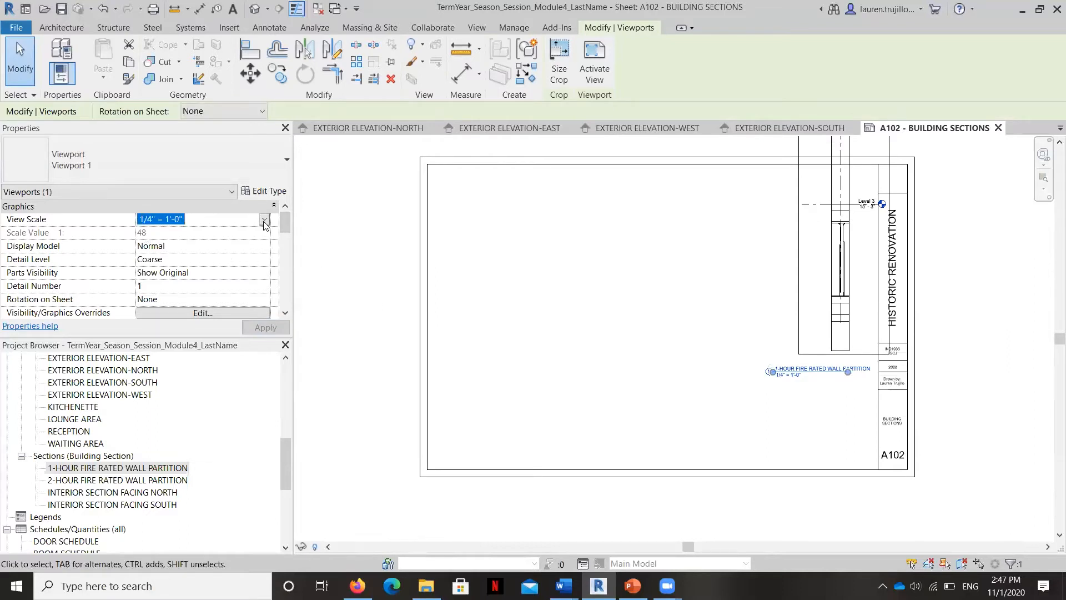
left_click(264, 220)
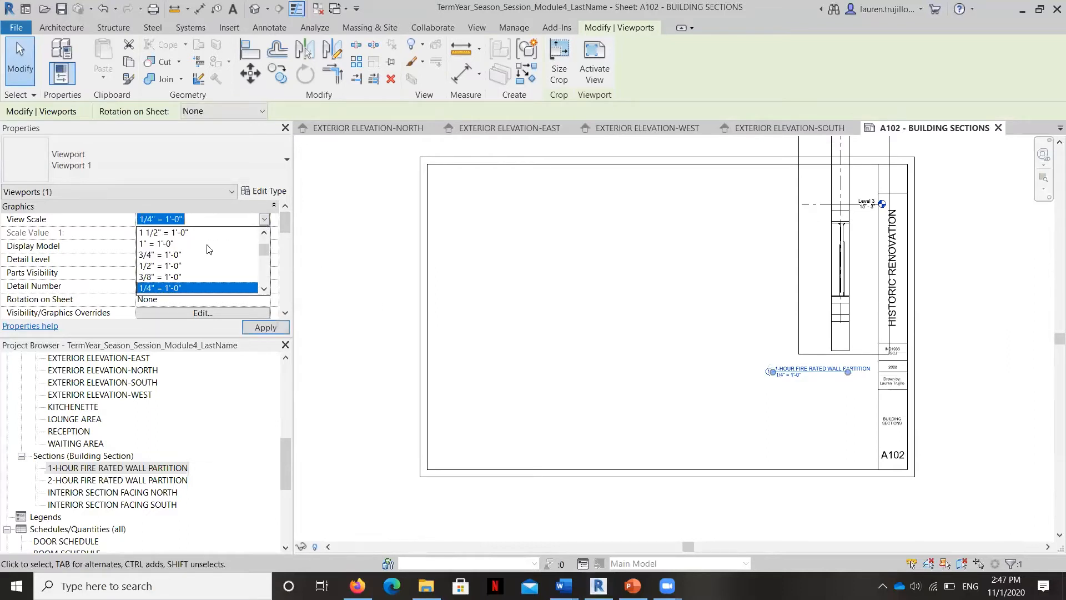
left_click(150, 266)
left_click(267, 329)
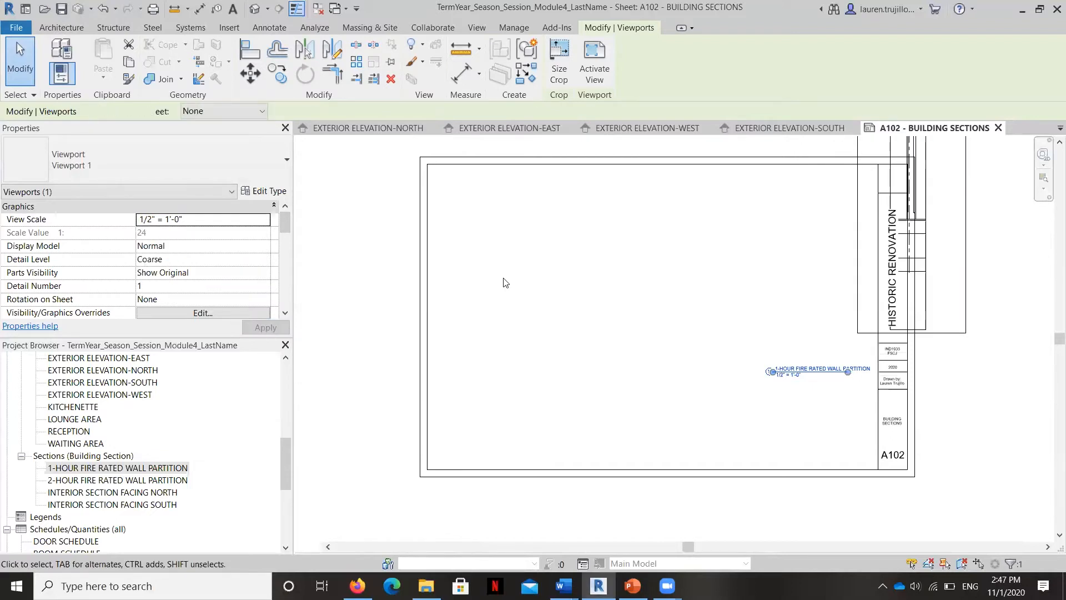
- Move the 1-HOUR FIRE RATED WALL PARTITION viewport down and away from the title block, and activate its view for editing
scroll(555, 333, "down", 2)
left_click_drag(843, 256, 765, 339)
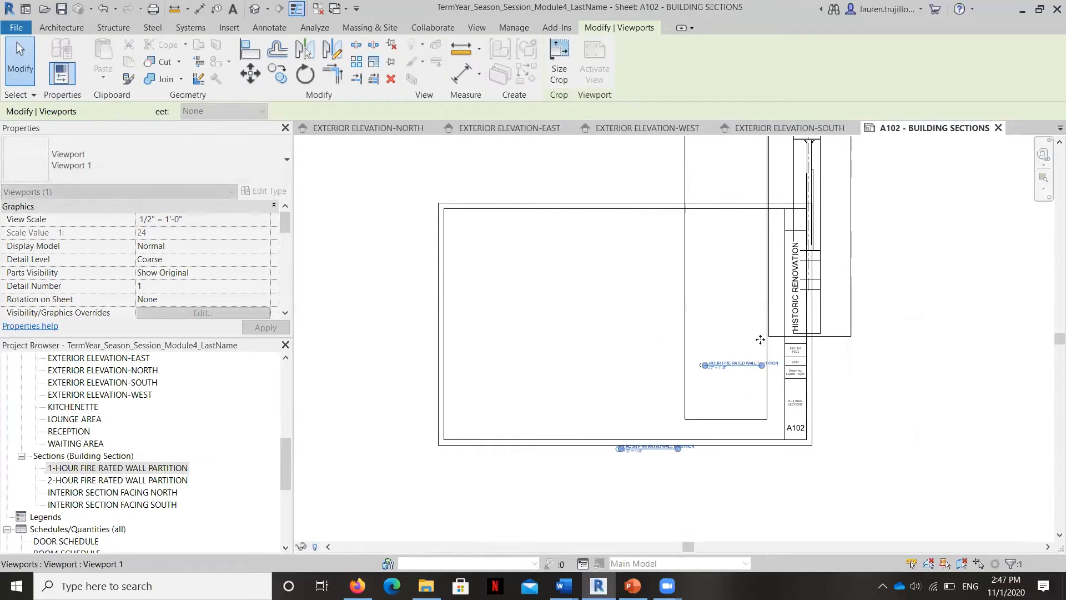
scroll(717, 267, "down", 2)
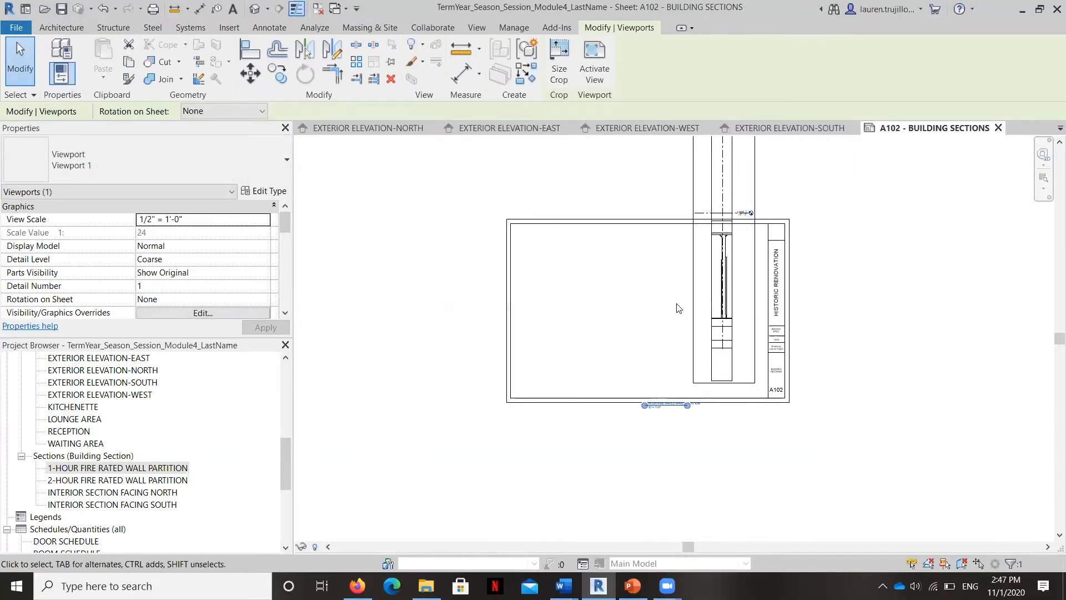
scroll(704, 293, "up", 2)
double_click(702, 294)
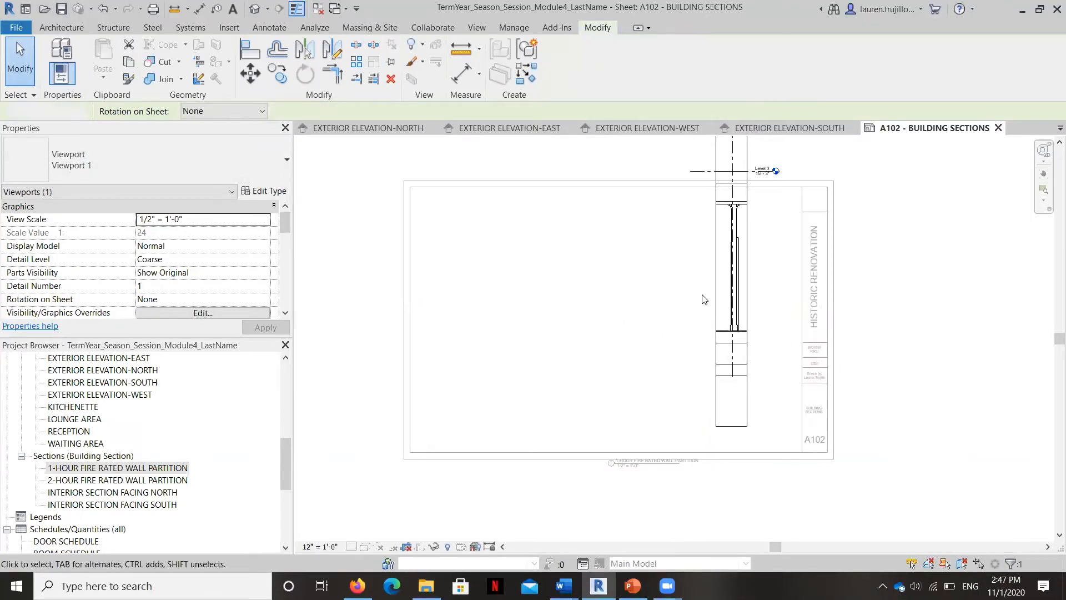
- Lower the section's upper crop boundary to just above the ceiling line over the partition wall
left_click(716, 312)
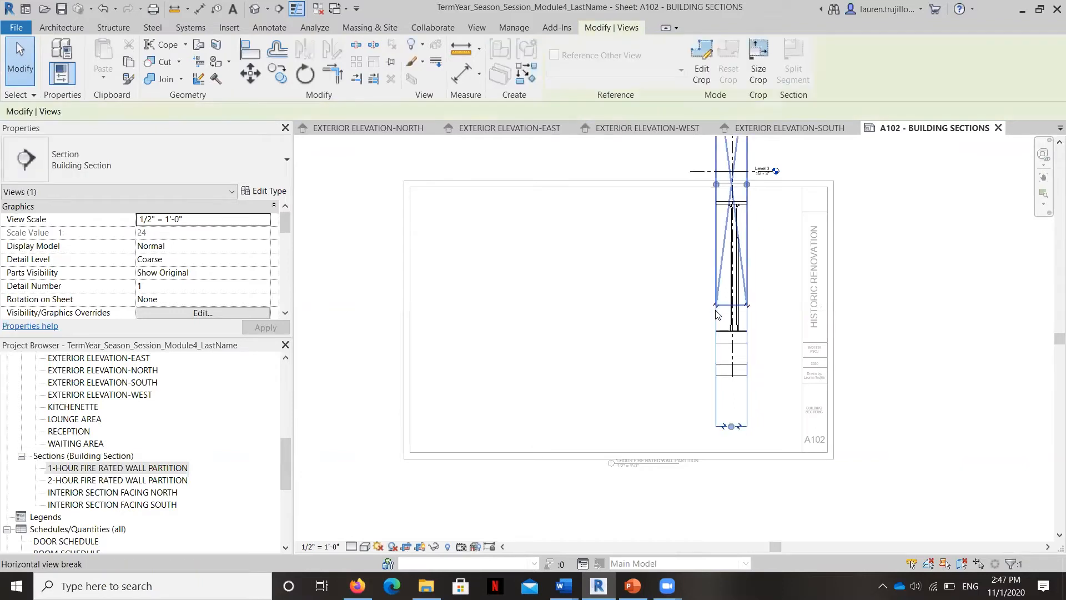
scroll(669, 436, "down", 2)
scroll(698, 339, "down", 2)
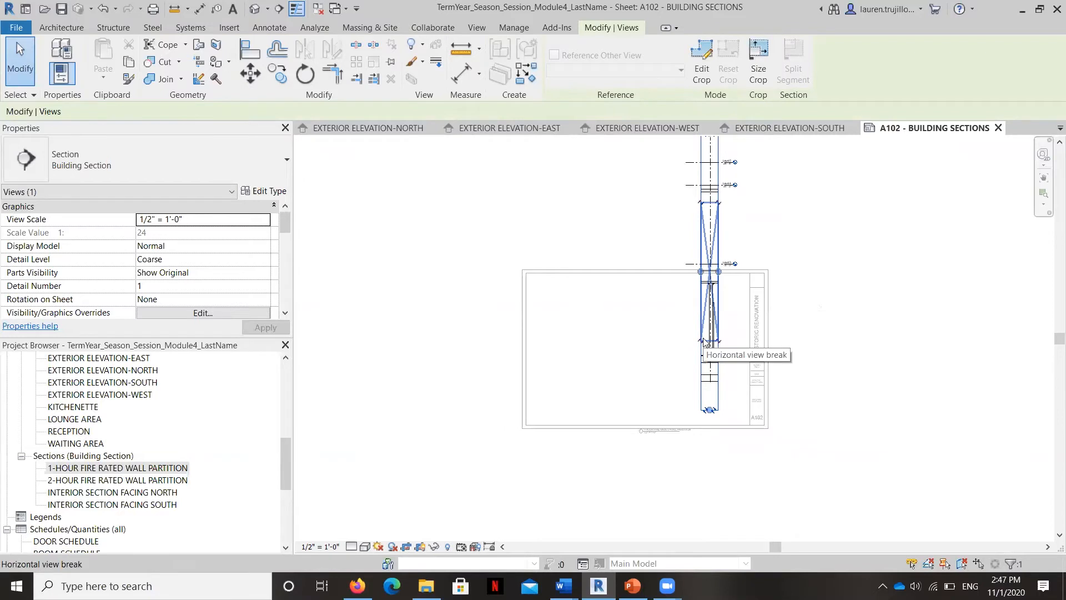
scroll(705, 347, "down", 1)
scroll(719, 262, "up", 2)
scroll(713, 200, "down", 2)
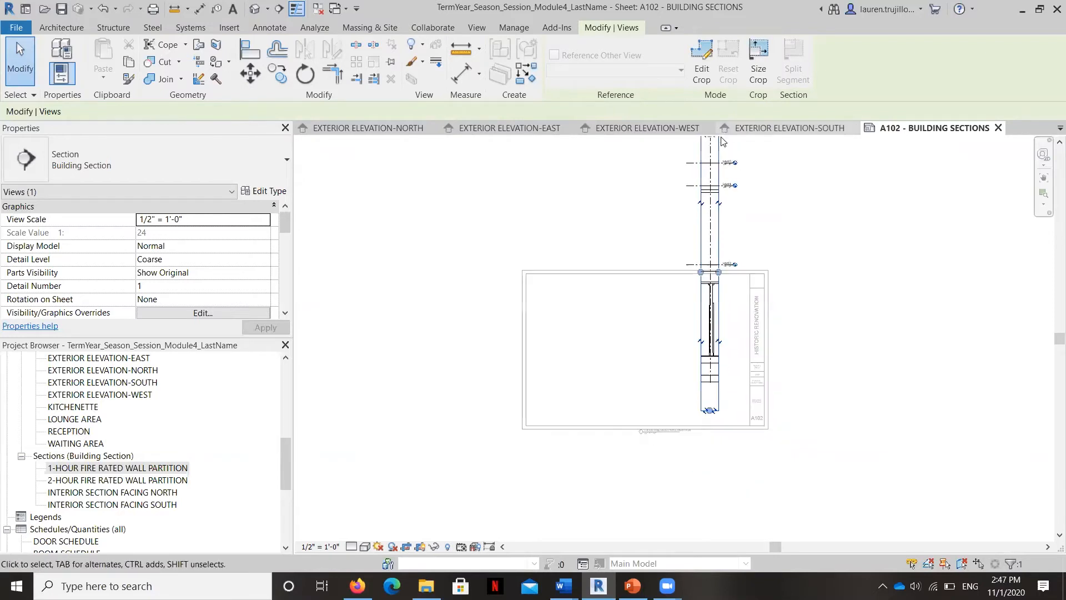
scroll(719, 145, "up", 2)
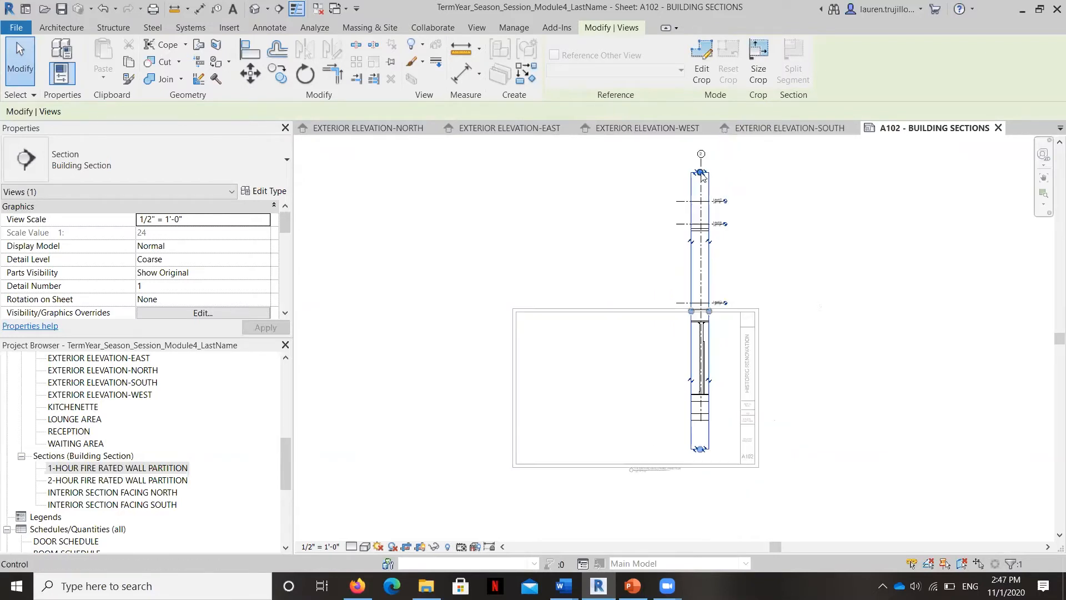
left_click(690, 281)
left_click_drag(691, 281, 703, 325)
scroll(703, 325, "up", 5)
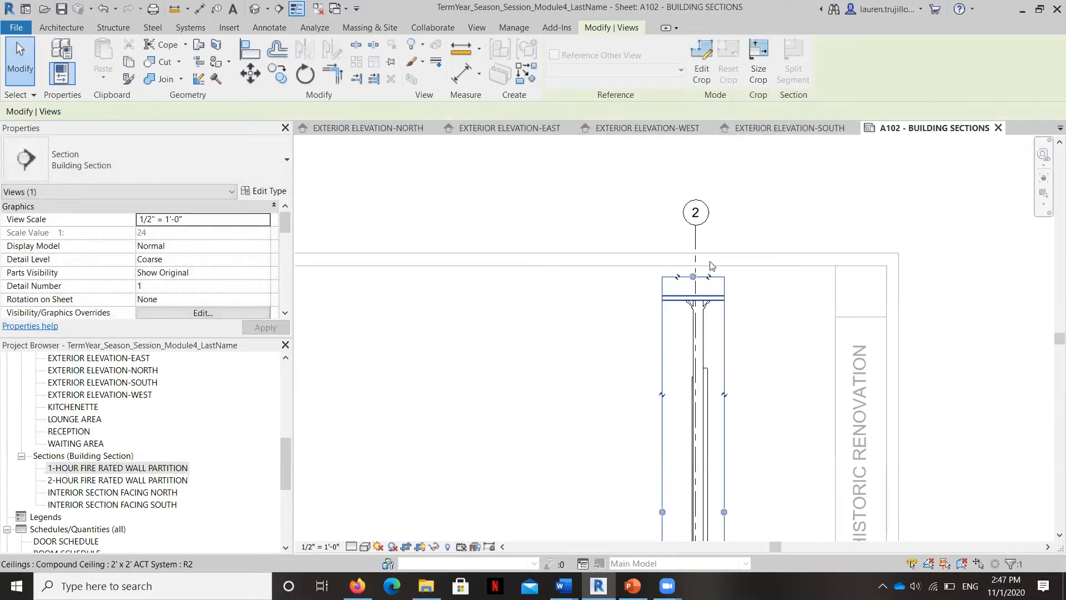
left_click_drag(692, 276, 694, 286)
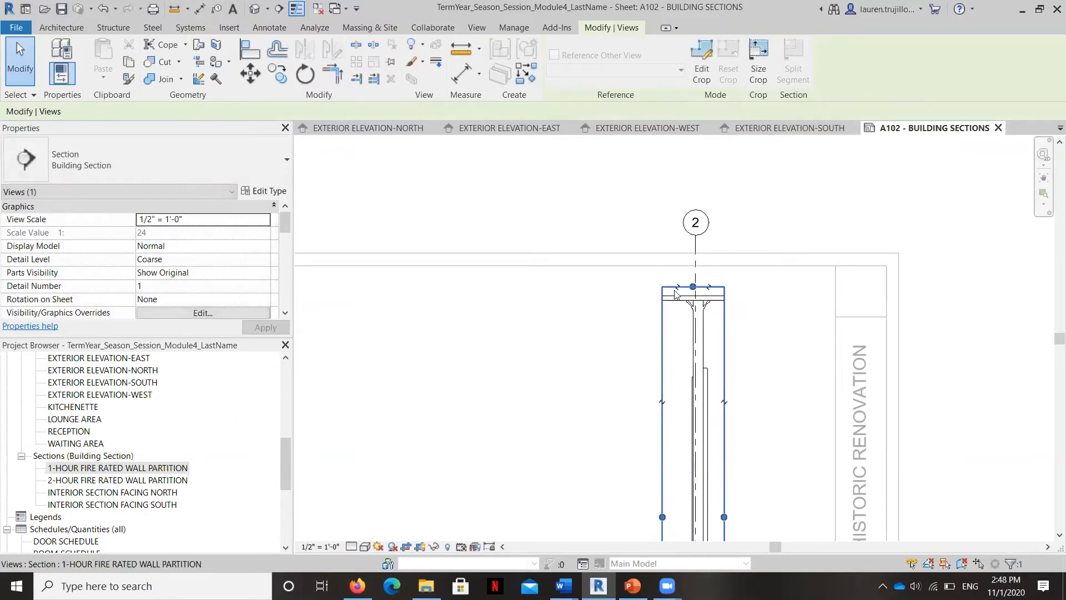
- Raise the section's lower crop boundary to just below the floor at the base of the partition wall
scroll(675, 294, "down", 2)
scroll(705, 452, "down", 2)
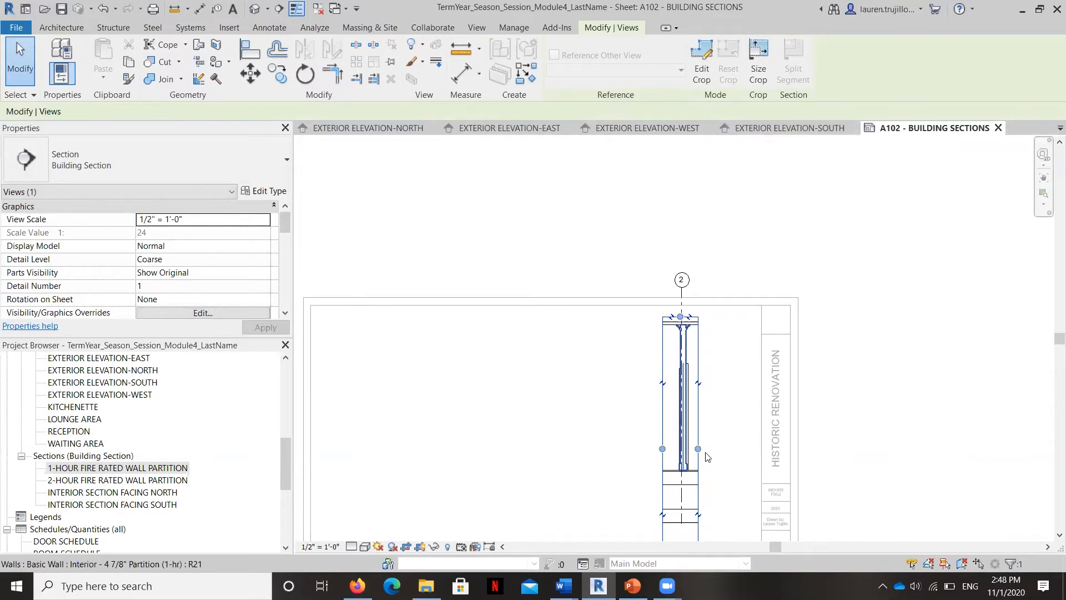
scroll(713, 428, "down", 1)
left_click_drag(696, 481, 710, 422)
scroll(690, 419, "up", 2)
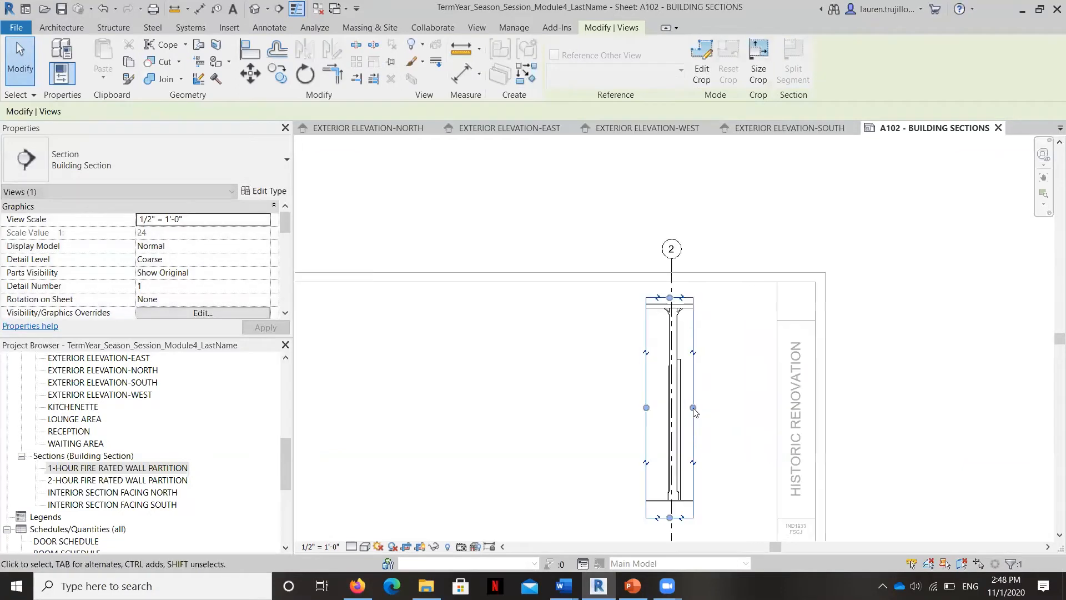
- Add a horizontal view break to the section's crop region so only the wall's ceiling and floor connections remain
scroll(695, 470, "up", 3)
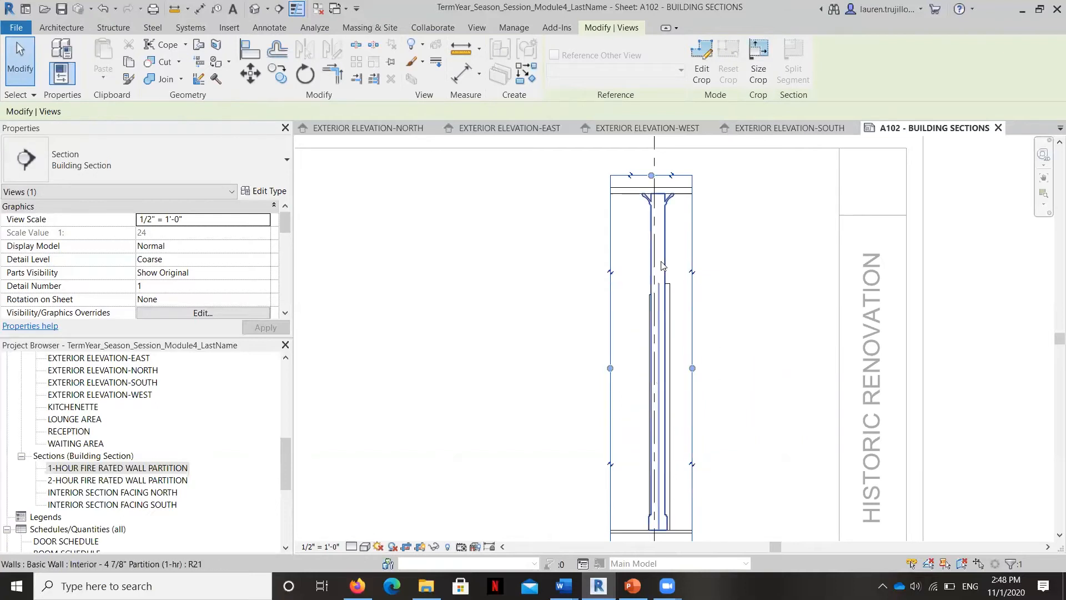
left_click(692, 466)
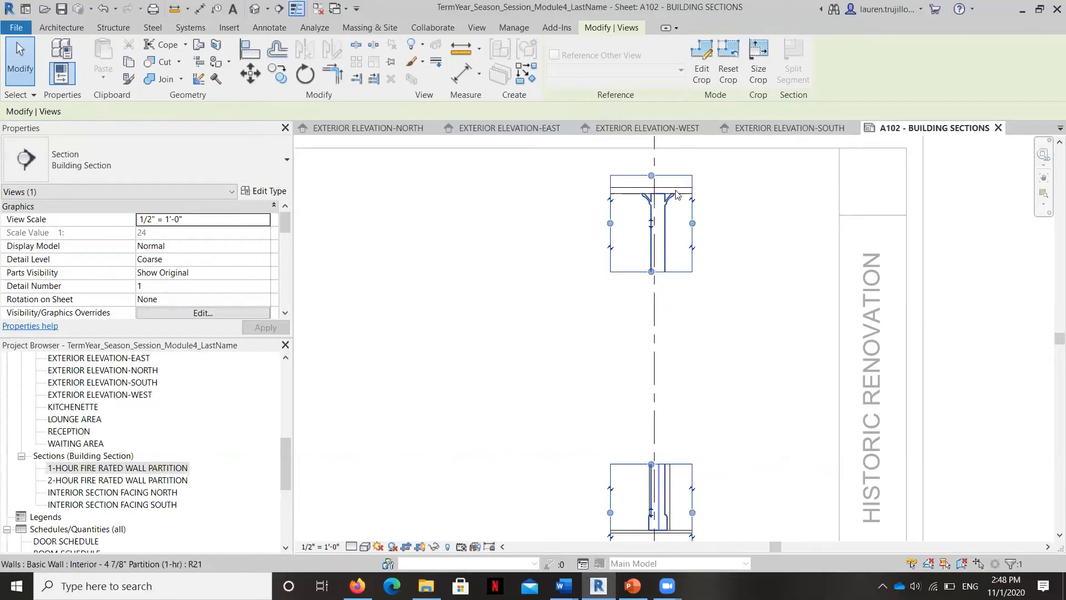
scroll(661, 459, "up", 2)
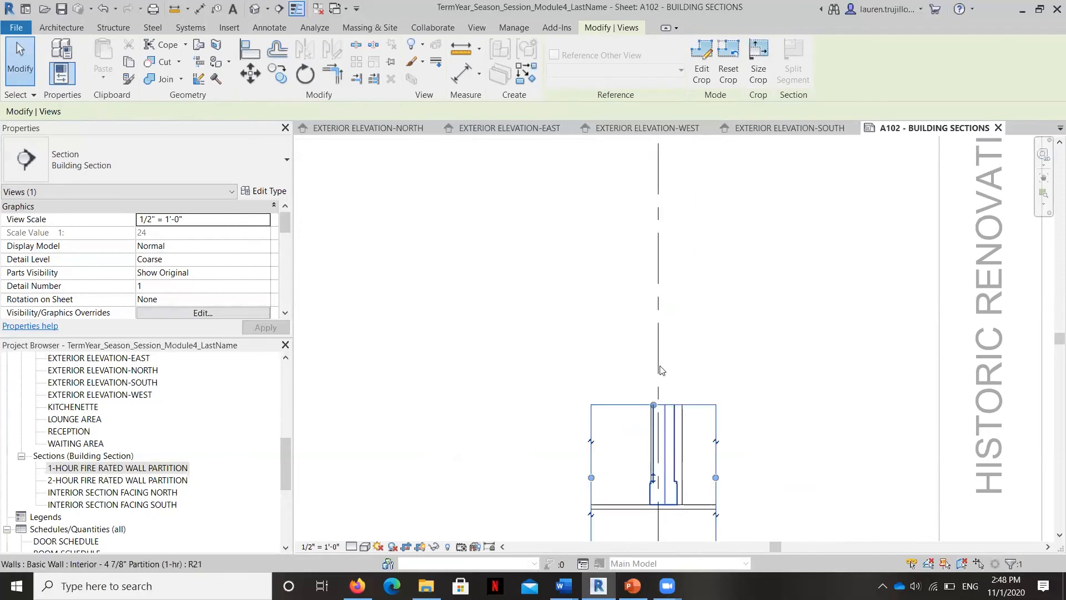
scroll(661, 371, "down", 3)
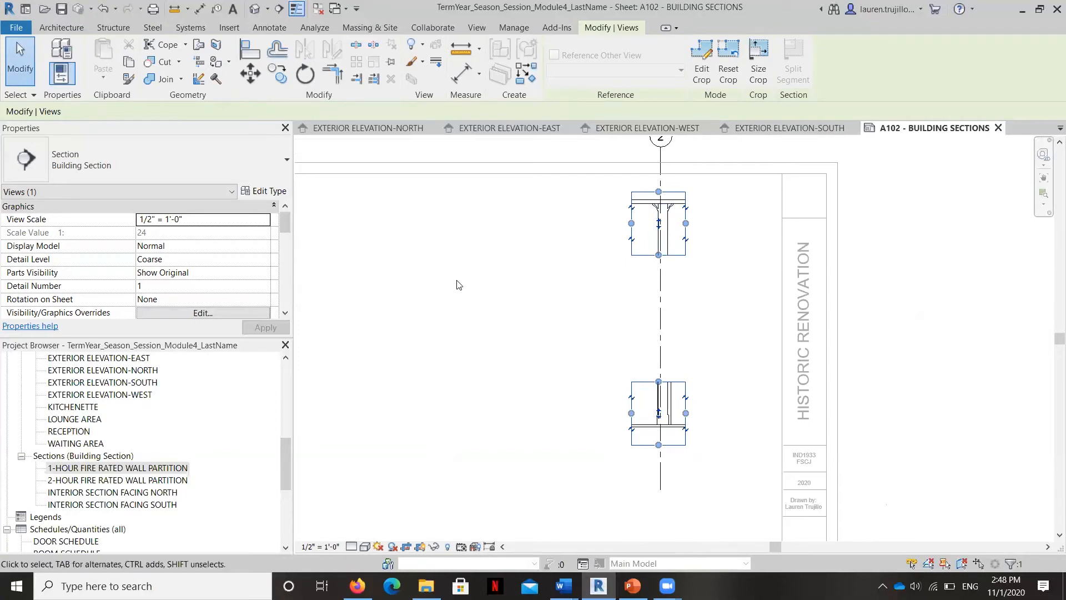
- Set the view scale of the 1-HOUR FIRE RATED WALL PARTITION section to 1" = 1'-0"
left_click(228, 217)
left_click(264, 219)
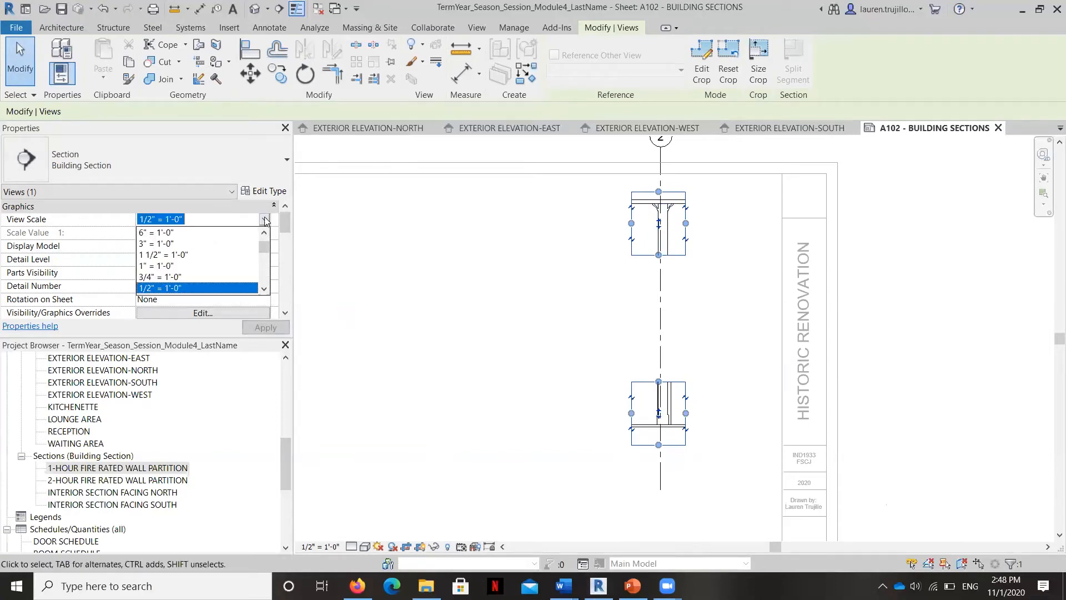
left_click(158, 266)
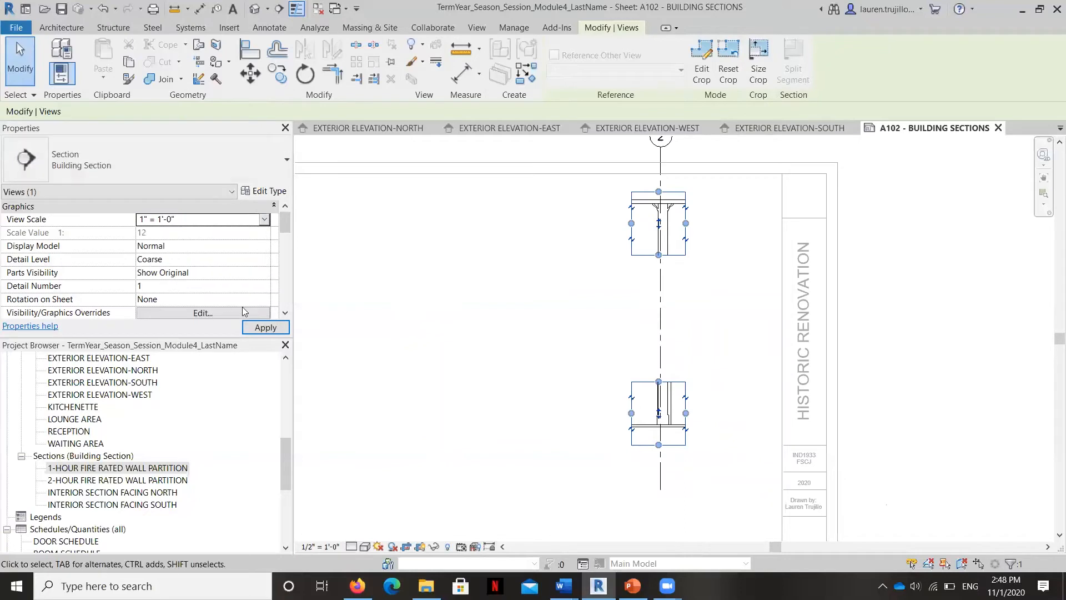
left_click(266, 328)
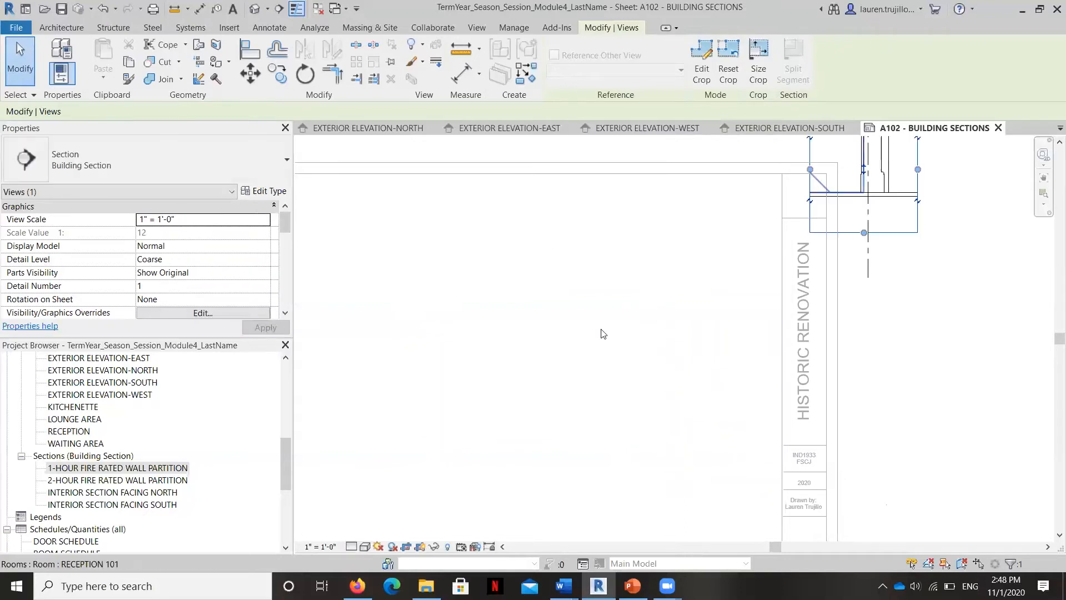
scroll(600, 345, "down", 2)
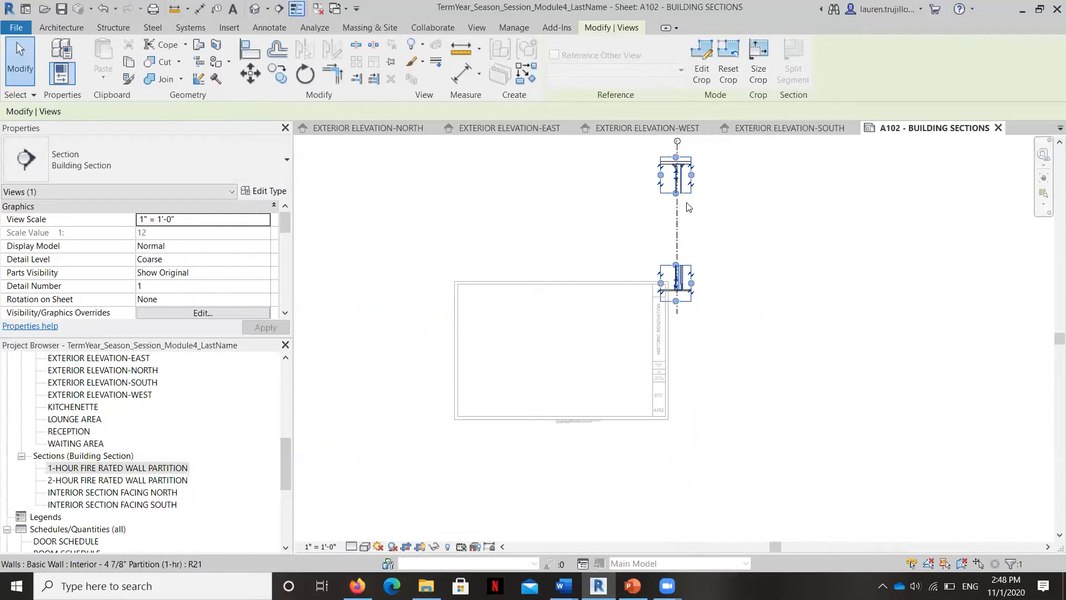
- Try to bring the enlarged section onto the sheet by moving its crop region beside the title block, and undo the move
mouse_move(684, 200)
left_mouse_down()
mouse_move(615, 317)
mouse_move(633, 345)
left_mouse_up()
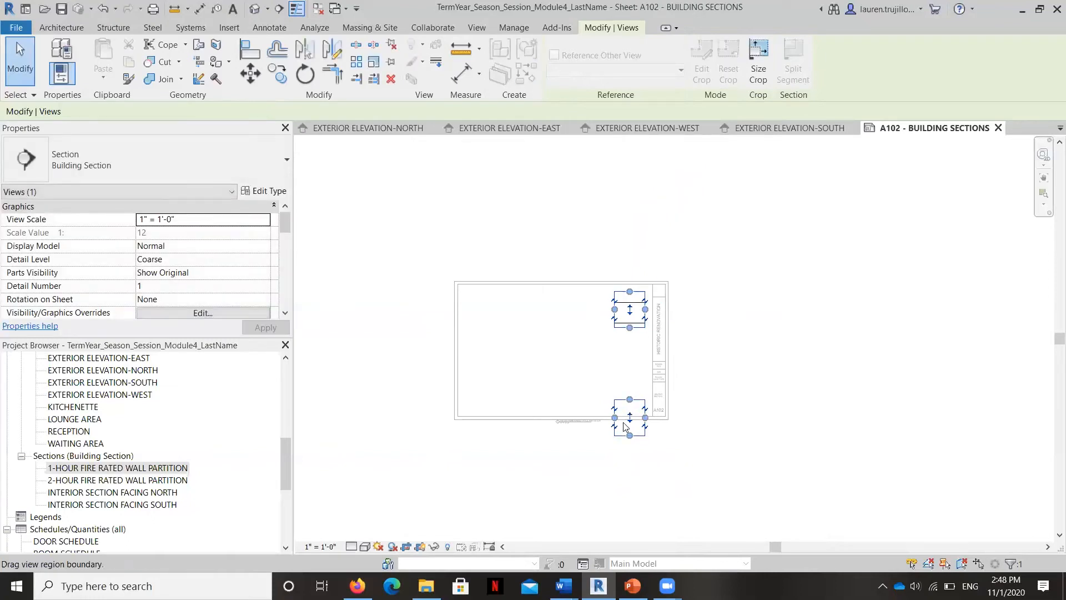
key("Escape")
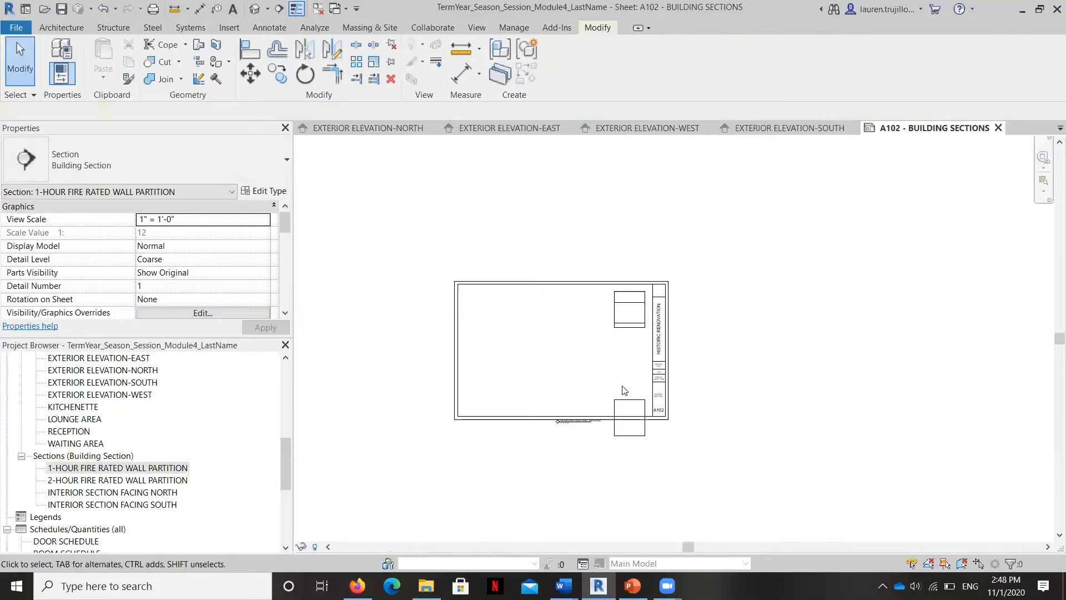
key("Escape")
scroll(624, 389, "up", 3)
scroll(647, 414, "up", 3)
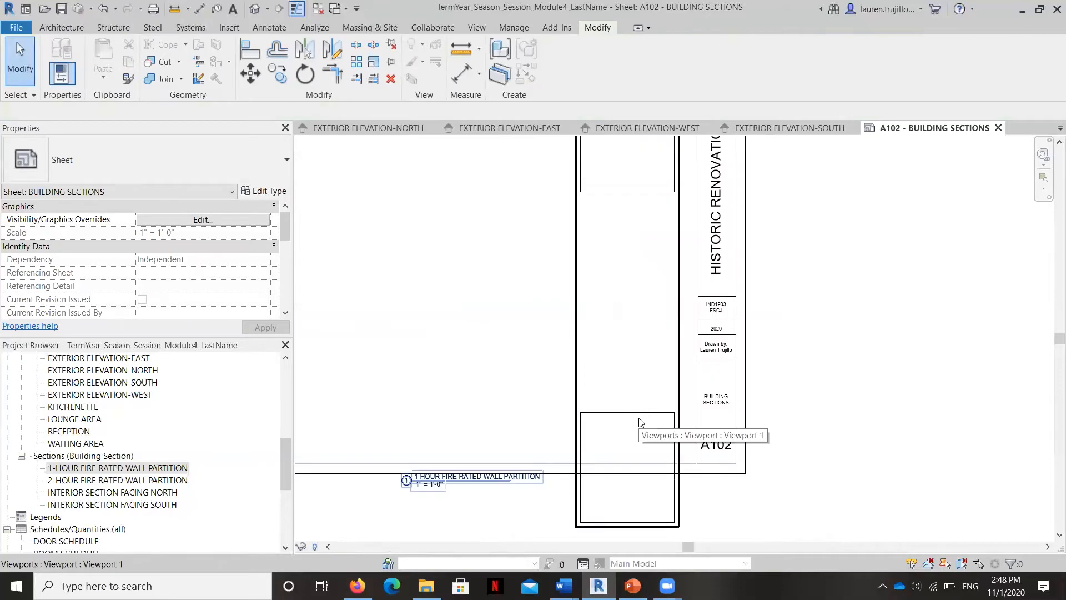
left_click(642, 421)
double_click(641, 420)
left_click(641, 420)
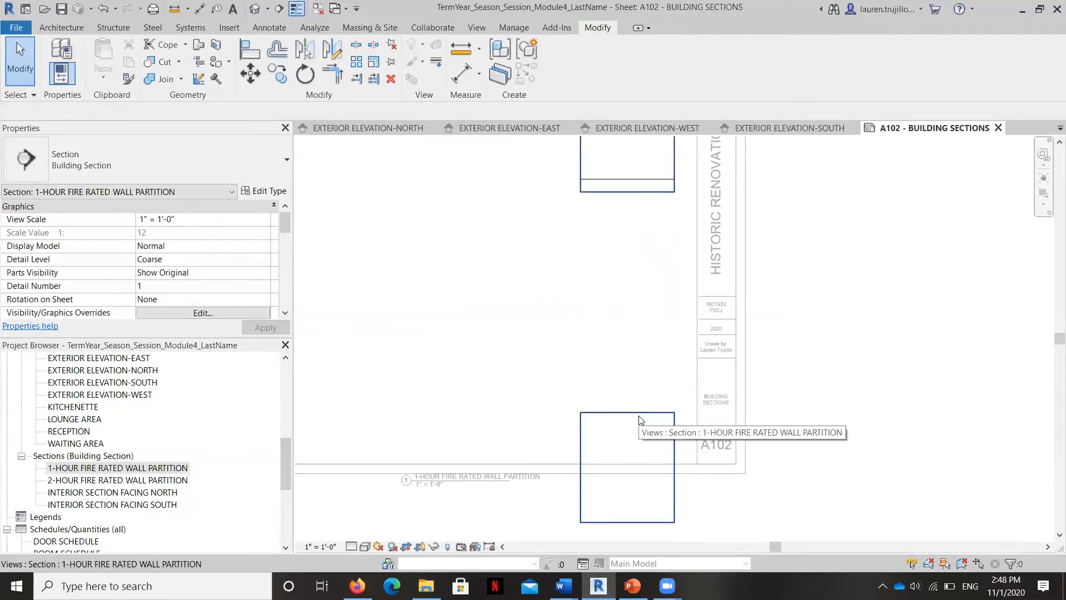
scroll(641, 420, "down", 4)
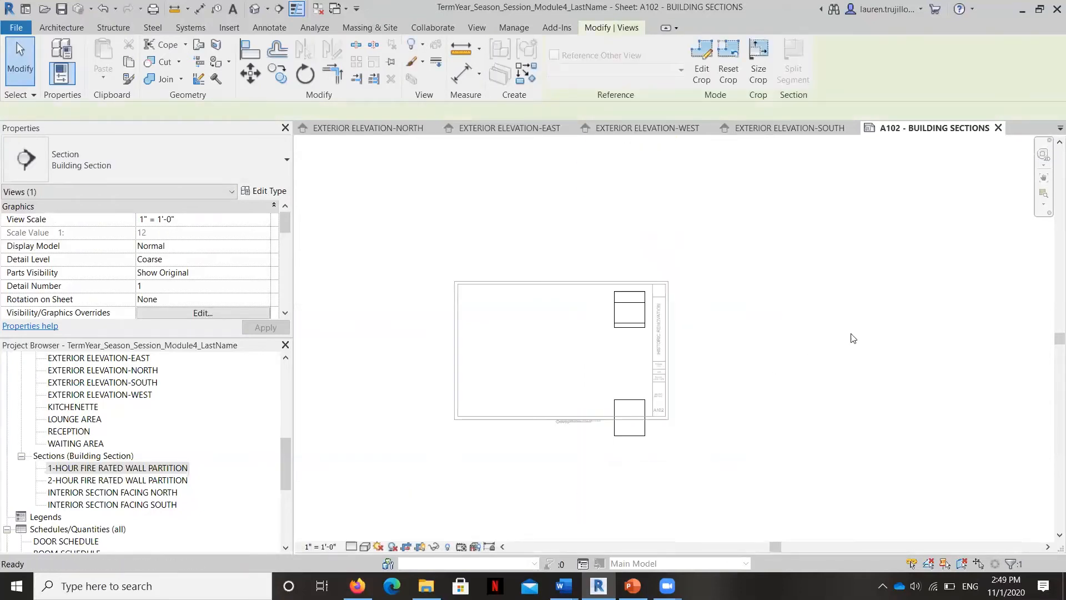
key("Escape")
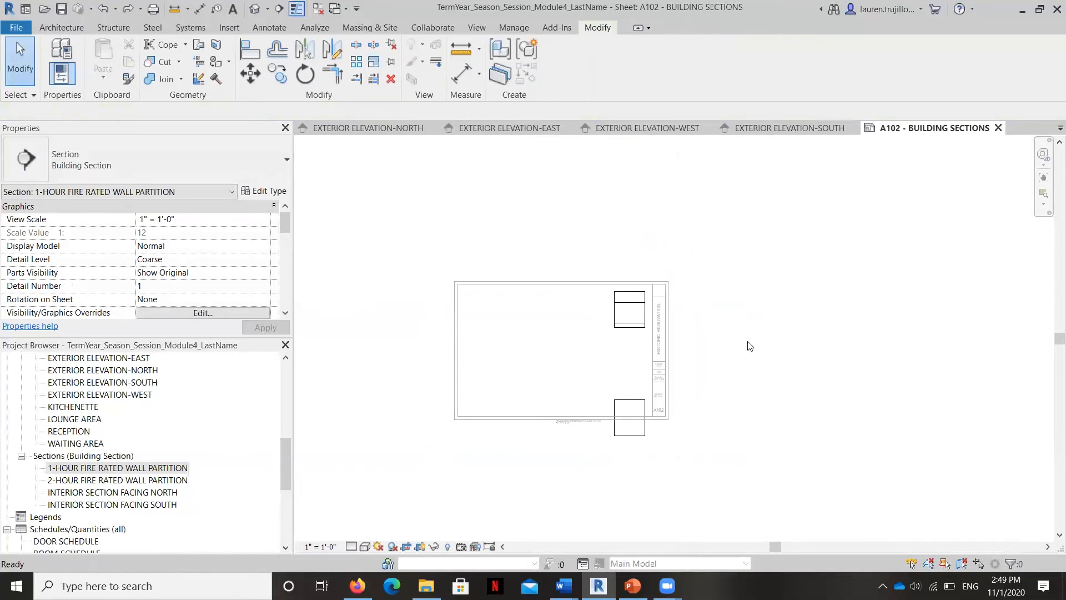
key("ctrl+z")
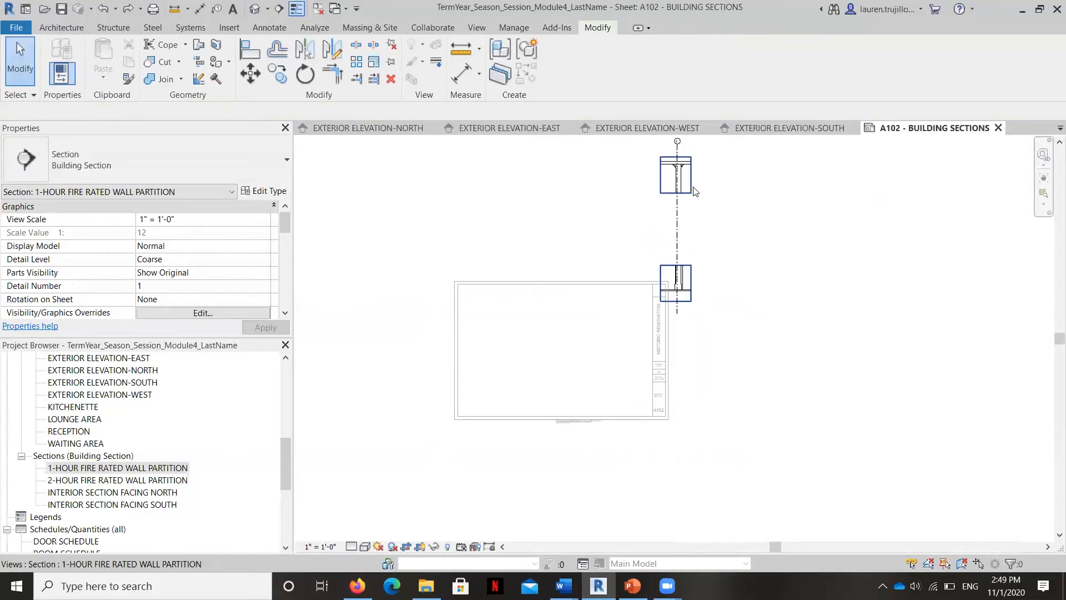
- Shift the section sideways relative to its crop region until the partition wall sits near the middle of the crop
left_click(694, 192)
left_click(707, 238)
scroll(704, 238, "up", 1)
scroll(704, 238, "up", 1)
scroll(681, 255, "down", 3)
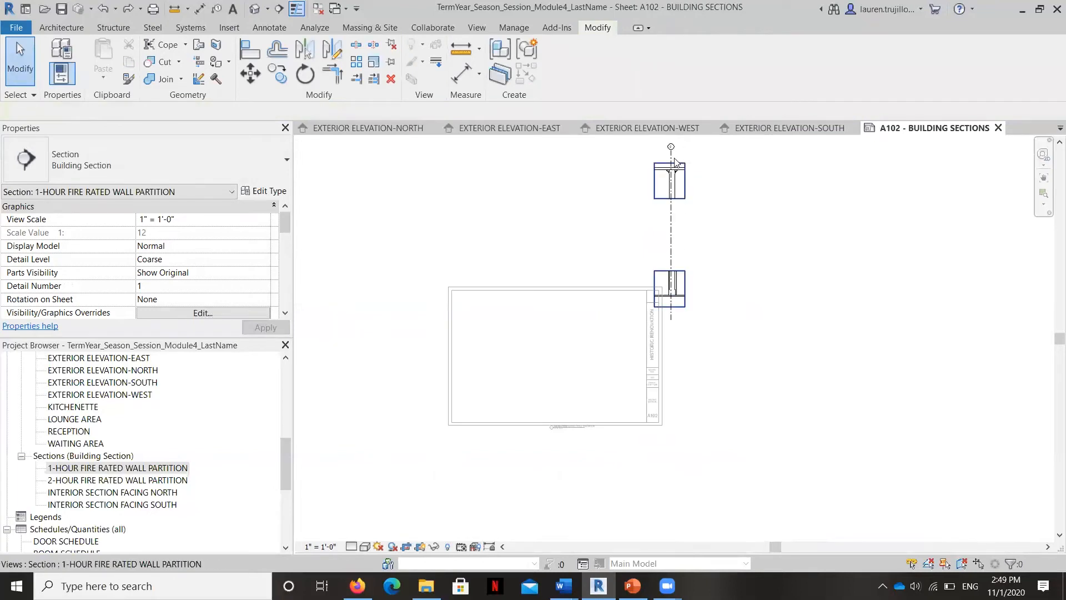
left_click(674, 167)
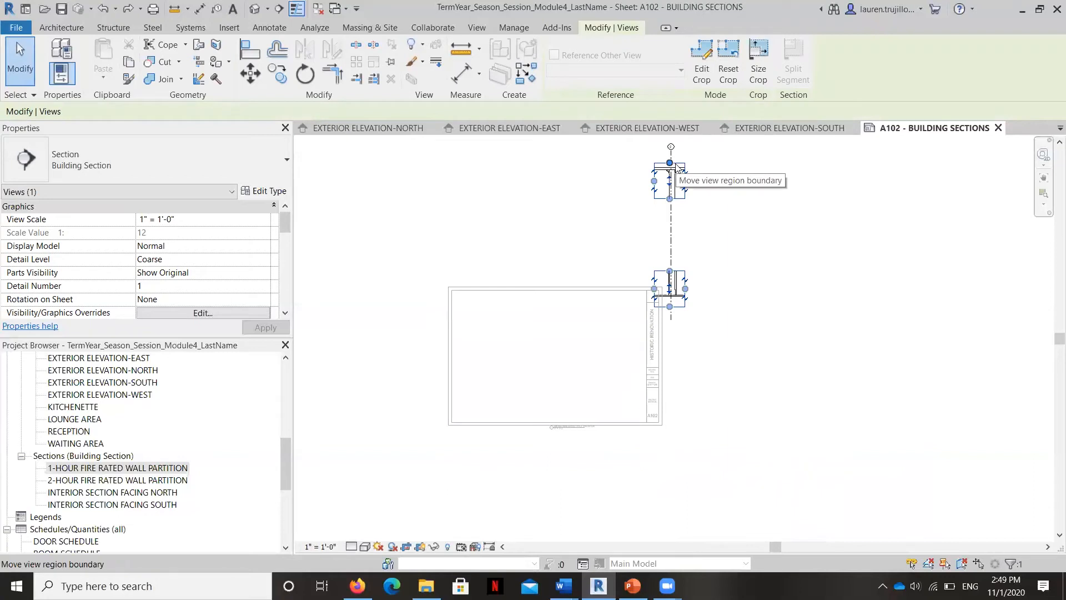
left_click_drag(676, 166, 680, 167)
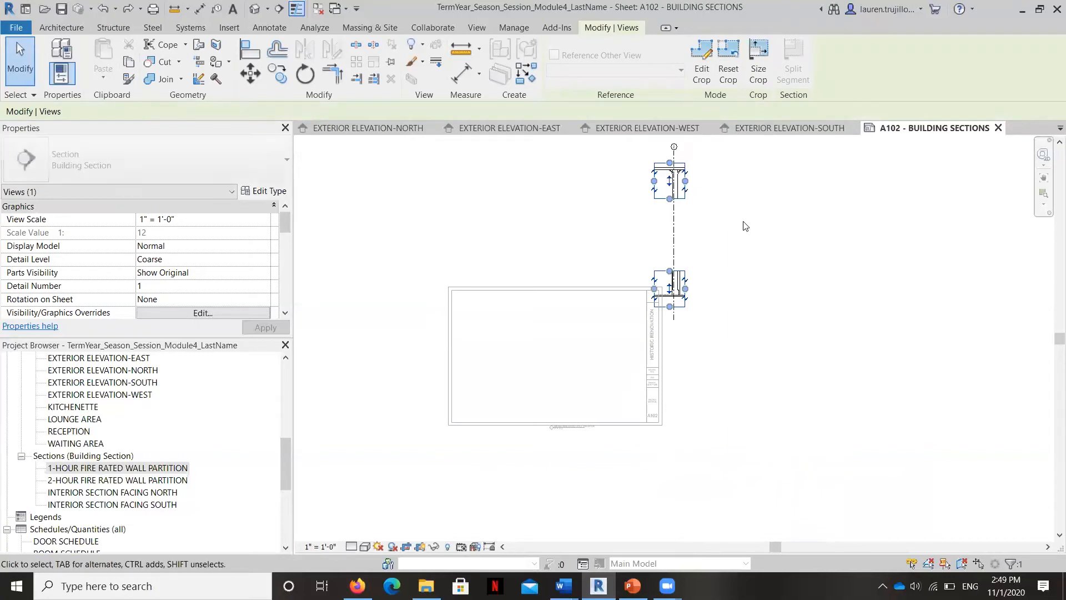
key("Left")
key("Left")
key("Right")
key("Left")
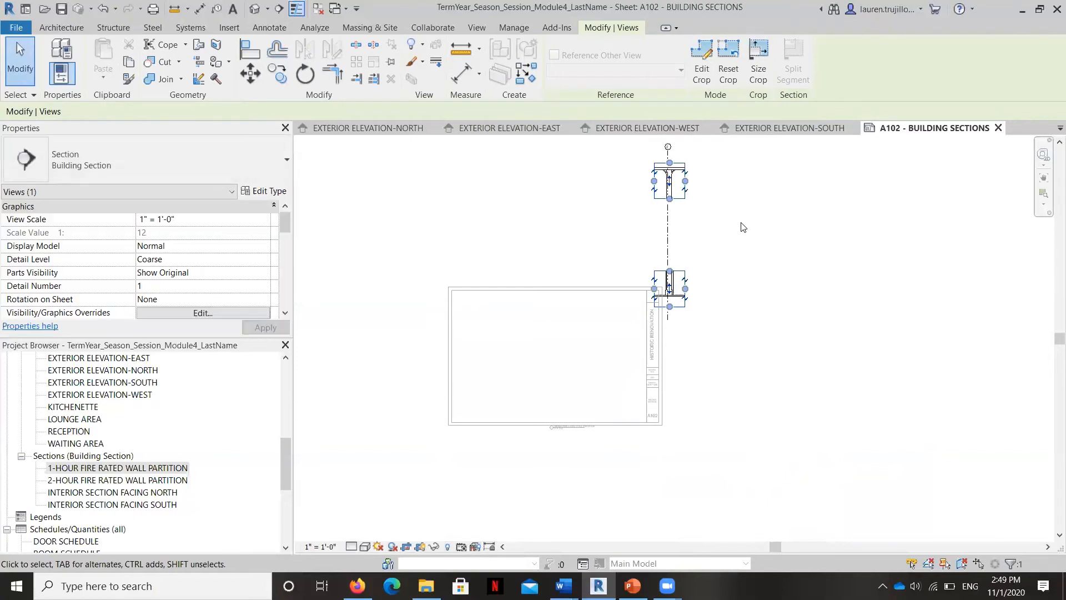
- Try again to move the whole crop region down inside the sheet border, and undo that move
key("Escape")
mouse_move(679, 204)
left_mouse_down()
mouse_move(648, 238)
mouse_move(619, 317)
mouse_move(624, 345)
left_mouse_up()
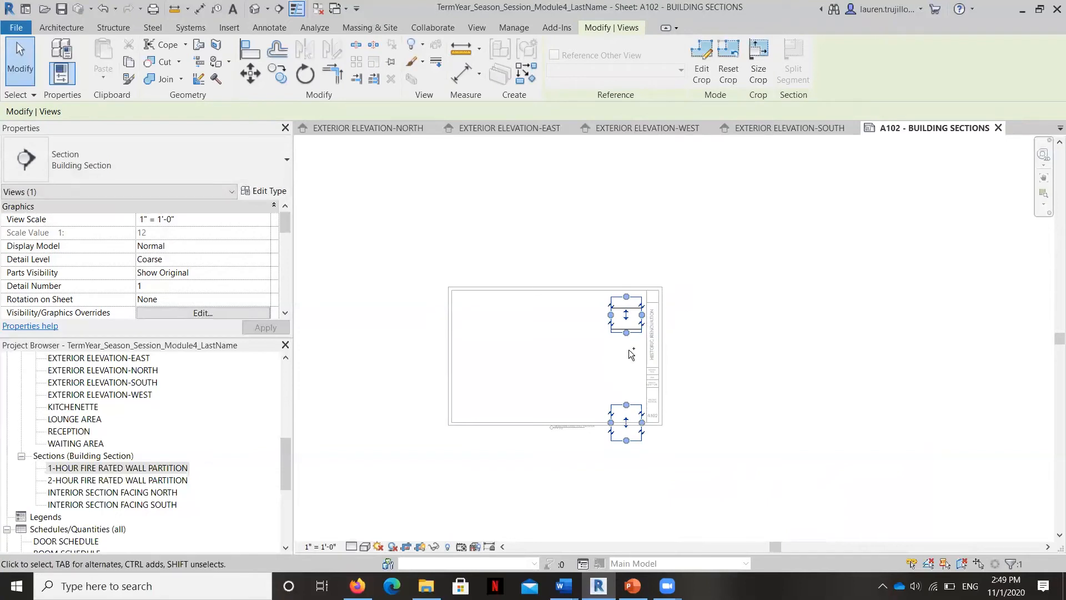
key("ctrl+z")
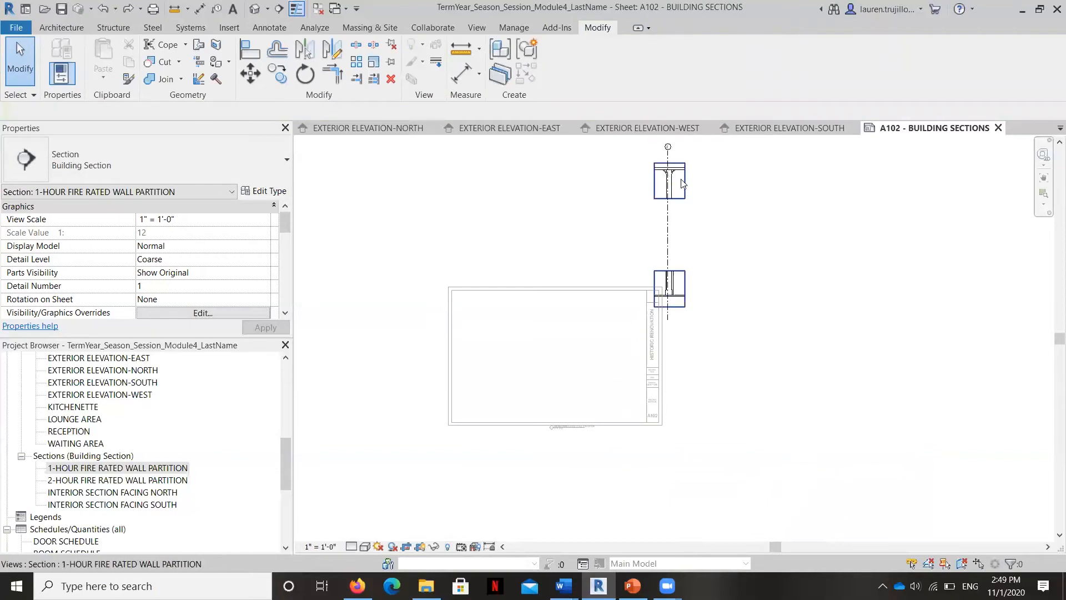
- Deactivate the section view and move its viewport down onto the sheet beside the title block, with its lower edge at the bottom border
left_click(735, 176)
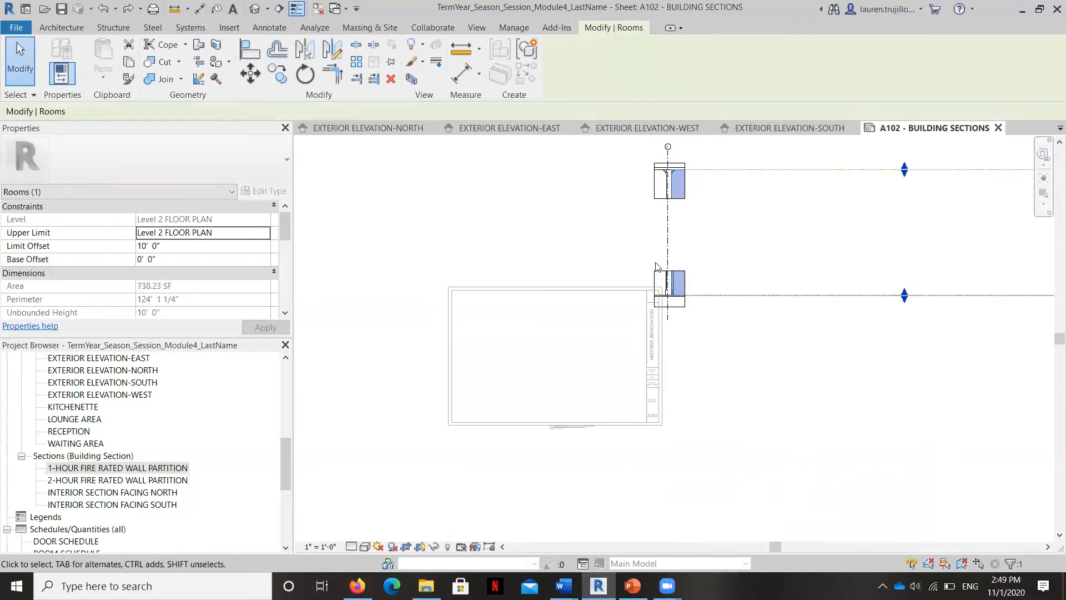
double_click(744, 434)
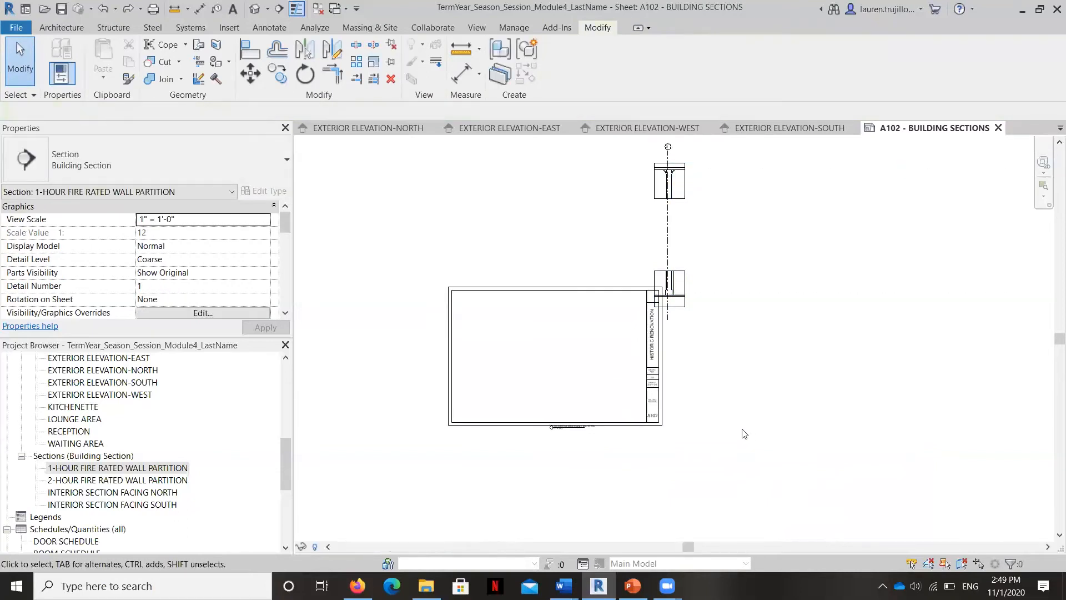
left_click(677, 310)
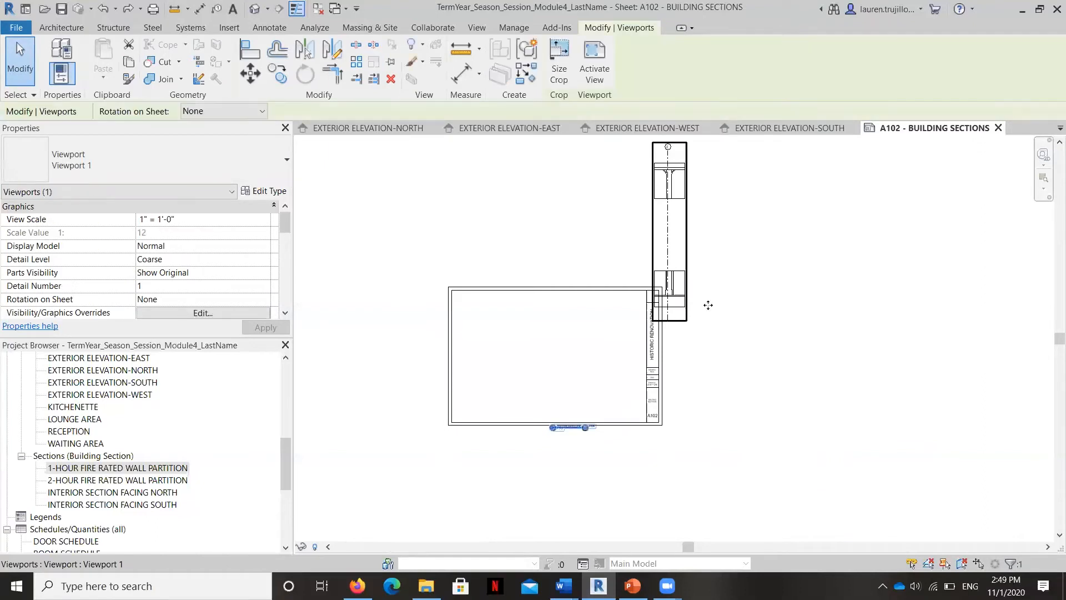
left_click_drag(675, 322, 634, 417)
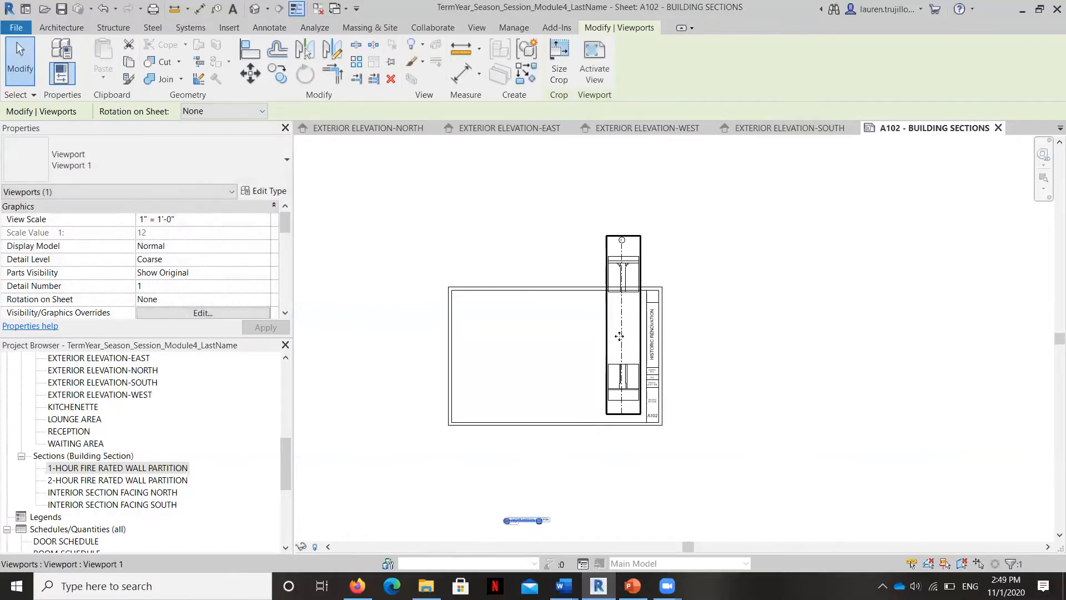
scroll(620, 333, "up", 2)
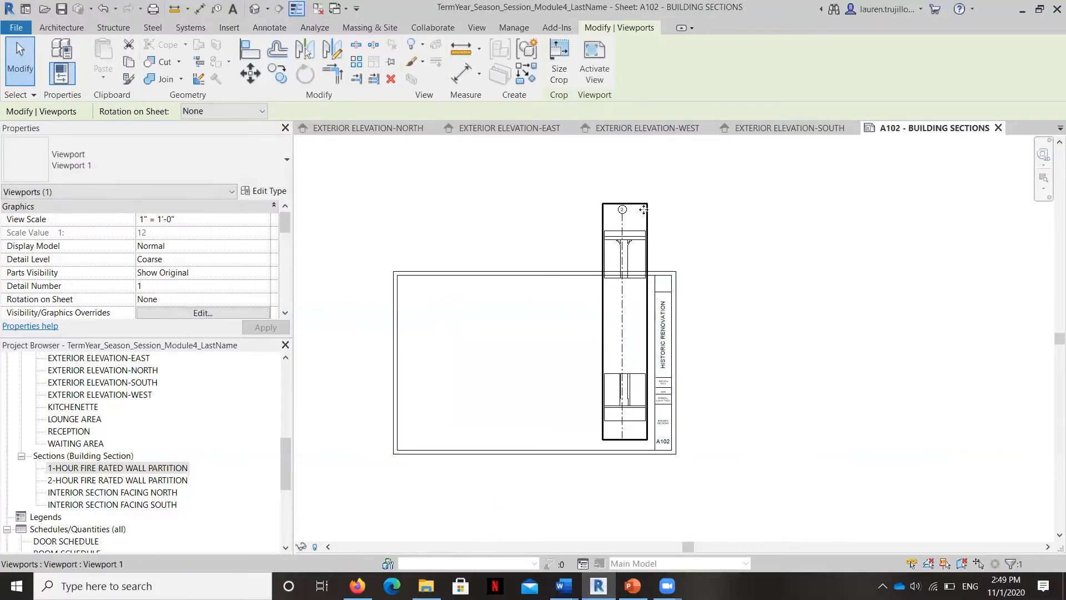
scroll(645, 209, "up", 4)
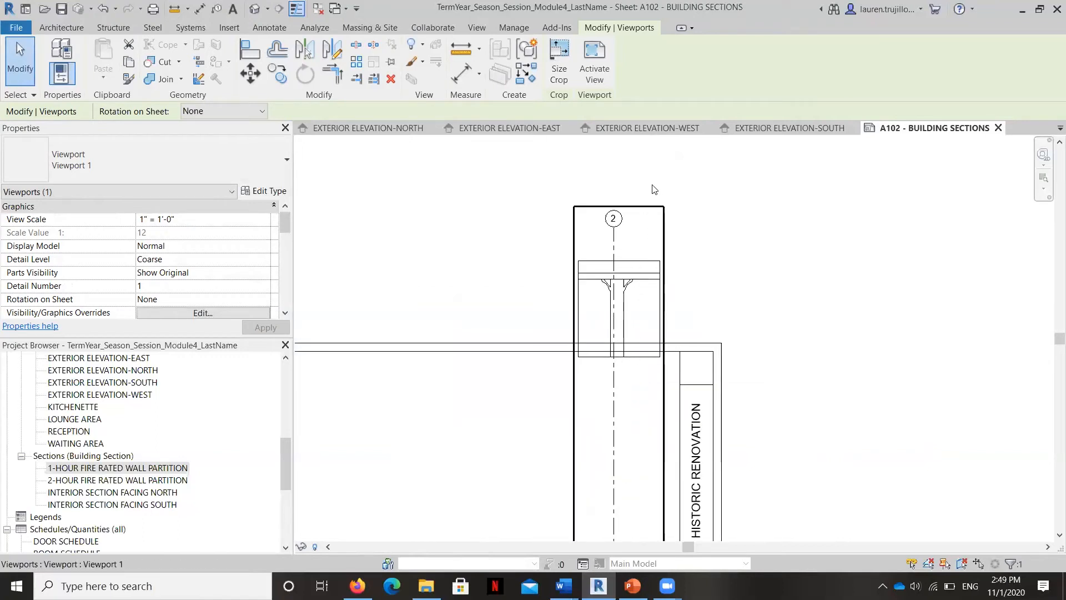
scroll(652, 186, "down", 3)
left_click_drag(655, 375, 655, 387)
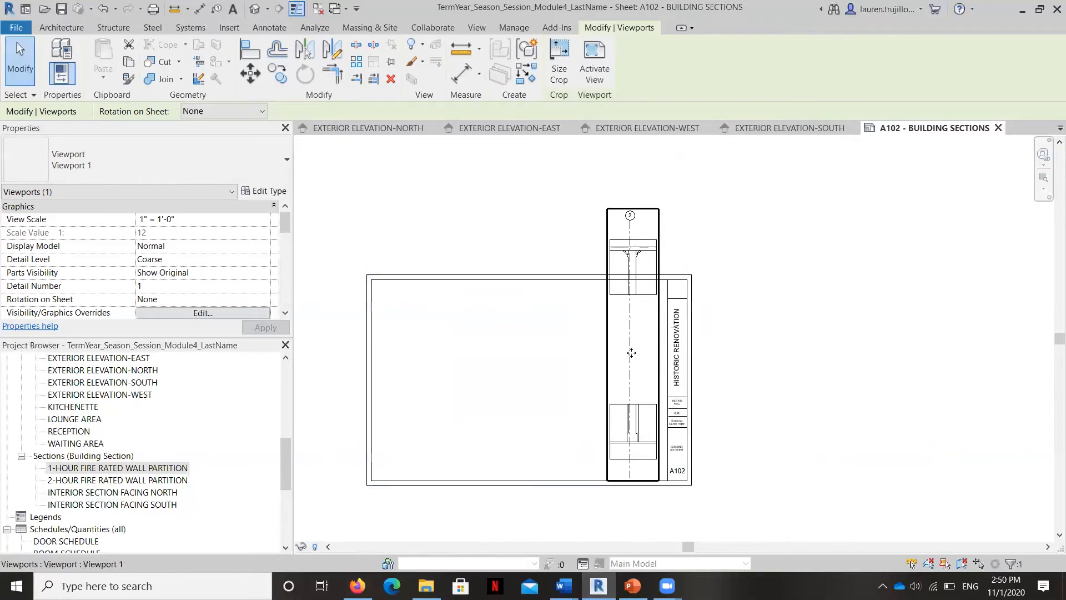
- Activate the section view and move the ceiling and floor crop pieces toward each other so both fit inside the sheet border
left_click(731, 492)
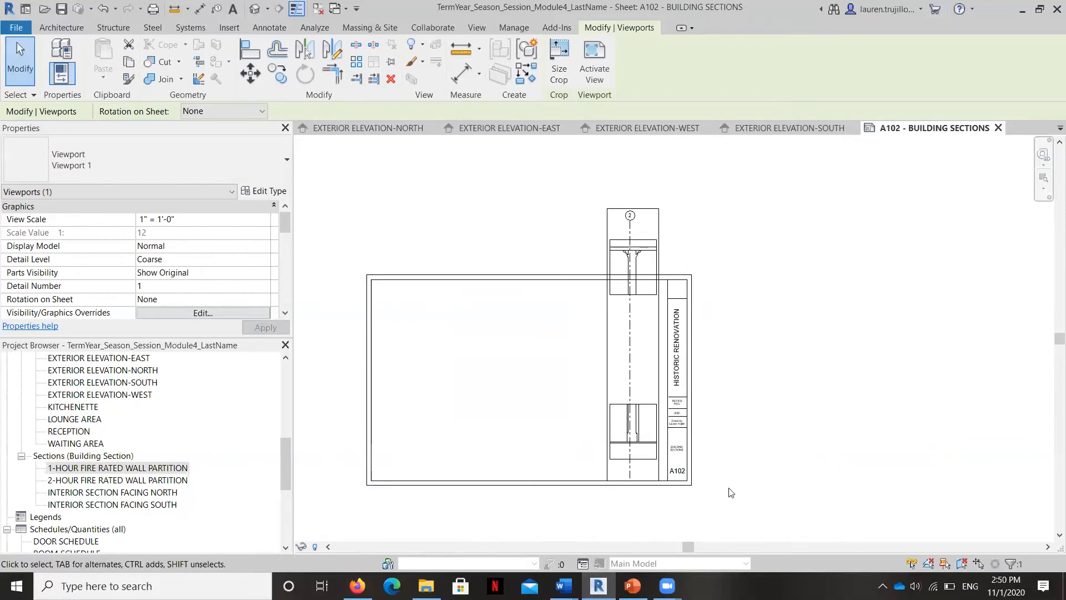
key("ctrl+z")
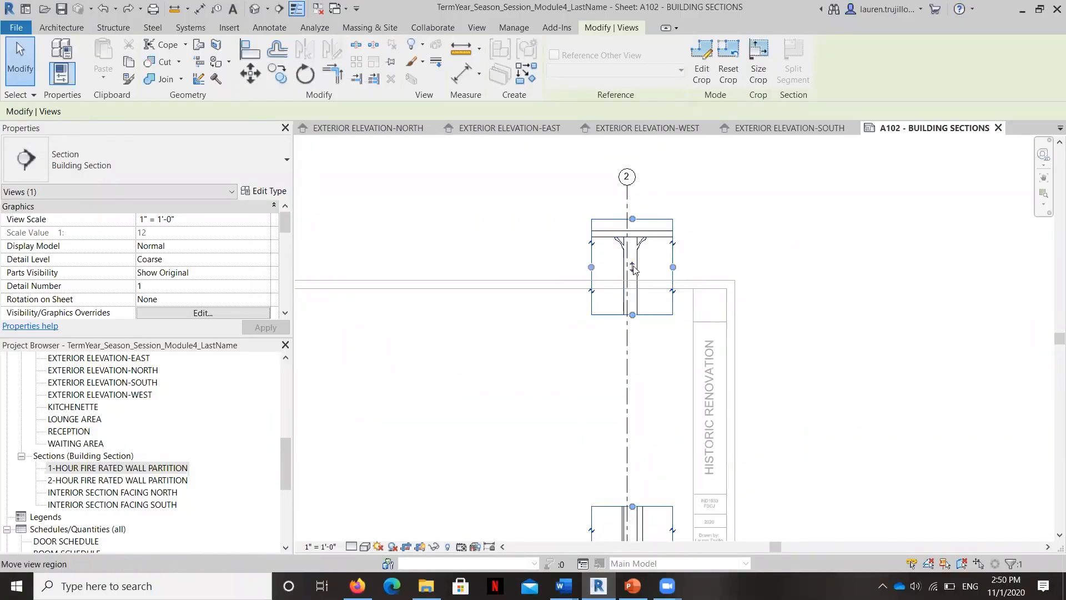
left_click_drag(634, 269, 628, 356)
scroll(652, 266, "down", 2)
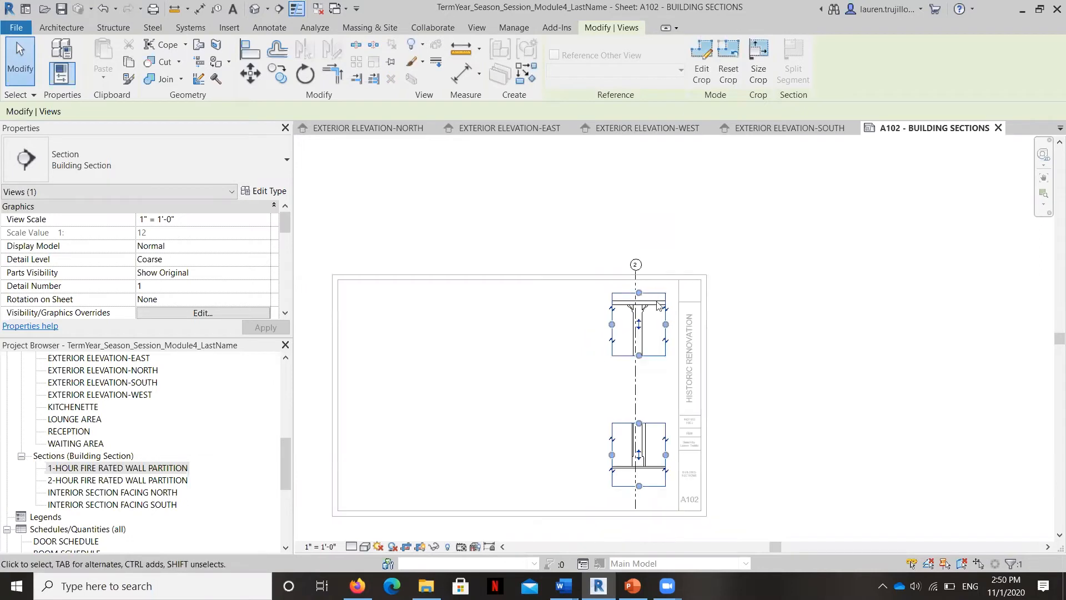
scroll(639, 453, "up", 2)
scroll(643, 460, "up", 1)
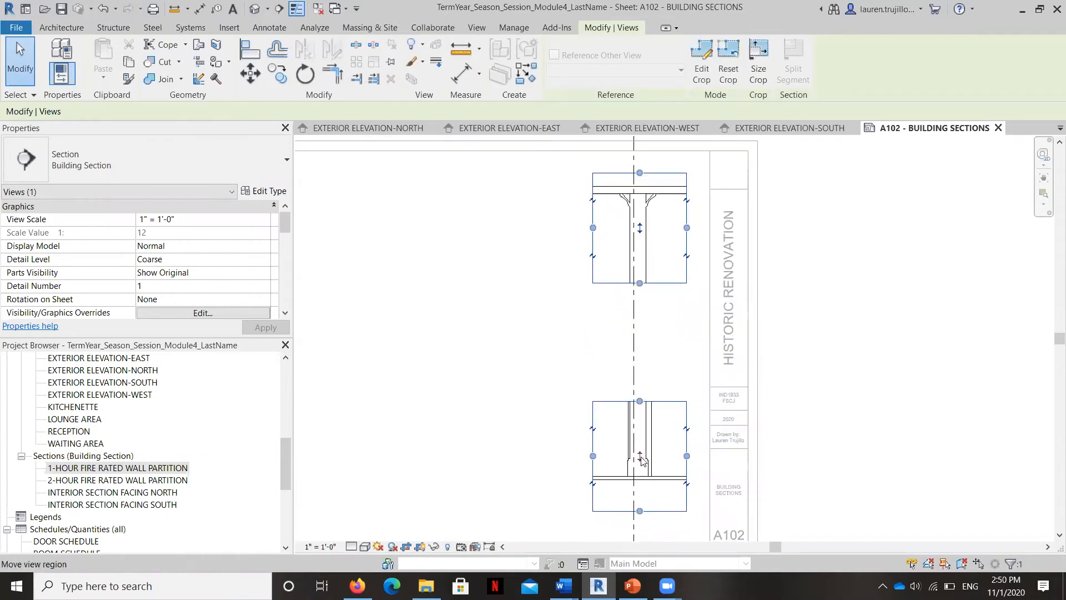
left_click_drag(638, 461, 642, 356)
- Tighten the crop pieces around the wall's ceiling and floor connections and bring the floor piece up close beneath the ceiling piece
left_click_drag(638, 283, 647, 241)
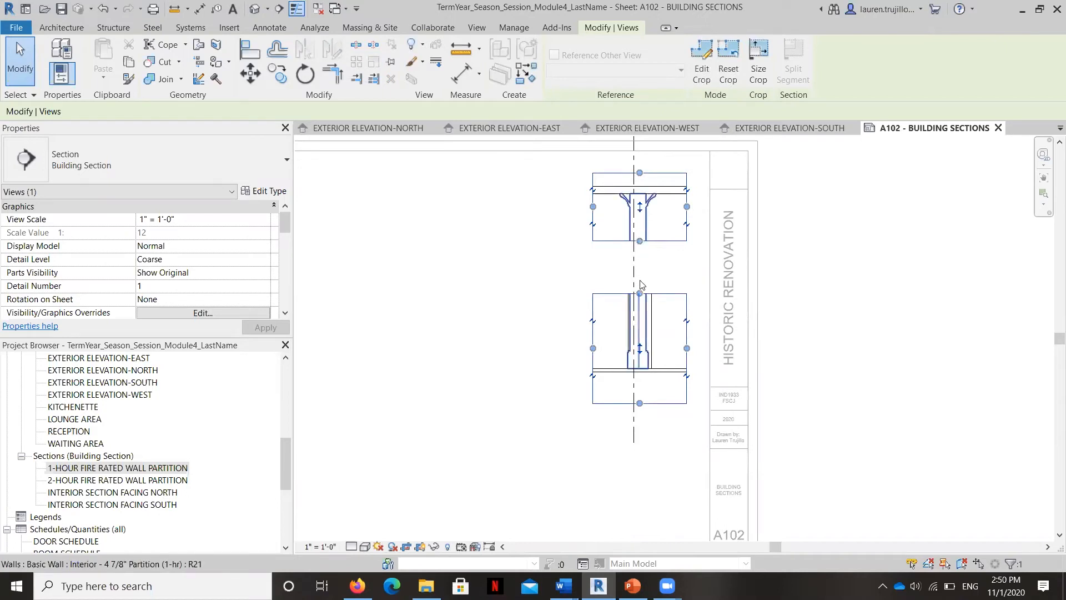
left_click_drag(640, 293, 639, 321)
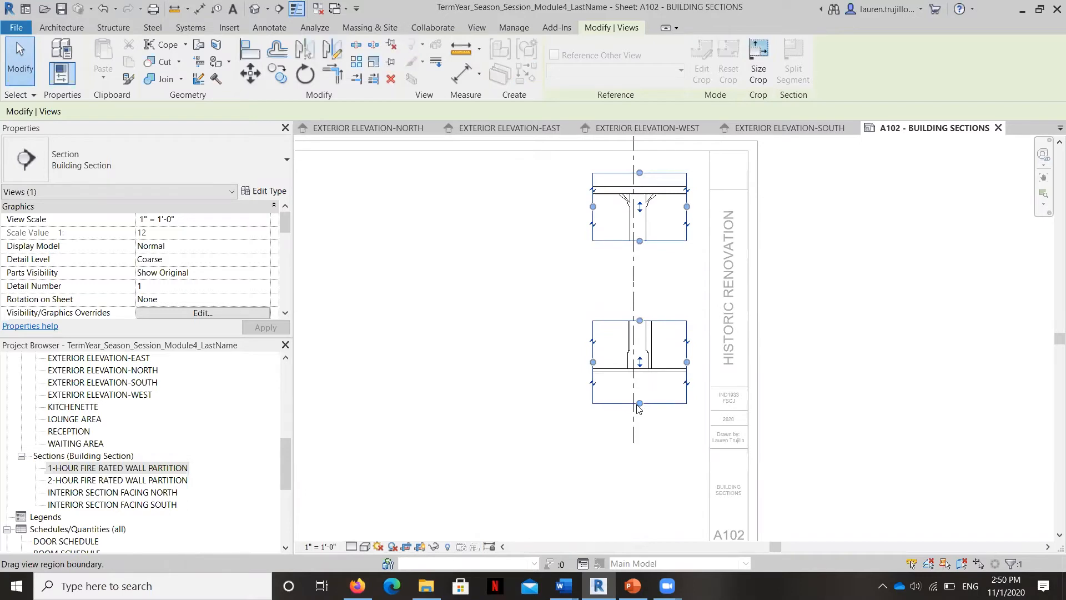
left_click_drag(640, 388, 642, 386)
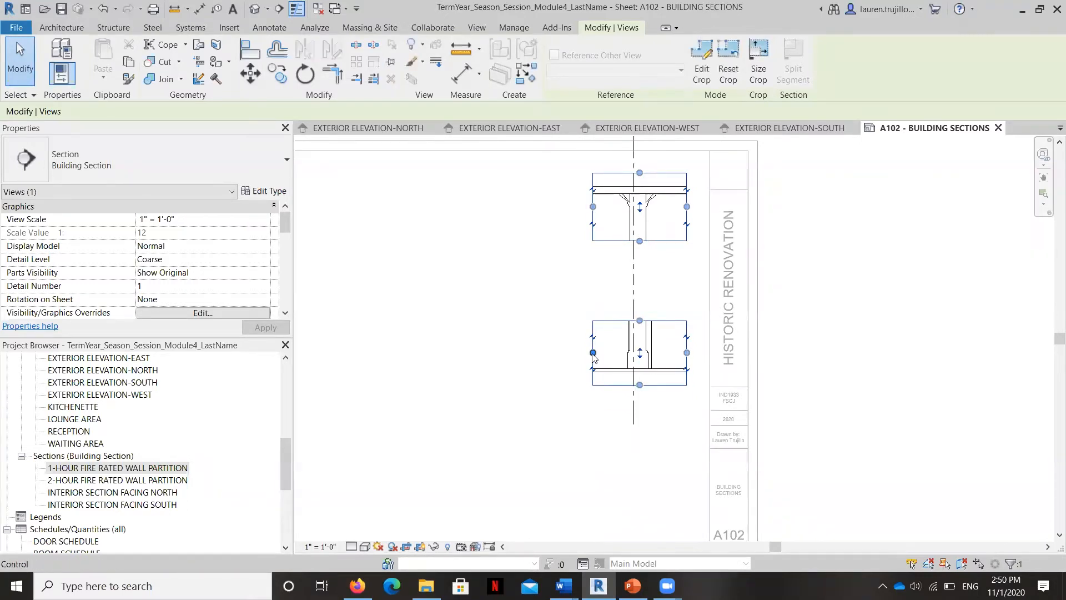
left_click_drag(593, 353, 650, 286)
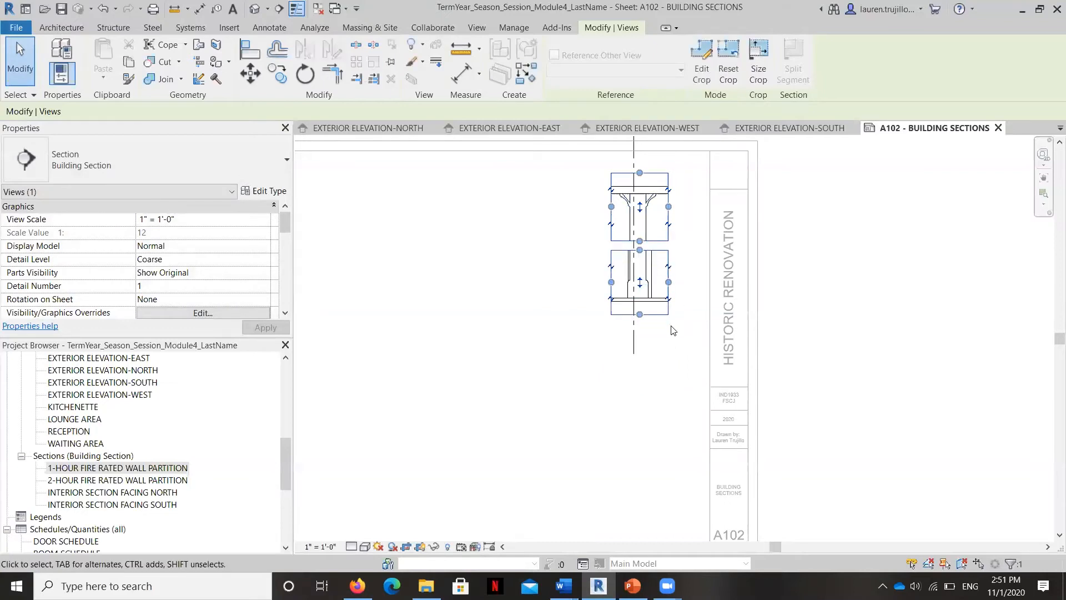
- Hide the grid 2 line in the section view as an individual element
scroll(644, 333, "down", 2)
scroll(628, 289, "up", 4)
scroll(623, 272, "up", 1)
left_click(633, 286)
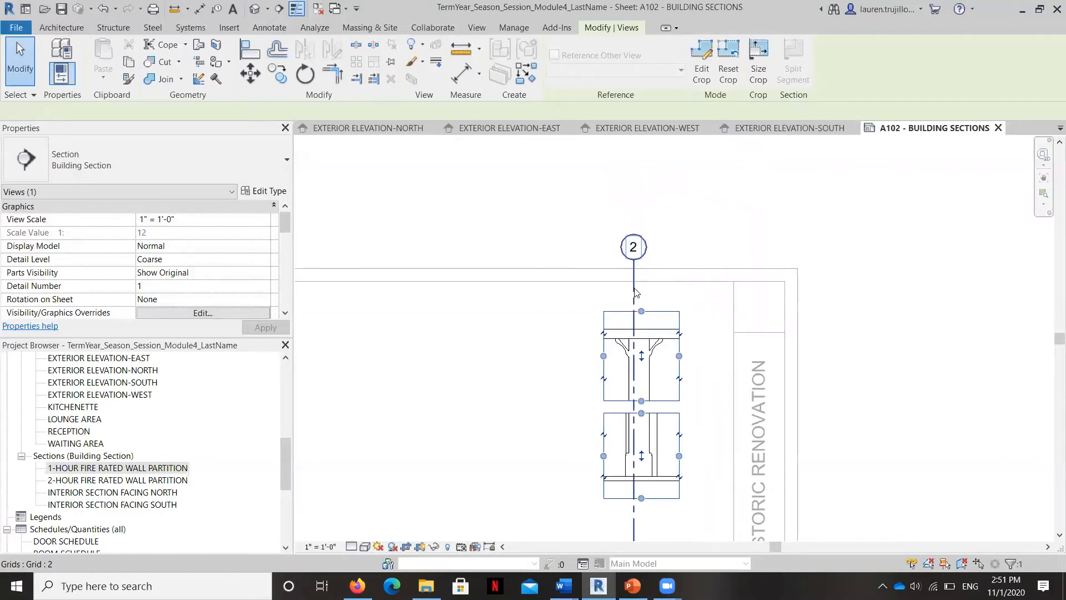
right_click(635, 287)
mouse_move(683, 346)
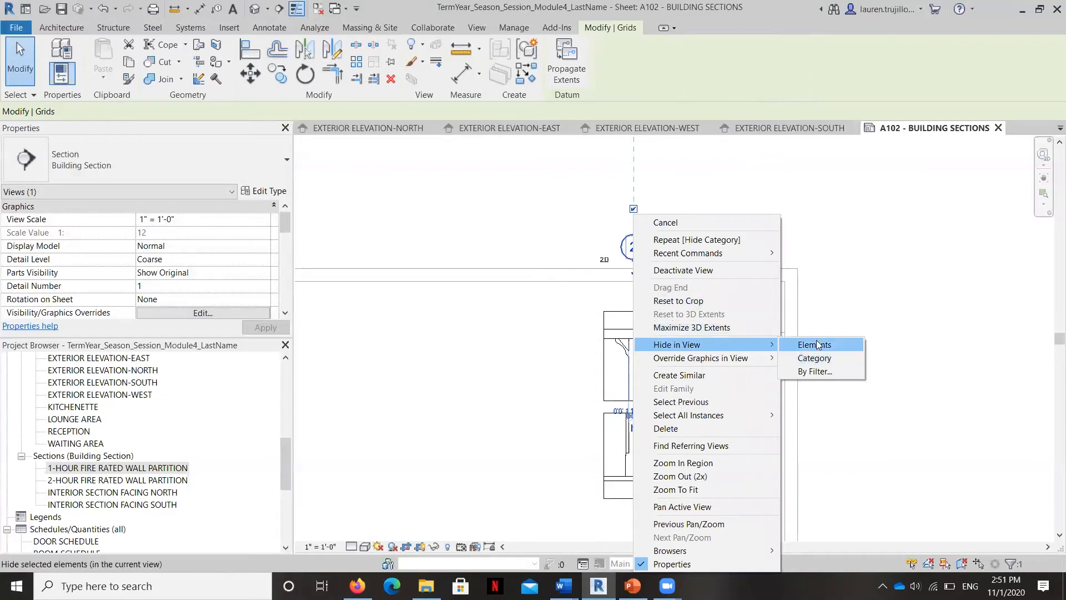
left_click(815, 345)
scroll(584, 249, "down", 1)
scroll(627, 329, "down", 1)
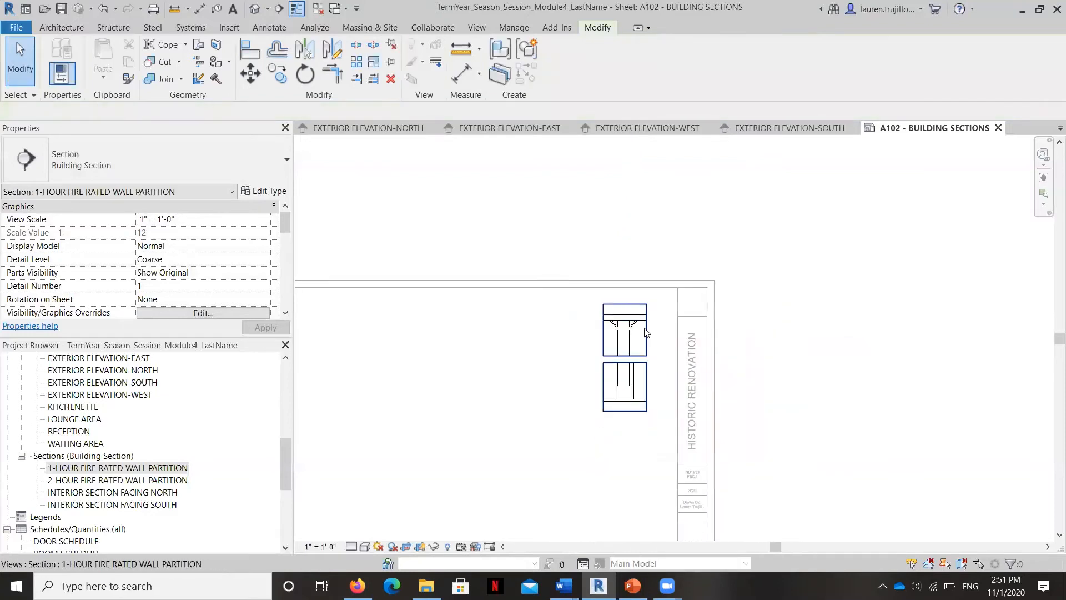
- Deactivate the section view and place the 2-HOUR FIRE RATED WALL PARTITION section on the sheet, in the lower area beside the title block
scroll(649, 344, "down", 1)
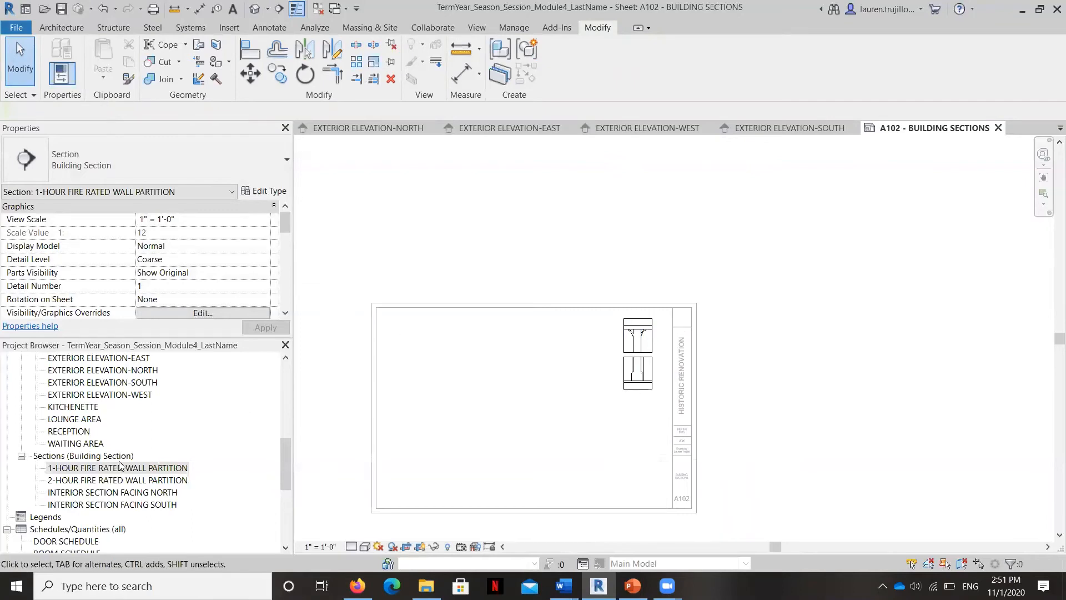
left_click(90, 481)
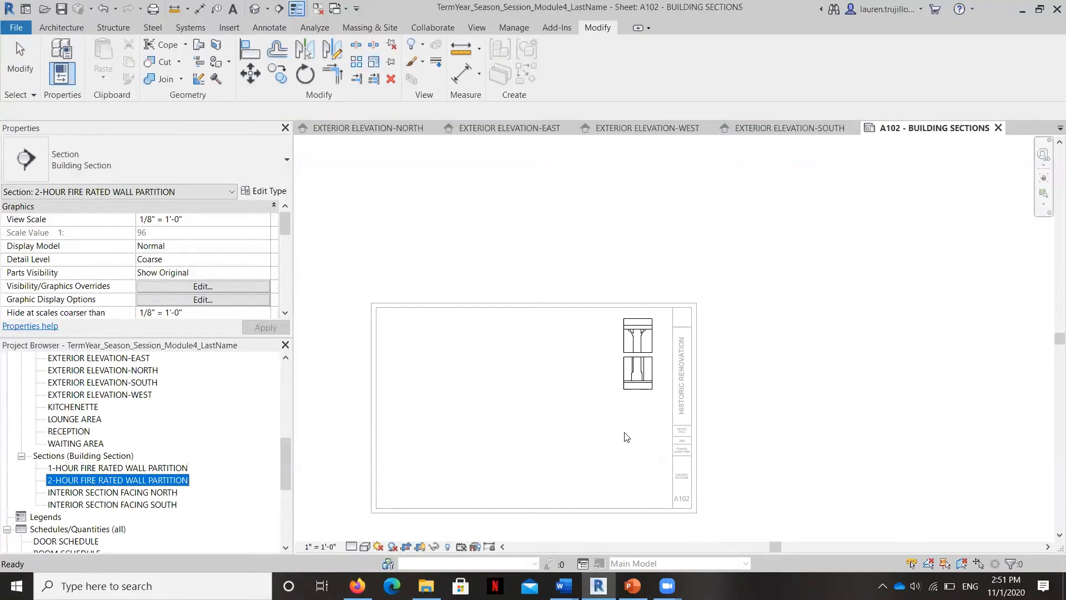
scroll(600, 331, "down", 2)
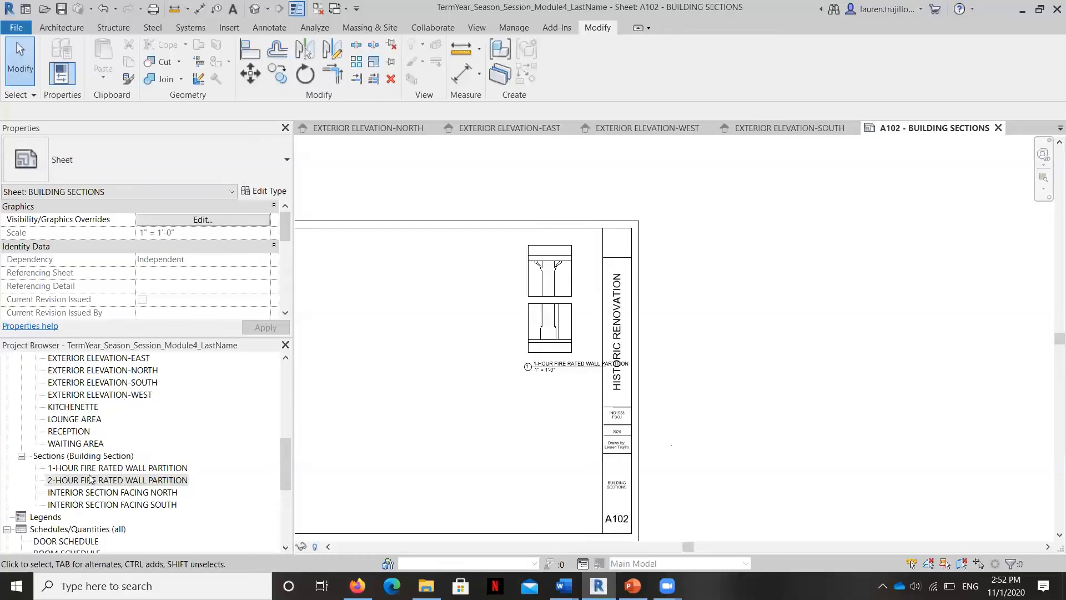
left_click(84, 482)
left_click_drag(136, 485, 543, 419)
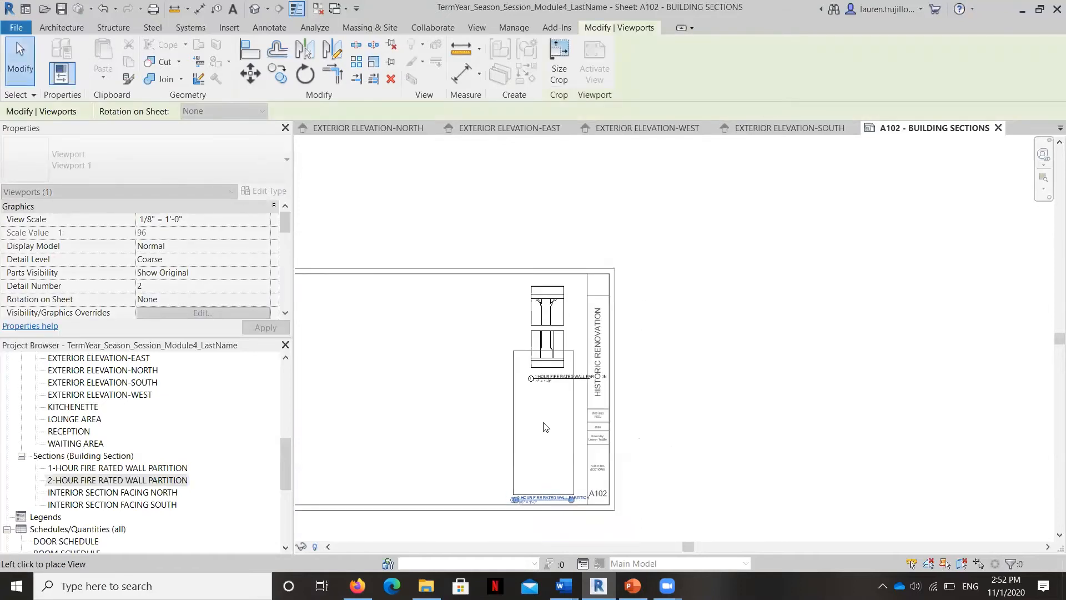
left_click(545, 427)
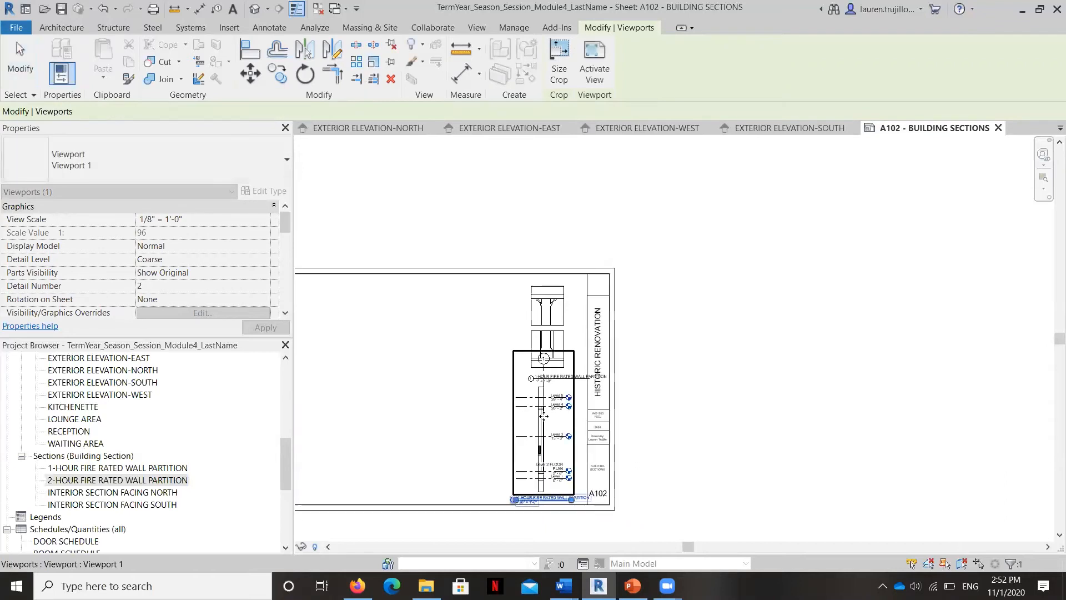
- Set the view scale of the 2-hour fire rated wall partition viewport to 1" = 1'-0"
scroll(552, 426, "up", 2)
left_click(542, 338)
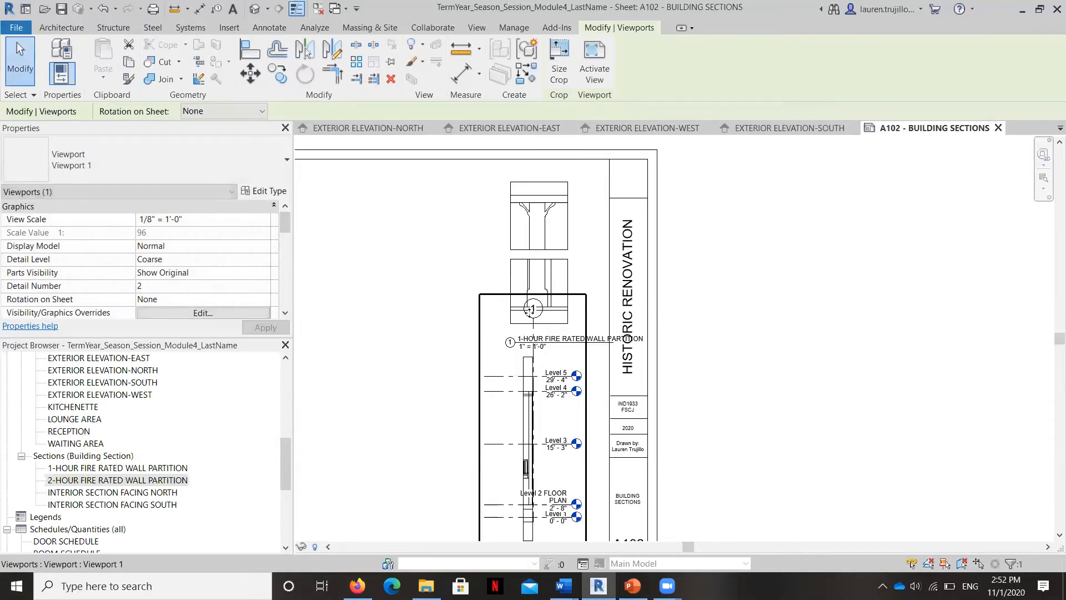
scroll(543, 272, "down", 2)
scroll(530, 469, "up", 2)
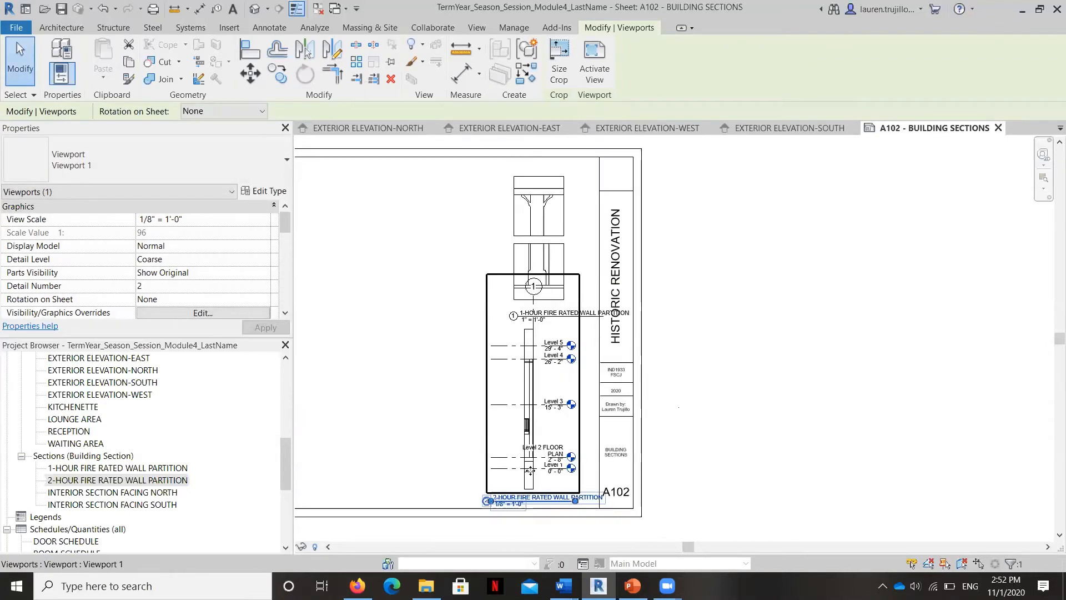
scroll(524, 478, "up", 2)
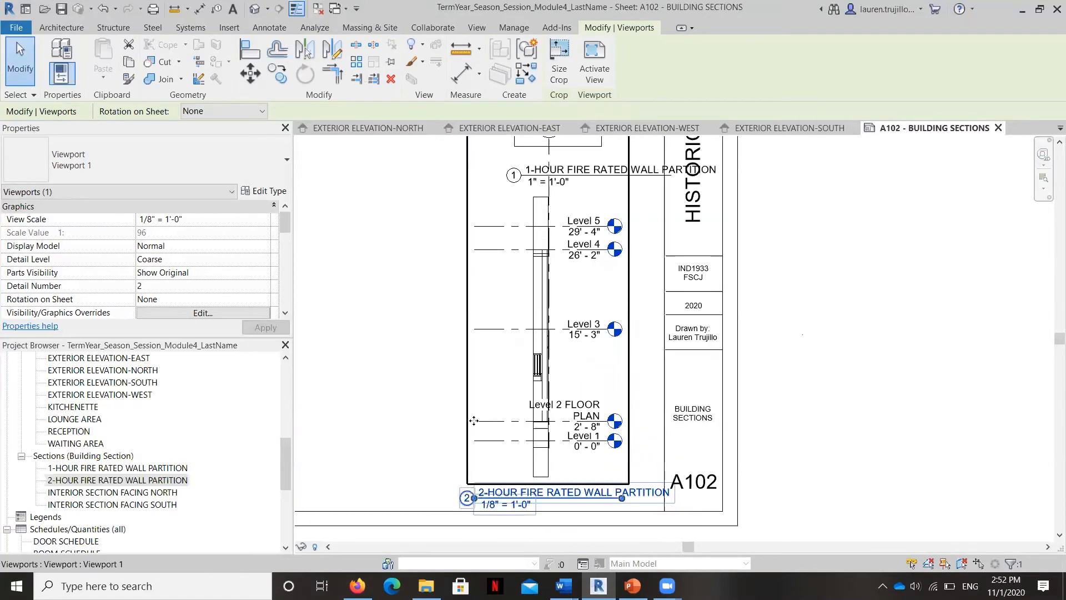
left_click(242, 217)
left_click(265, 220)
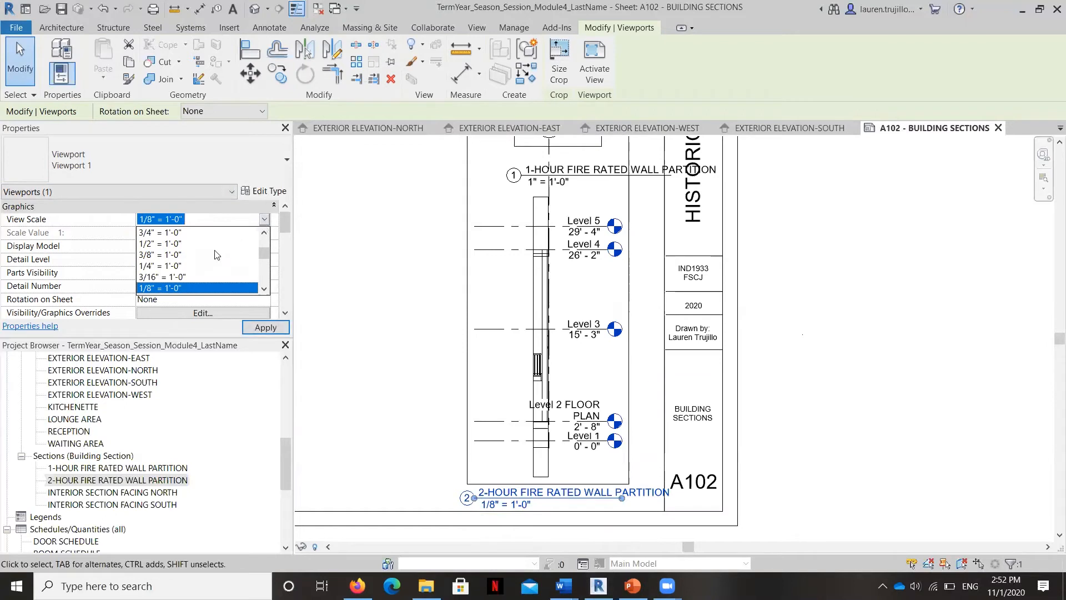
scroll(195, 255, "up", 2)
left_click(162, 255)
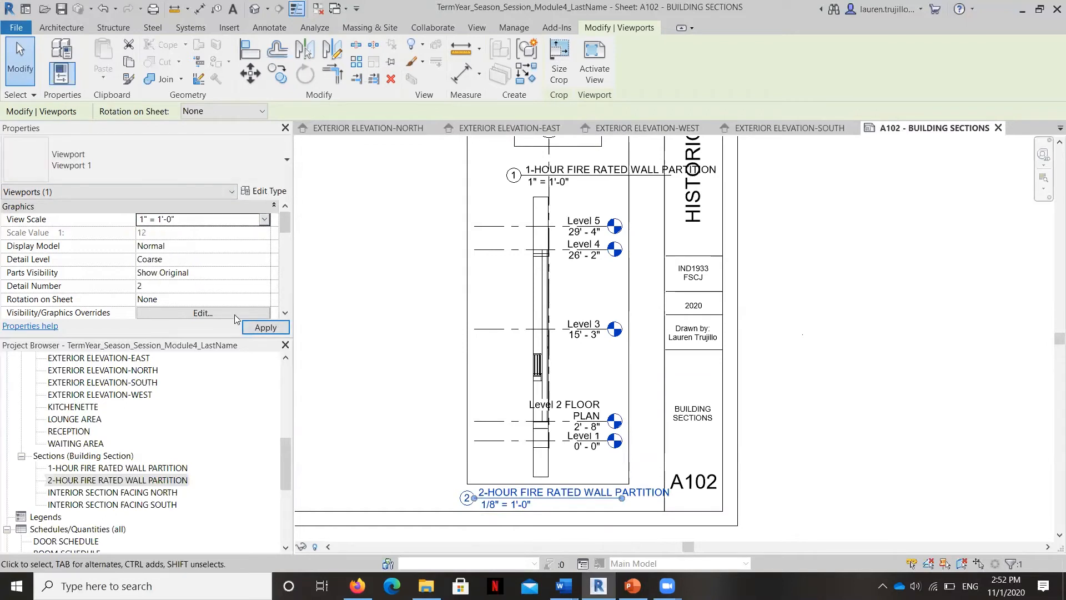
left_click(266, 327)
- Activate the 2-hour section view and crop it to just below the Level 2 floor and narrowly around the wall on the left side
scroll(328, 341, "down", 5)
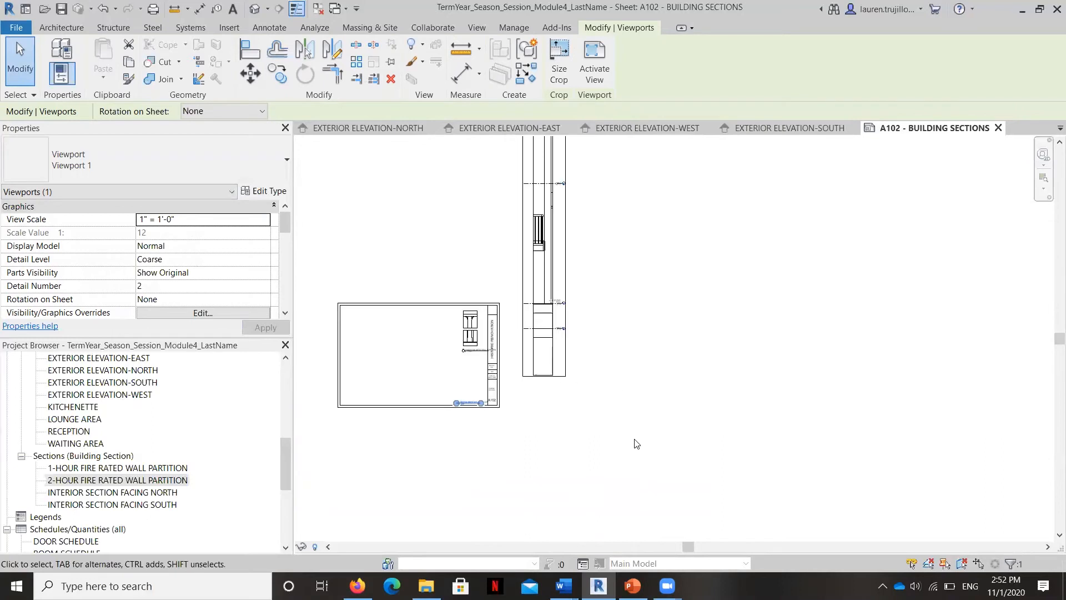
scroll(636, 443, "down", 1)
scroll(587, 214, "up", 1)
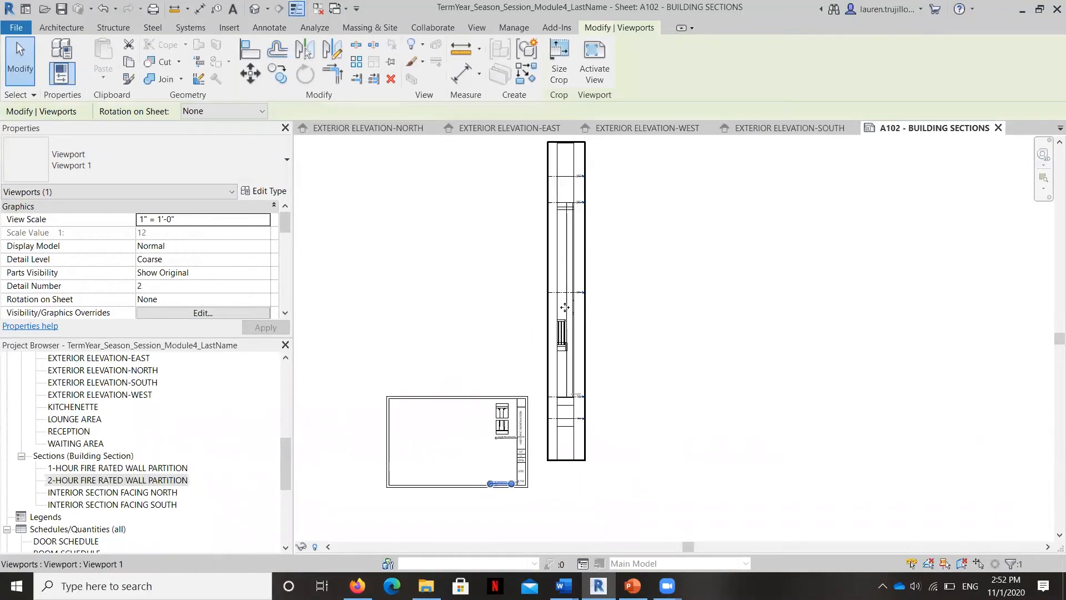
scroll(578, 278, "up", 1)
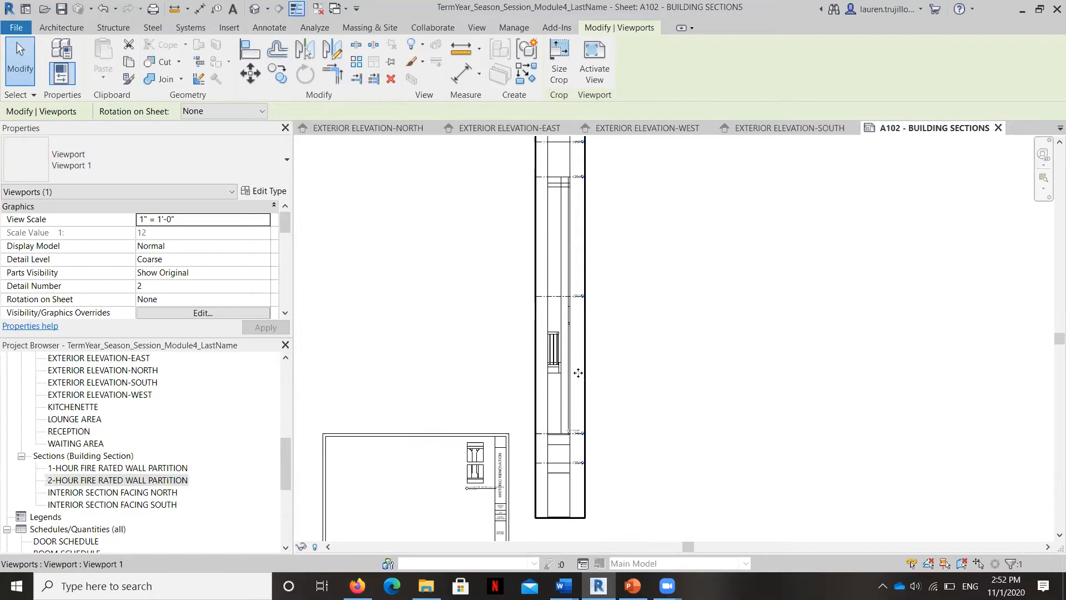
scroll(592, 386, "down", 1)
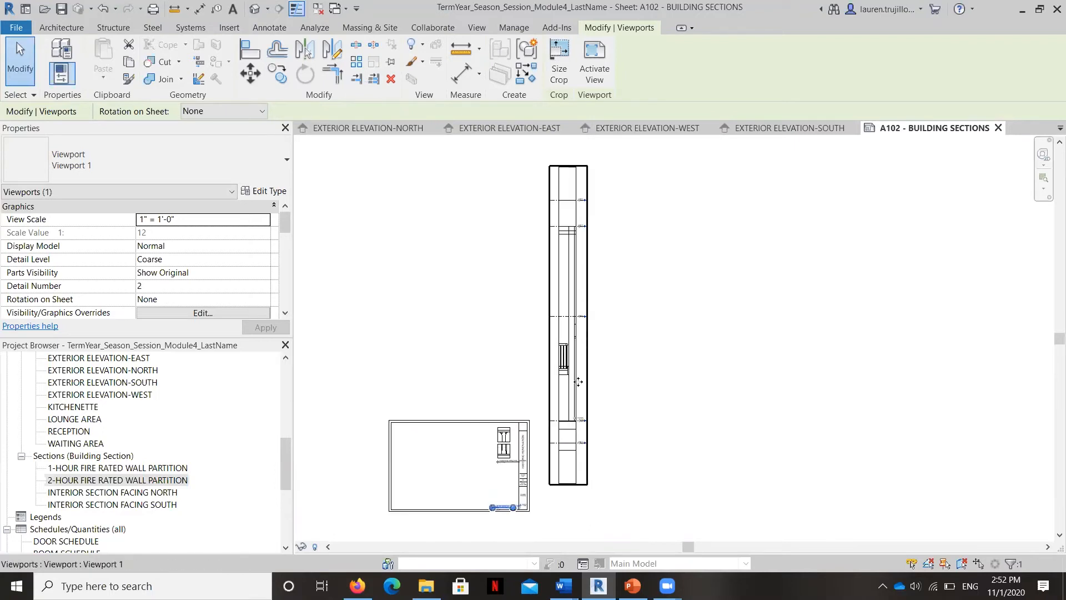
double_click(583, 382)
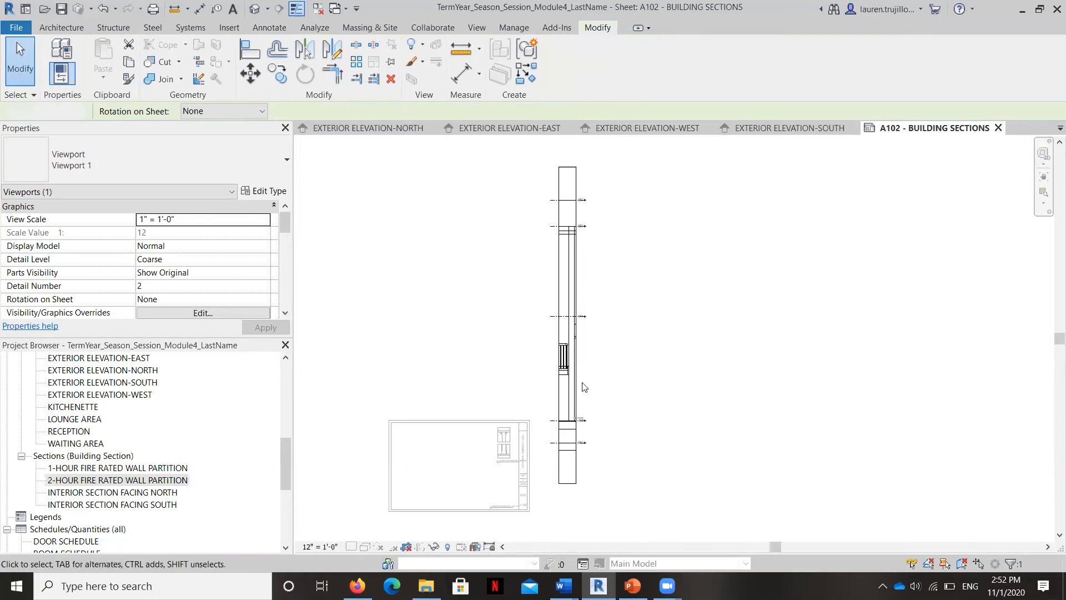
left_click(581, 443)
left_click_drag(571, 480, 577, 428)
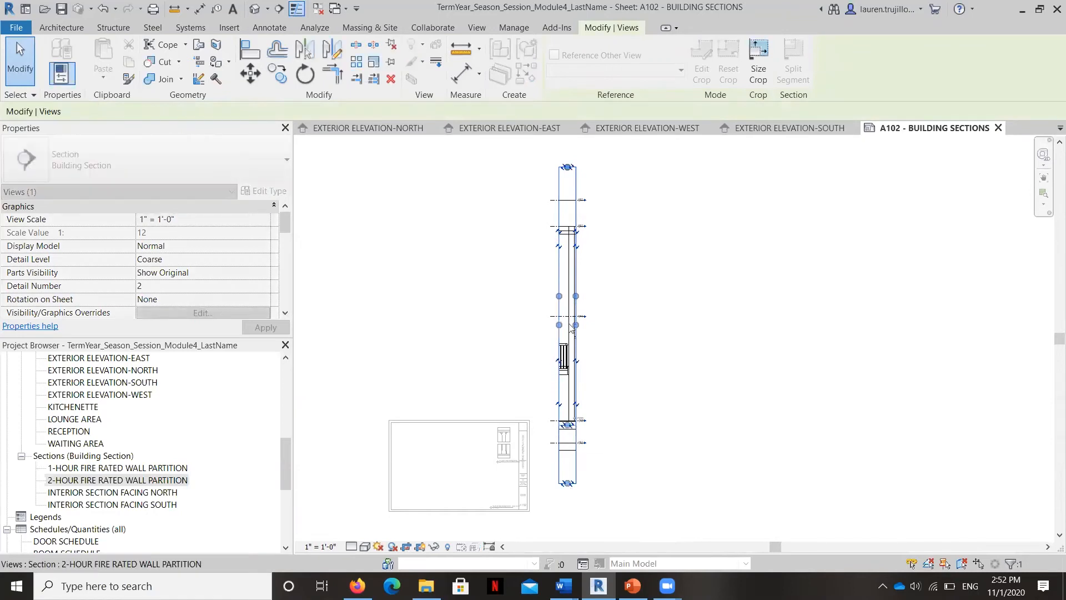
scroll(569, 339, "up", 2)
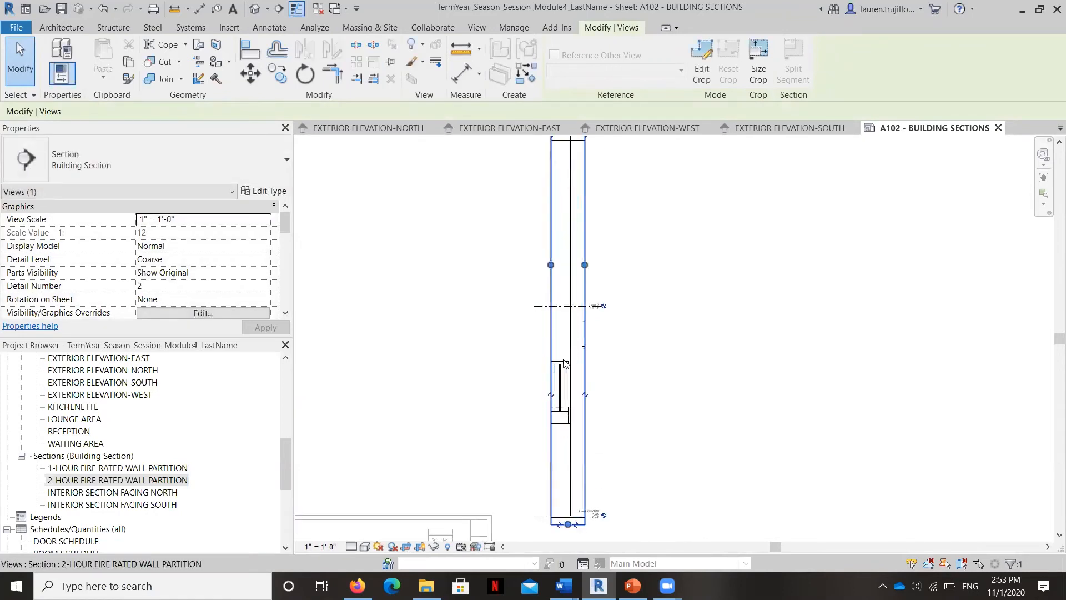
left_click_drag(550, 265, 570, 265)
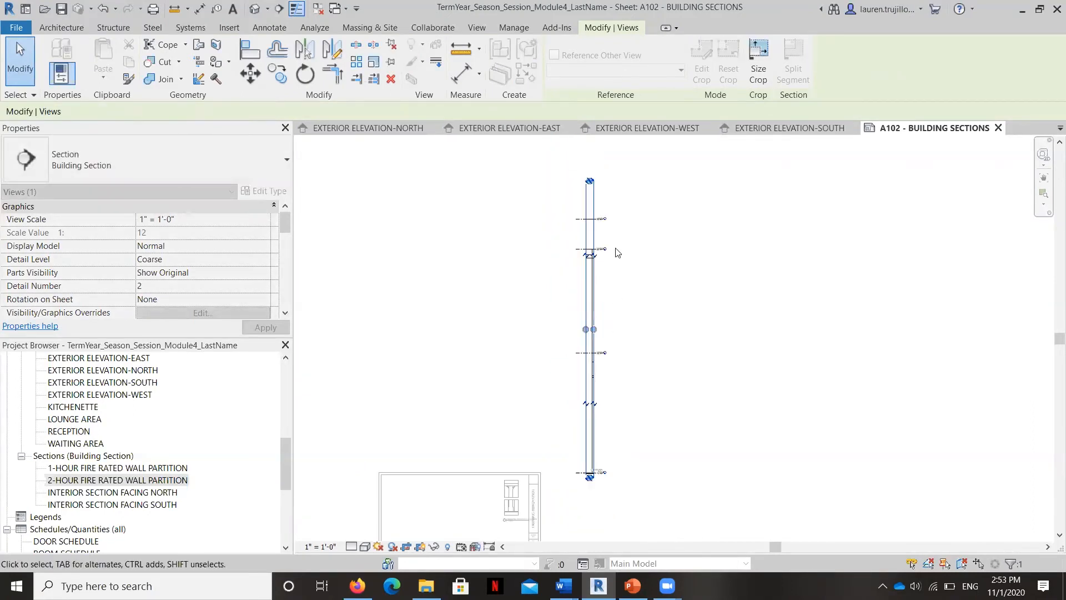
- Lower the top of the 2-hour section's crop region to slightly above Level 4
left_click_drag(590, 181, 590, 244)
scroll(589, 247, "up", 5)
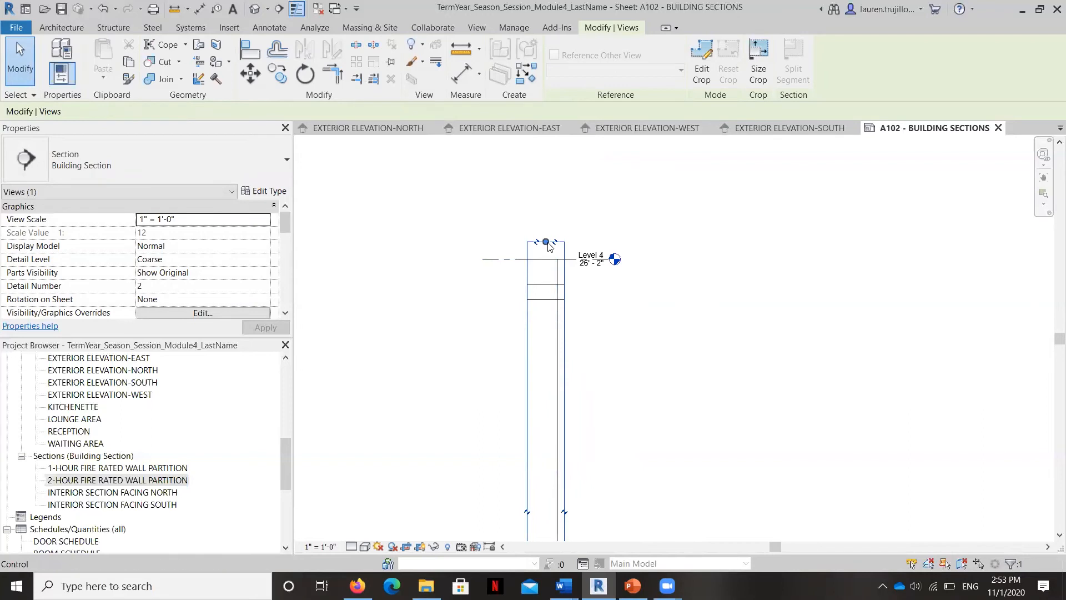
left_click_drag(546, 242, 546, 232)
scroll(547, 238, "down", 5)
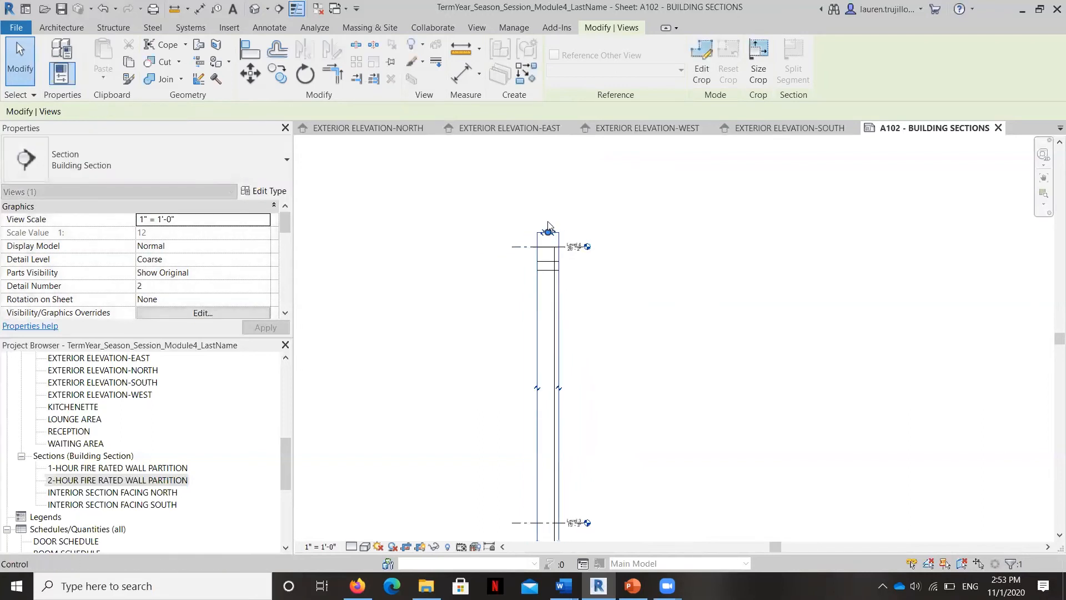
scroll(549, 248, "down", 2)
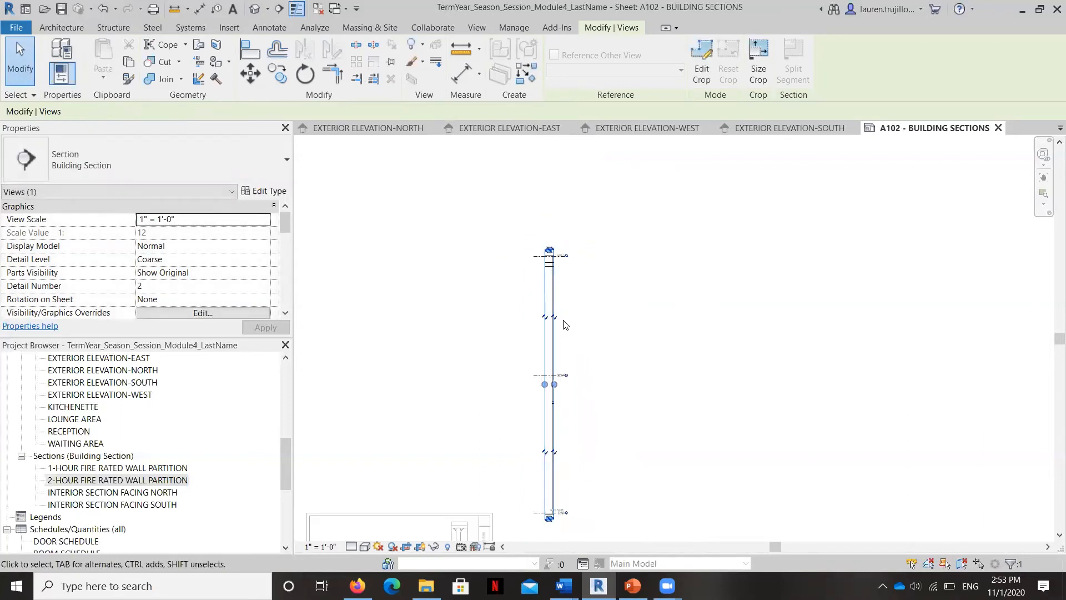
- Try to move the crop region toward the sheet while the 2-hour section view is active
left_click_drag(552, 333, 481, 364)
scroll(522, 381, "down", 2)
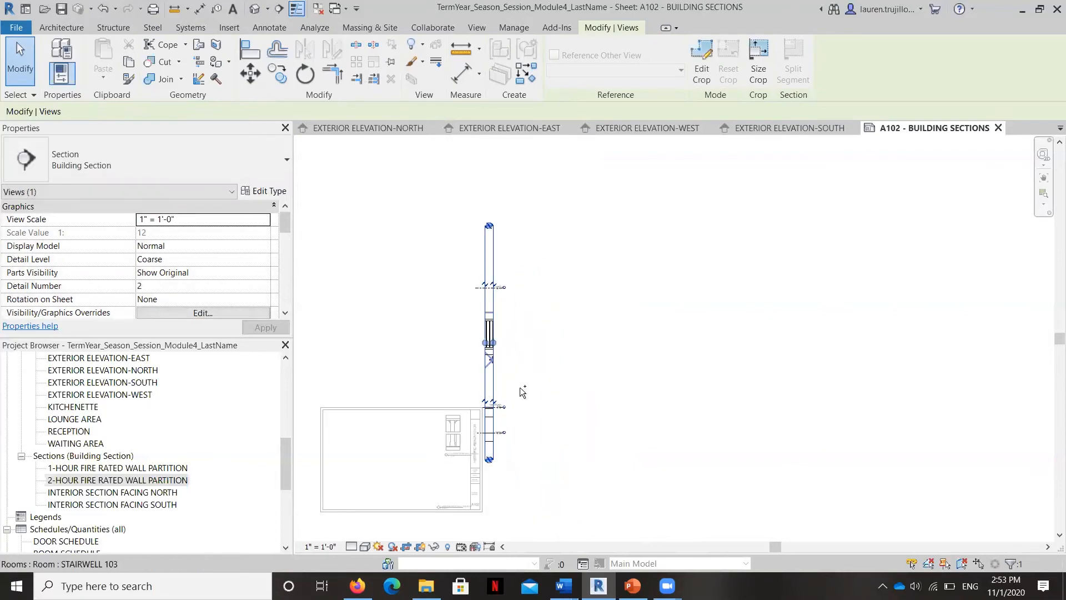
double_click(522, 392)
scroll(610, 283, "down", 2)
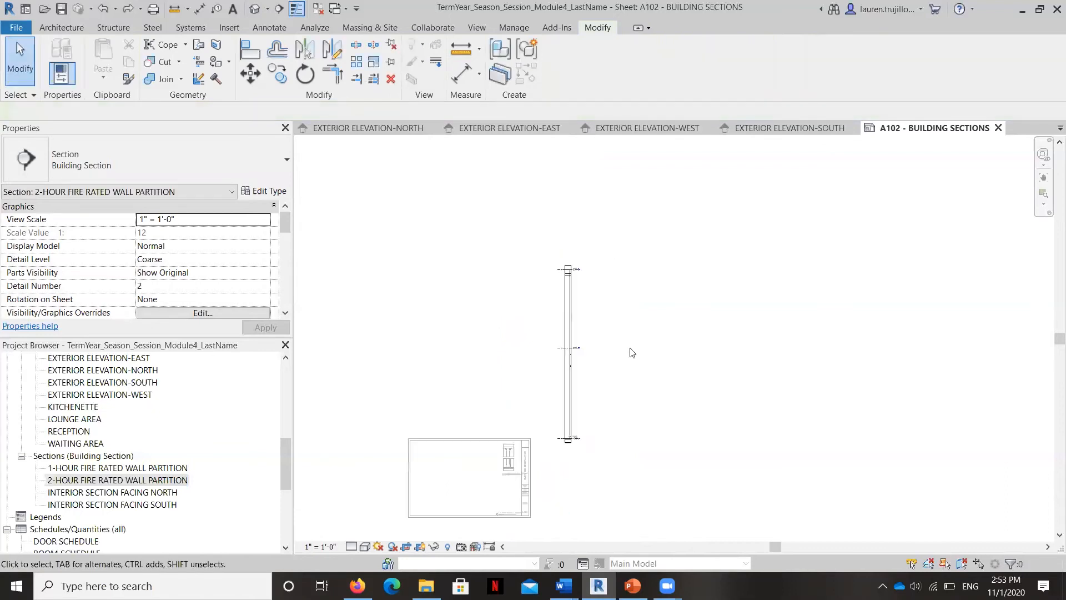
- Deactivate the 2-hour section view and move its viewport onto the sheet beside the title block, with its lower edge near the bottom border
double_click(598, 383)
left_click_drag(583, 398, 522, 460)
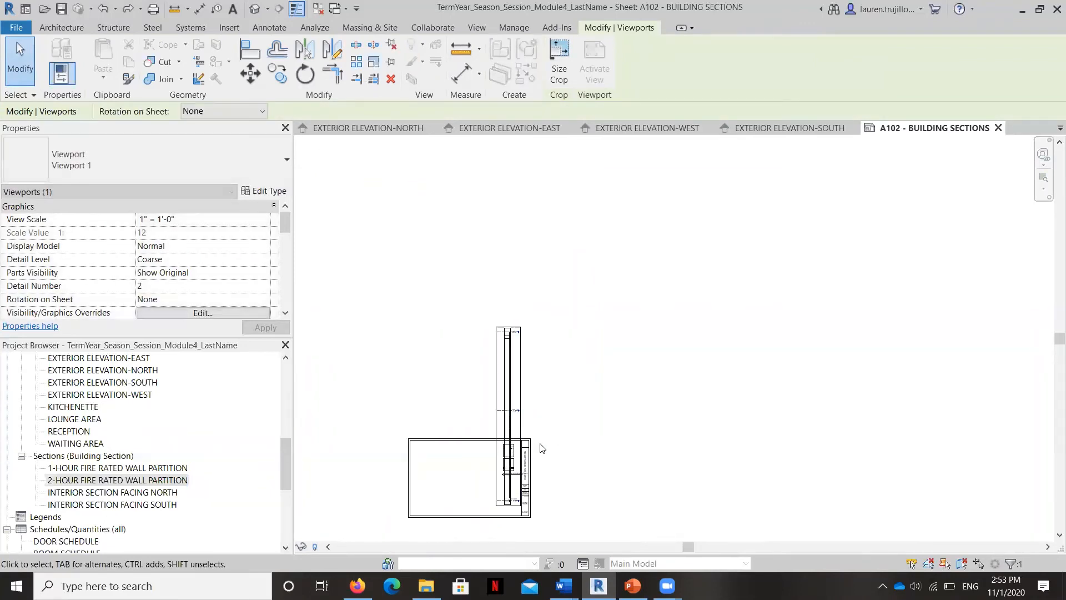
key("Down")
key("Down")
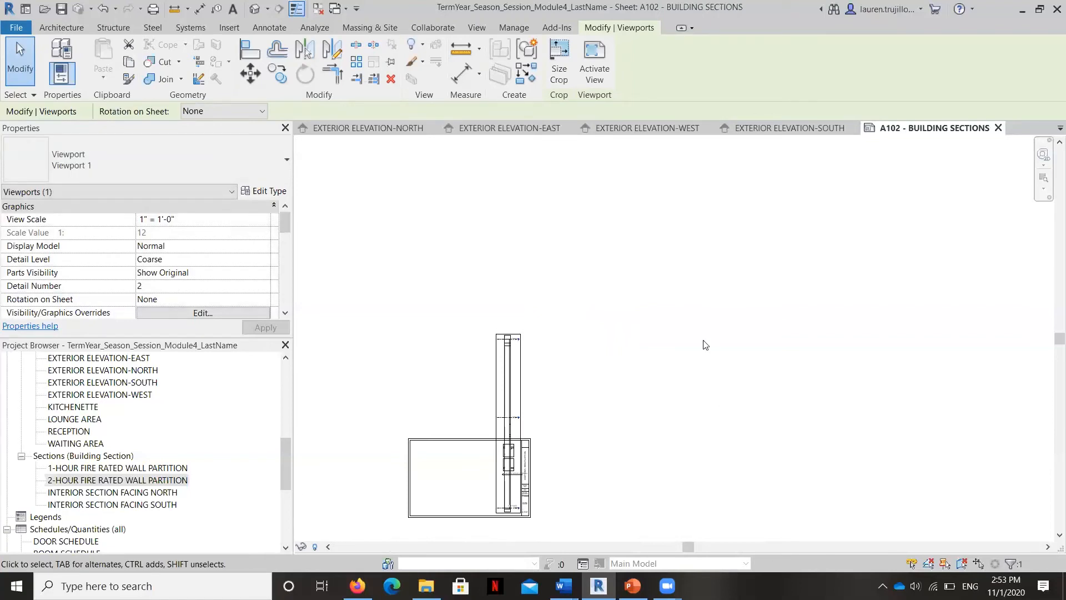
- Shift the 2-hour section viewport sideways and slightly down so the wall lines up with the 1-hour section
scroll(488, 380, "up", 2)
scroll(499, 299, "down", 2)
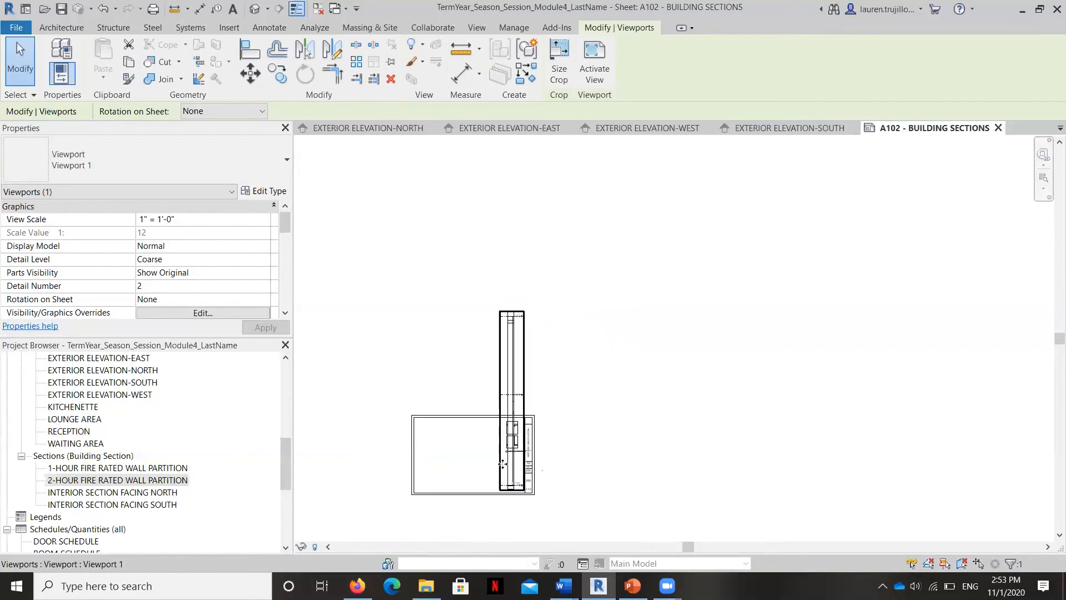
scroll(503, 464, "up", 3)
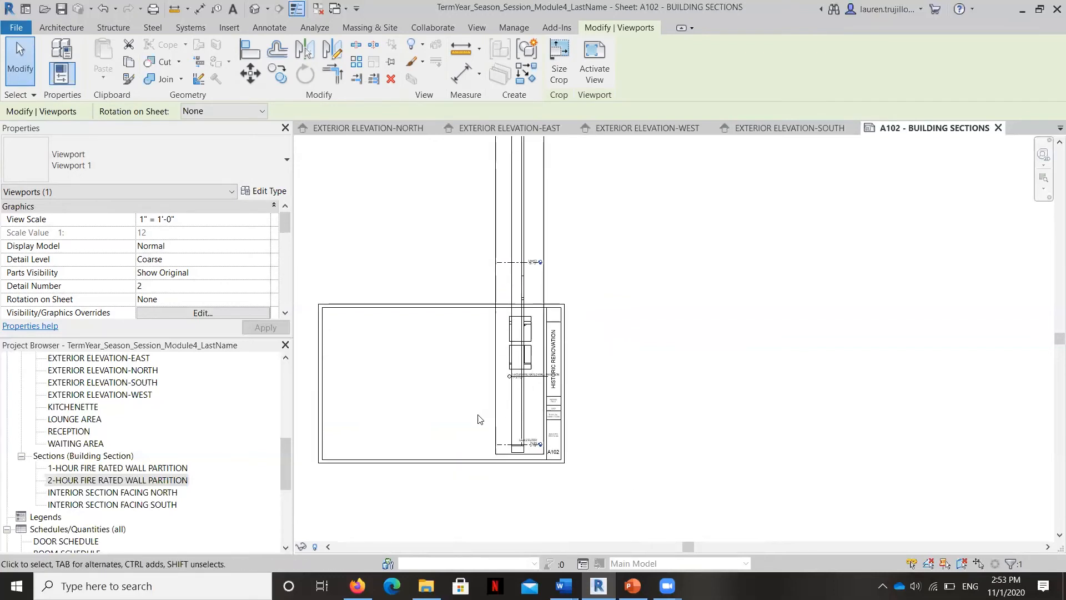
scroll(480, 419, "down", 1)
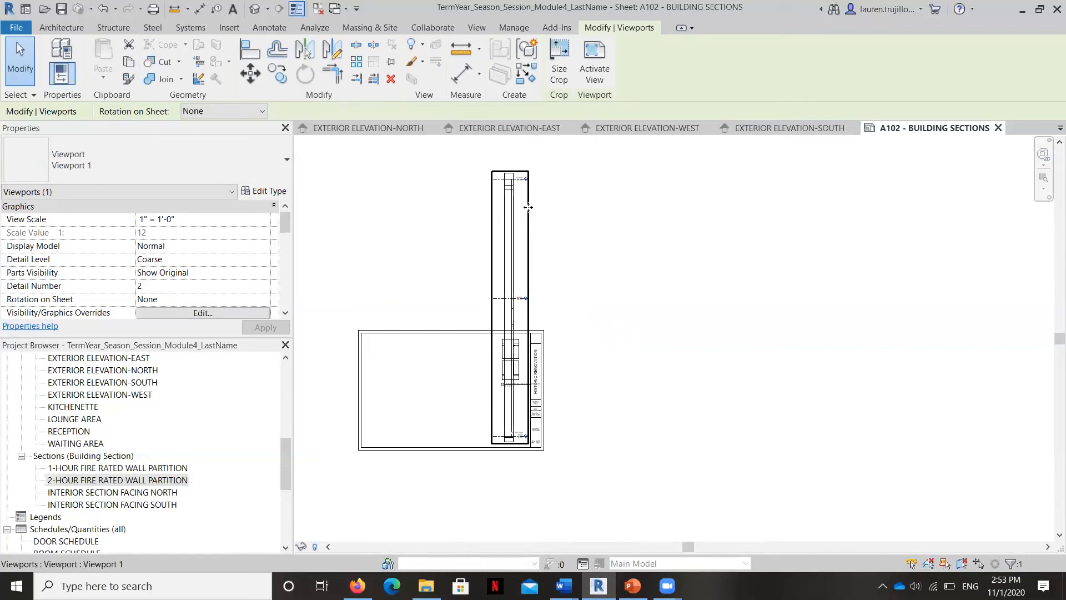
key("Left")
key("Left")
key("Left")
key("Left")
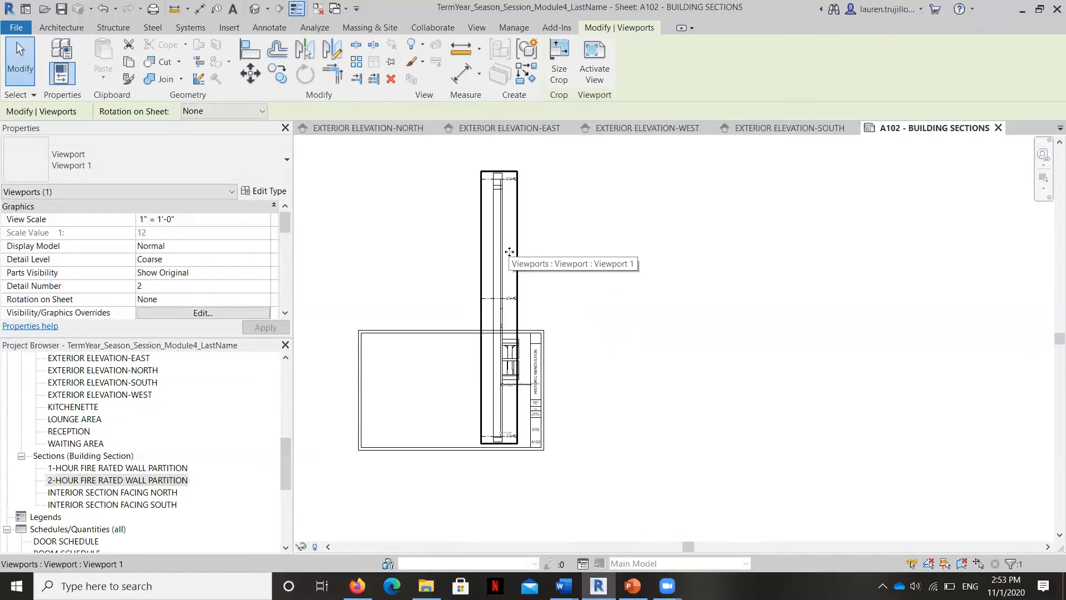
mouse_move(508, 252)
left_mouse_down()
mouse_move(511, 296)
mouse_move(538, 248)
mouse_move(525, 255)
left_mouse_up()
- Activate the 2-hour section view and split its crop region into upper and lower pieces with a horizontal view break
scroll(524, 269, "up", 3)
double_click(519, 269)
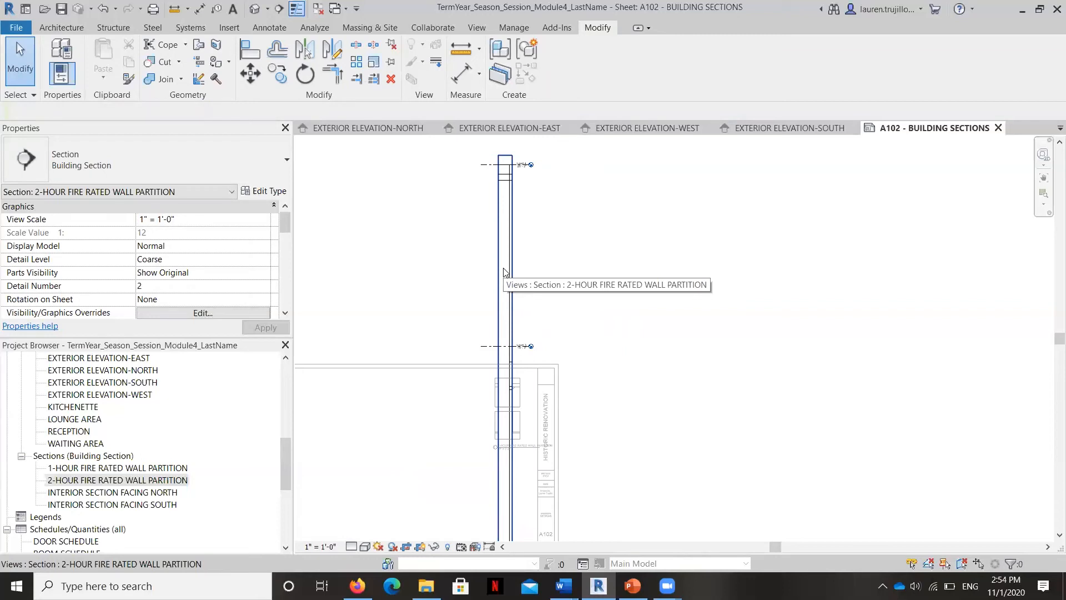
left_click(505, 271)
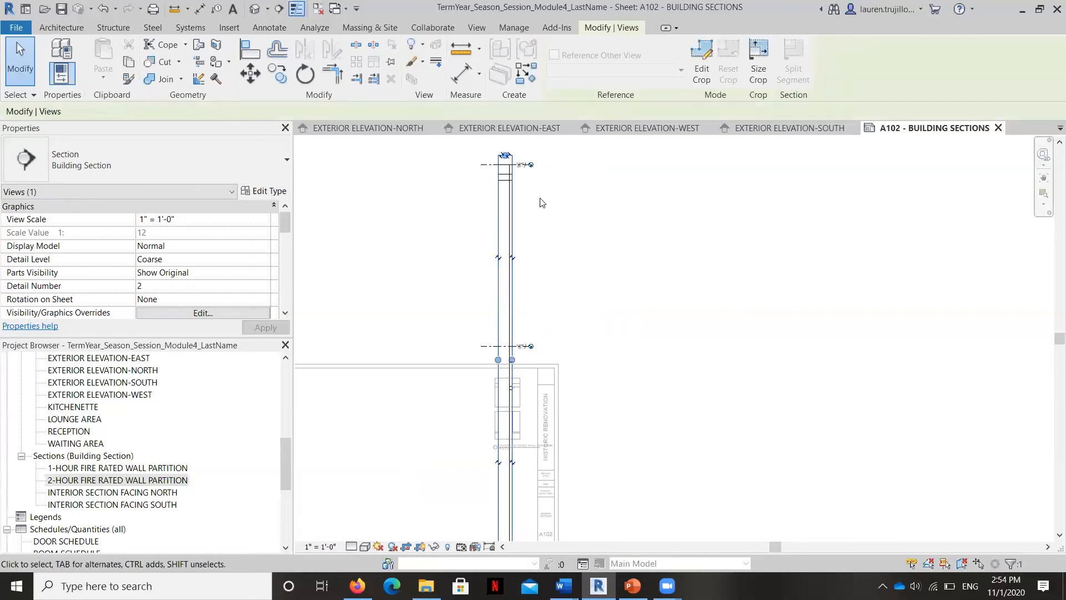
scroll(543, 211, "down", 2)
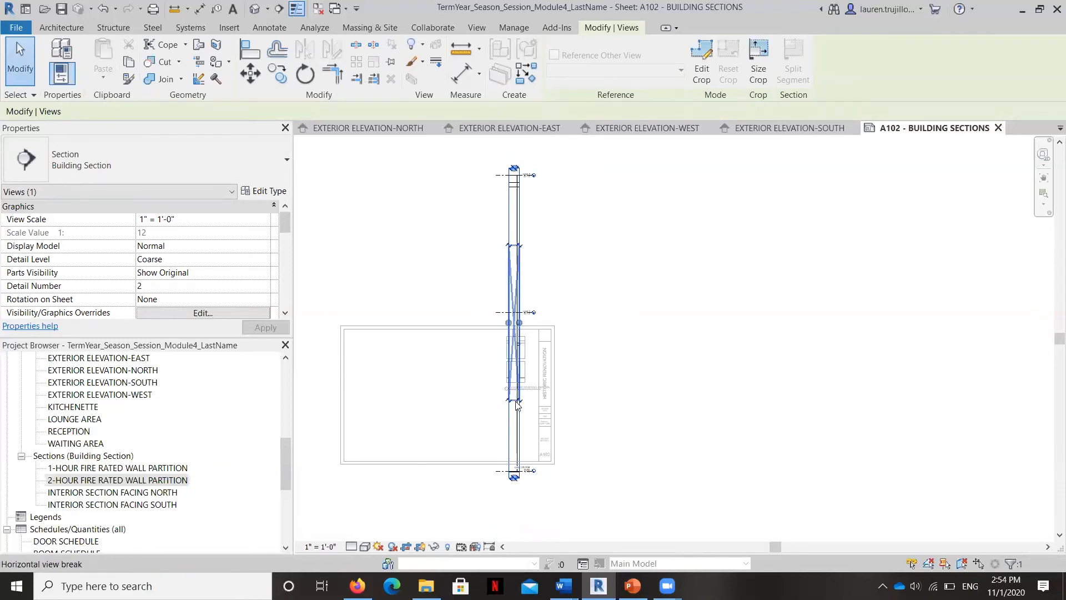
scroll(516, 401, "up", 2)
scroll(517, 404, "up", 1)
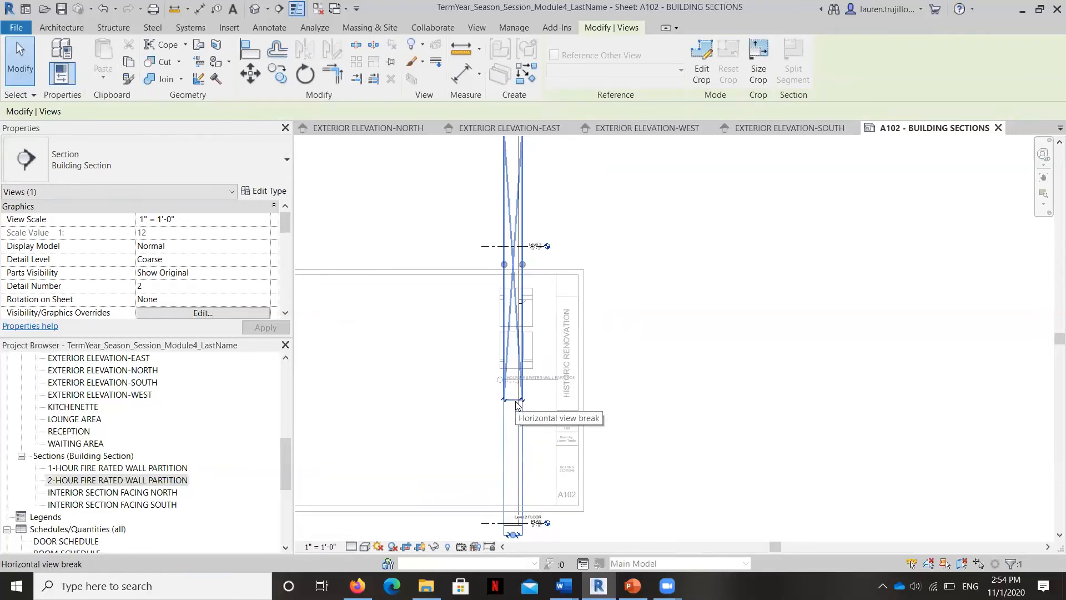
left_click(516, 402)
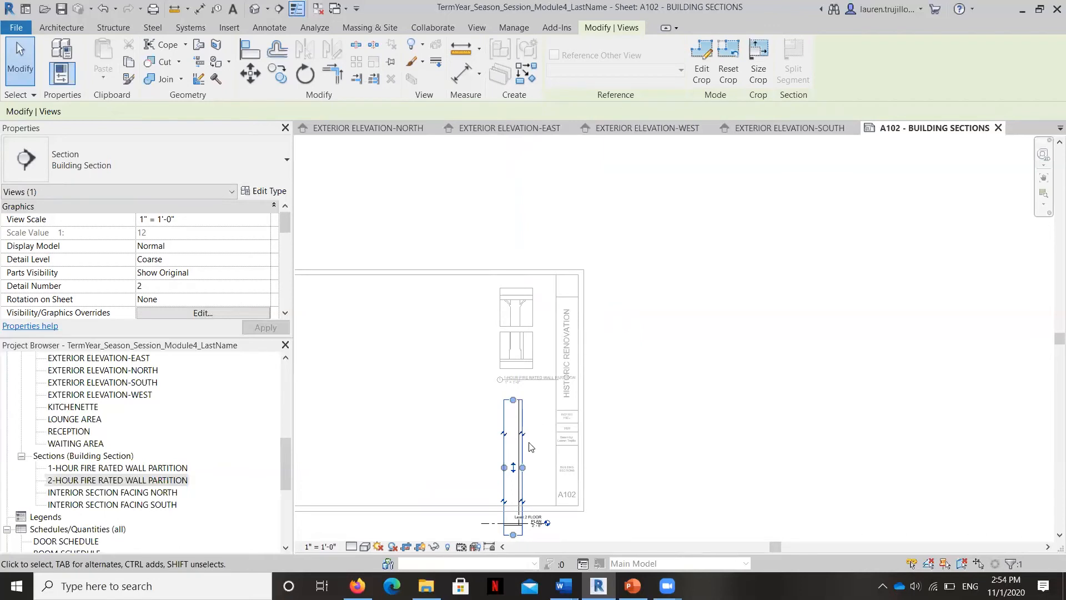
scroll(530, 447, "down", 1)
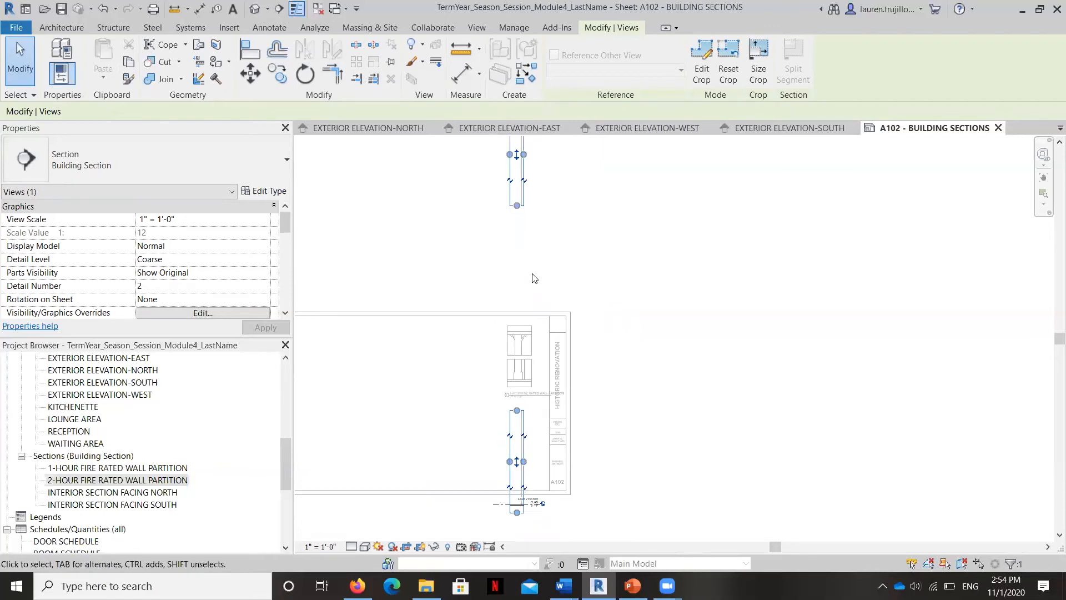
- Shorten the 2-hour section's two crop pieces, raising the upper piece's bottom edge and lowering the lower piece's top edge near the floor
scroll(541, 217, "down", 1)
scroll(534, 213, "up", 3)
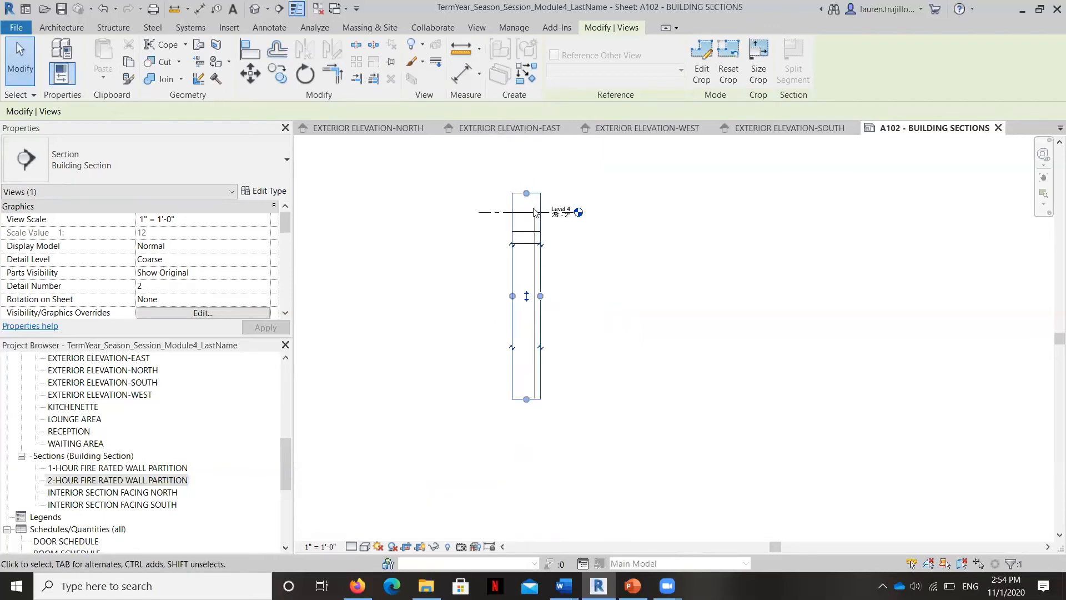
left_click_drag(526, 398, 541, 309)
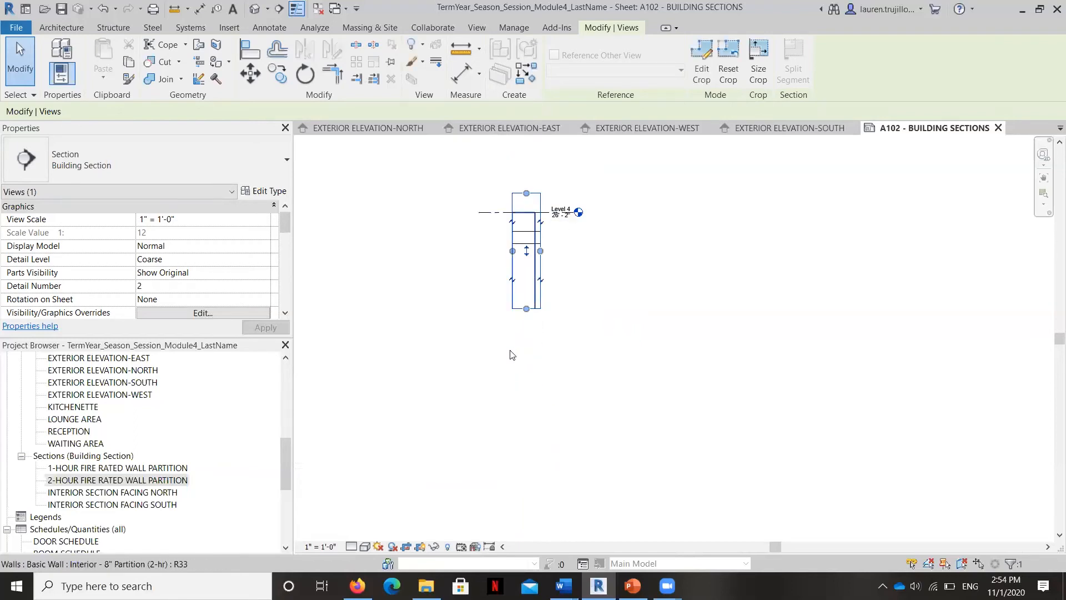
scroll(533, 166, "down", 3)
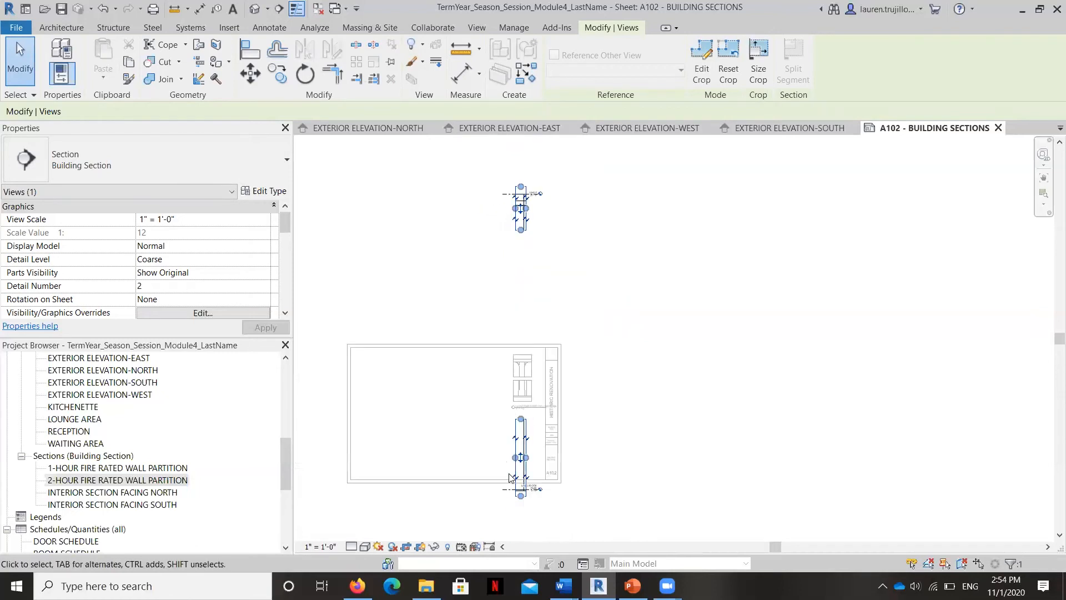
scroll(514, 472, "up", 3)
left_click_drag(531, 364, 532, 466)
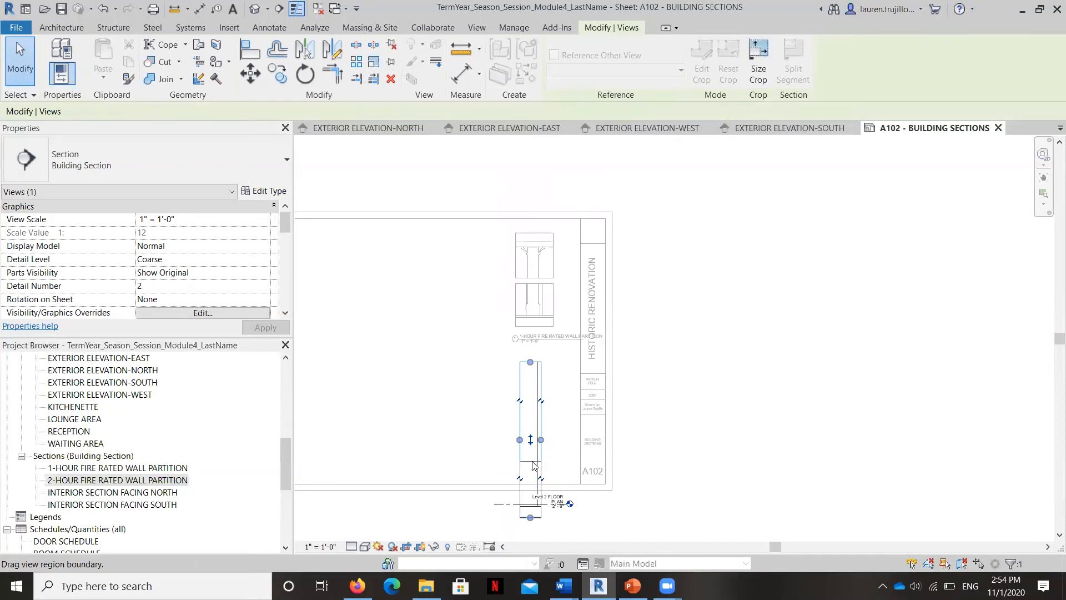
left_click_drag(532, 469, 531, 470)
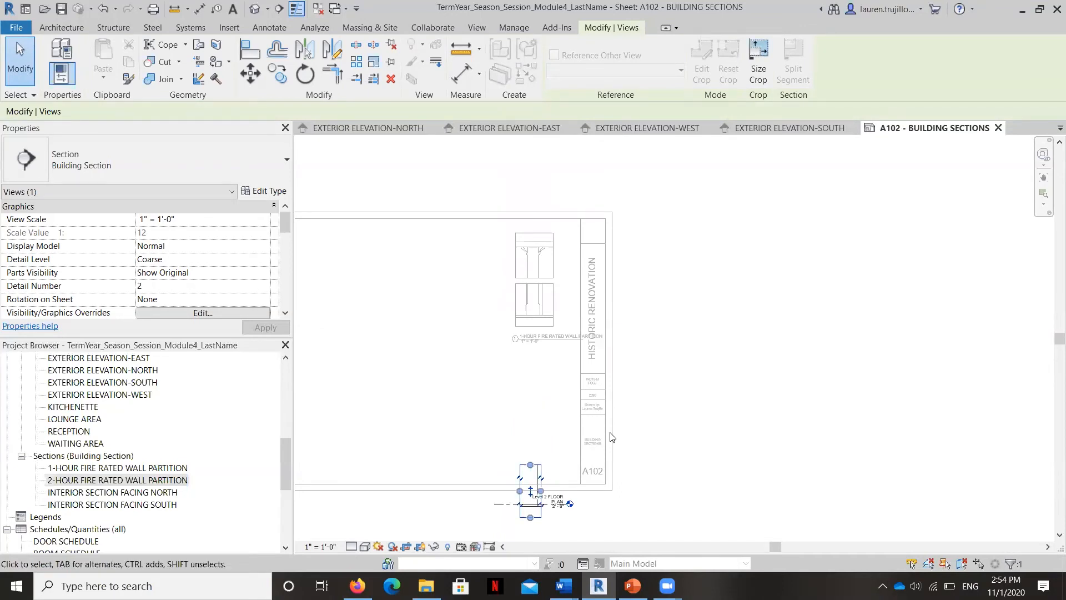
- Move the lower crop piece of the 2-hour section up so it sits inside the sheet border beside the title block
left_click(719, 424)
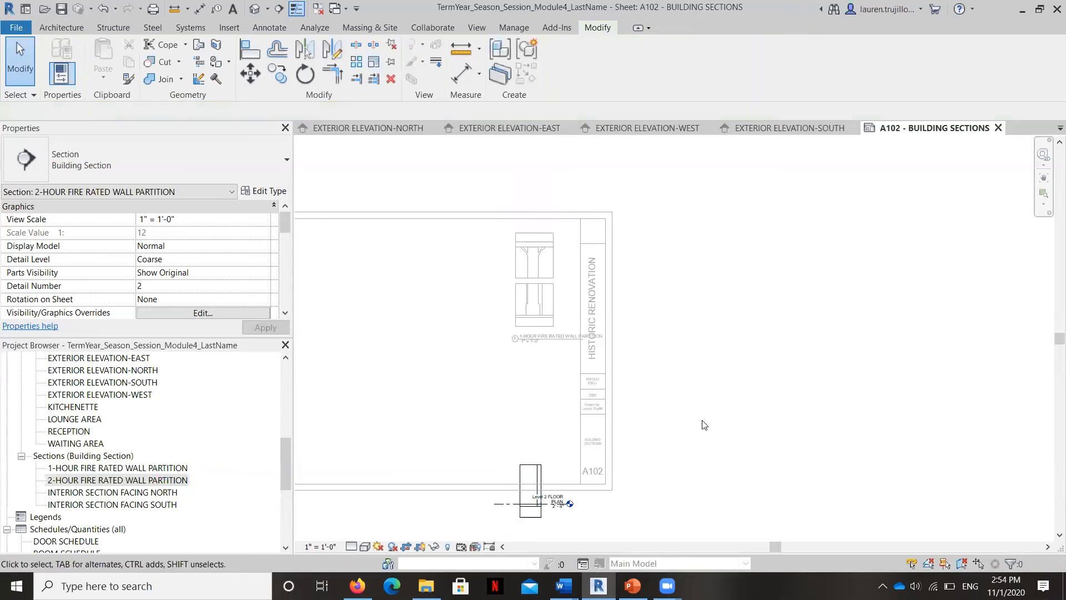
left_click(532, 469)
left_click_drag(530, 490, 542, 443)
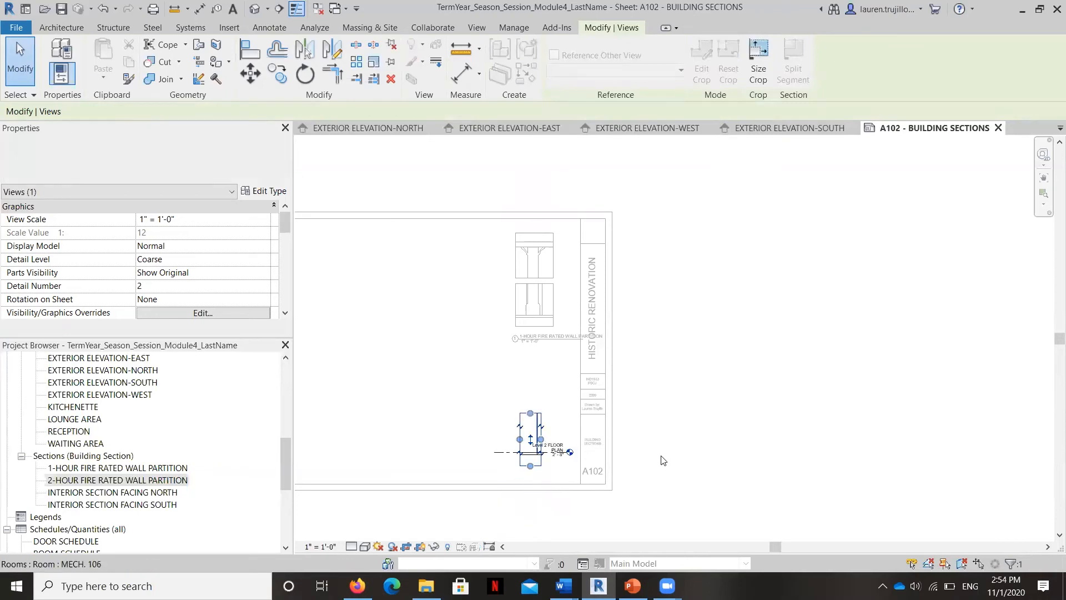
- Extend the crop's left edge past the wall face, pull the right edge closer to the wall and lower the bottom piece's top edge
scroll(516, 456, "up", 2)
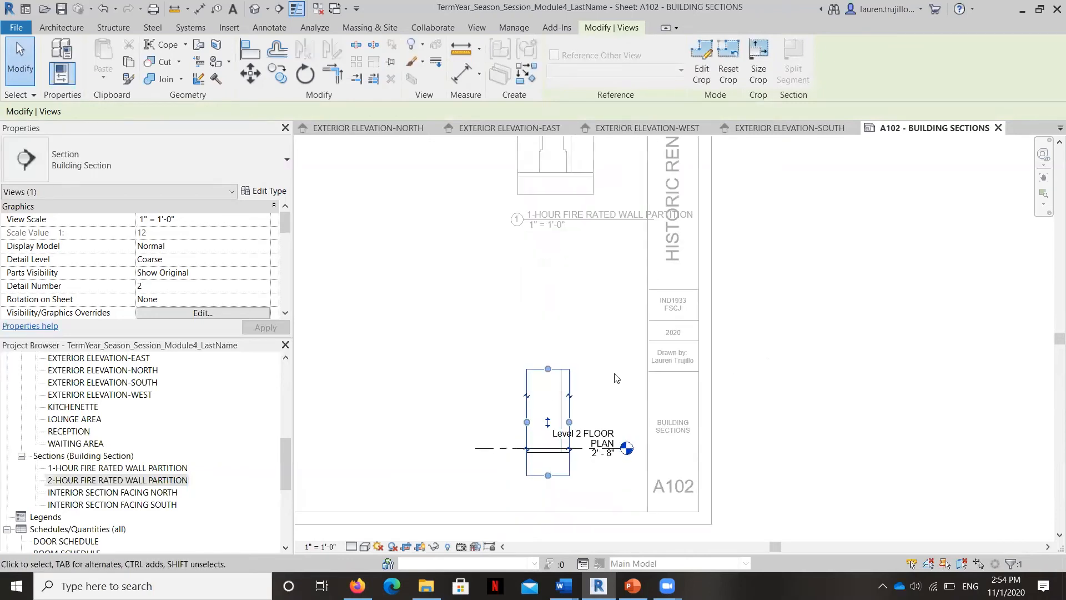
scroll(557, 431, "up", 2)
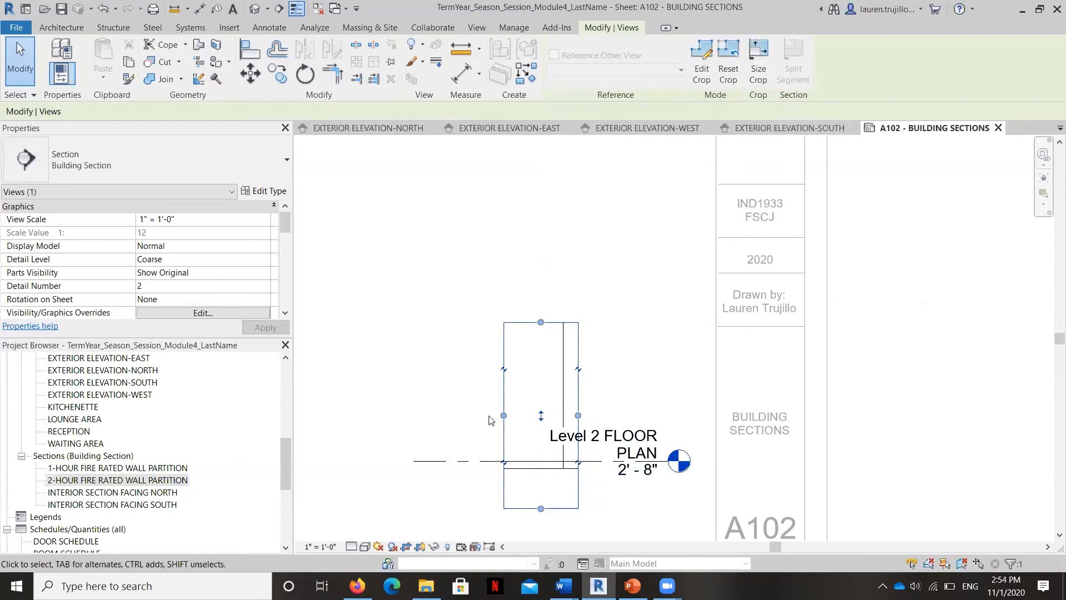
left_click_drag(503, 415, 498, 415)
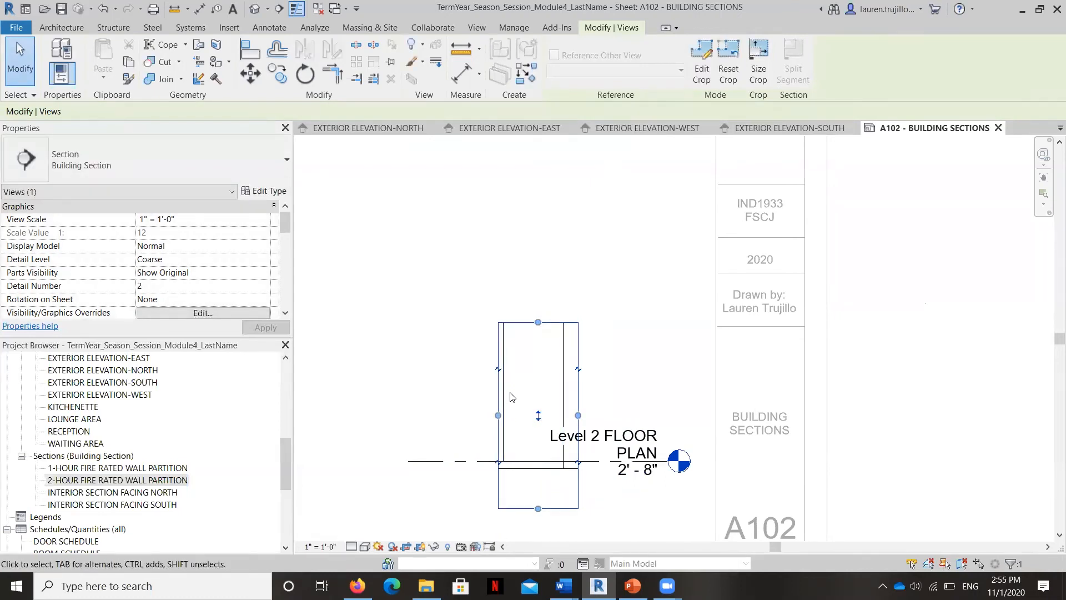
left_click_drag(578, 415, 572, 416)
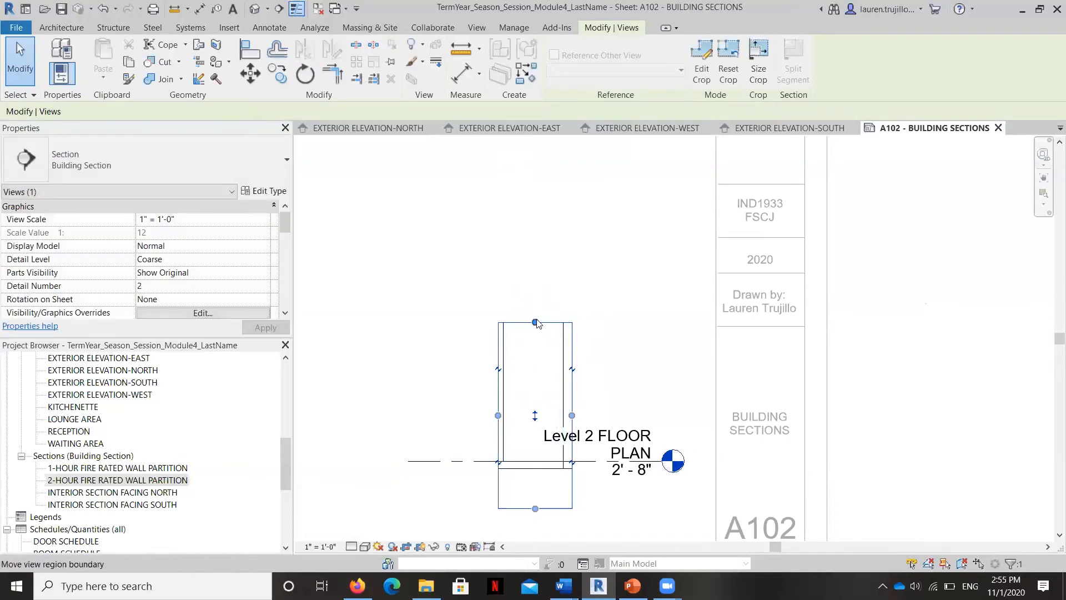
left_click_drag(536, 324, 540, 358)
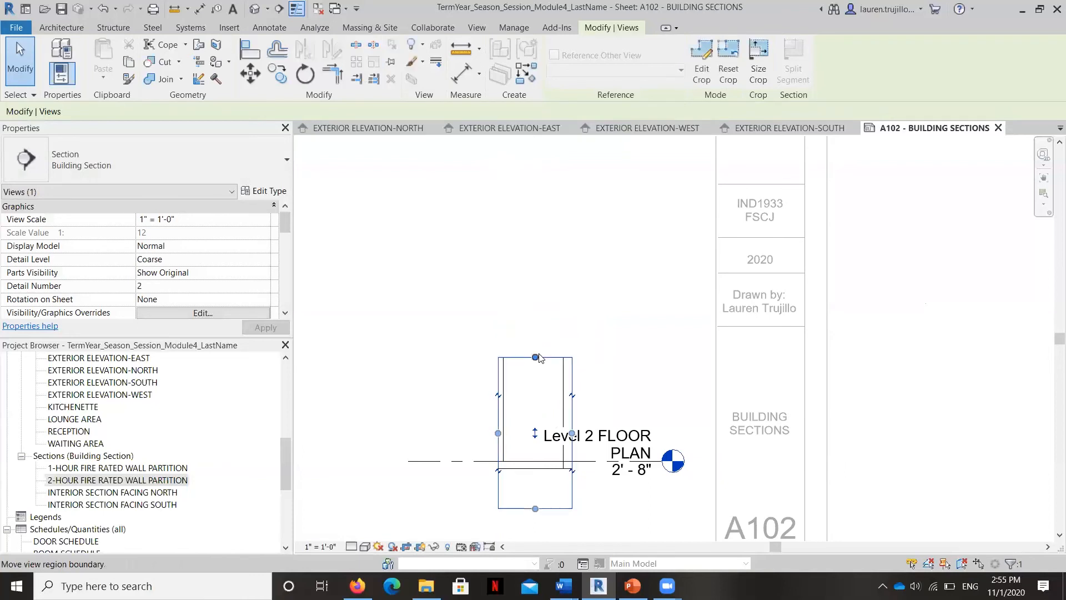
- Hide the Level 2 FLOOR PLAN level element in the 2-hour section view
left_click(611, 443)
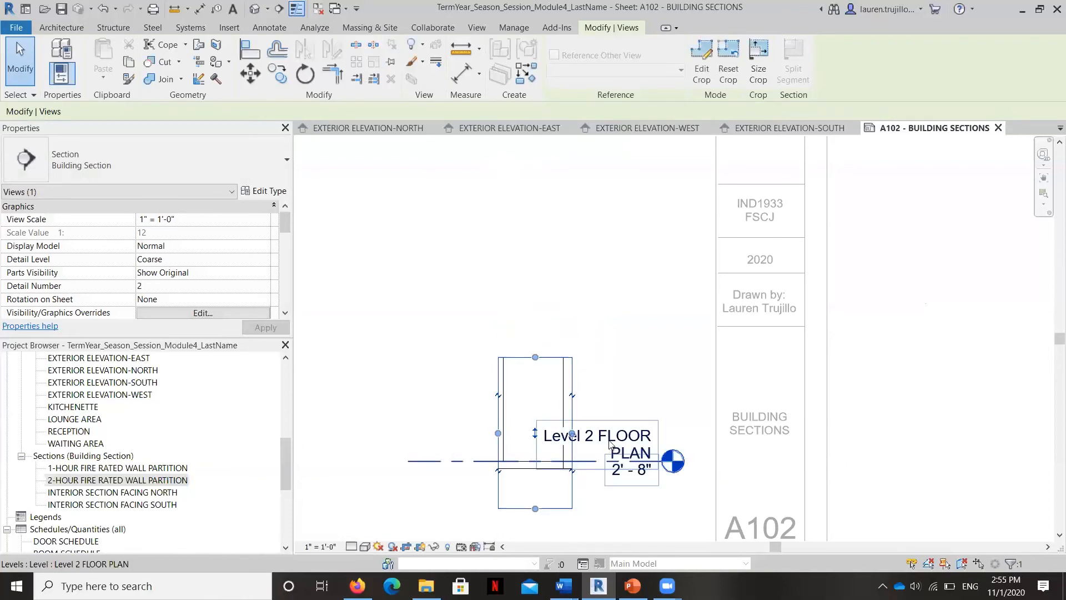
right_click(611, 442)
mouse_move(655, 216)
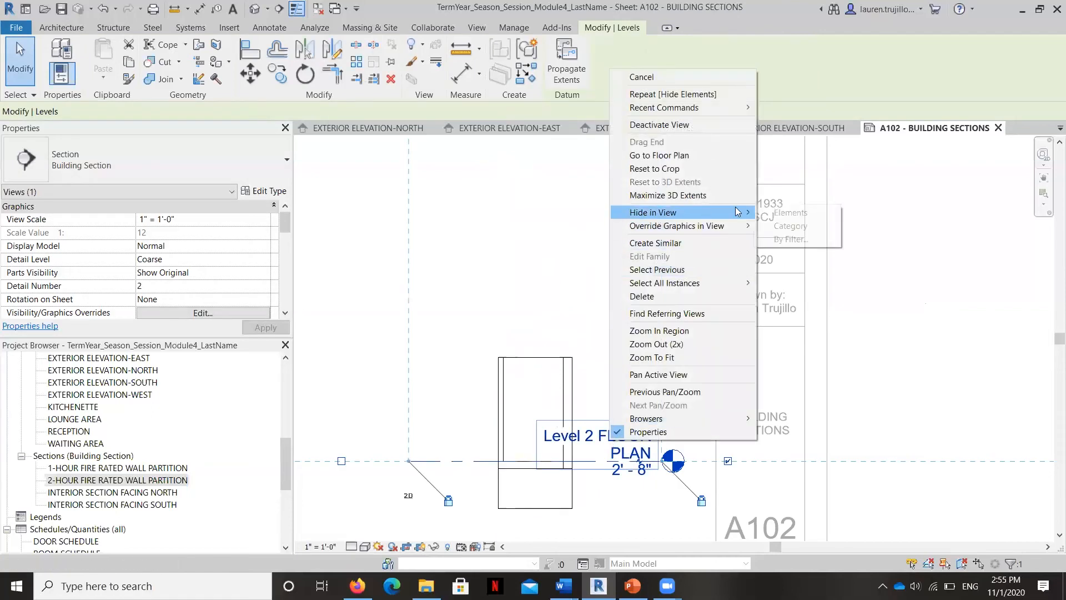
left_click(790, 212)
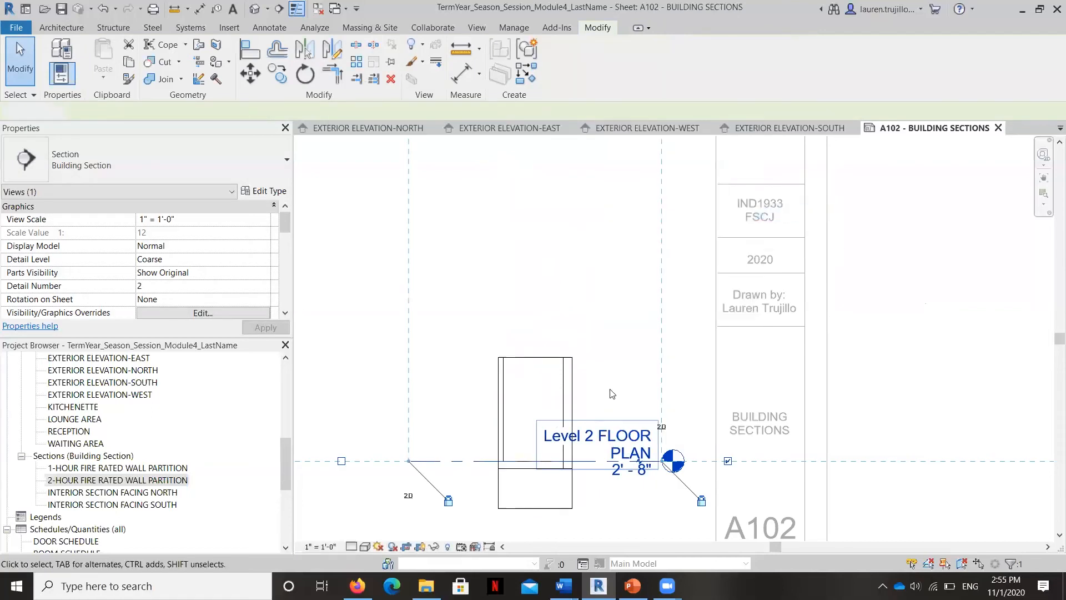
- Move the upper crop piece of the 2-hour section down from above the sheet to within the sheet border
scroll(597, 408, "down", 5)
scroll(547, 465, "down", 5)
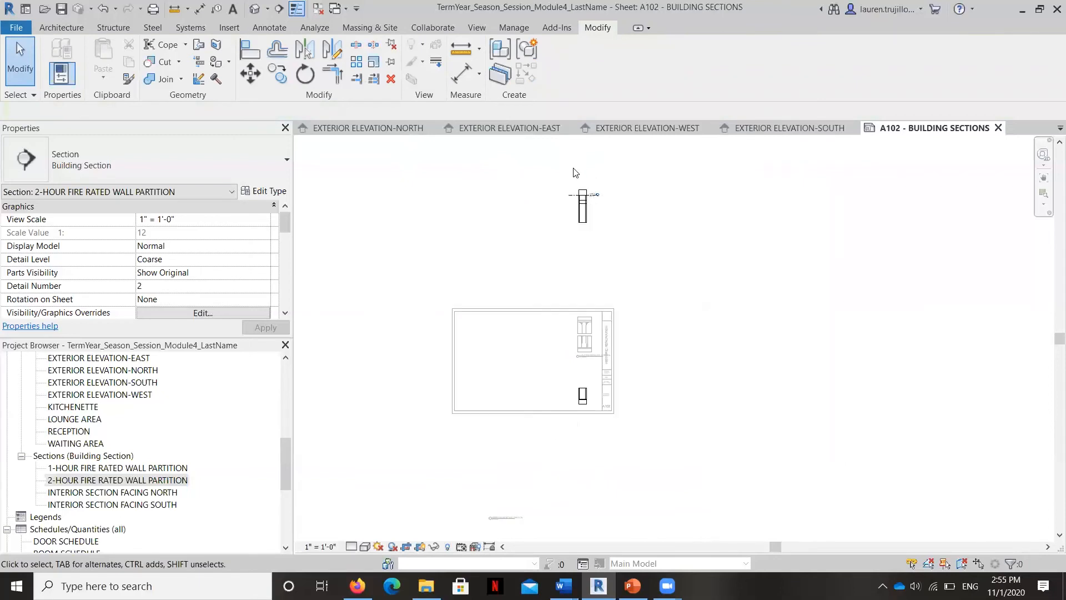
scroll(578, 178, "up", 5)
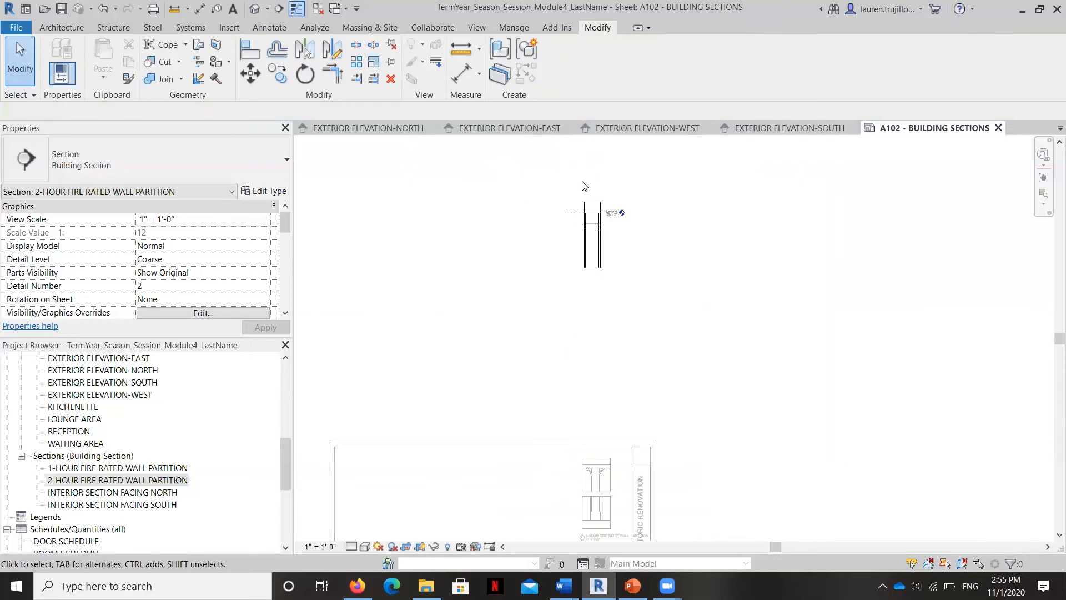
left_click(603, 216)
left_click_drag(595, 255, 575, 443)
scroll(590, 186, "down", 5)
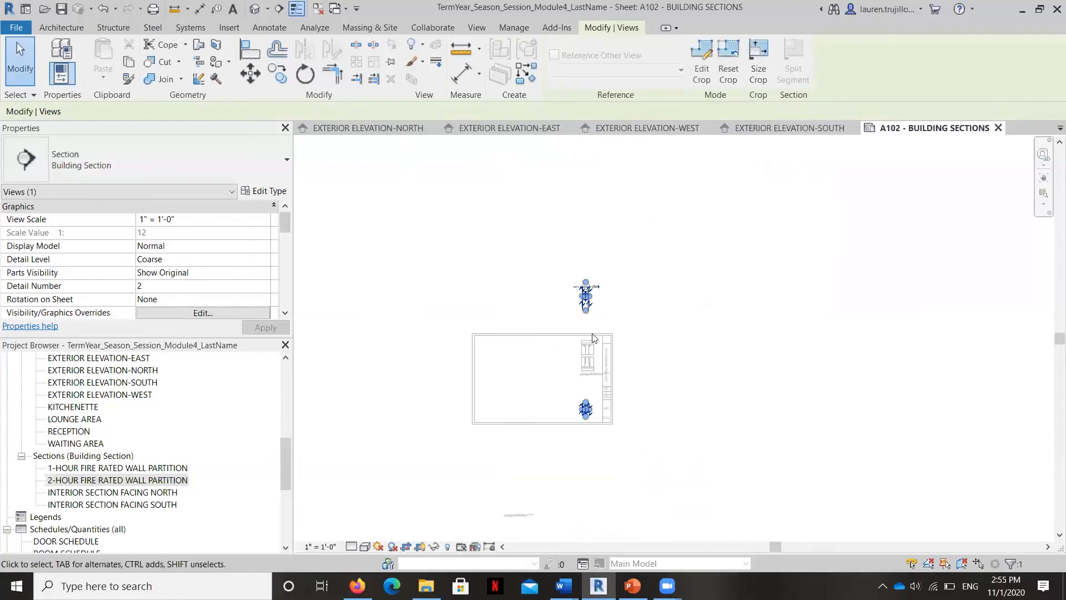
scroll(593, 337, "up", 3)
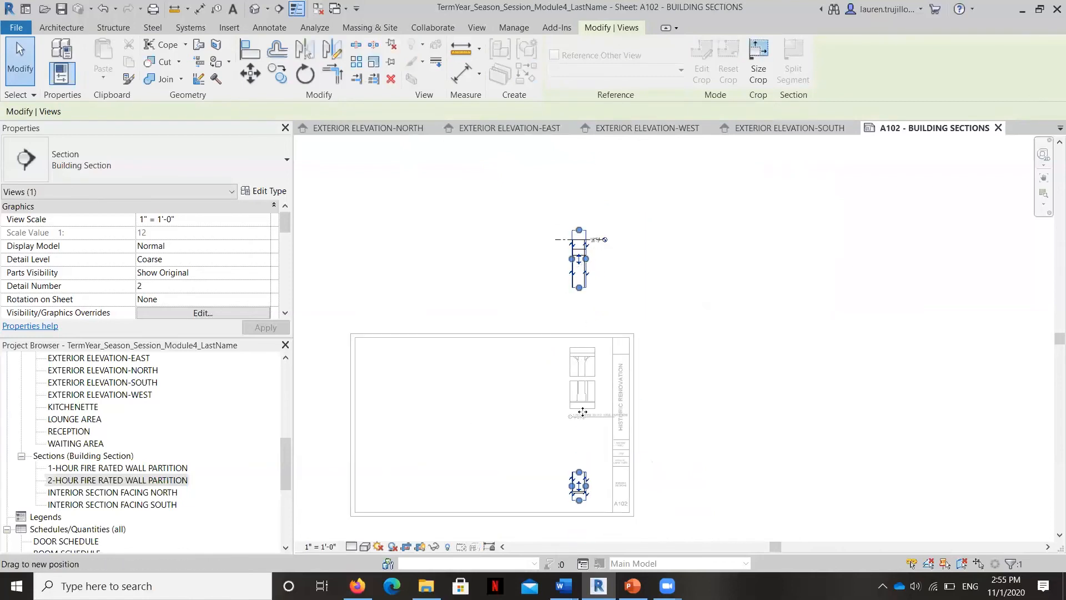
left_click_drag(578, 264, 575, 427)
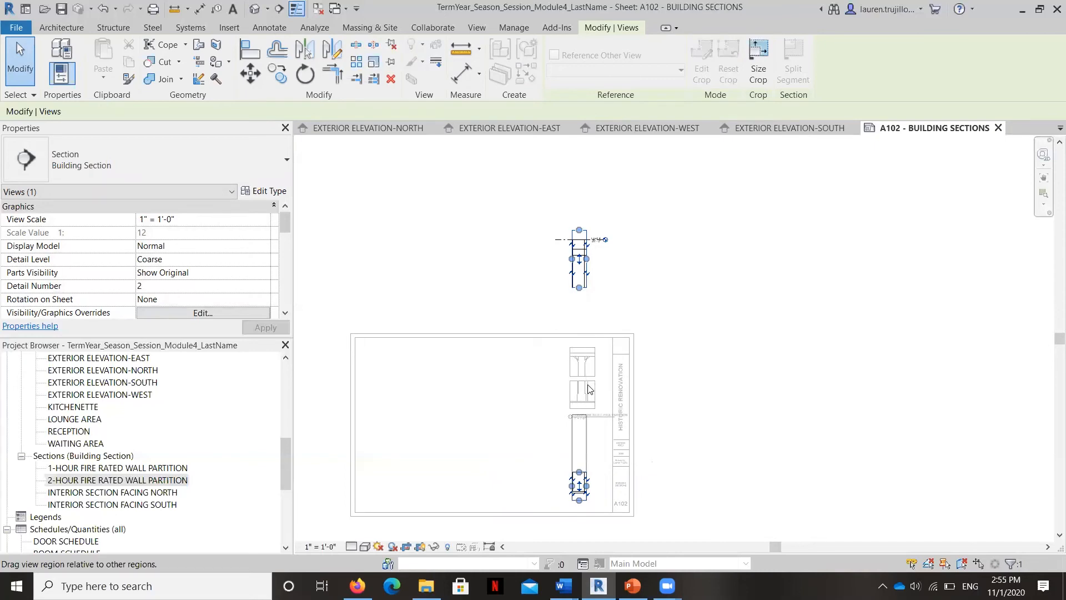
- Move the upper crop piece below the 1-hour section's title, raising its bottom edge so it fits just above the lower piece
scroll(589, 377, "up", 3)
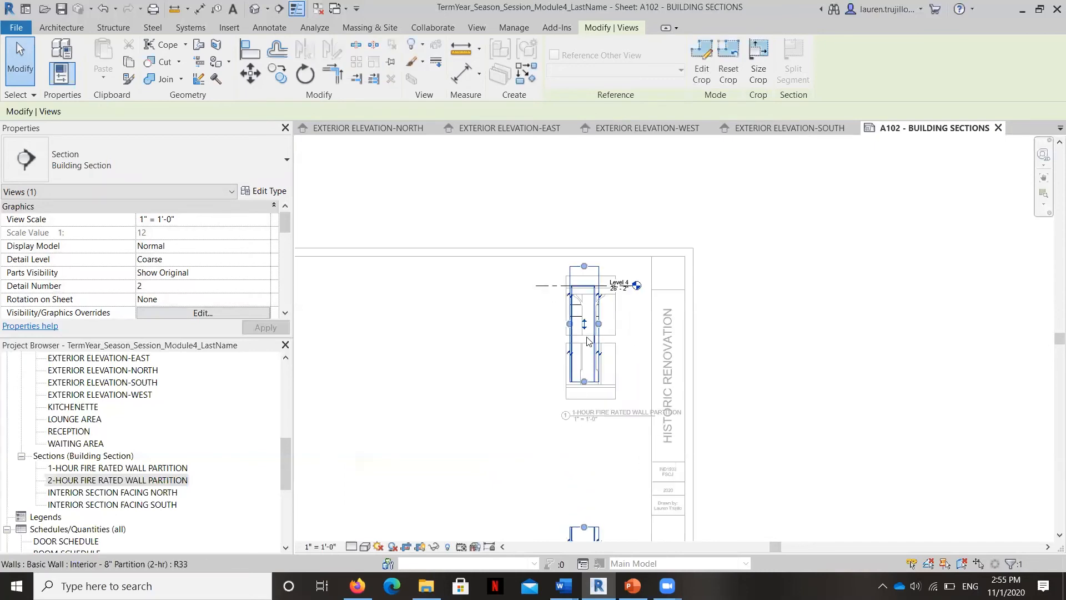
left_click_drag(584, 336, 583, 459)
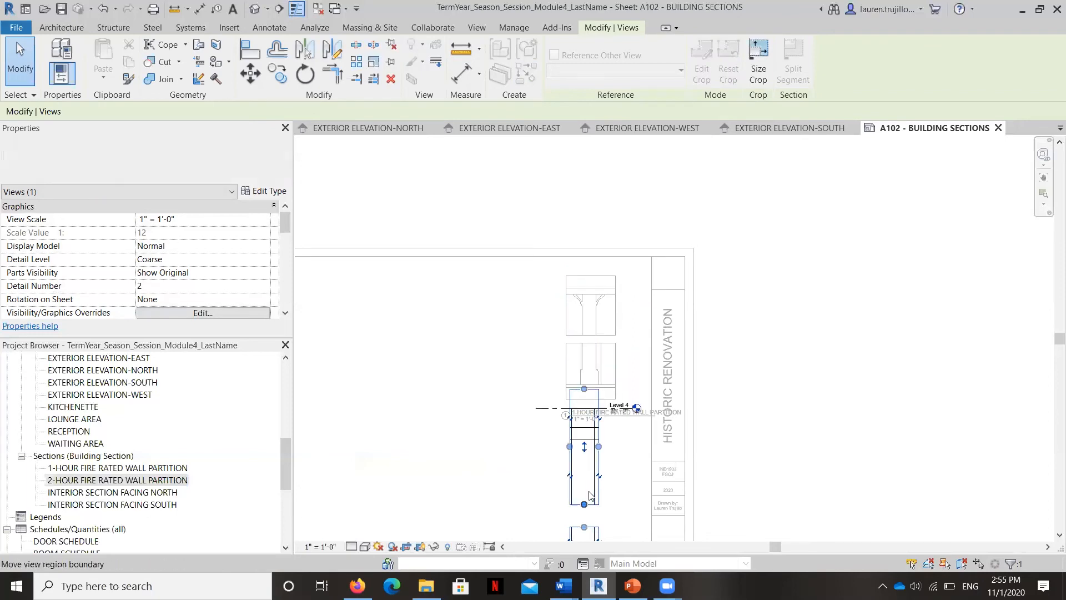
left_click_drag(590, 495, 588, 457)
left_click_drag(585, 383, 582, 482)
- Hide the Level 4 level element in the 2-hour section view
scroll(584, 405, "up", 4)
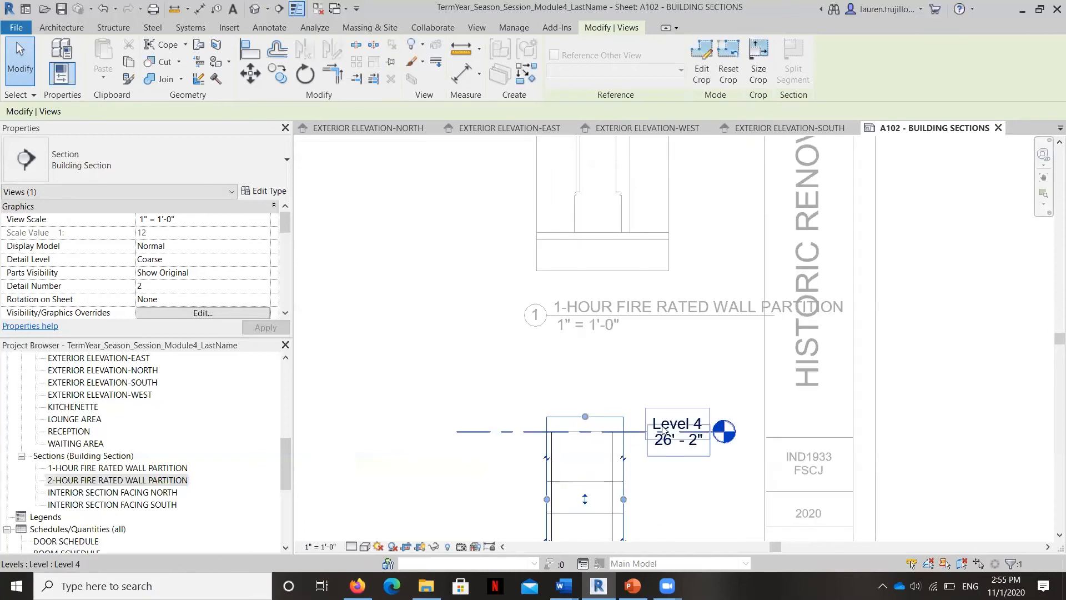
left_click(665, 430)
right_click(665, 429)
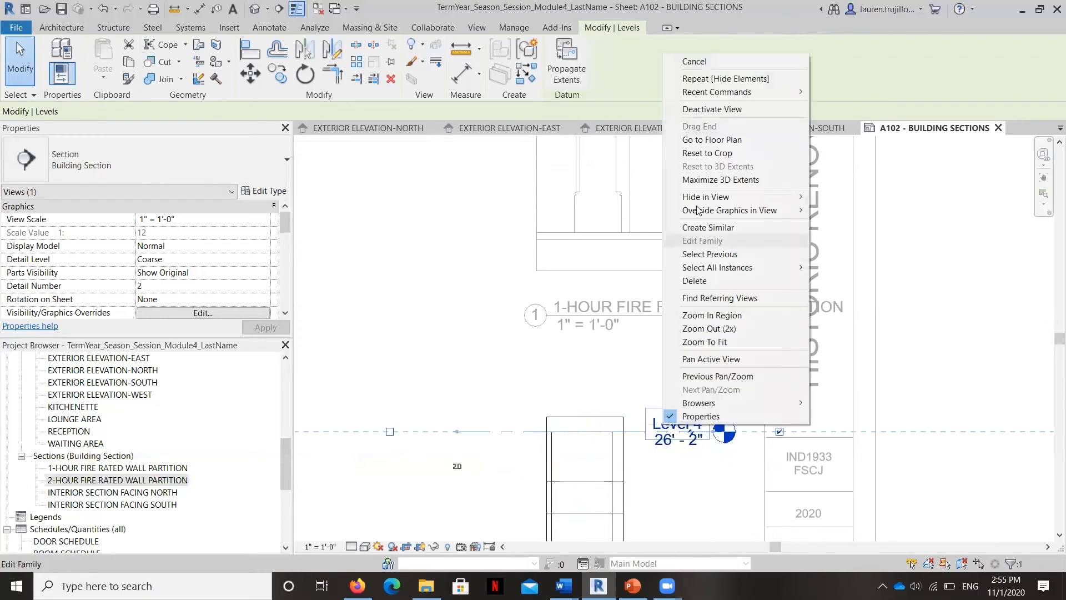
mouse_move(722, 197)
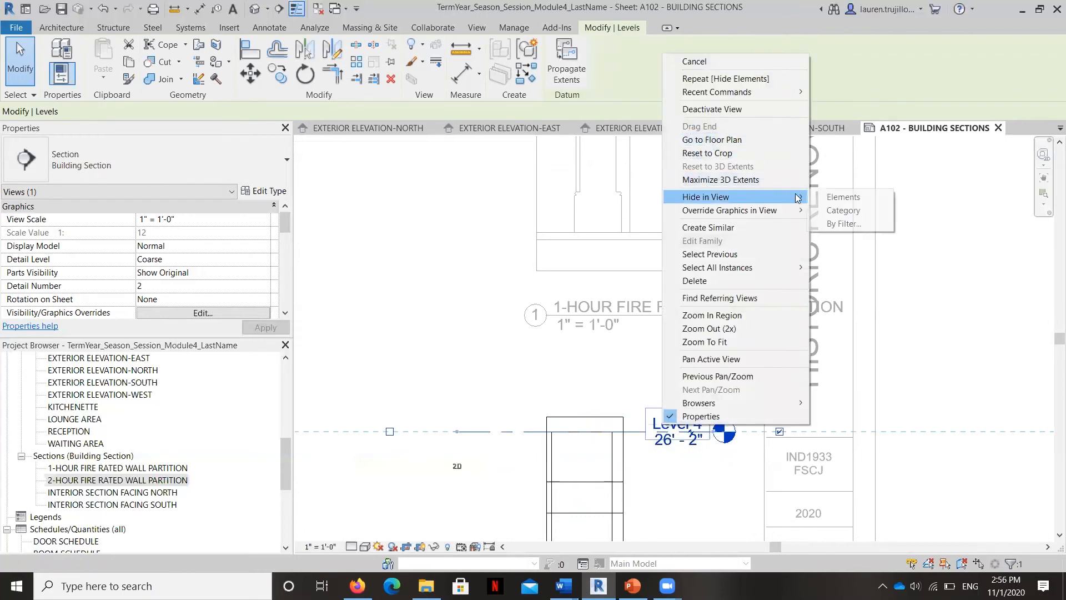
left_click(828, 198)
- Examine the roof, wall and floor elements in both pieces of the 2-hour section and its overall fit on the sheet
middle_click_drag(591, 510, 605, 377)
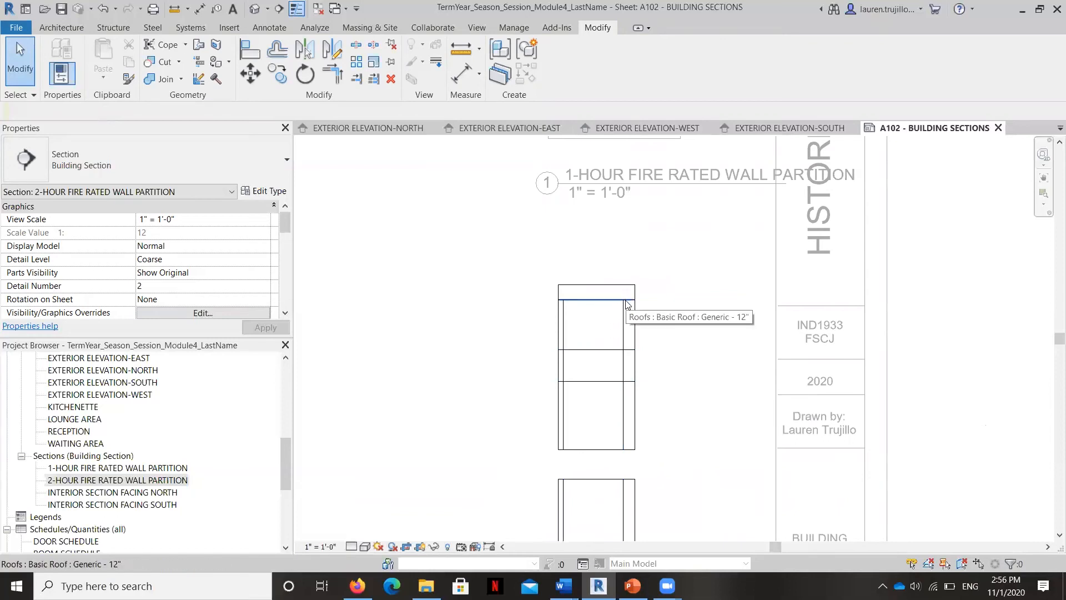
scroll(626, 283, "down", 2)
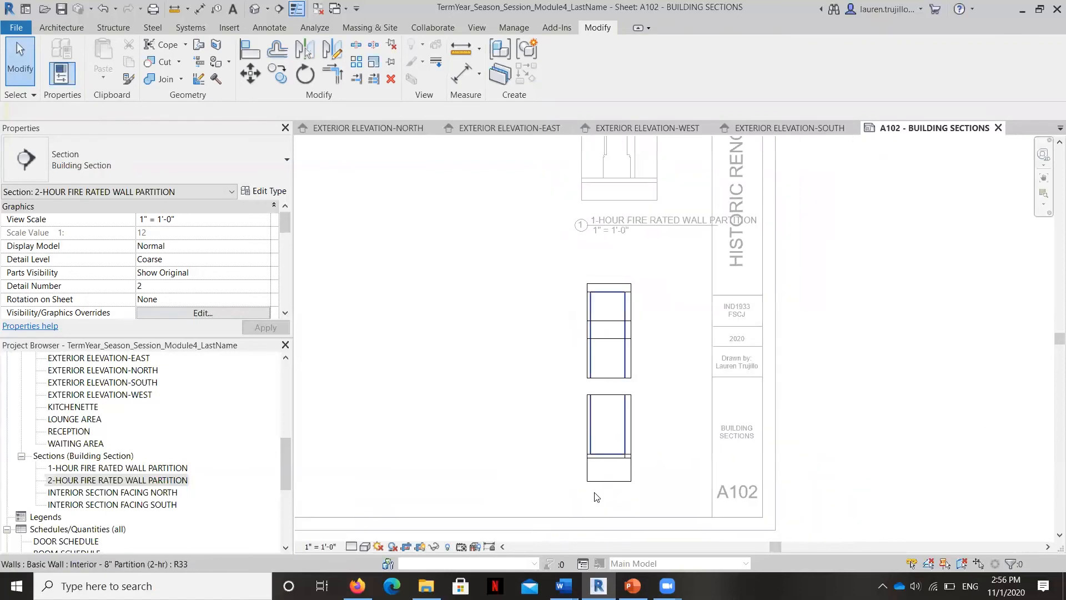
scroll(614, 448, "up", 2)
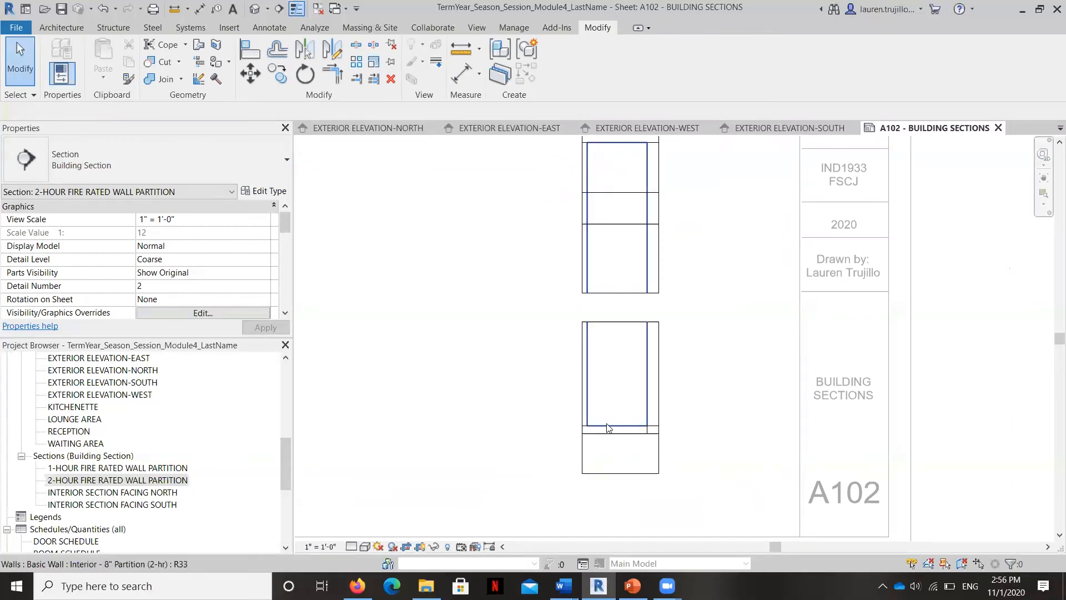
scroll(586, 431, "up", 3)
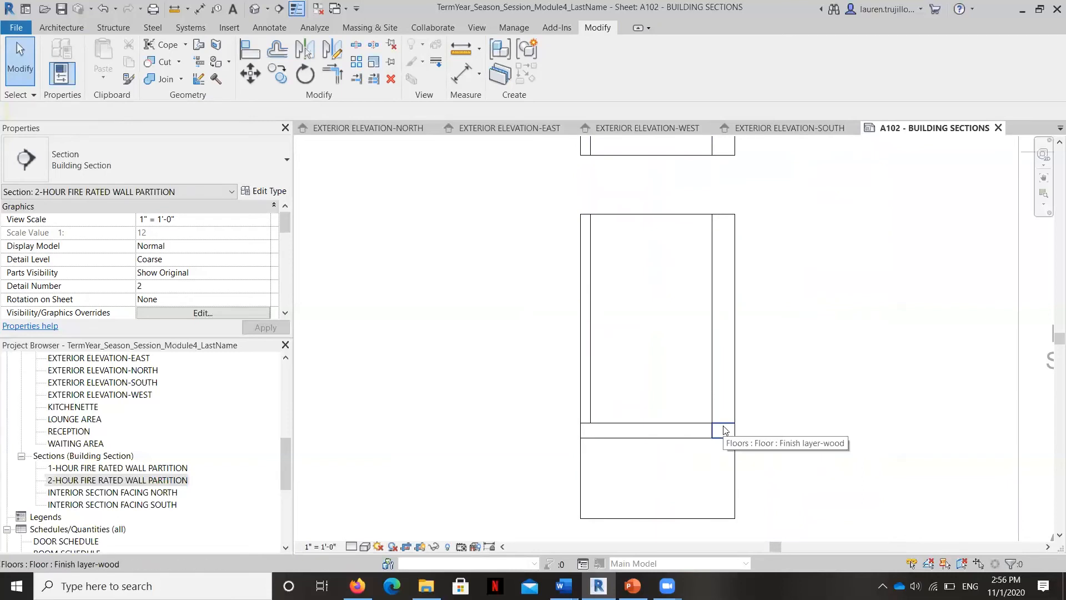
scroll(723, 429, "down", 7)
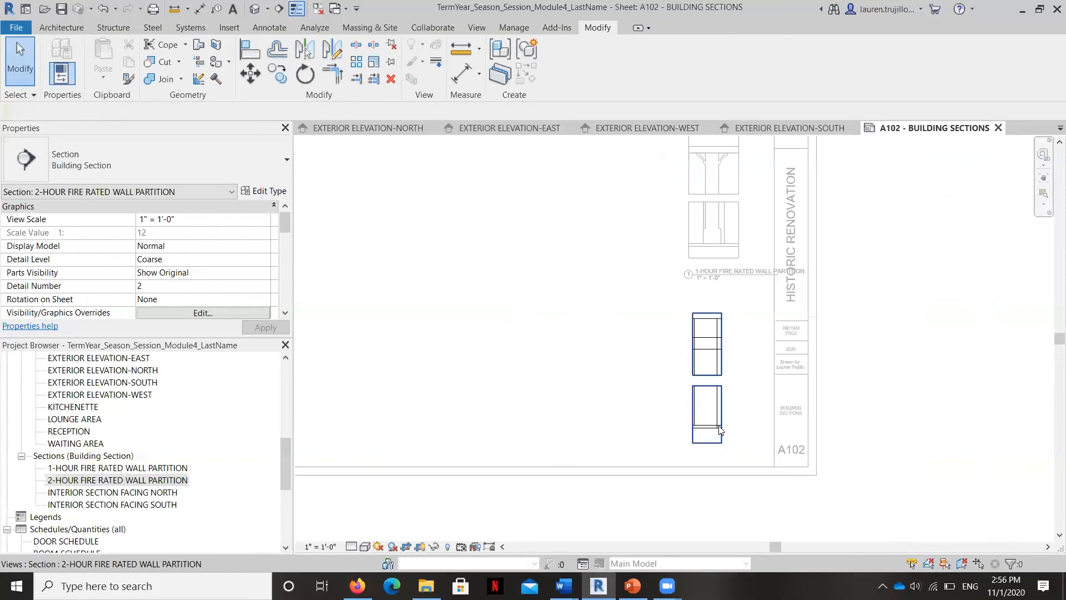
scroll(728, 378, "down", 3)
scroll(716, 191, "down", 3)
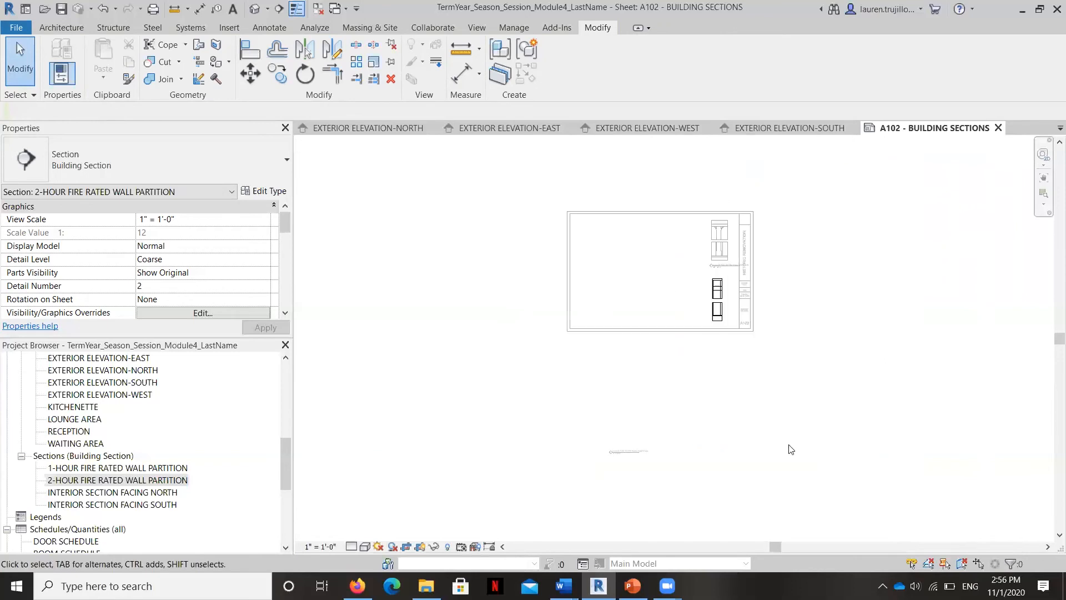
- Deactivate the 2-hour section view and move its view title from below the sheet to directly beneath the section
left_click(614, 419)
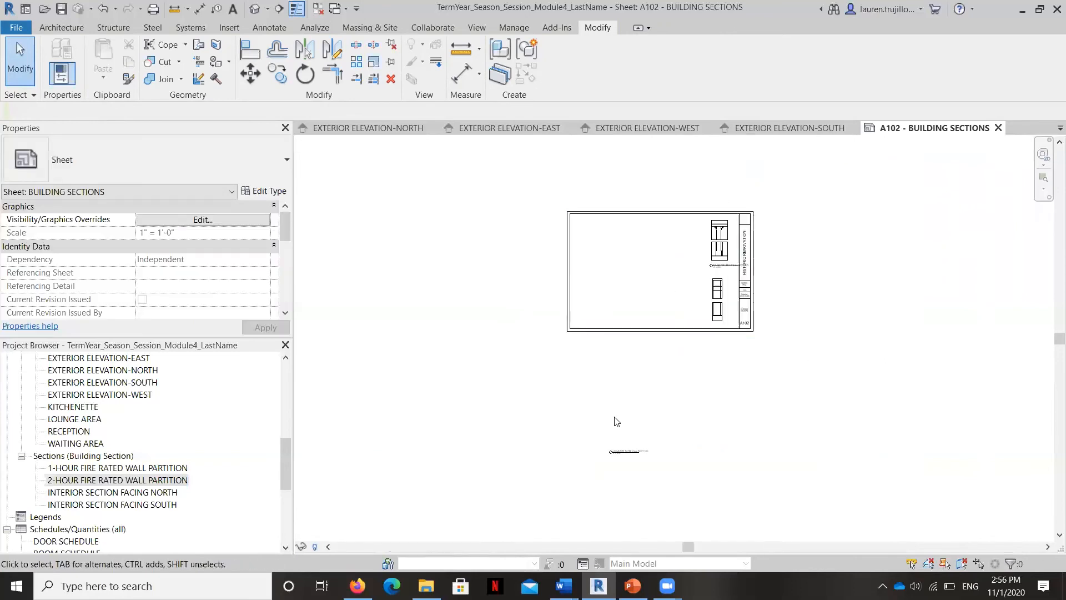
left_click(612, 451)
left_click_drag(612, 454, 716, 323)
scroll(727, 314, "up", 3)
scroll(729, 313, "up", 2)
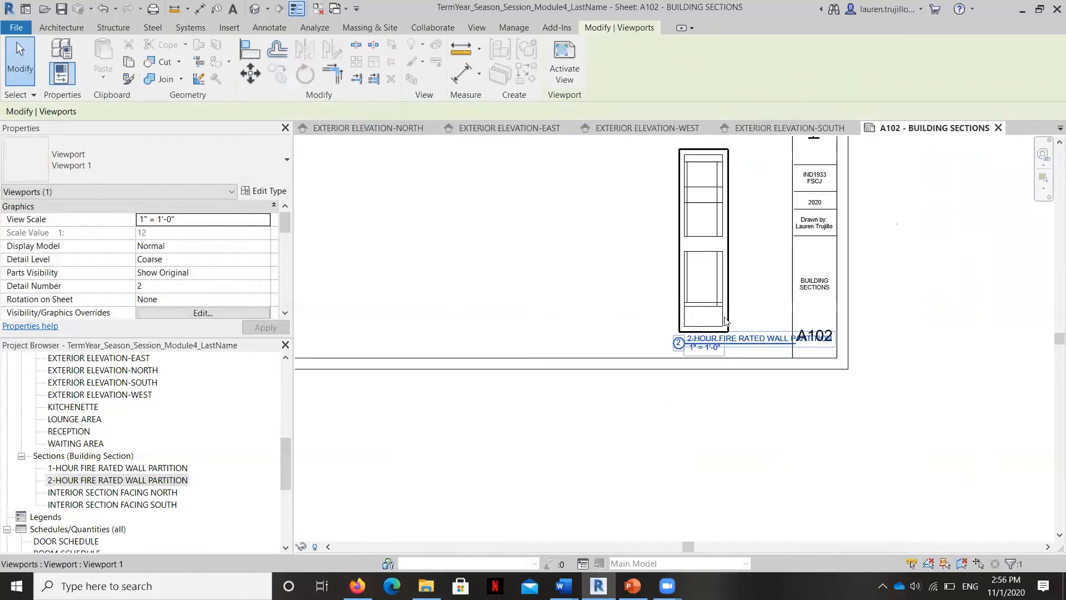
- Nudge the 2-hour section viewport with its title up toward the 1-hour section, leaving more room above the bottom border
scroll(725, 321, "down", 2)
left_click(725, 246)
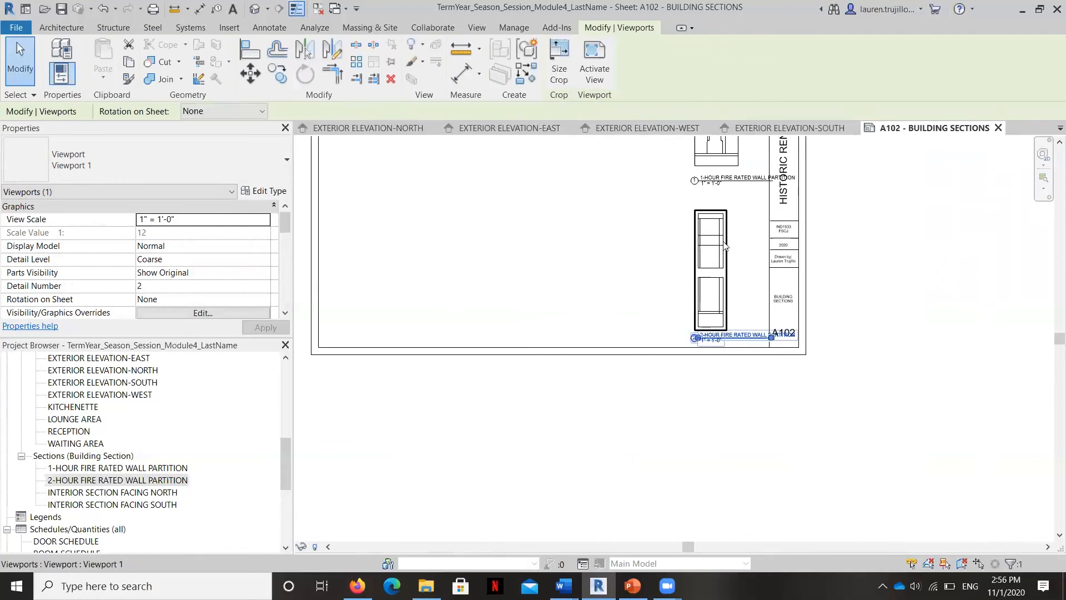
key("Up")
key("Up")
key("Up")
key("Up")
key("Up")
key("Up")
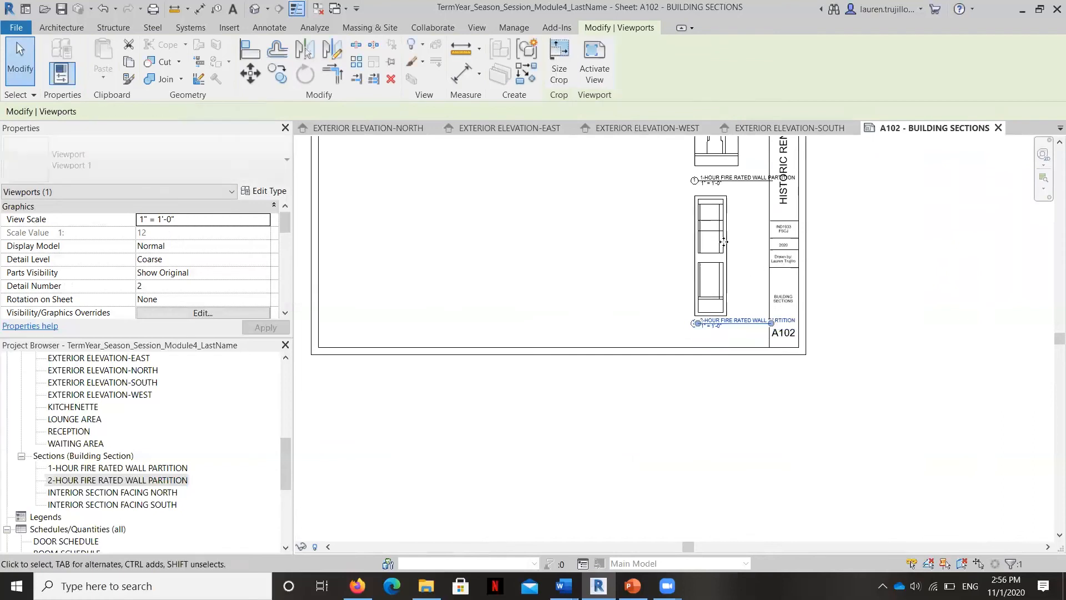
- Shift the 2-hour section viewport slightly further up the sheet, closer to the 1-hour view title
key("Up")
key("Up")
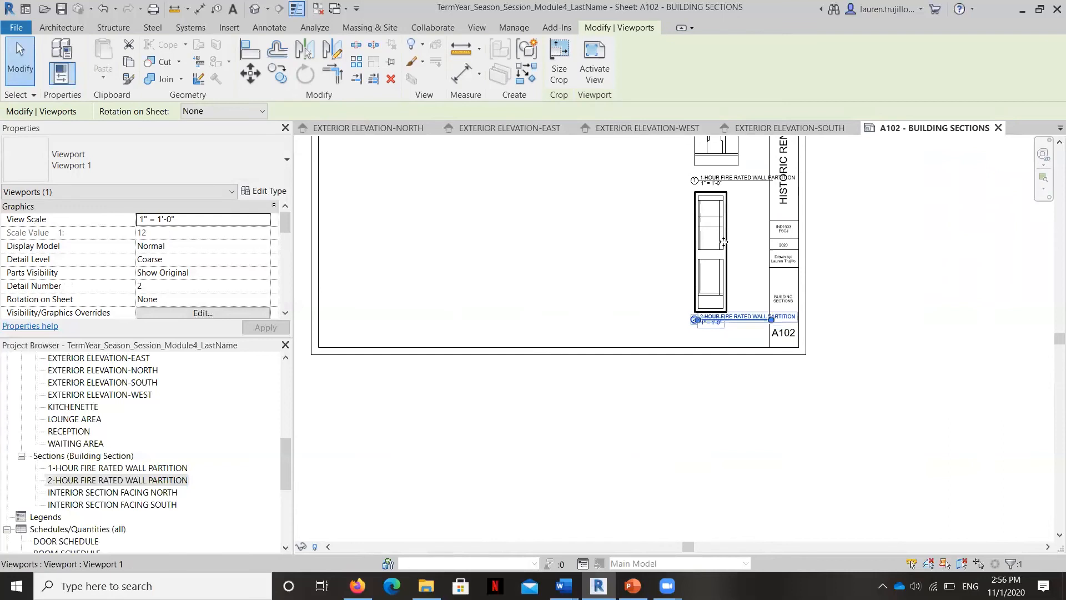
scroll(666, 347, "down", 3)
scroll(707, 229, "up", 3)
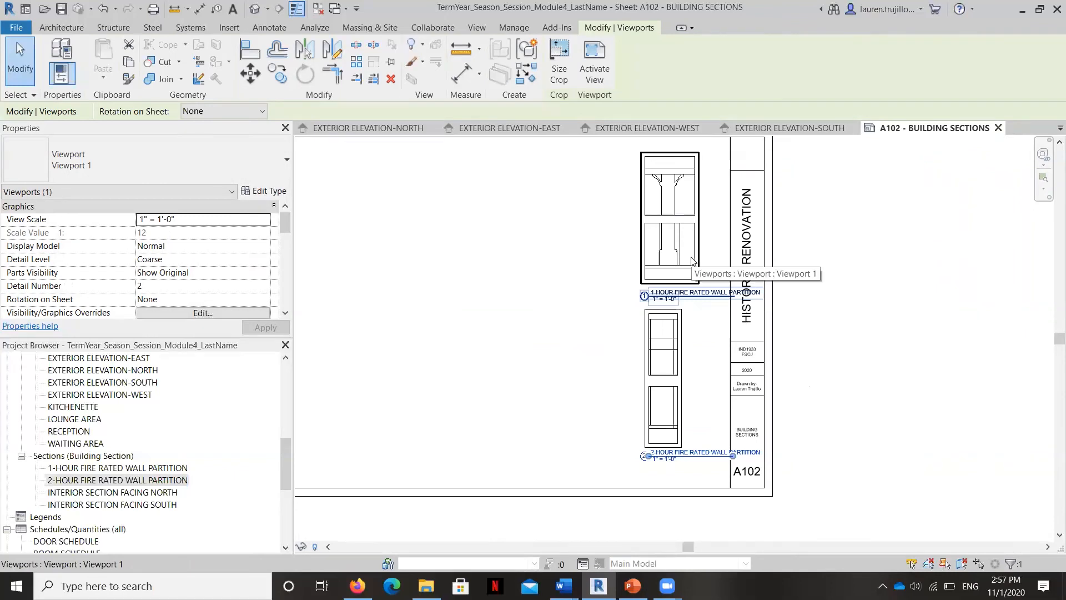
- Move the 1-hour and 2-hour section viewports away from the title block, keeping their left edges aligned
left_click_drag(696, 282, 665, 282)
left_click(677, 351)
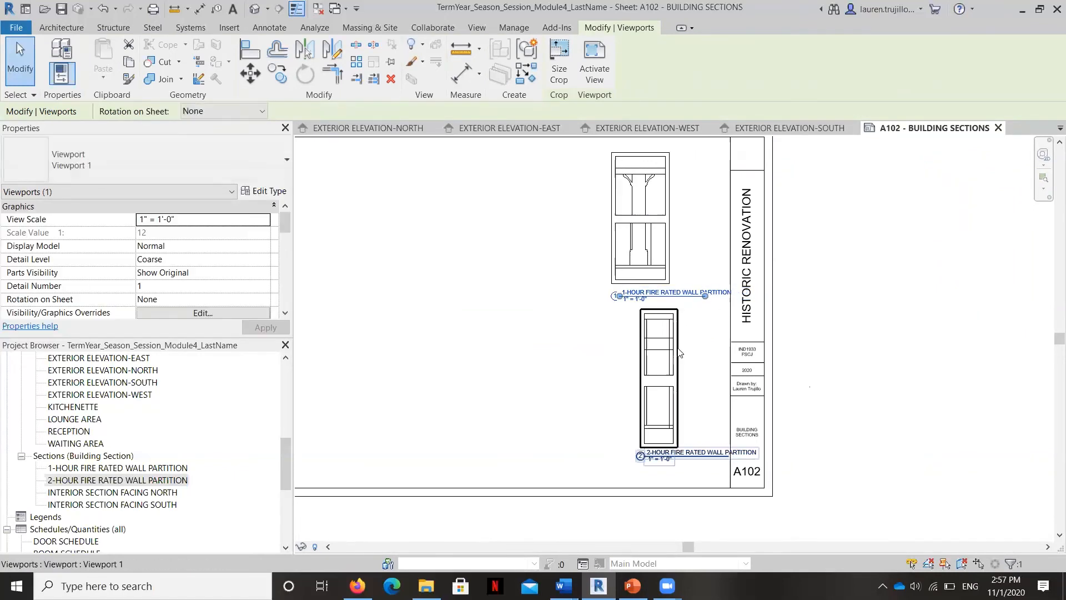
key("Left")
key("Left")
key("Left")
key("Left")
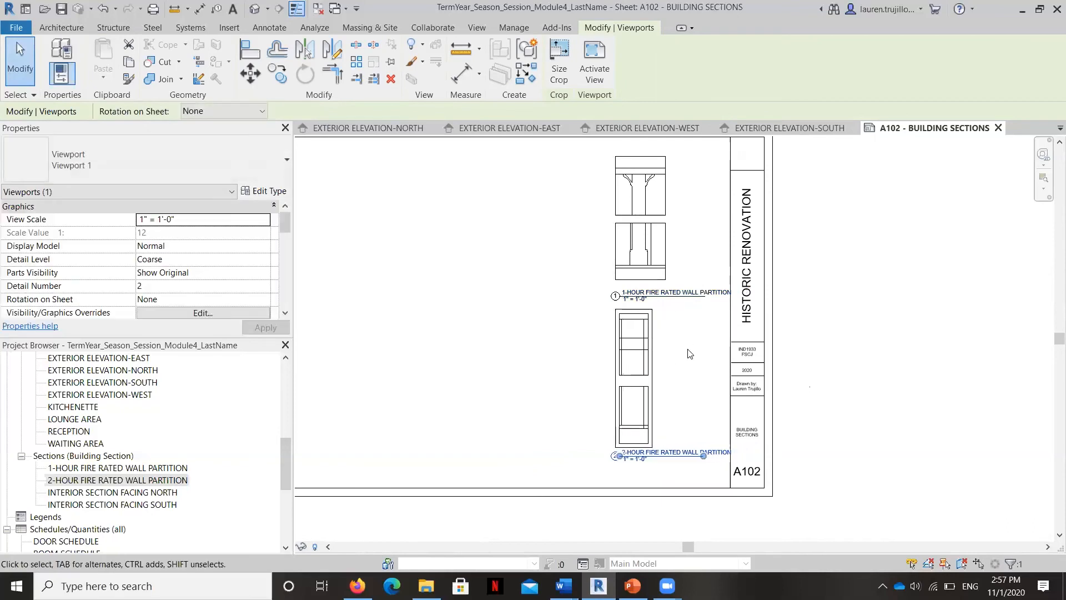
left_click(687, 384)
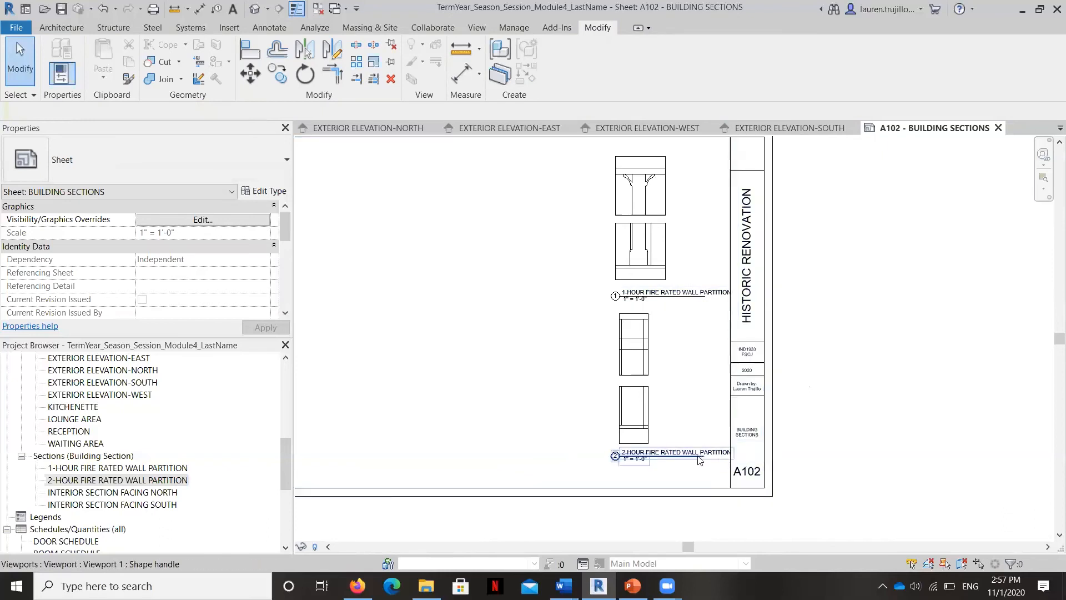
- Nudge both wall partition viewports a little further left so their title text clears the title block
mouse_move(615, 456)
left_mouse_down()
mouse_move(577, 457)
mouse_move(615, 458)
left_mouse_up()
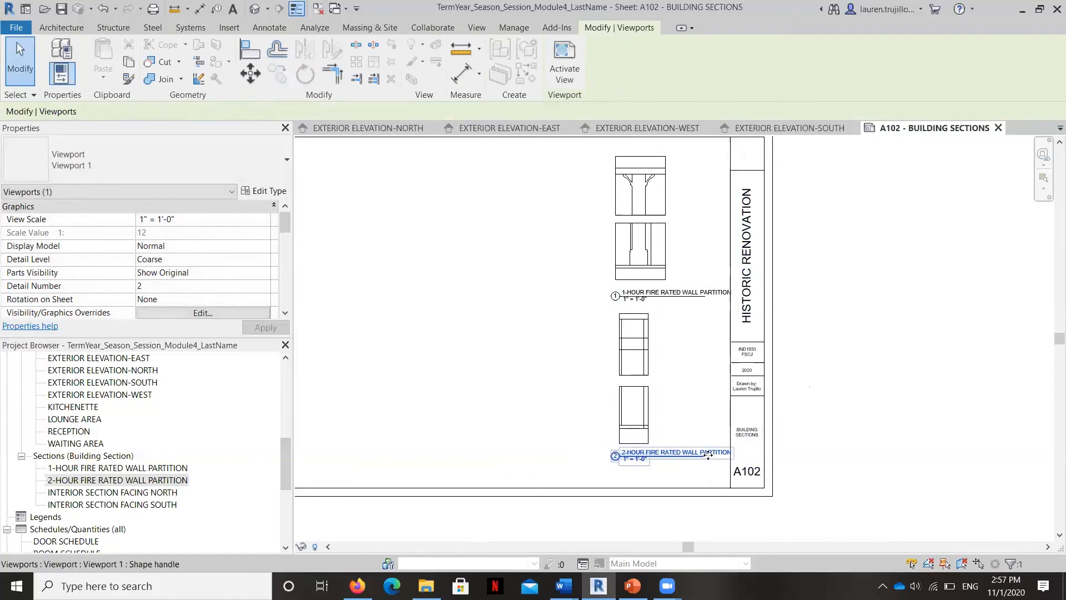
left_click(659, 295)
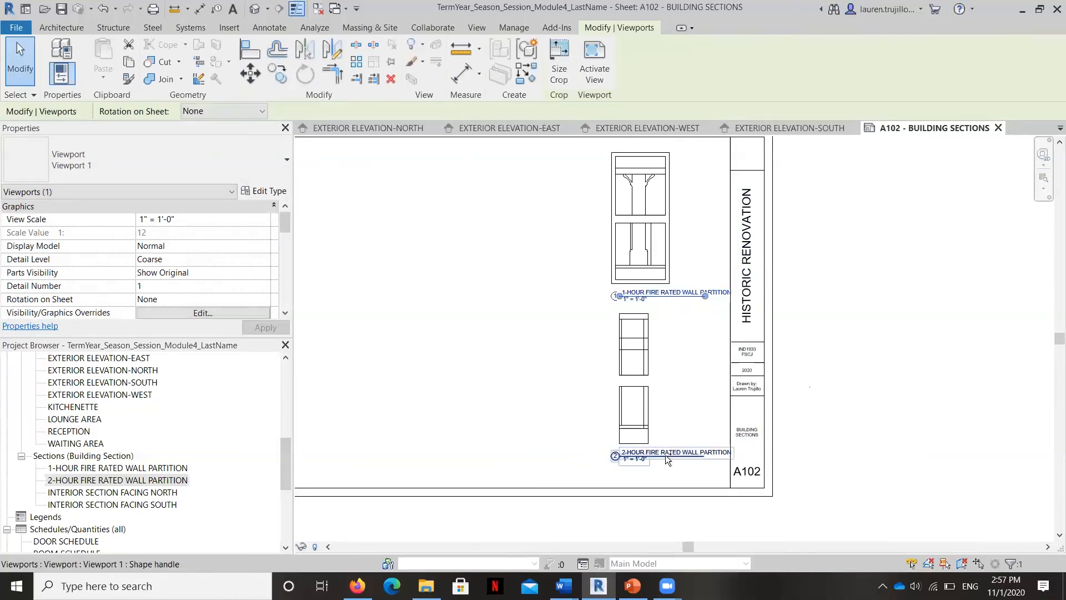
left_click(646, 418)
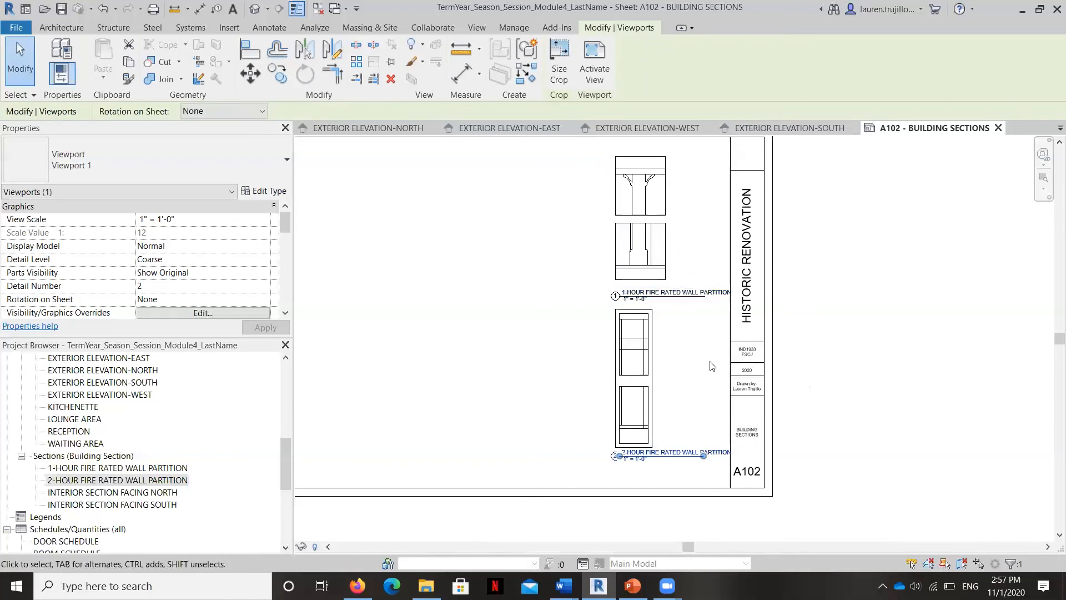
key("Left")
key("Left")
left_click(666, 253)
key("Left")
key("Left")
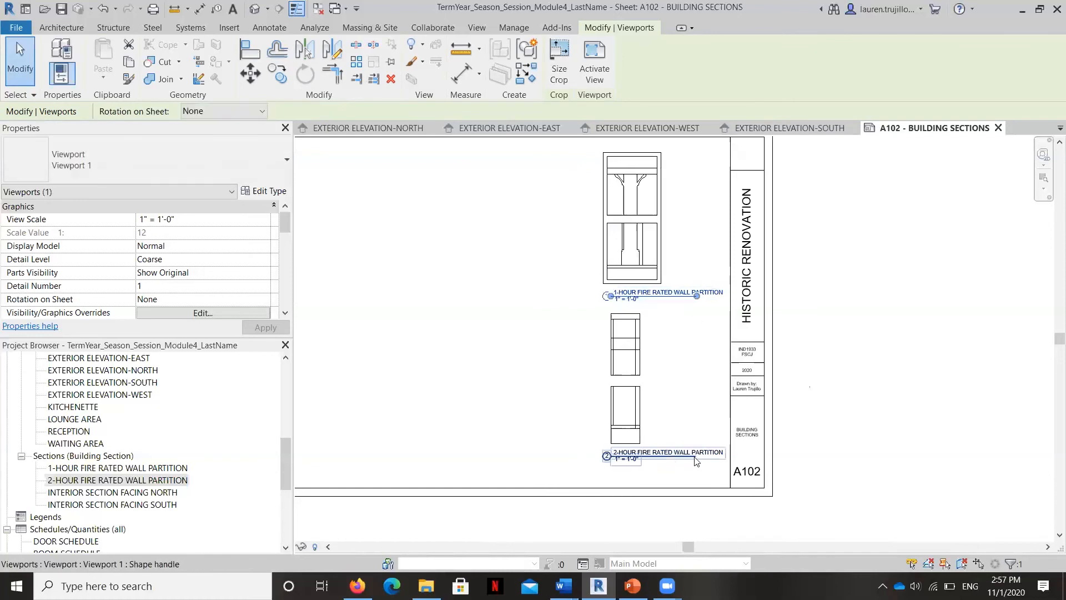
- Extend the title lines of the 2-hour and 1-hour sections to match the width of their title text
left_click(626, 411)
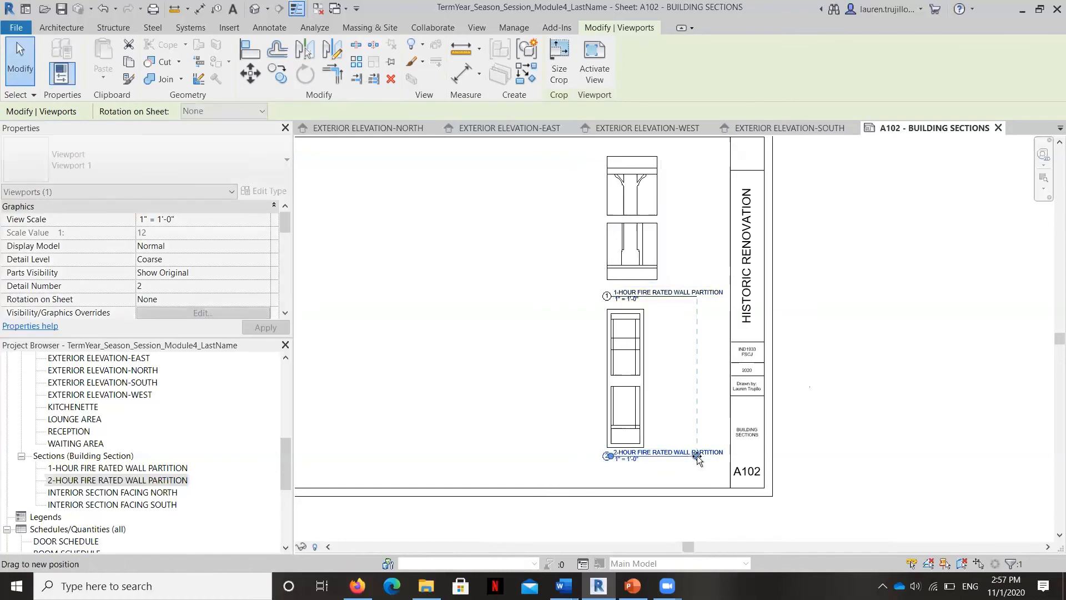
left_click_drag(719, 459, 723, 457)
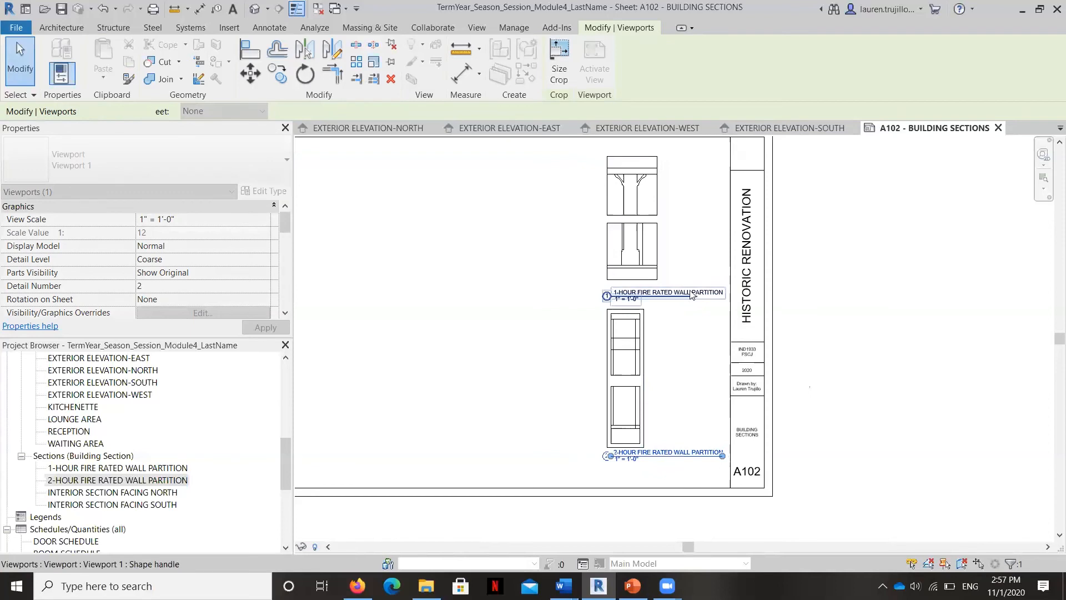
left_click(650, 267)
left_click_drag(698, 297, 722, 298)
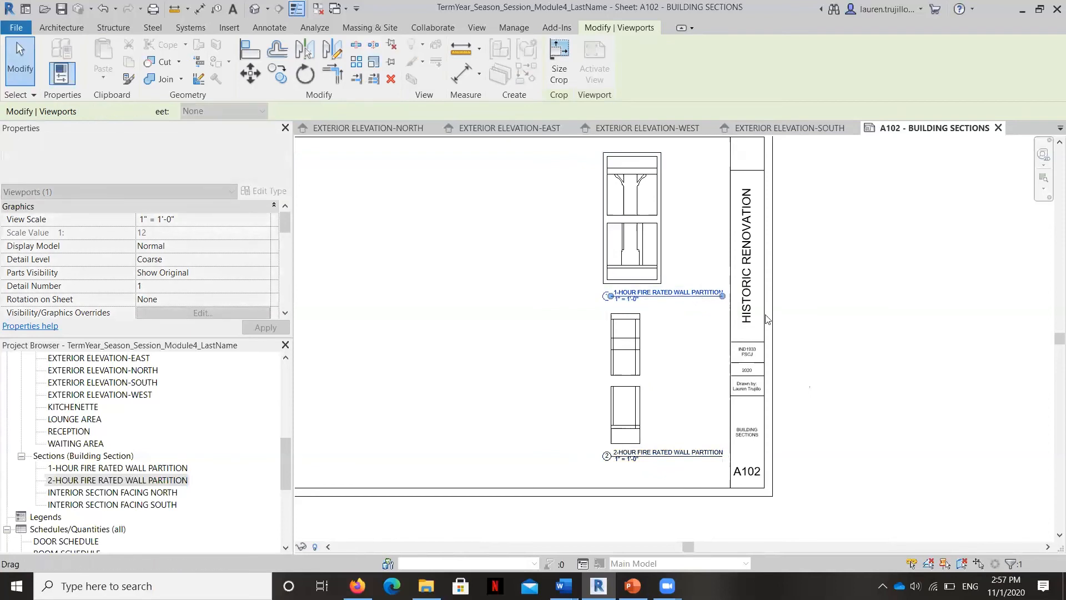
left_click(835, 369)
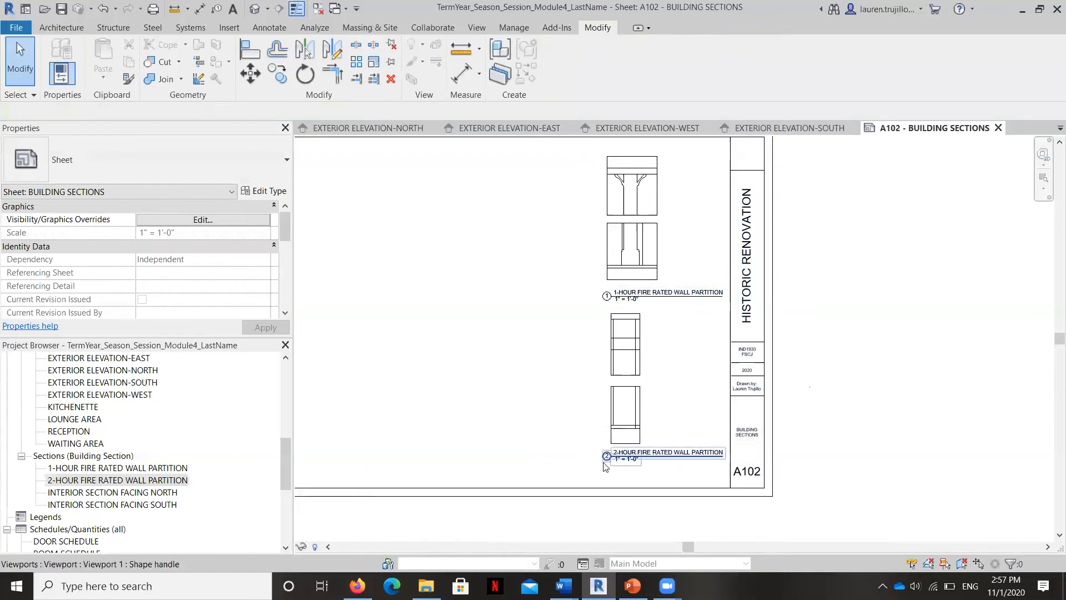
- Adjust the 2-hour section viewport sideways so its title lines up with the 1-hour title above it
left_click(594, 434)
left_click_drag(595, 434, 600, 434)
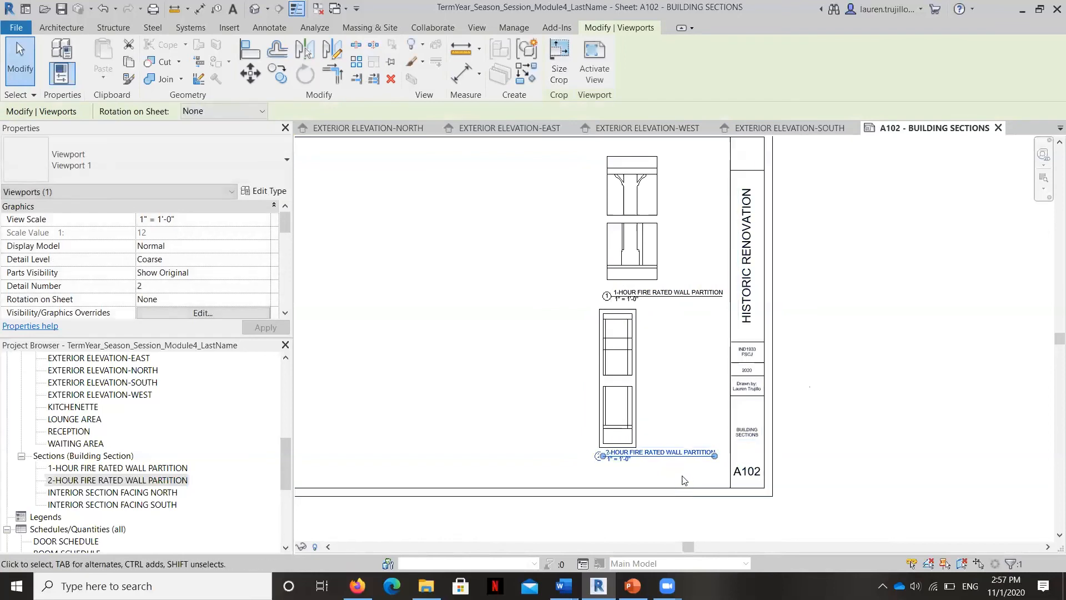
key("Right")
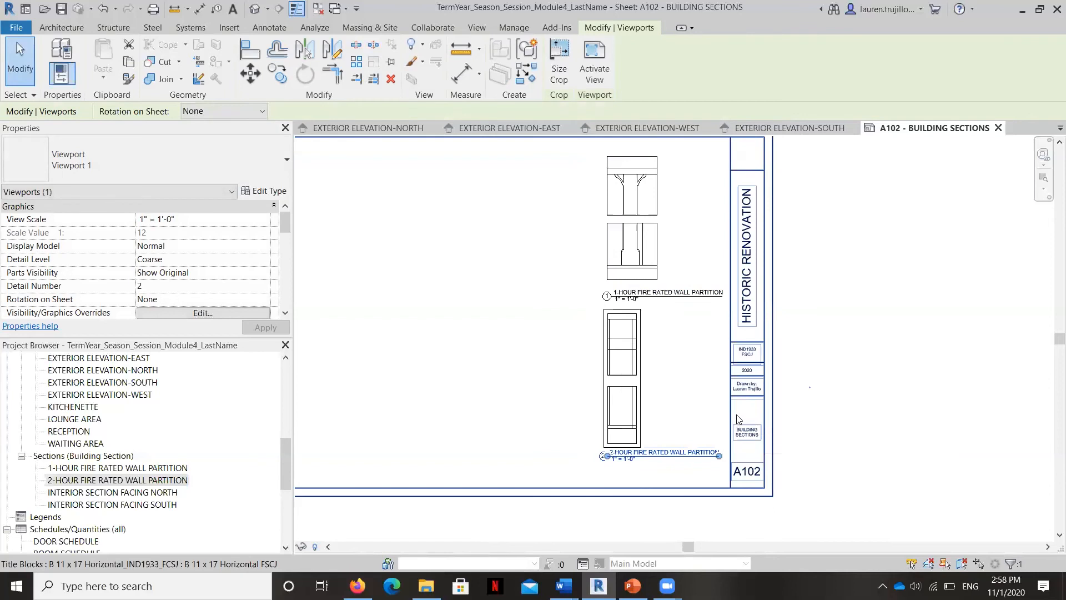
key("Right")
left_click(626, 468)
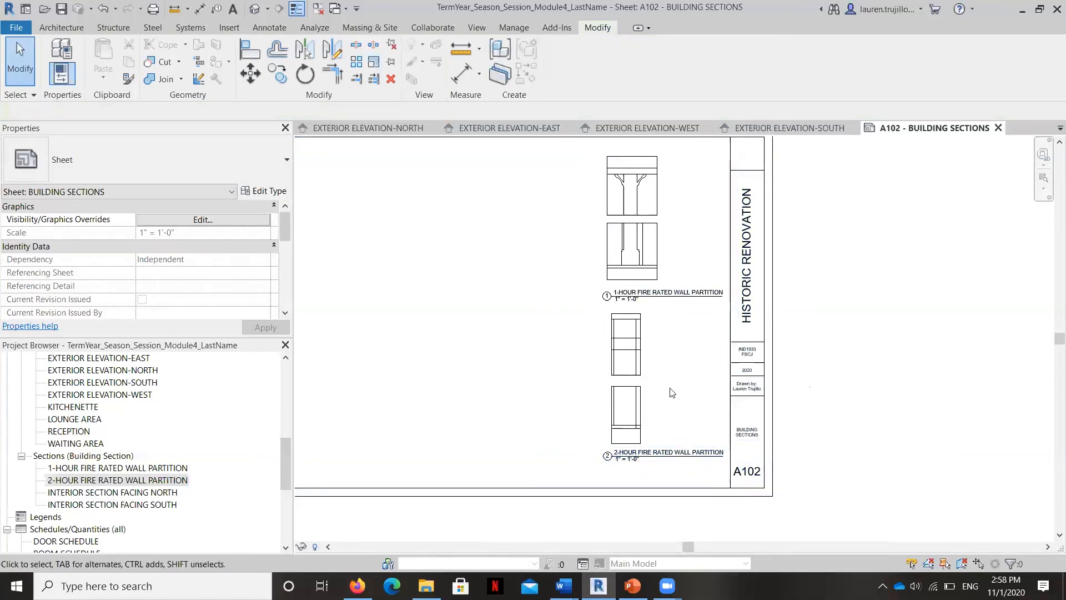
- Place the INTERIOR SECTION FACING NORTH view on sheet A102
scroll(720, 359, "down", 2)
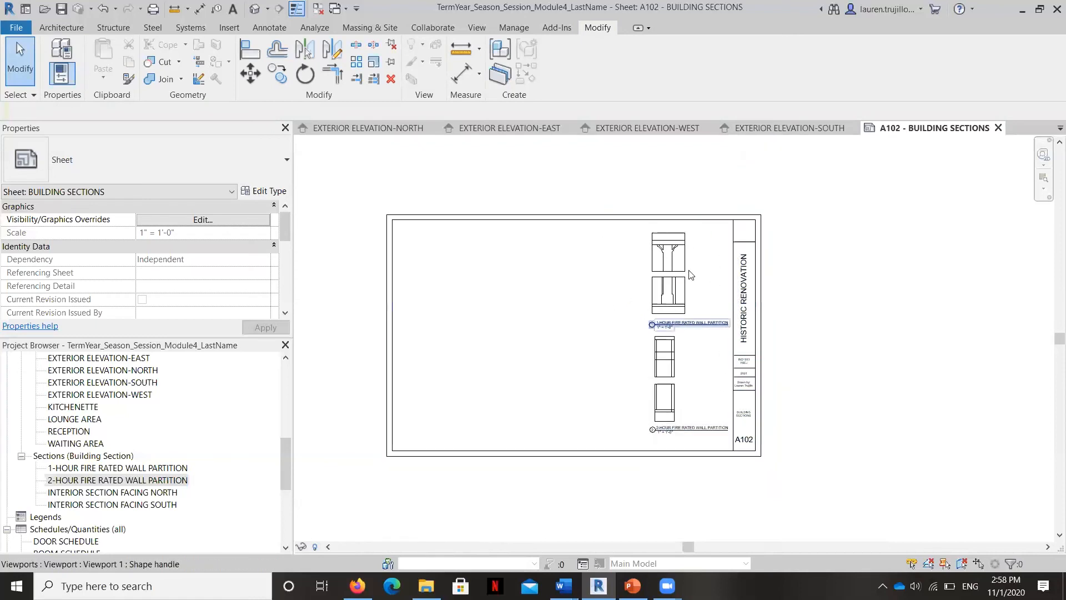
left_click(65, 493)
left_click_drag(68, 494, 433, 265)
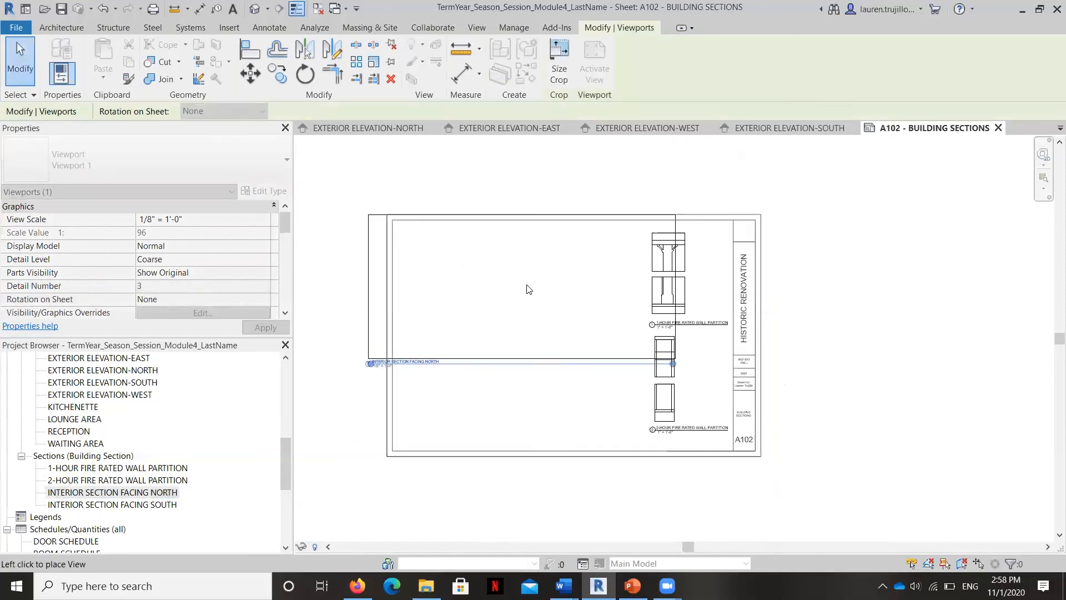
left_click(557, 306)
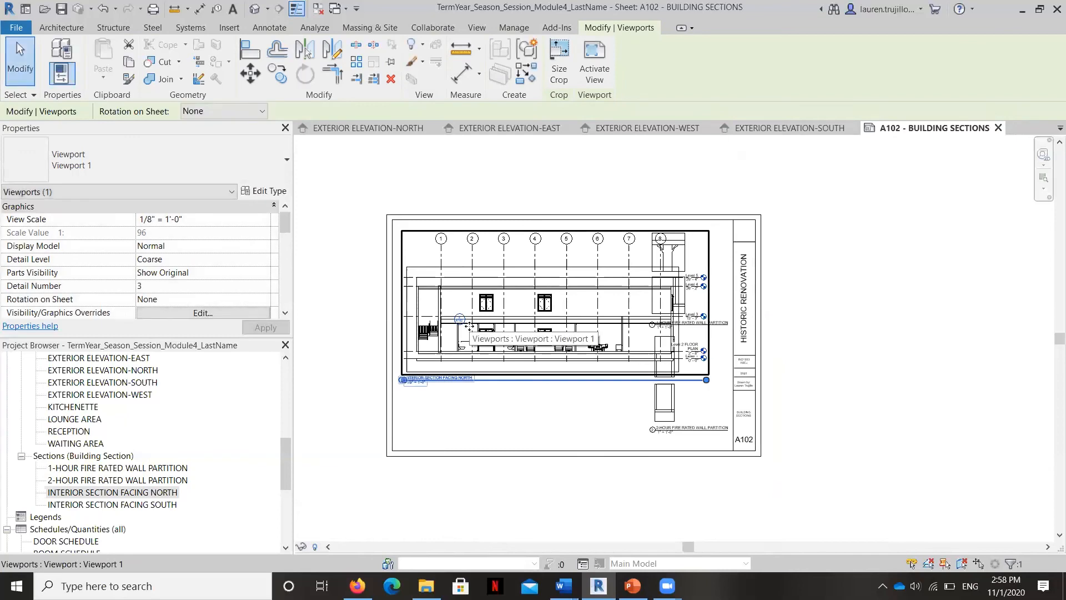
- Try a view scale of 1/16" = 1'-0" for the north-facing interior section
scroll(404, 368, "up", 5)
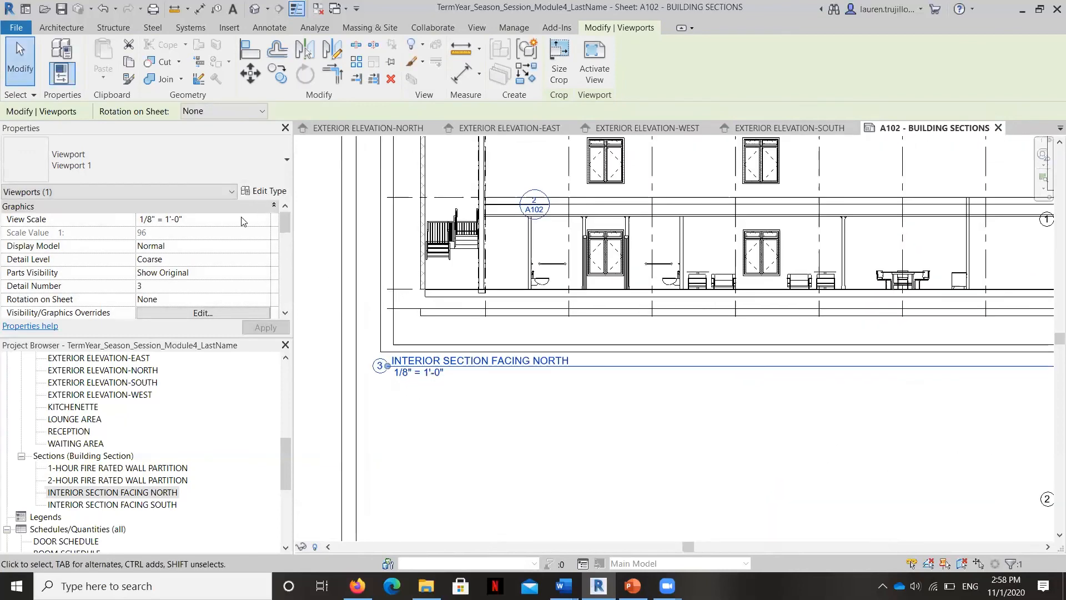
left_click(257, 217)
left_click(264, 219)
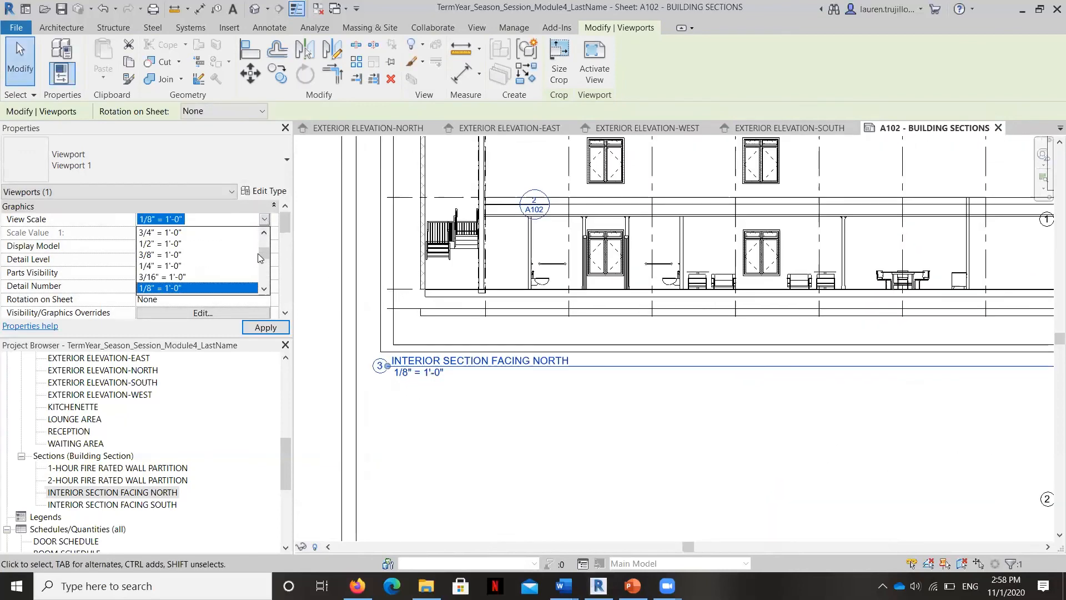
left_click(264, 290)
left_click(264, 290)
left_click(264, 290)
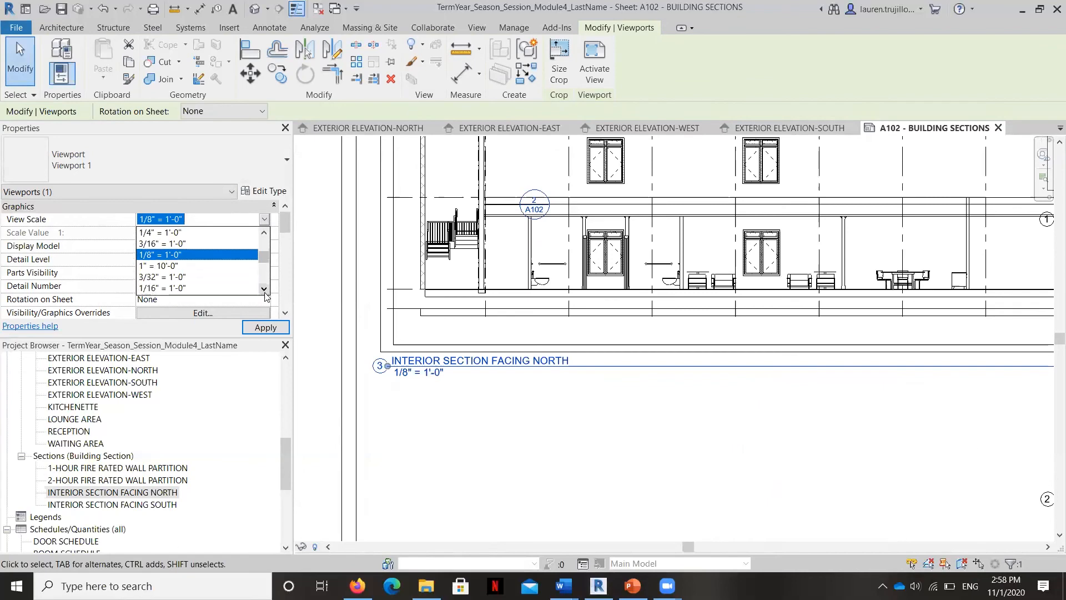
left_click(177, 288)
left_click(259, 328)
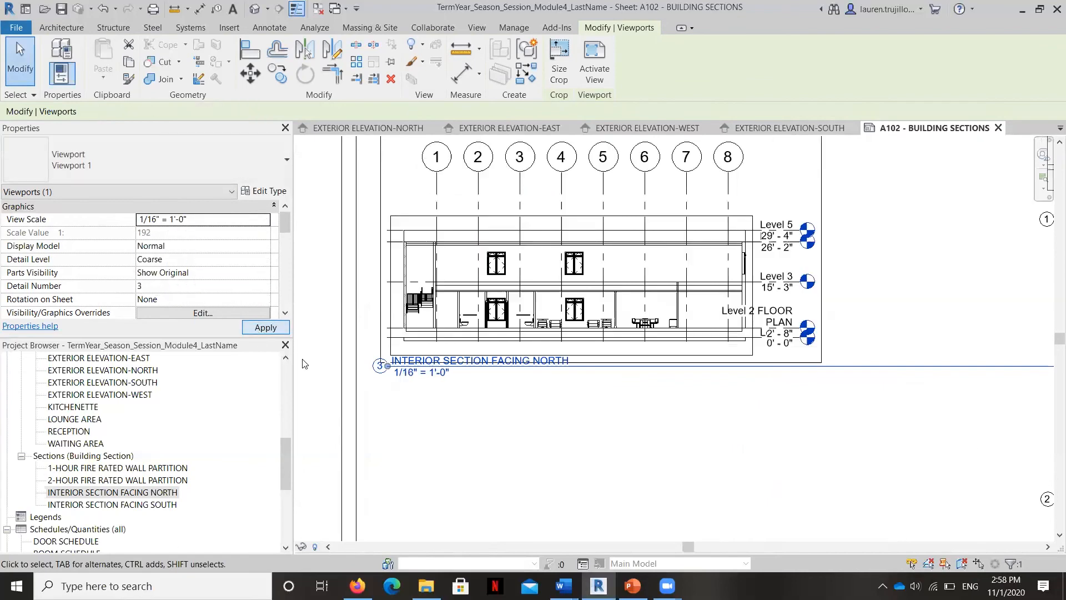
- Set the view scale of the north-facing interior section to 3/32" = 1'-0"
scroll(507, 349, "down", 3)
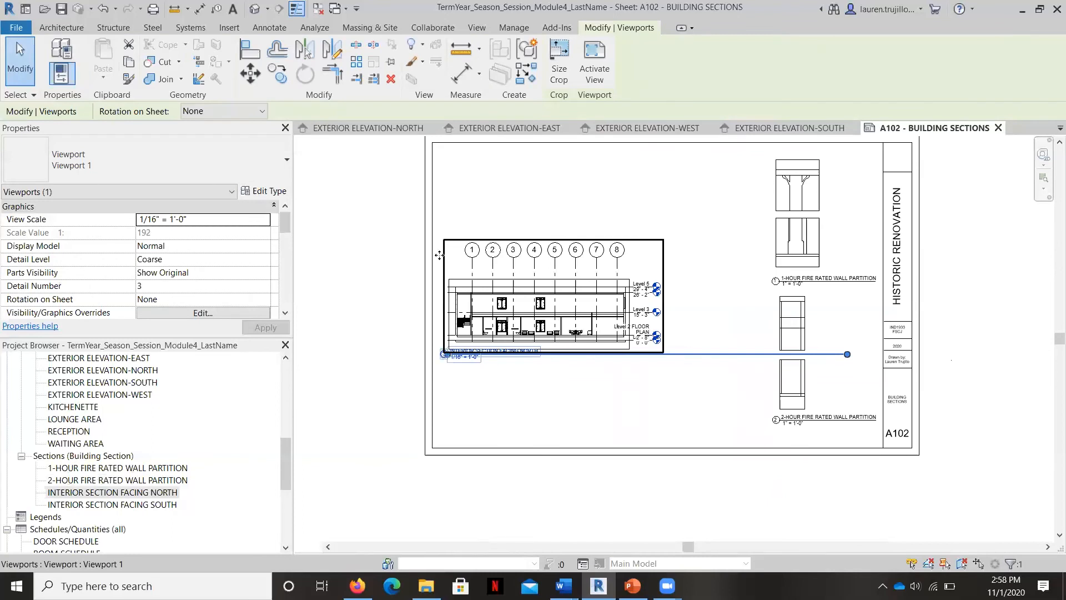
left_click(240, 220)
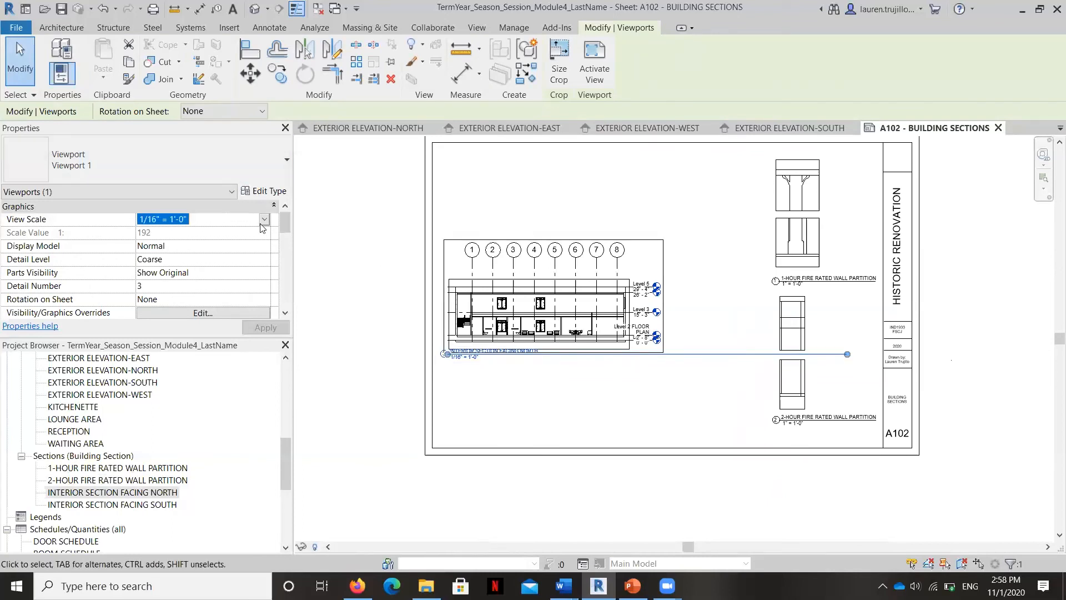
left_click(264, 220)
left_click(178, 272)
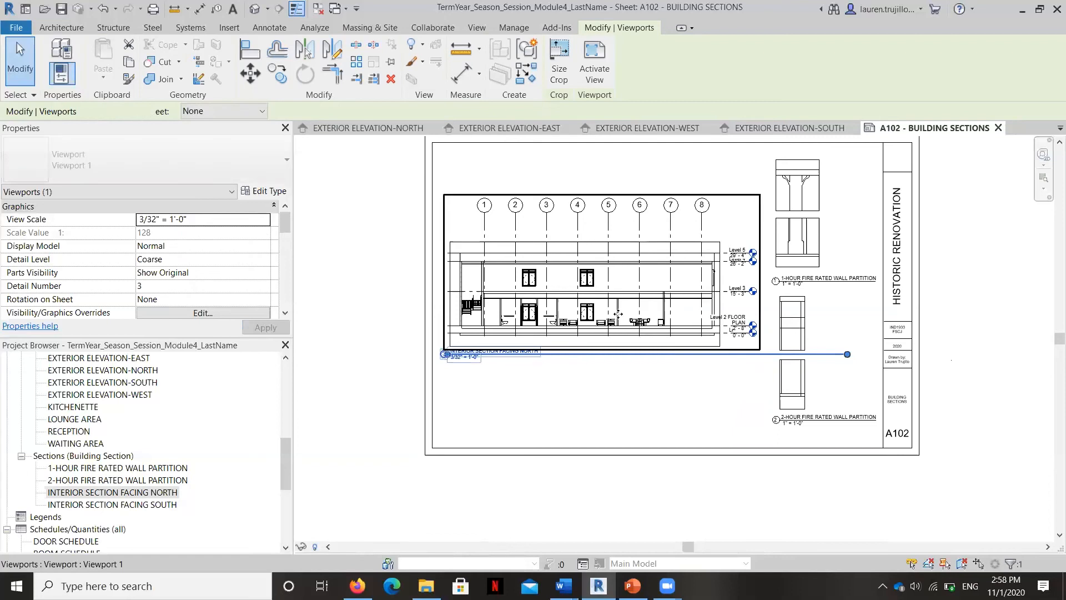
- Move the north-facing interior section viewport up into the upper part of the sheet
key("Up")
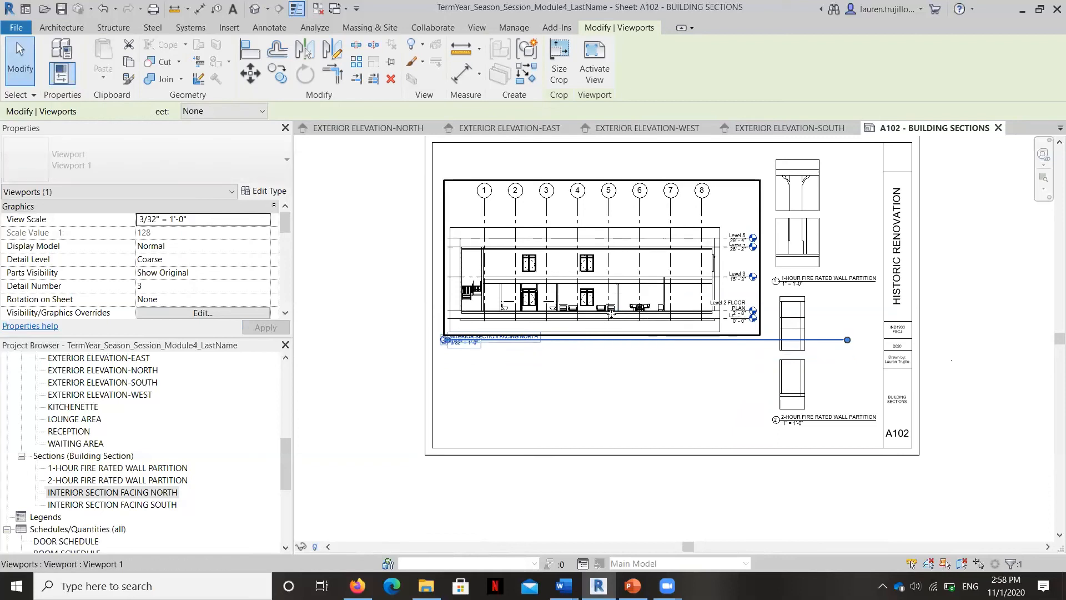
key("Up")
key("Up")
scroll(567, 295, "up", 1)
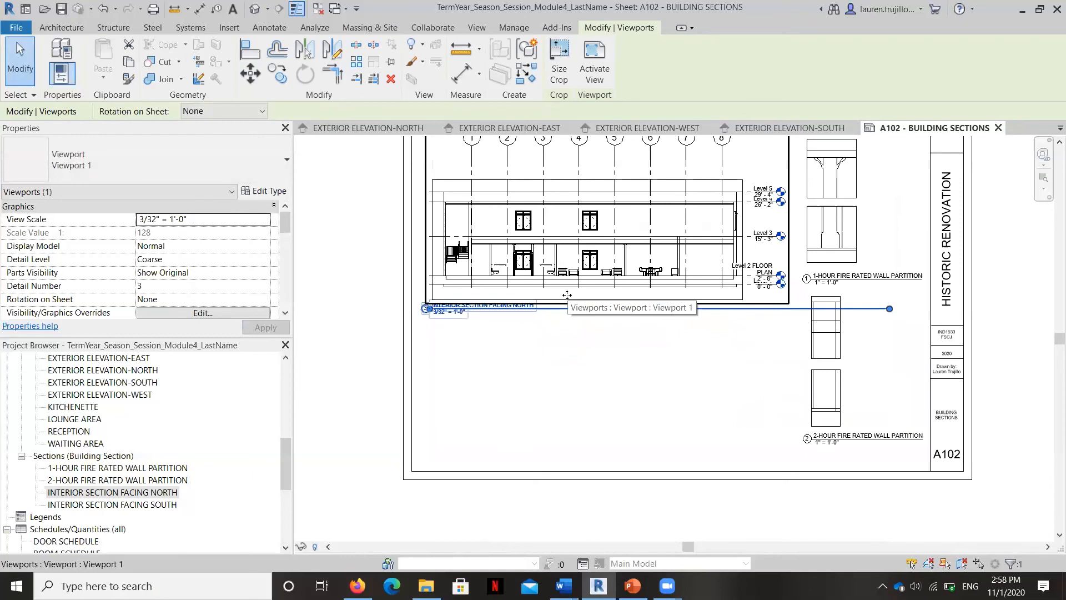
- Place the INTERIOR SECTION FACING SOUTH view on the sheet below the north-facing interior section
scroll(567, 295, "down", 1)
left_click(92, 504)
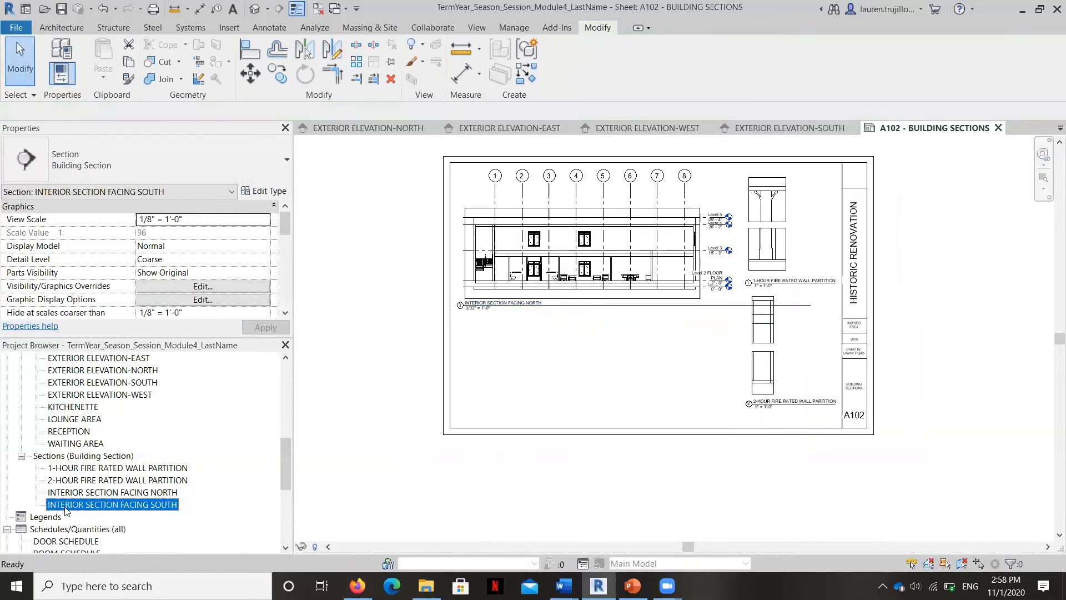
left_click_drag(91, 504, 500, 350)
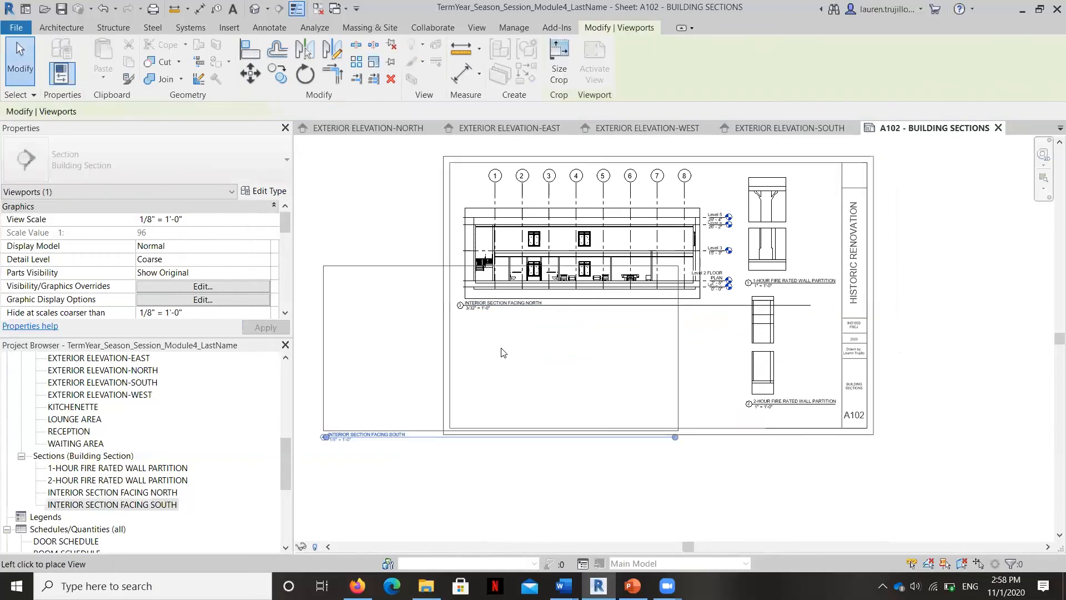
left_click(644, 336)
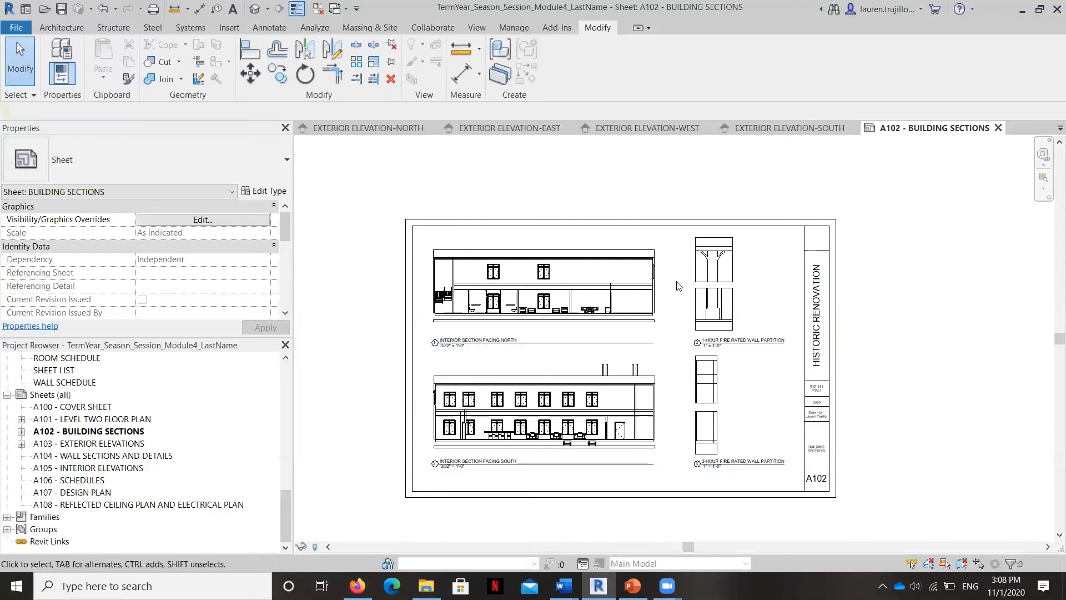
- Activate the north-facing interior section, show and re-hide its crop region, and deactivate the view
double_click(589, 272)
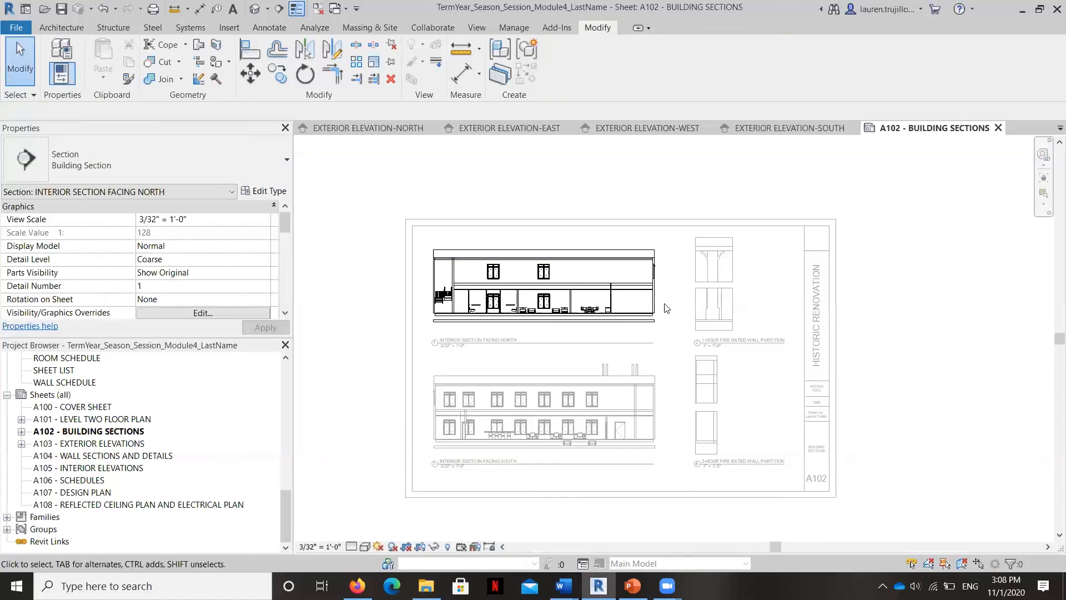
left_click(420, 547)
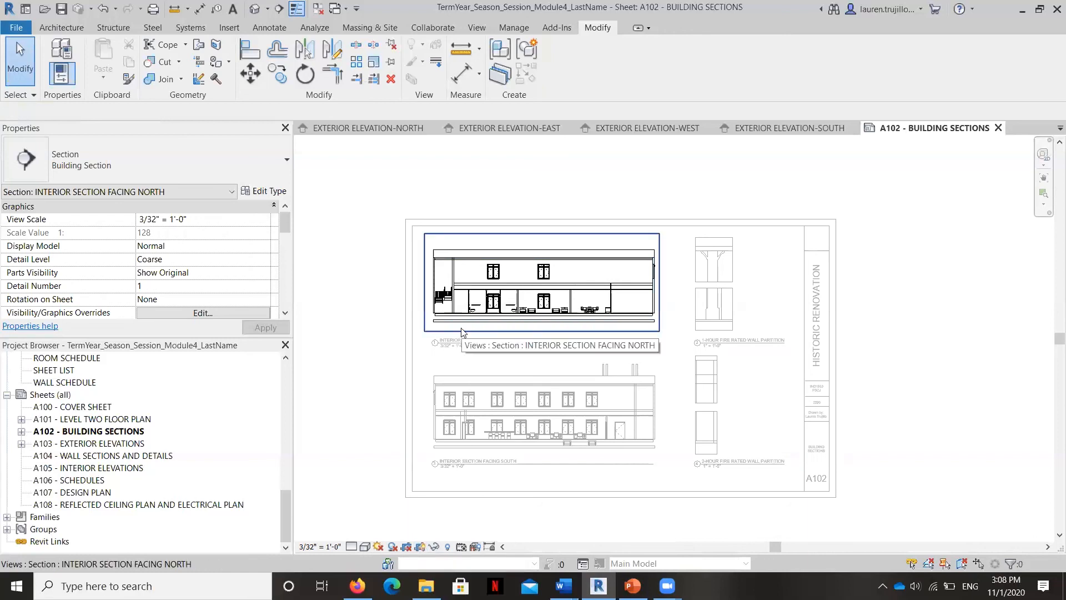
left_click(420, 547)
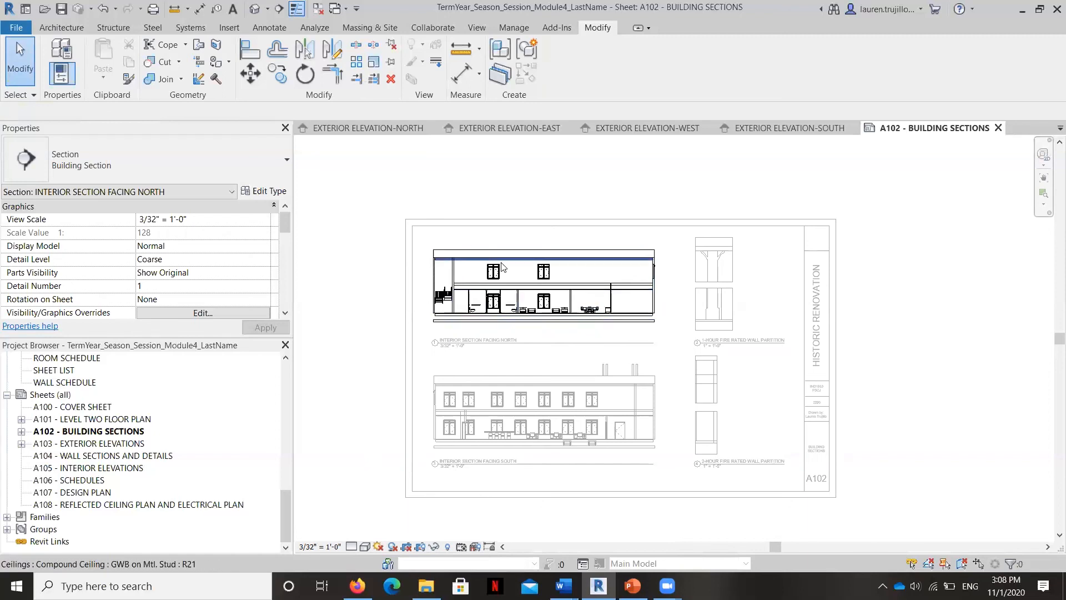
right_click(388, 291)
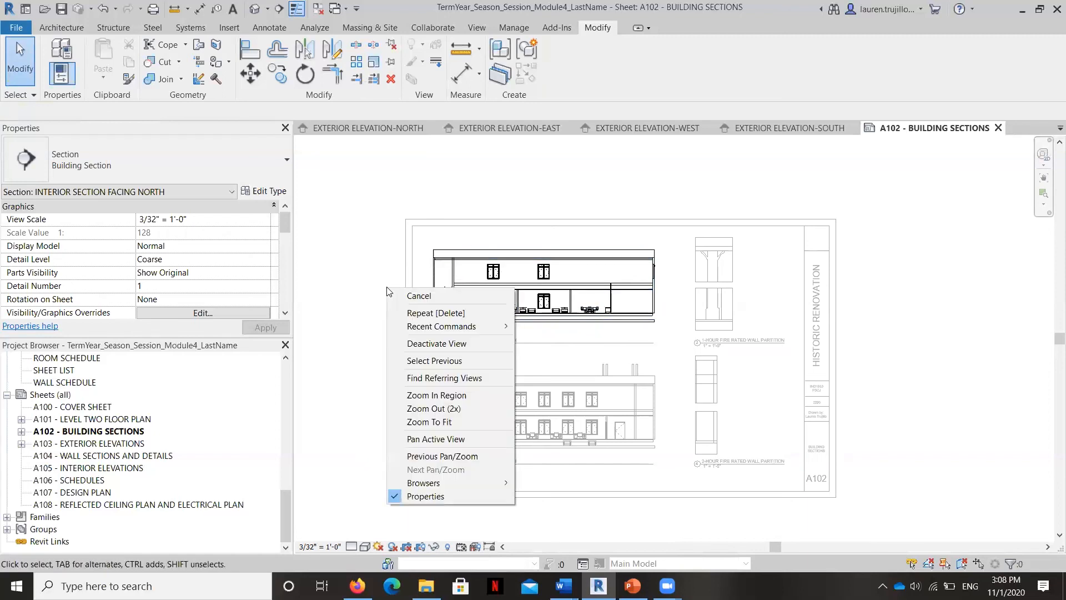
left_click(414, 344)
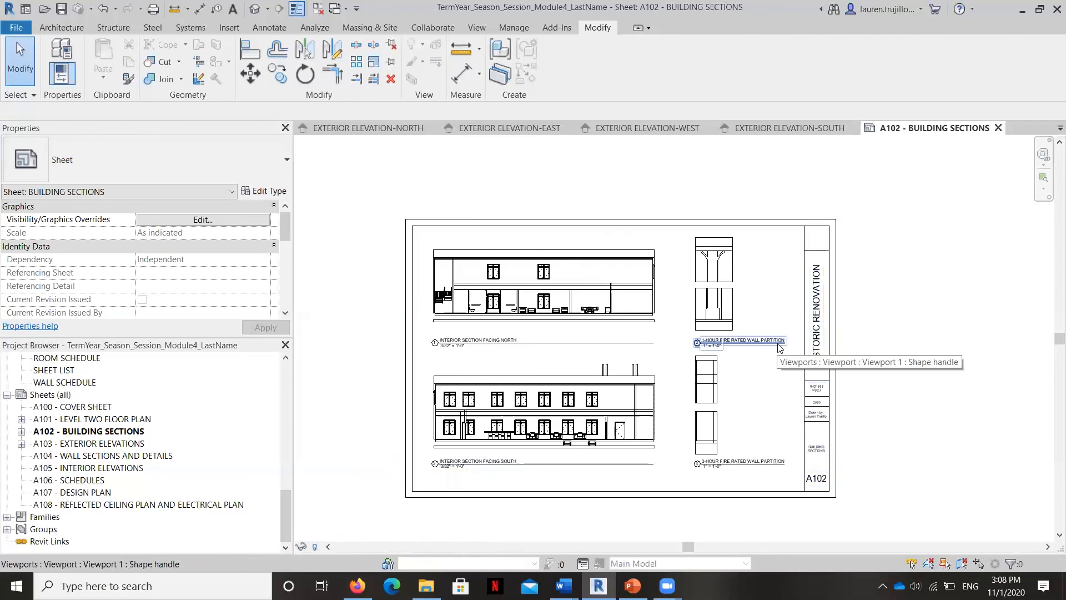
- Open sheets A103 and A101 in turn and examine the section and elevation markers on the Level 2 floor plan
double_click(48, 444)
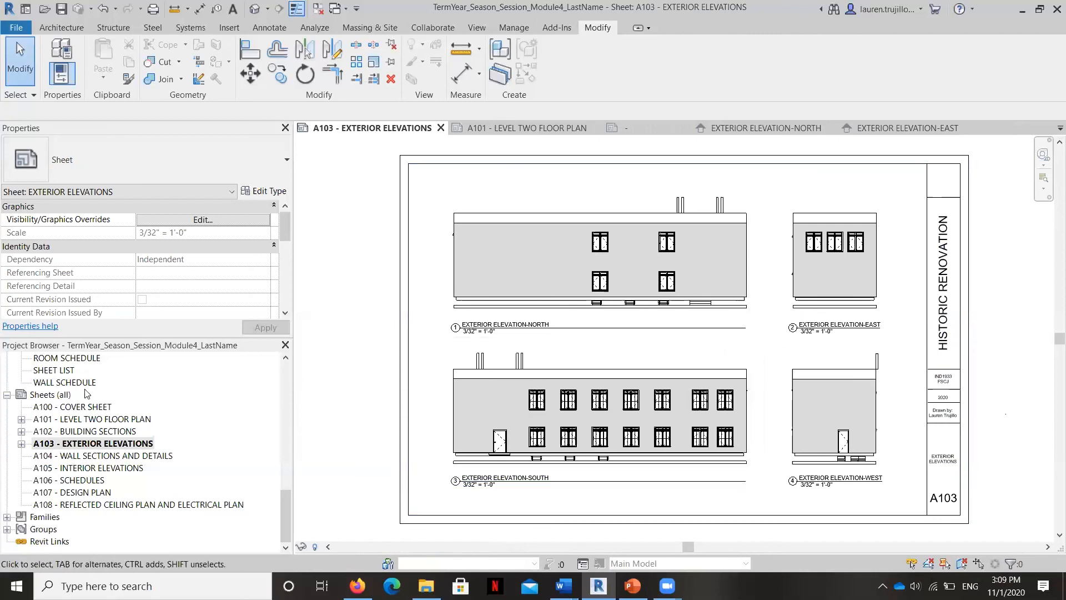
double_click(75, 419)
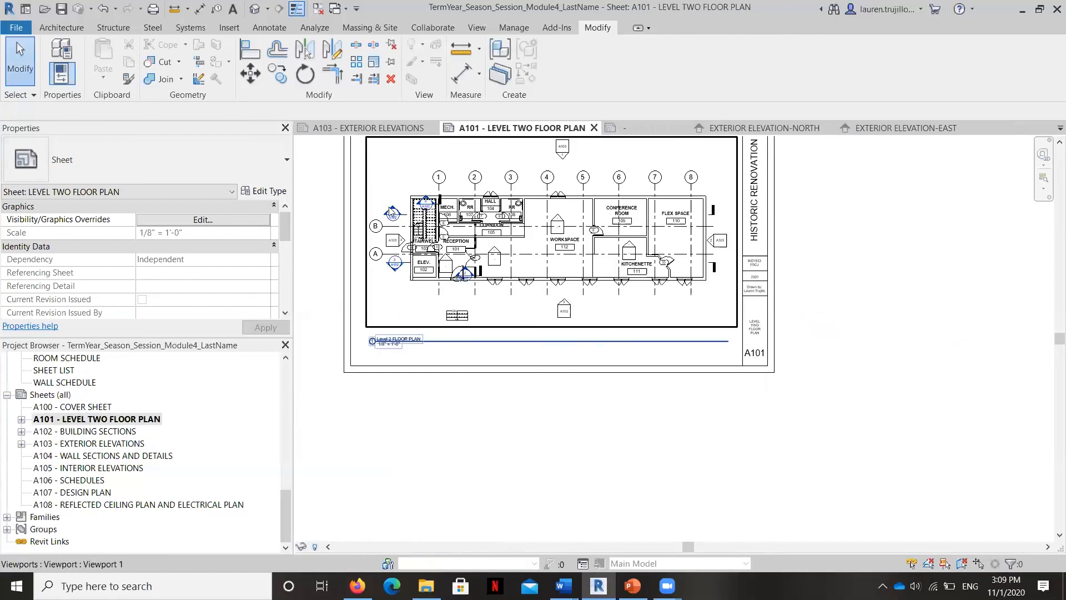
scroll(392, 215, "up", 2)
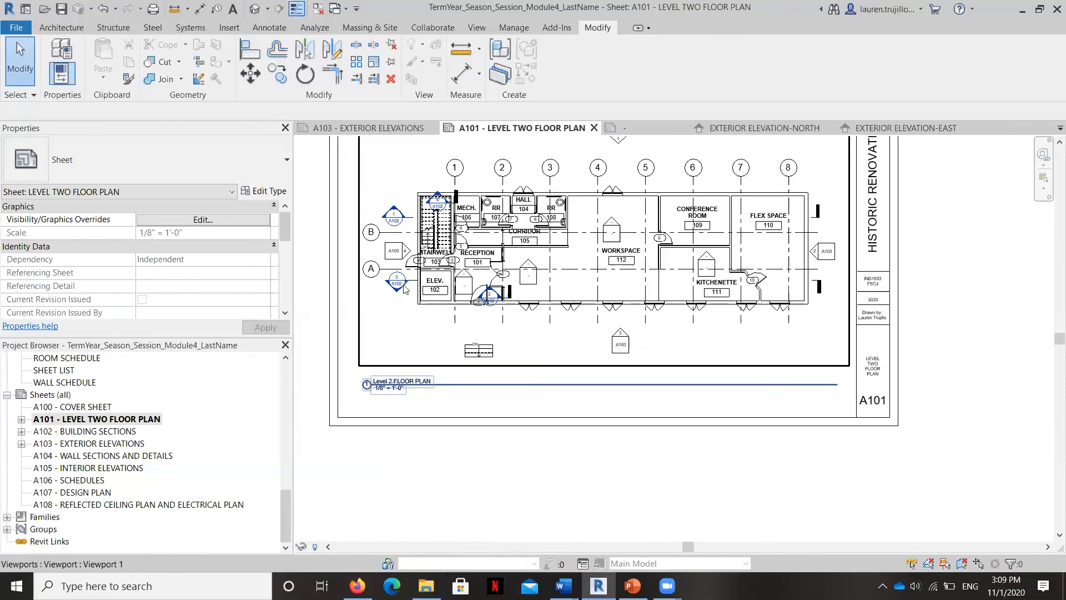